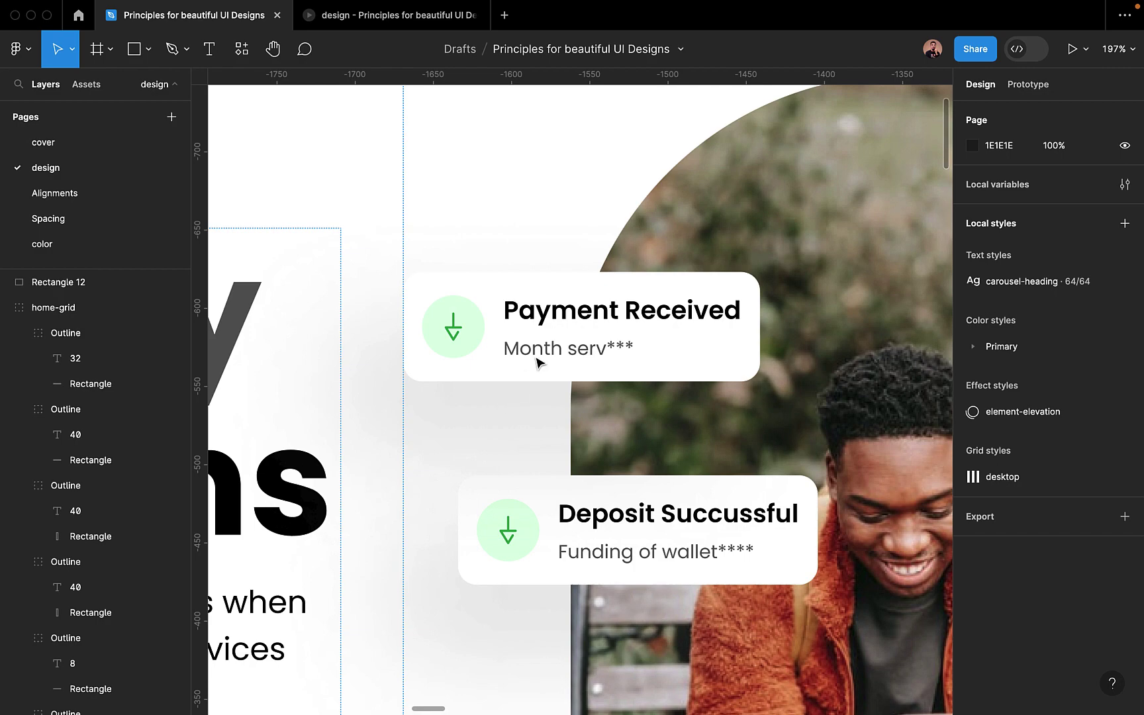
Examine the notification cards over the hero image and the card and step elements in the Home design's lower section.
click(537, 361)
scroll(537, 361, down, 10)
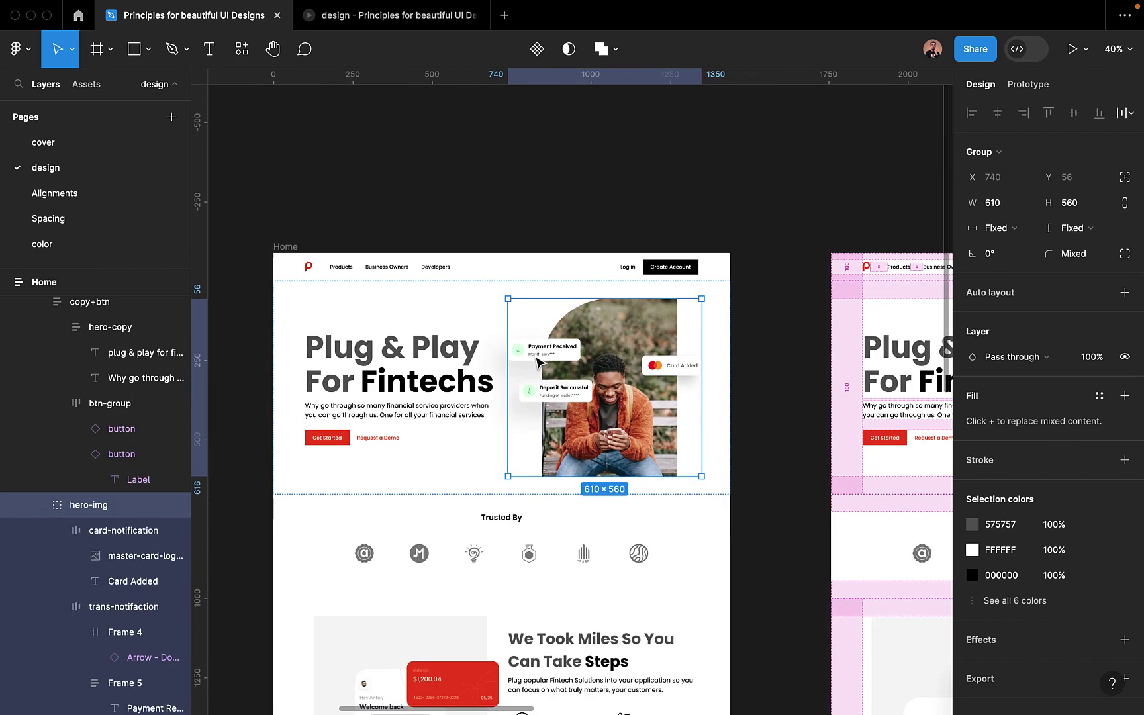
scroll(538, 363, down, 2)
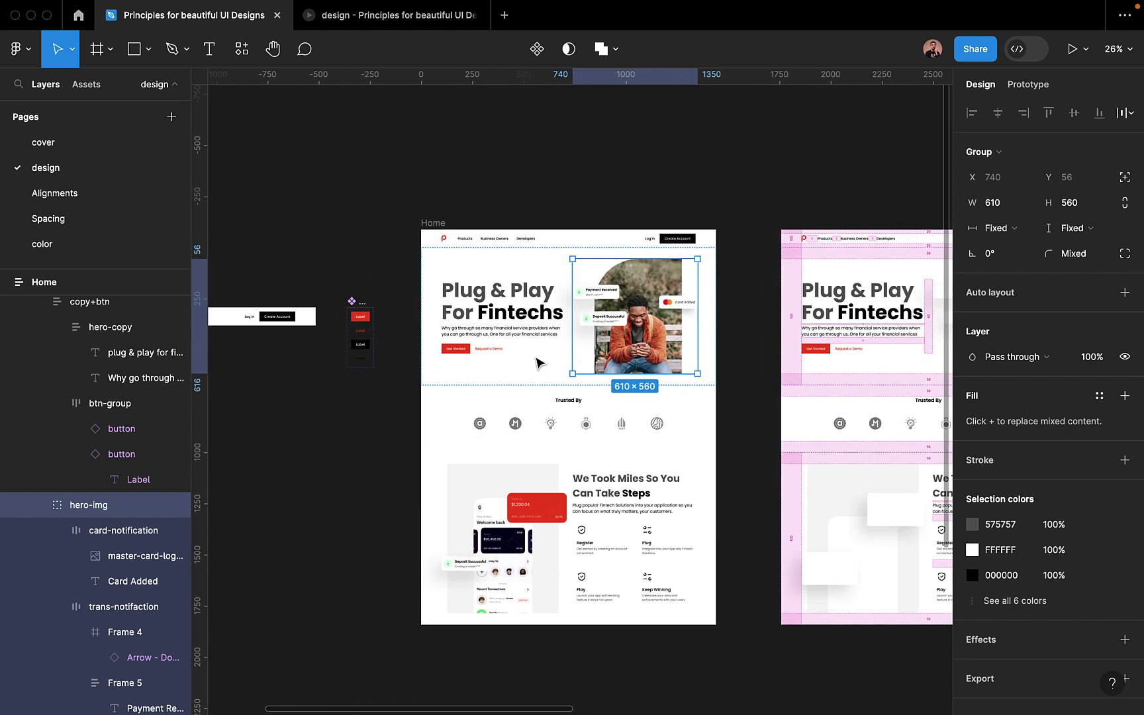
scroll(538, 362, left, 2)
scroll(538, 362, down, 1)
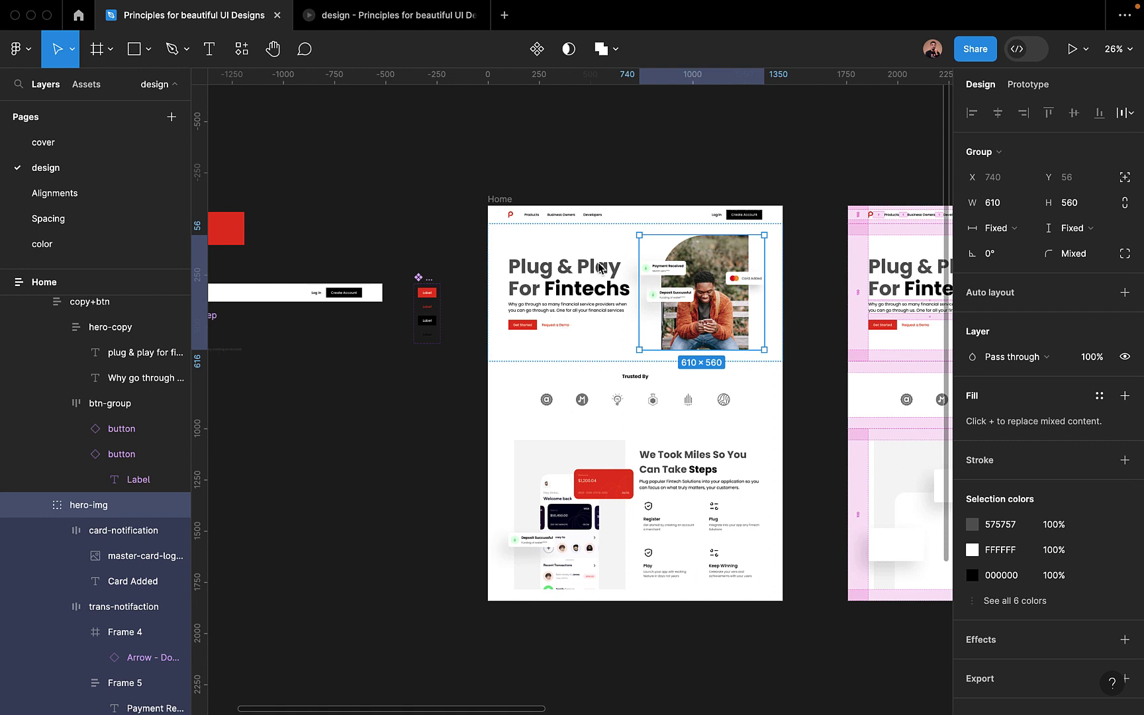
super+click(679, 268)
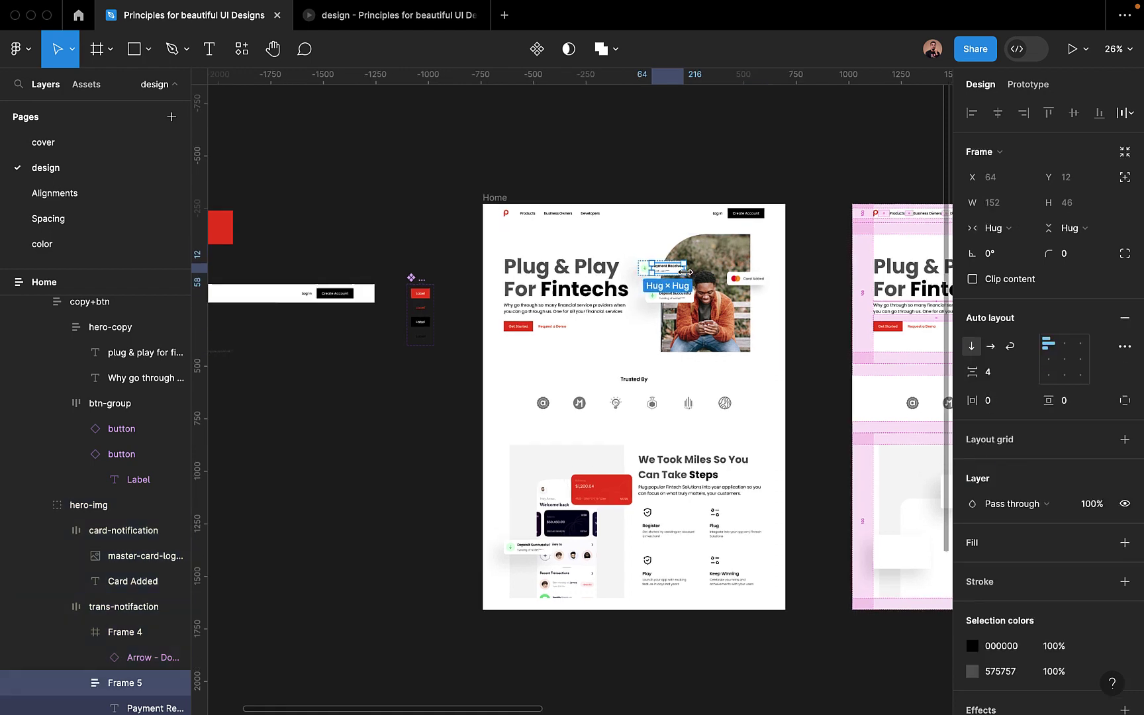
scroll(668, 268, up, 10)
scroll(631, 225, down, 5)
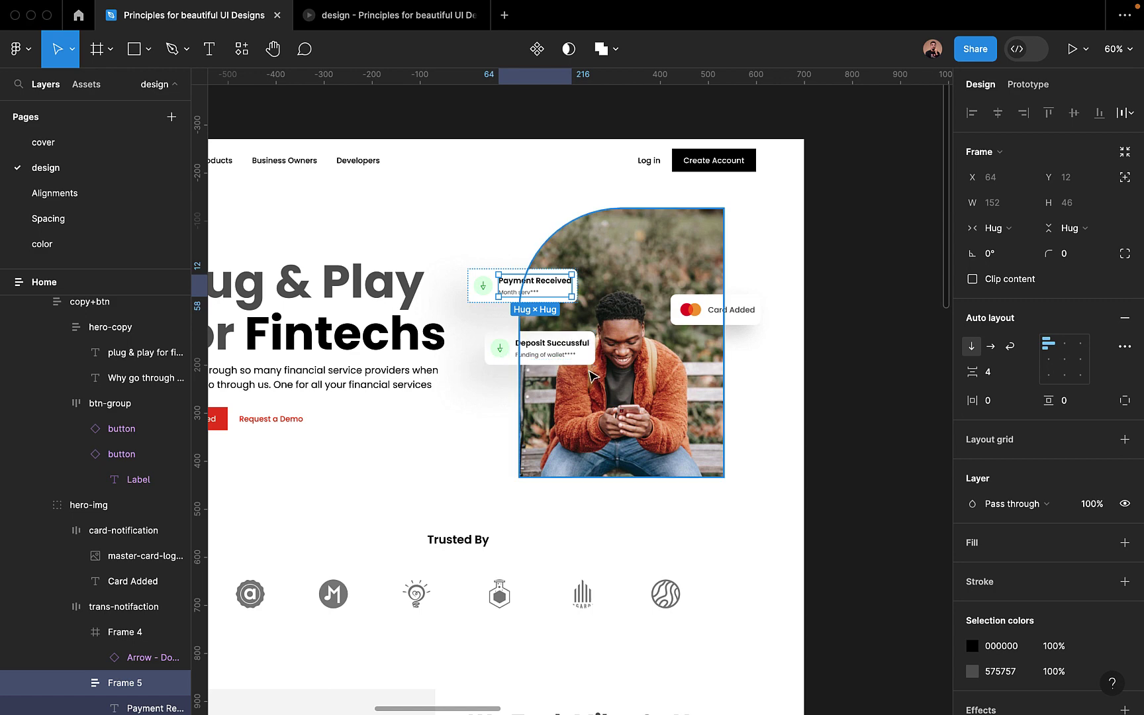
scroll(591, 376, down, 5)
scroll(586, 463, down, 3)
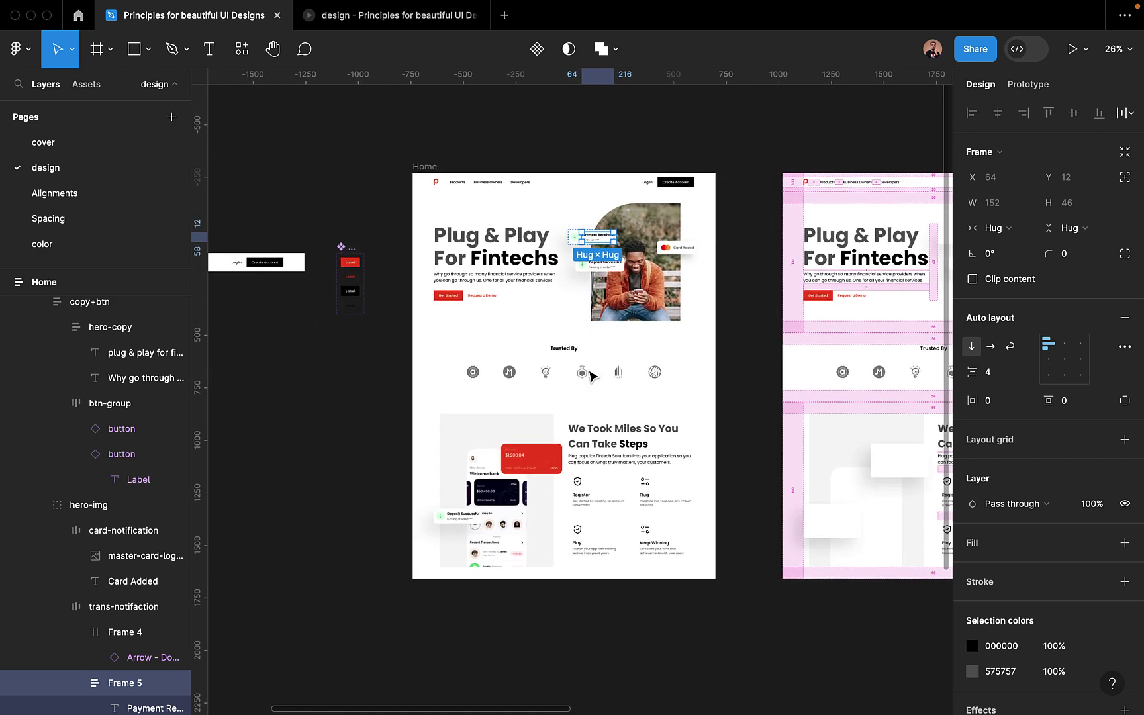
scroll(585, 523, up, 10)
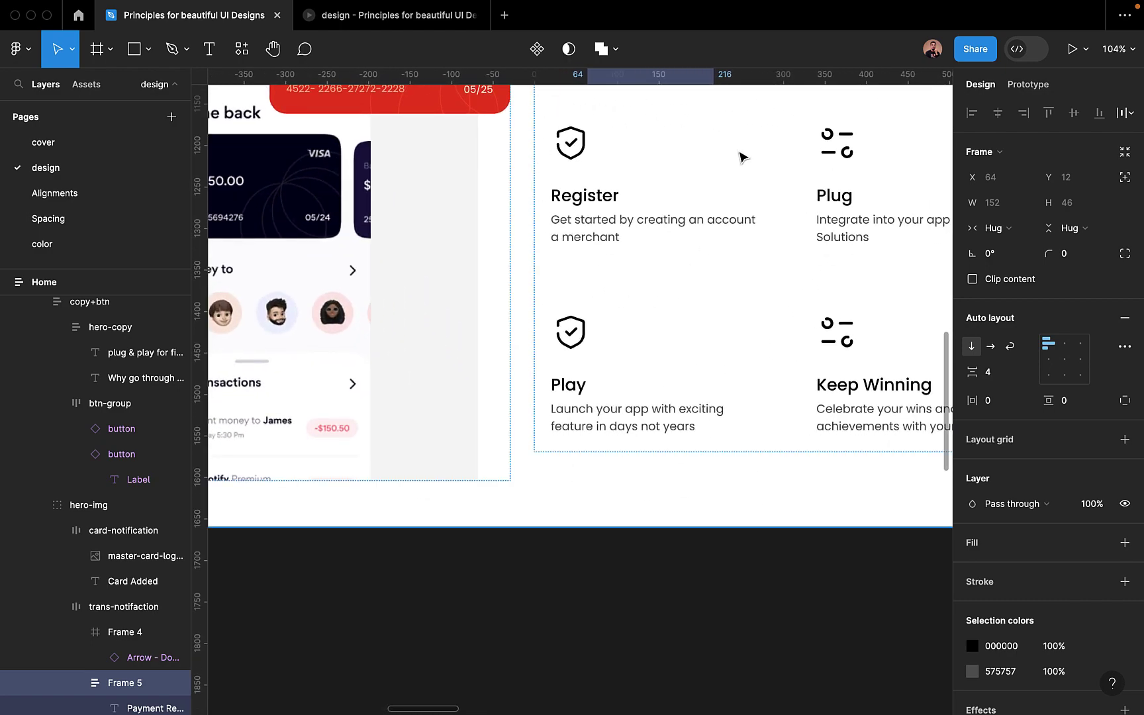
scroll(629, 263, down, 4)
scroll(628, 263, down, 2)
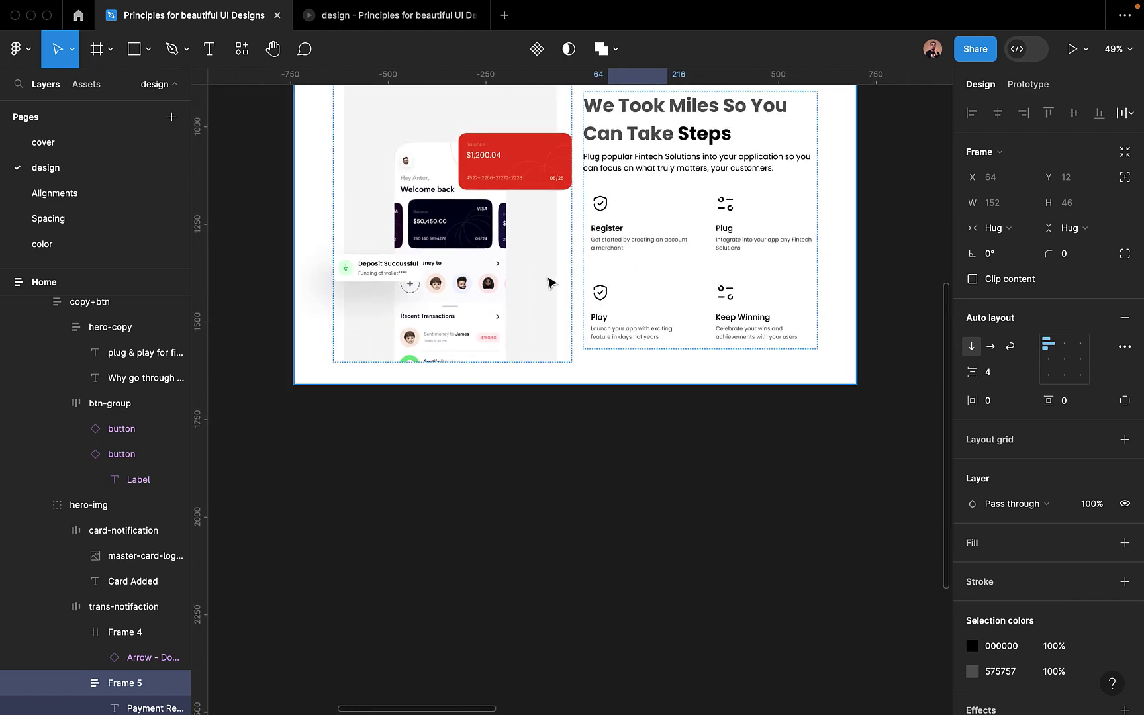
scroll(442, 259, up, 8)
scroll(442, 260, down, 8)
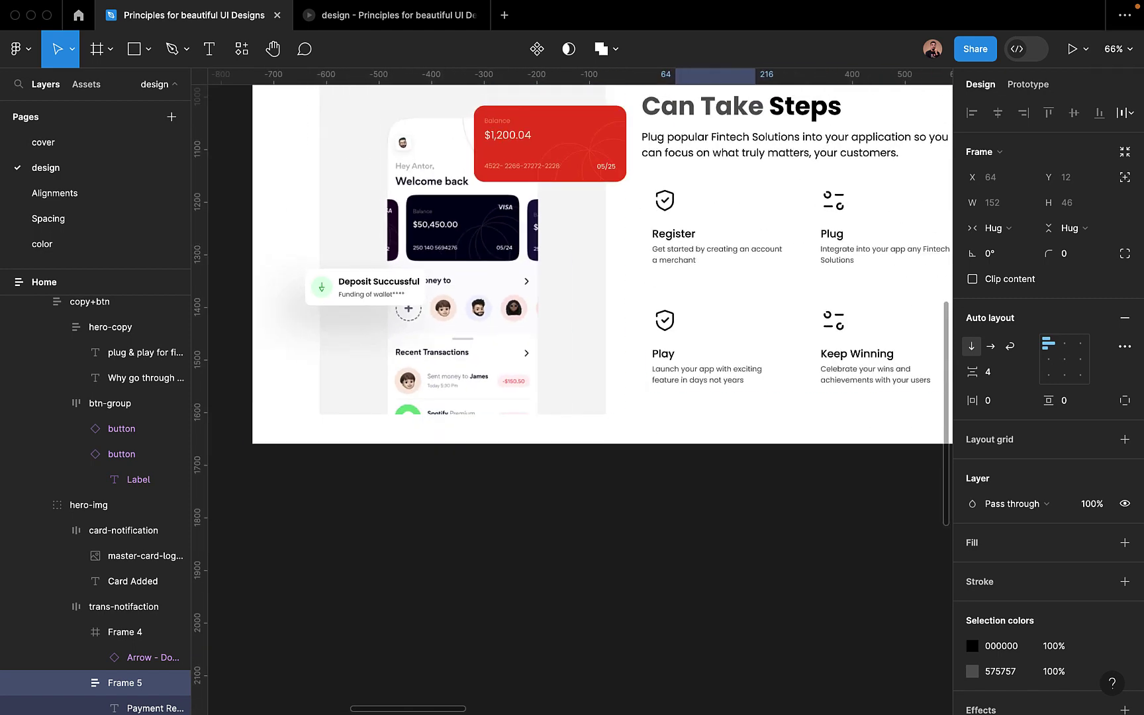
Switch to Chrome, search Google for "card ui design" and show the image results in full screen.
key(ctrl+Left)
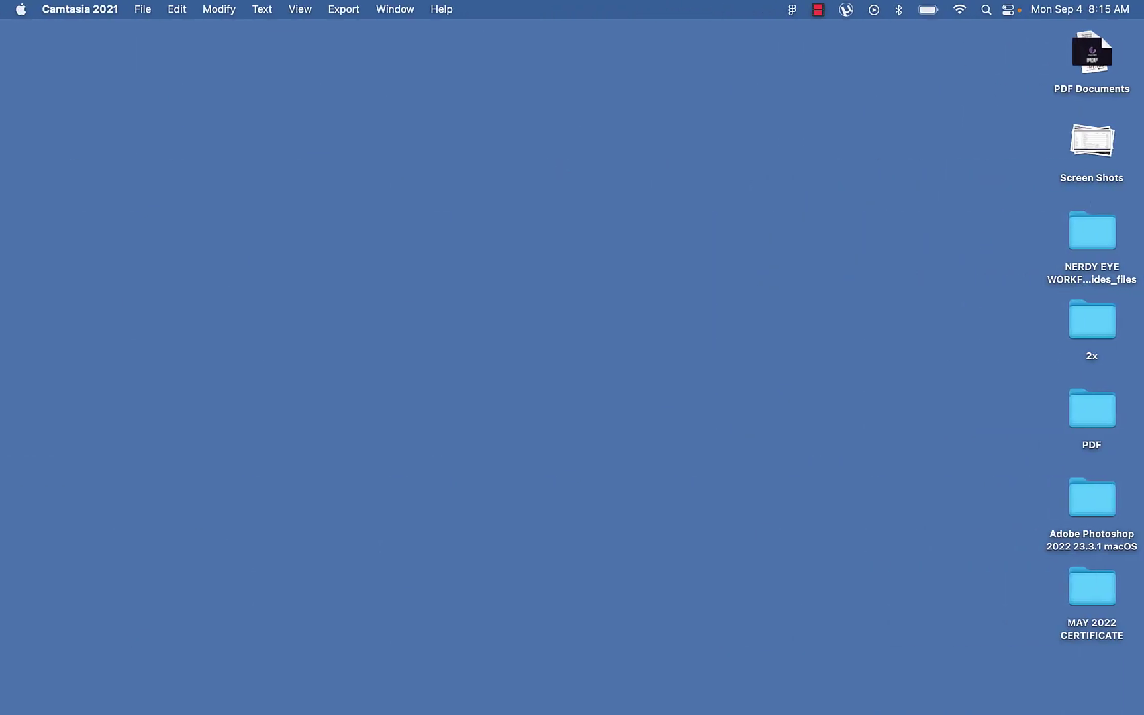
drag(1143, 258, 556, 27)
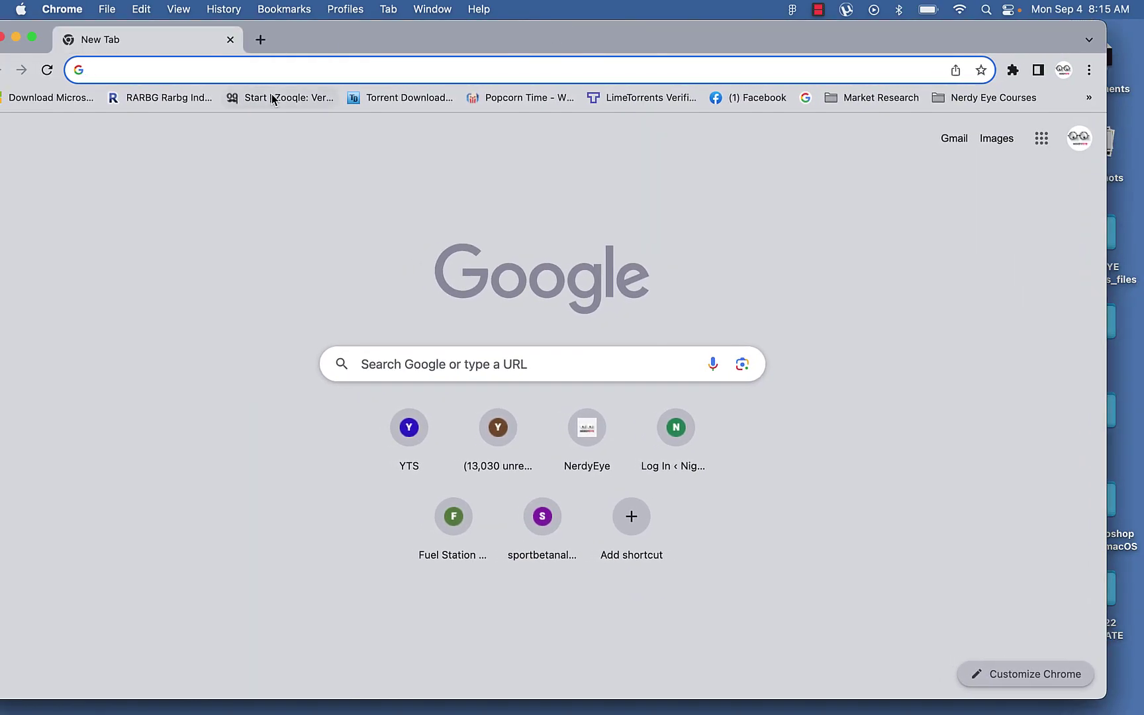
click(238, 64)
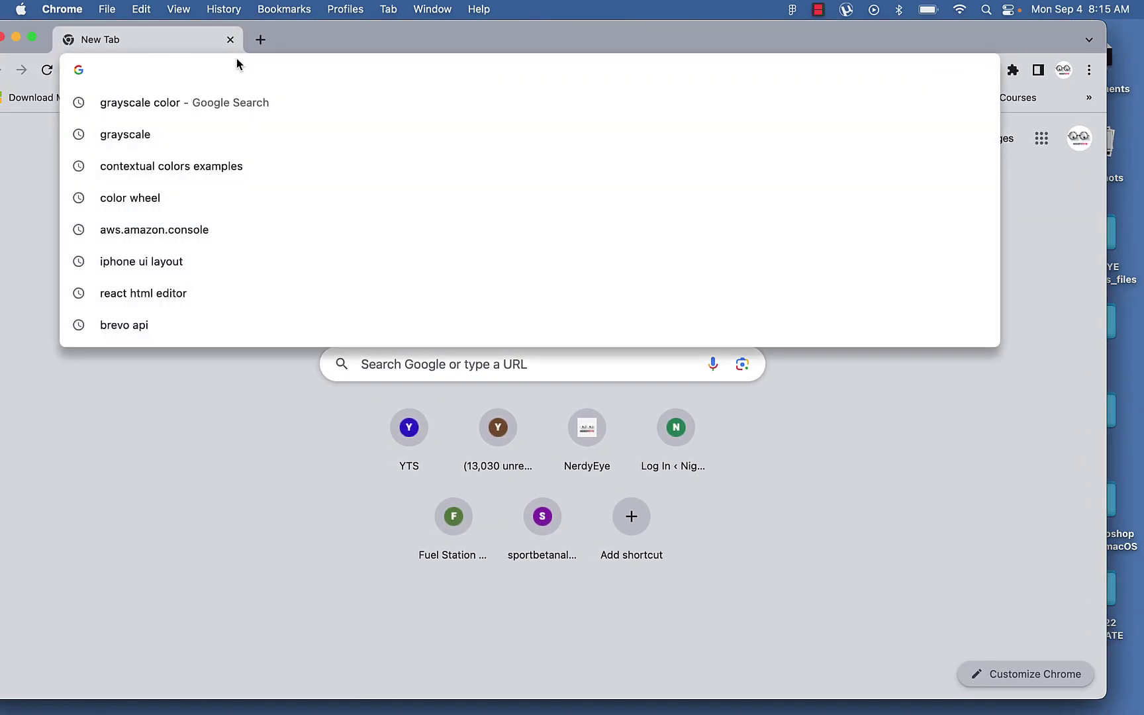
text(card ui design)
key(Return)
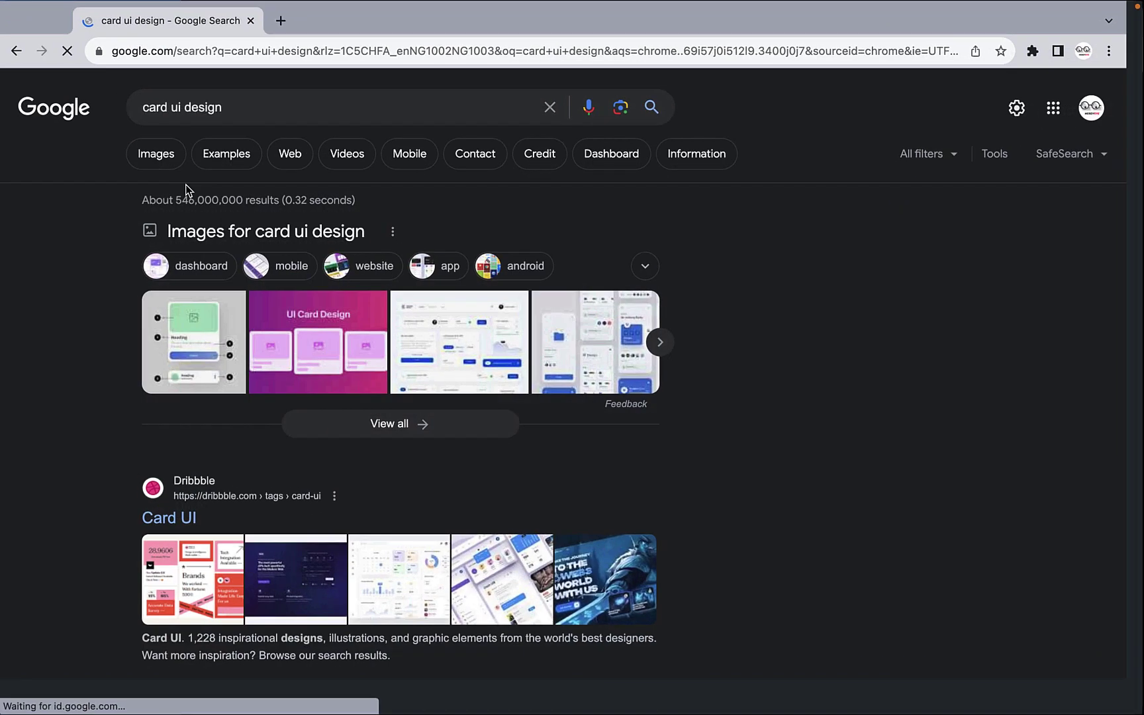
key(ctrl+super+f)
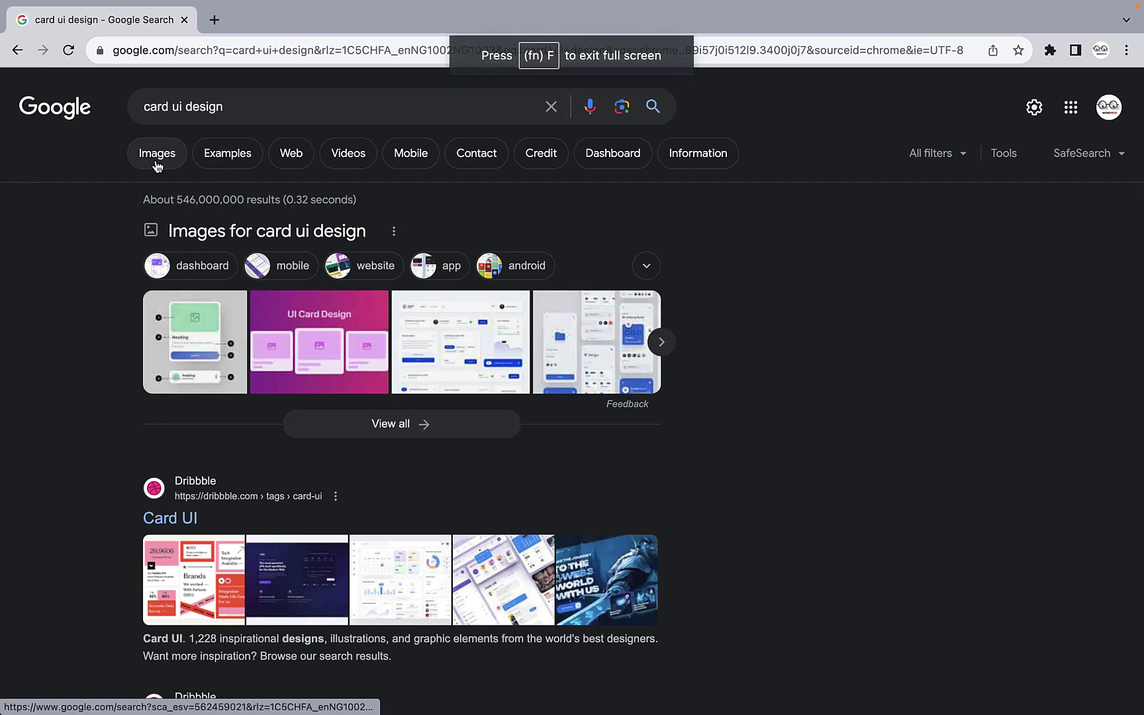
click(156, 161)
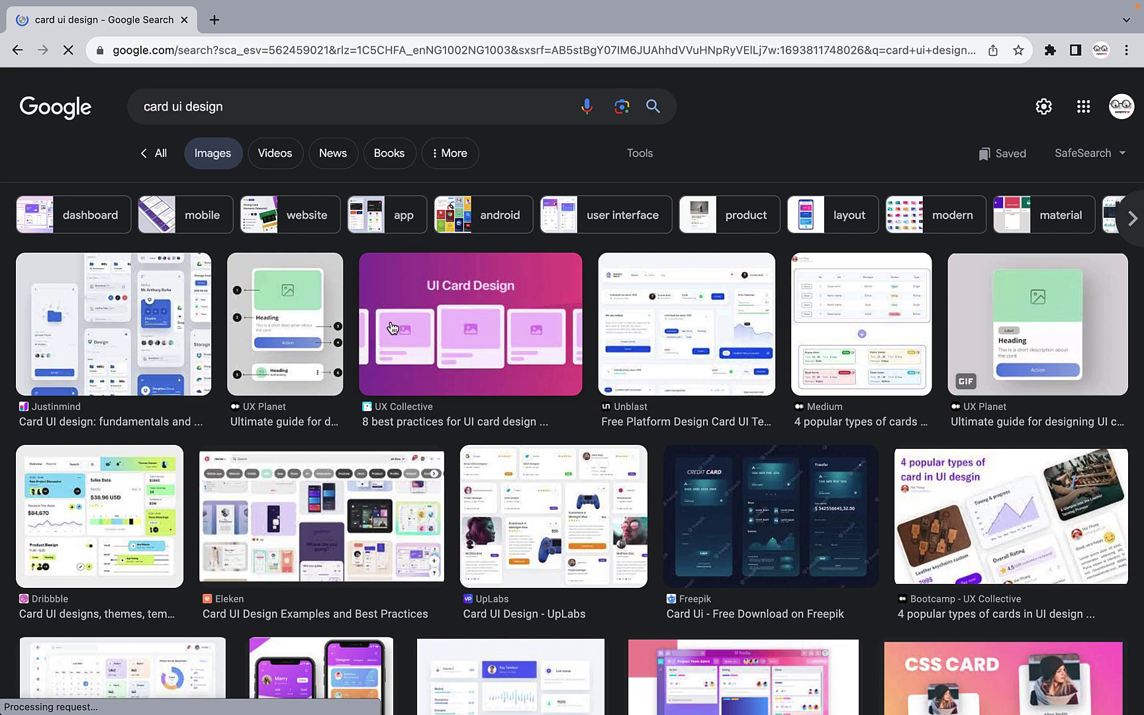
Preview the Unblast, Justinmind and Dribbble card UI examples, including the sporty dashboard among the related Dribbble images.
click(662, 316)
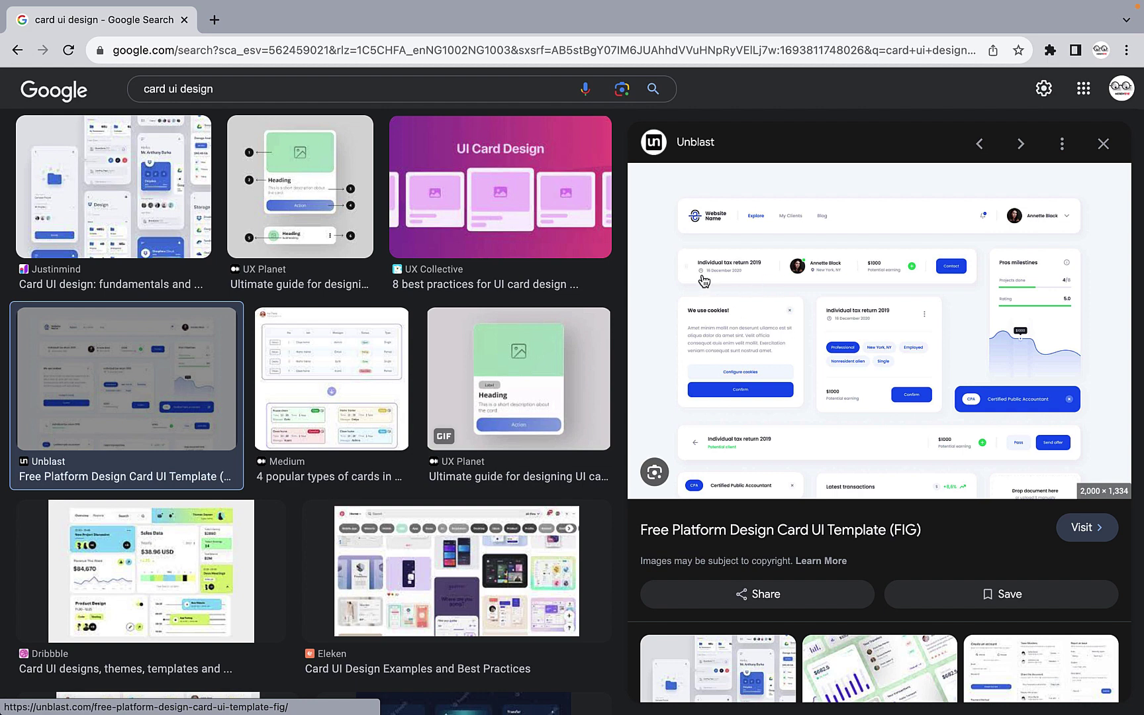
scroll(701, 395, down, 5)
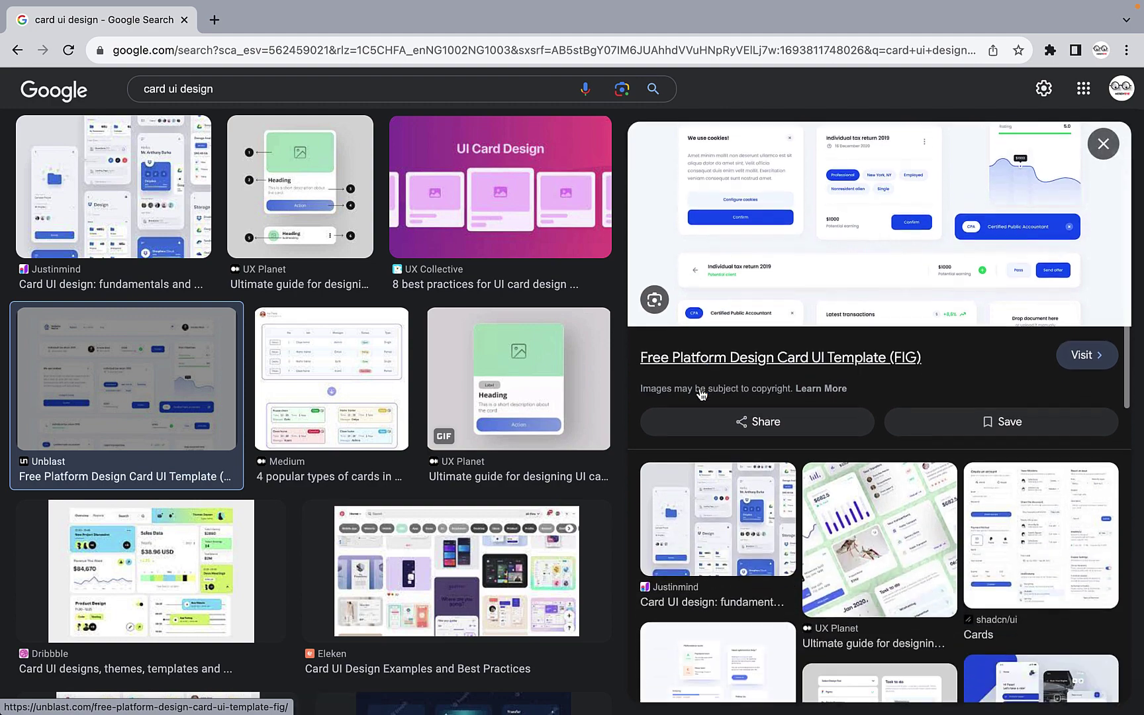
click(725, 470)
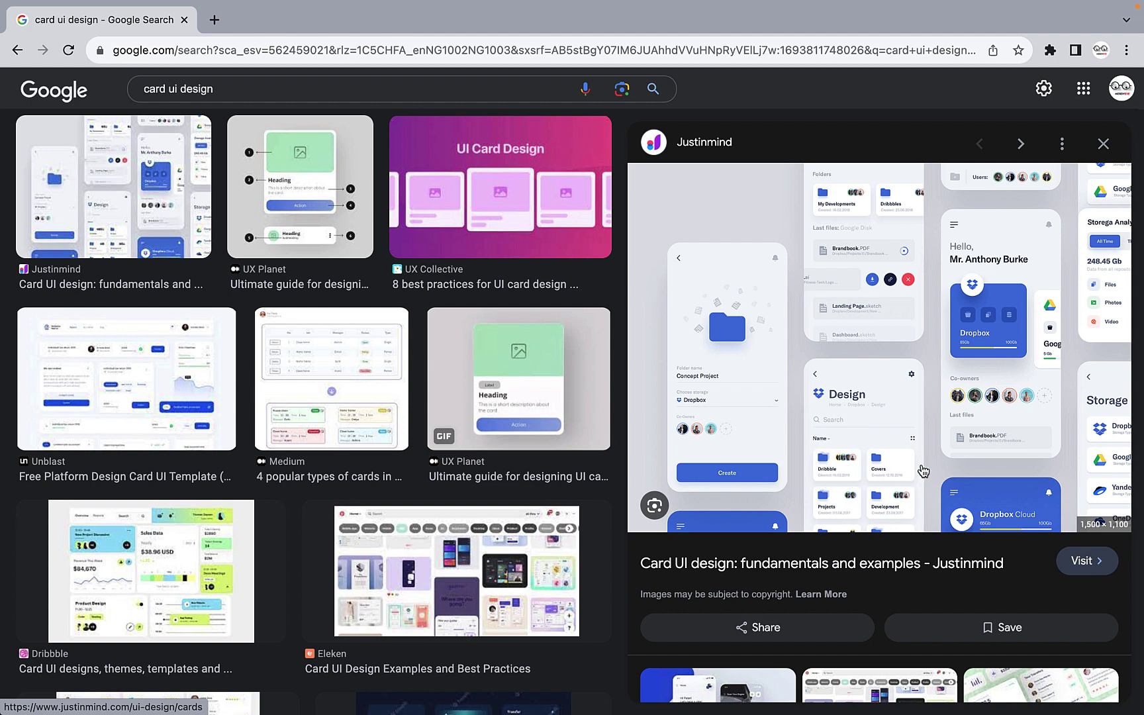
click(180, 571)
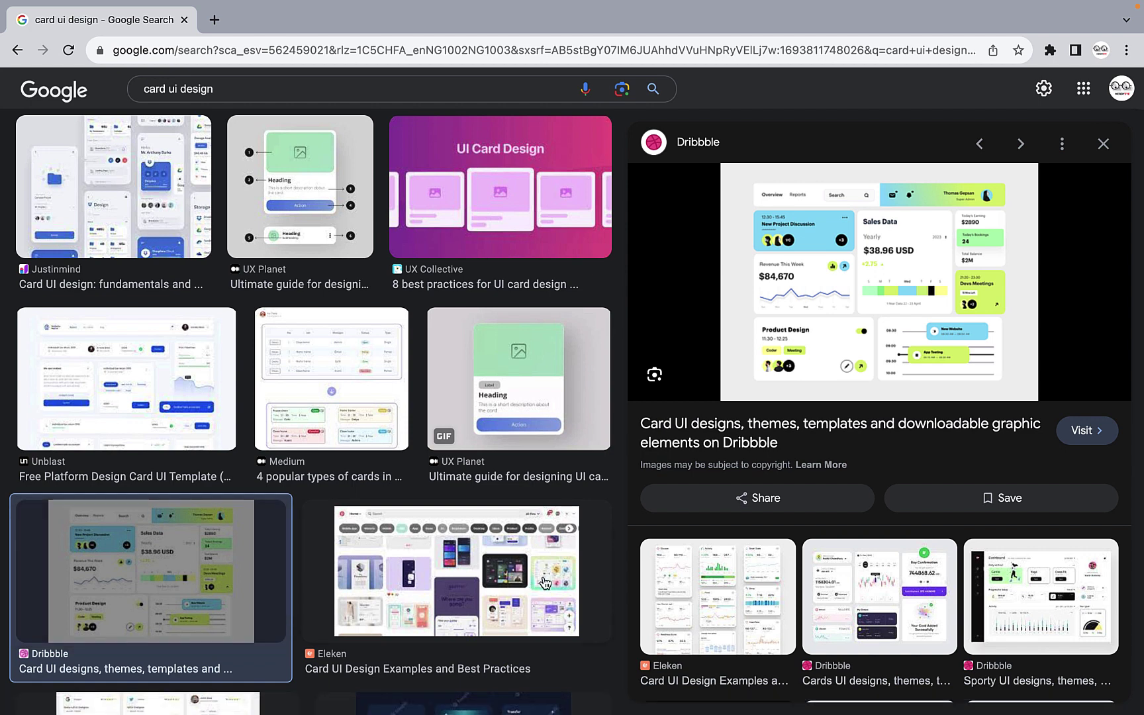
click(1031, 605)
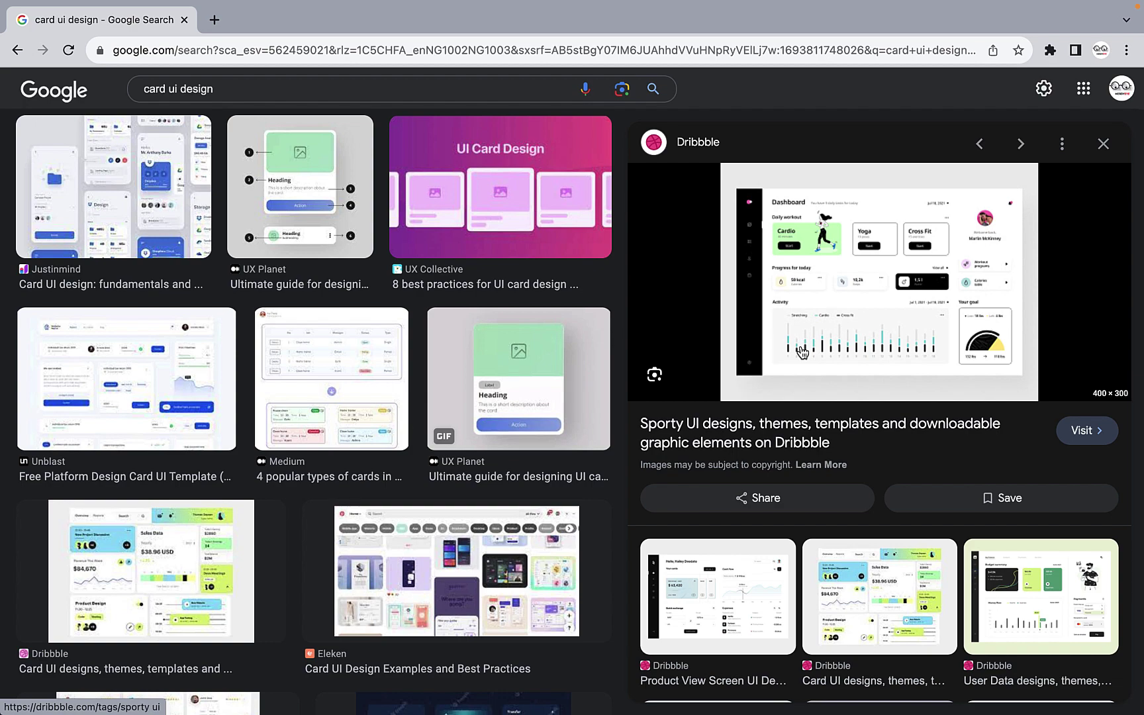
Return to Figma and draw a frame about 1593 × 690 in the empty area below the icons frame and step component.
key(ctrl+Right)
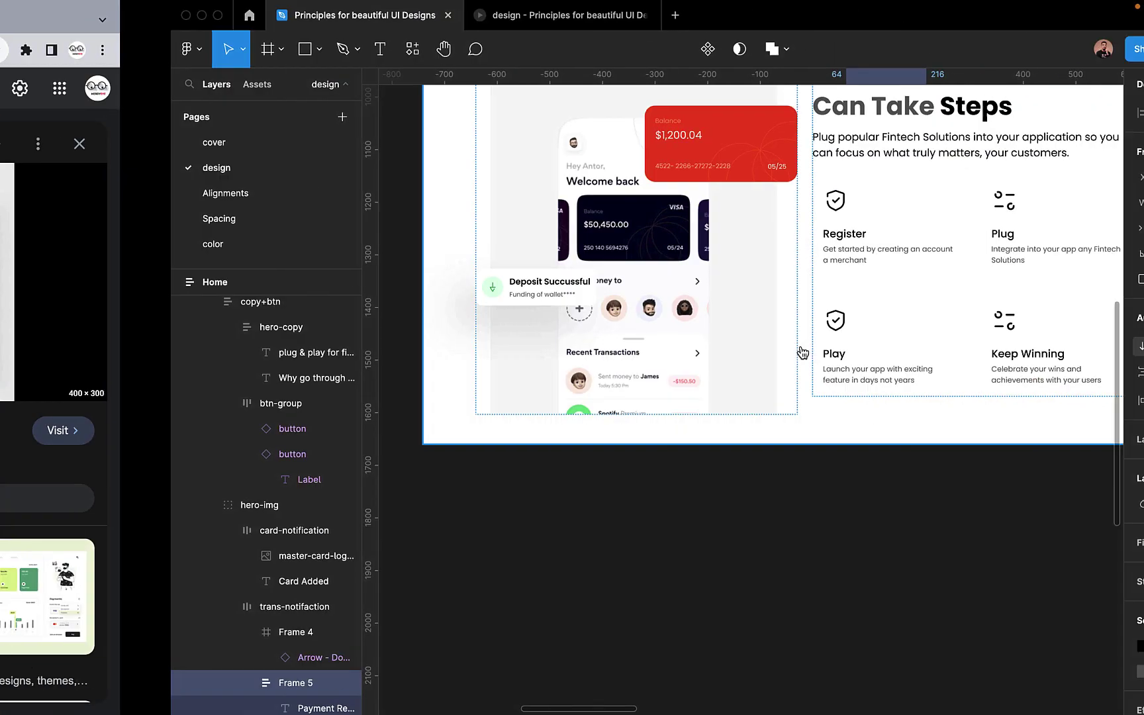
scroll(567, 434, up, 5)
scroll(567, 436, up, 5)
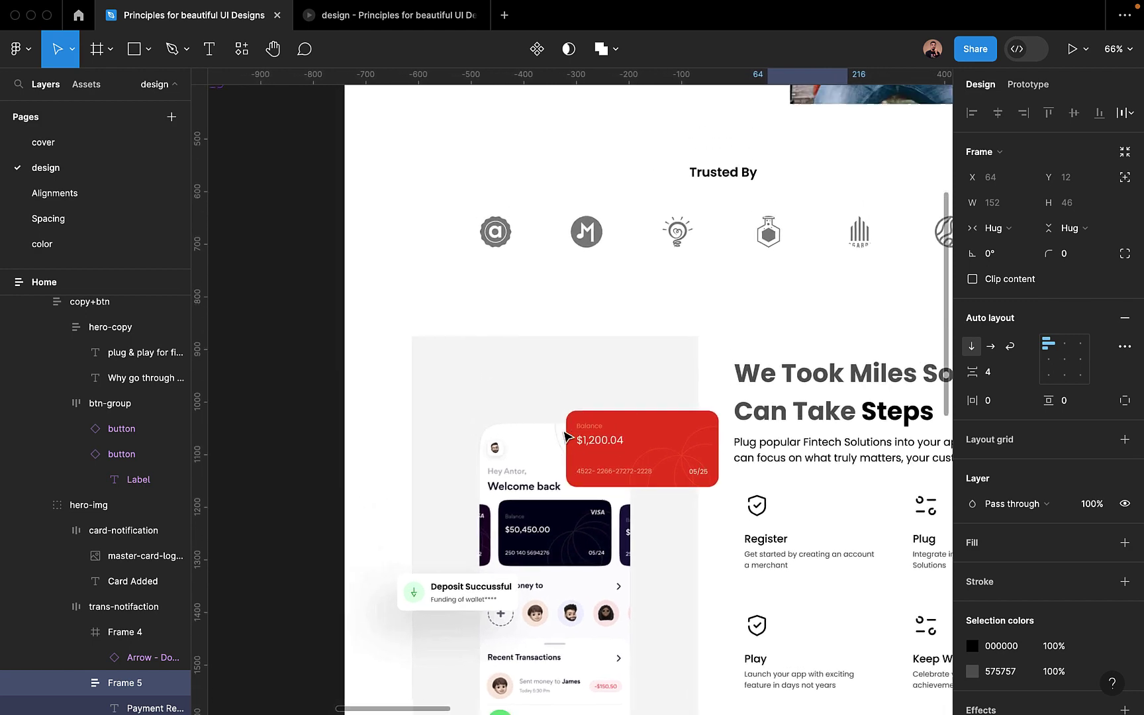
scroll(567, 435, down, 6)
scroll(567, 437, left, 5)
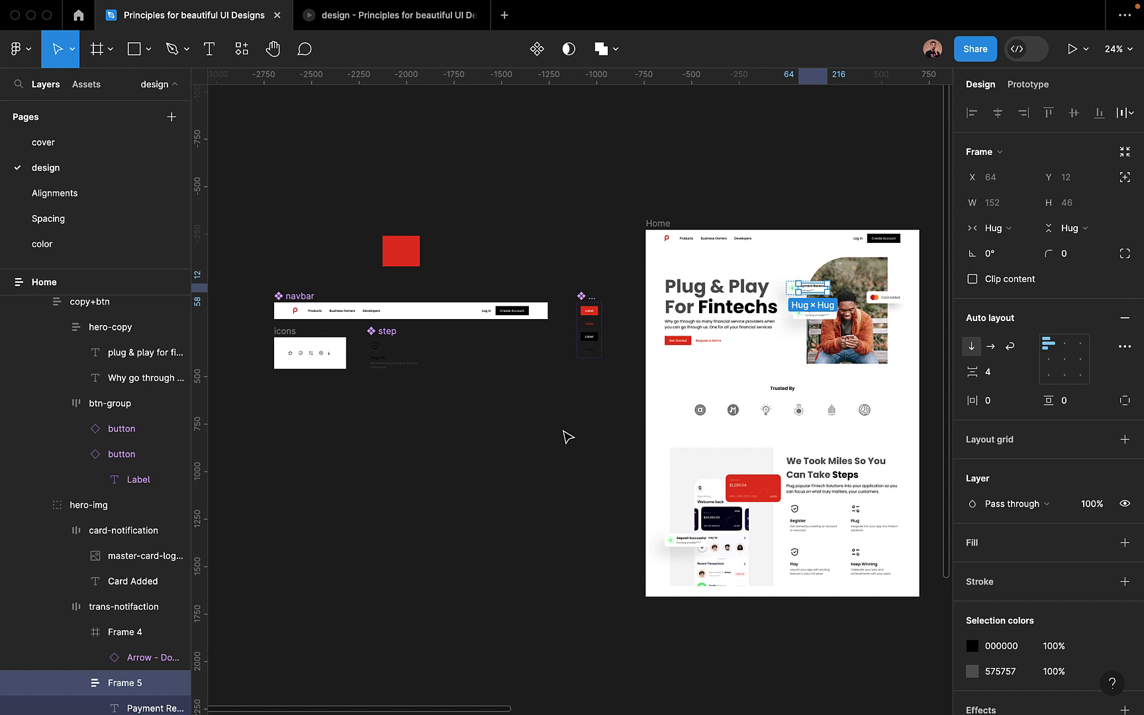
key(f)
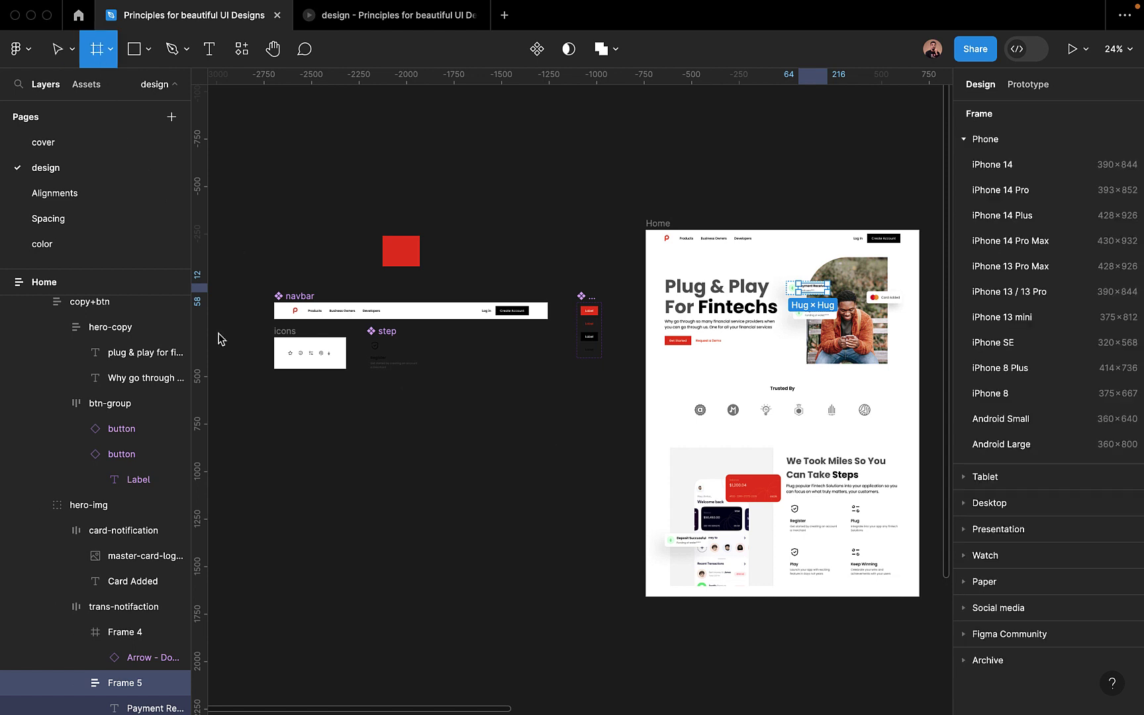
drag(274, 401, 578, 532)
Set the new frame's fill colour to F5F5F5.
click(1014, 462)
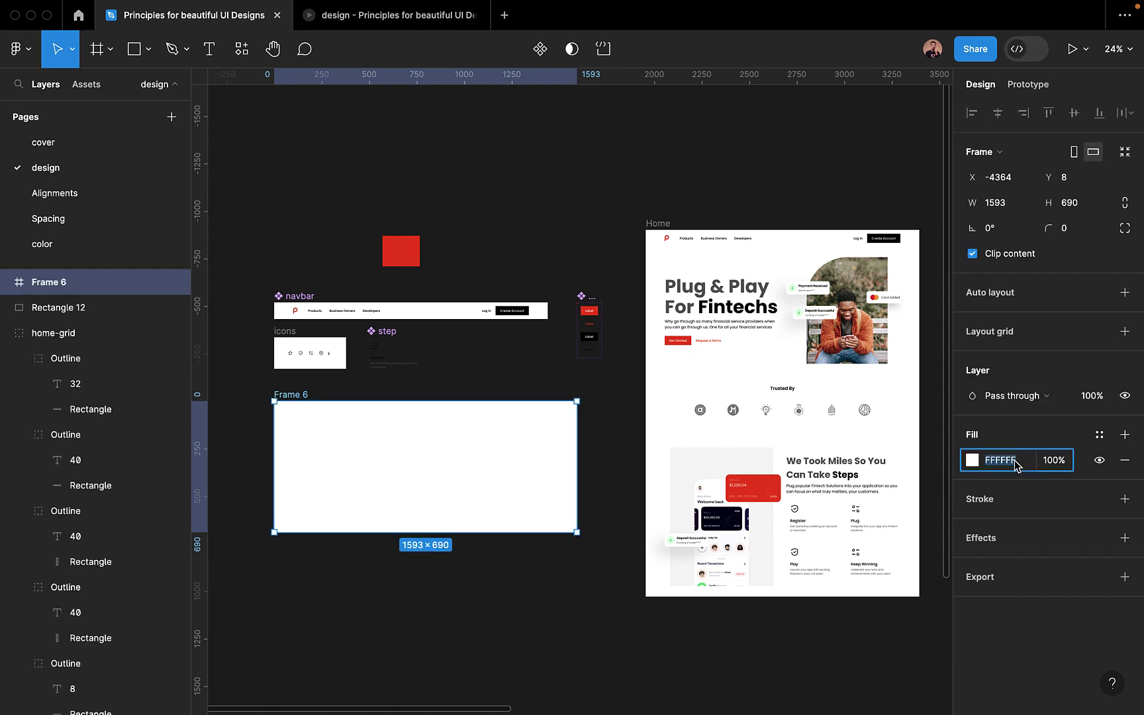
text(f5)
key(Return)
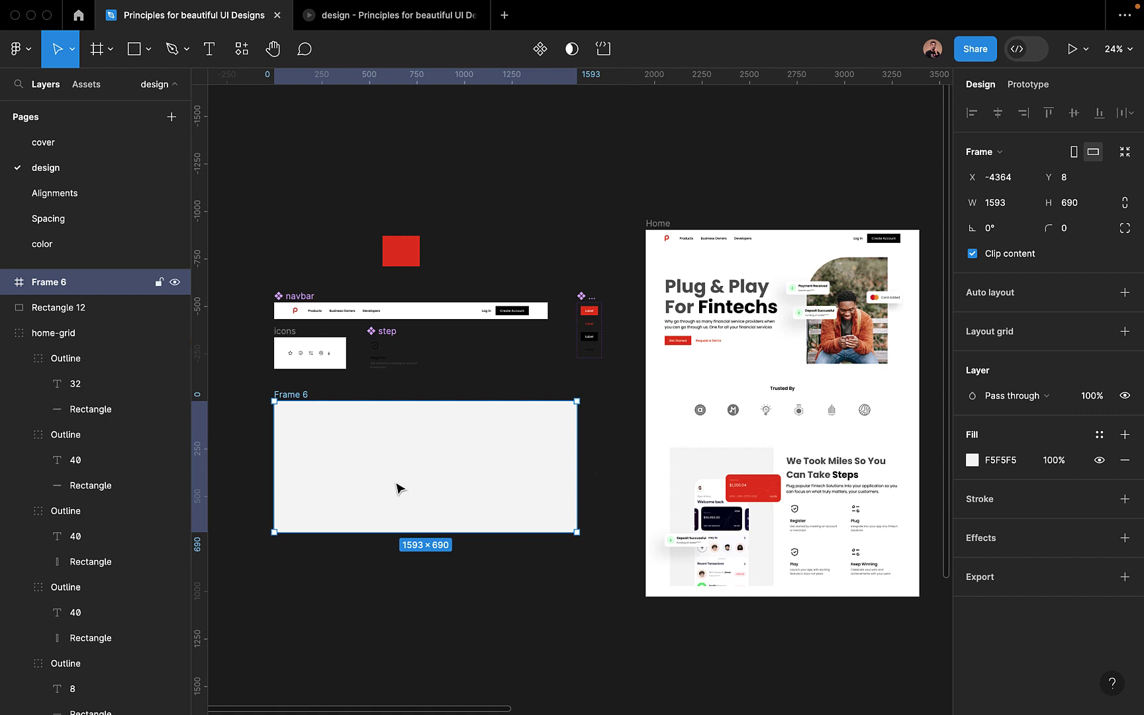
Draw a square about 281 × 281 inside the light gray frame and fill it with white, FFFFFF.
scroll(398, 486, up, 5)
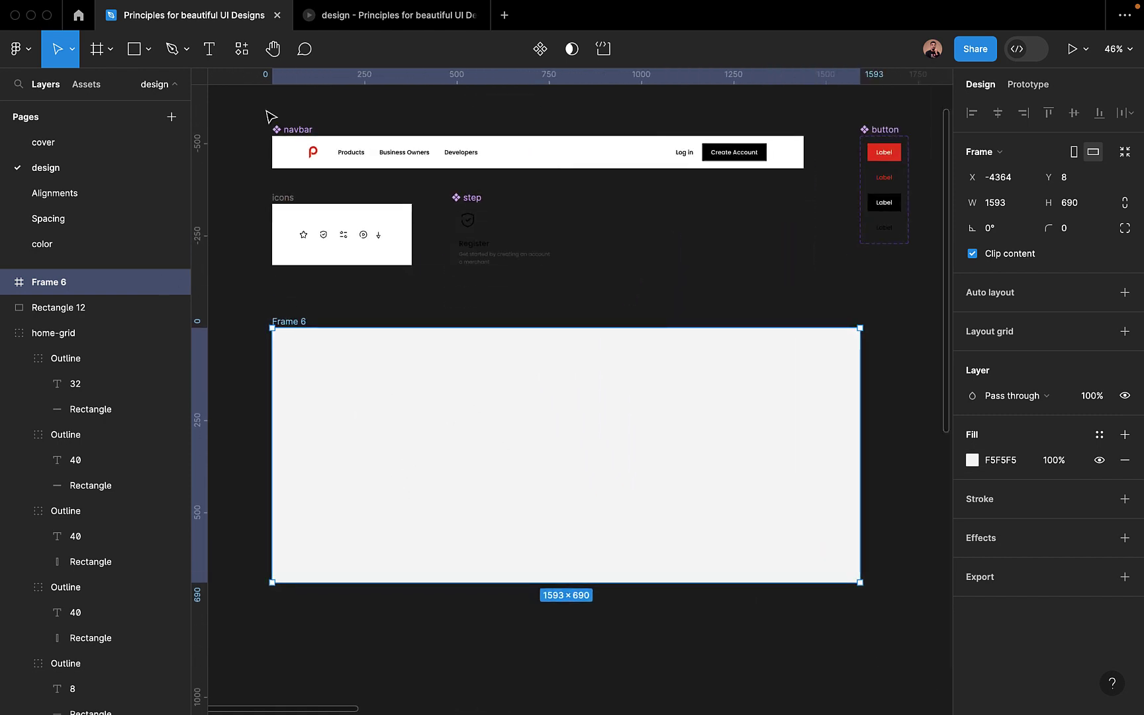
click(134, 50)
drag(302, 367, 406, 469)
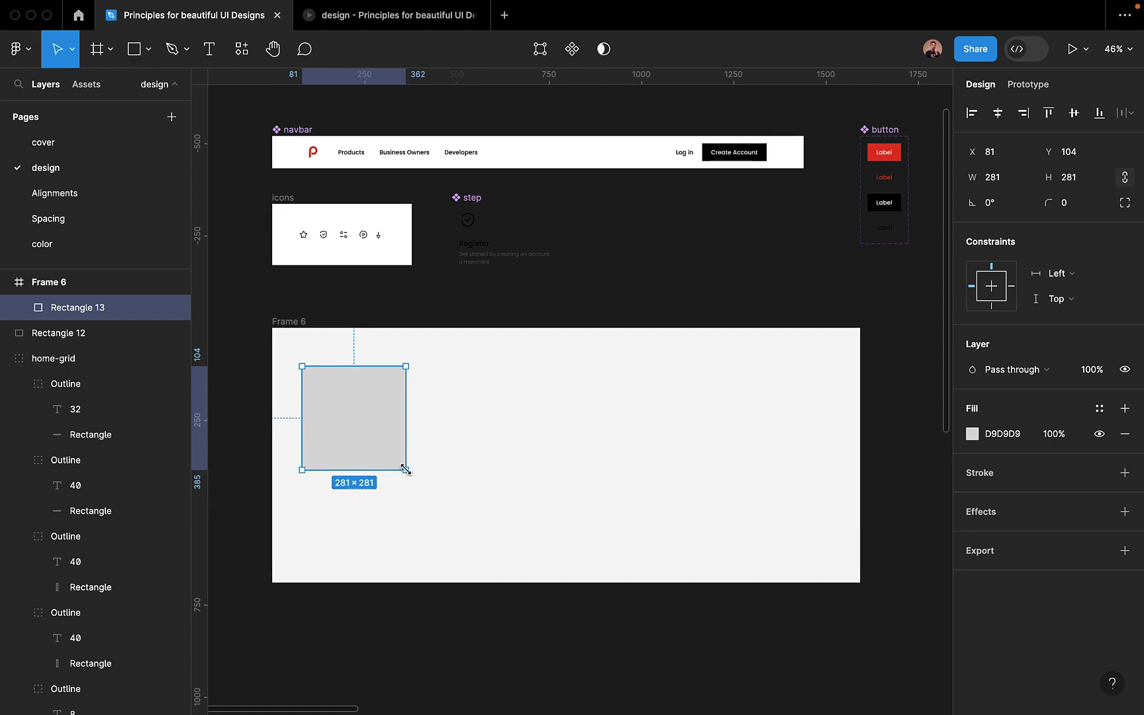
click(972, 433)
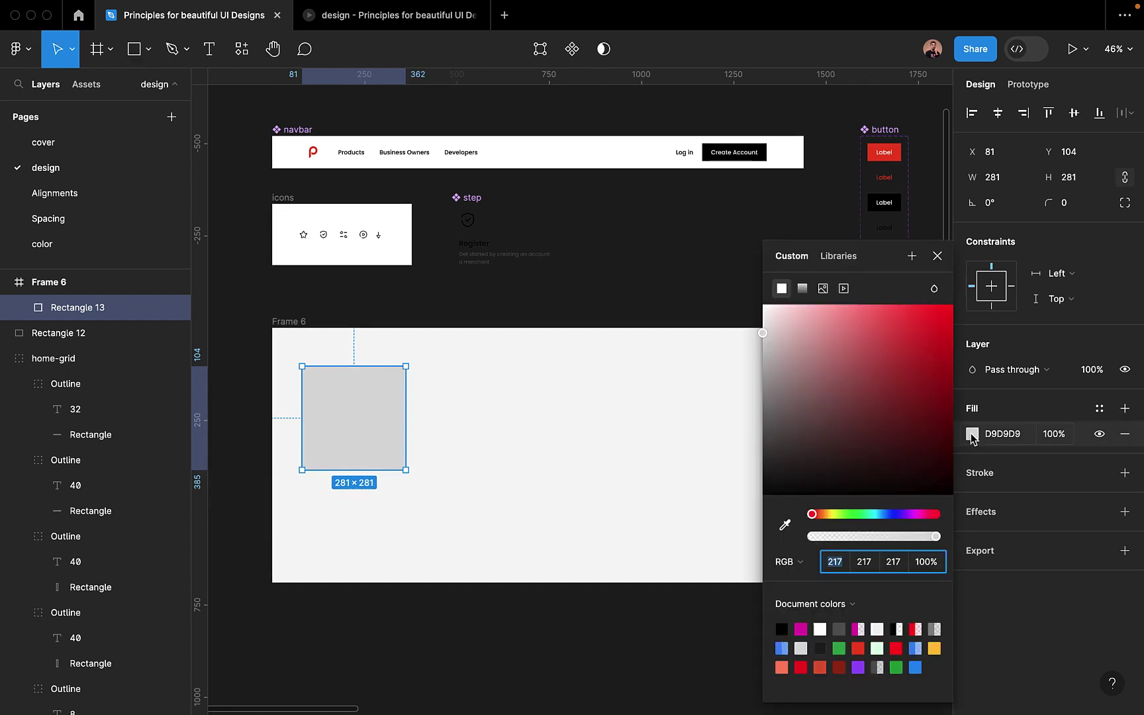
click(809, 354)
drag(808, 357, 685, 256)
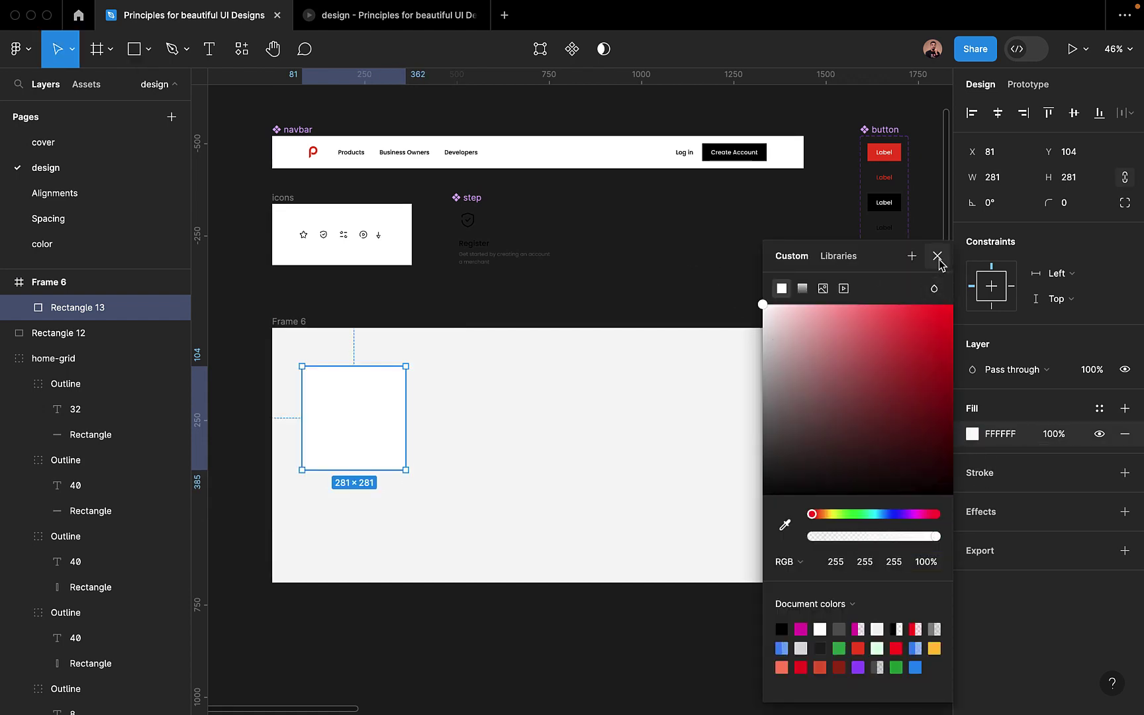
click(937, 256)
click(563, 420)
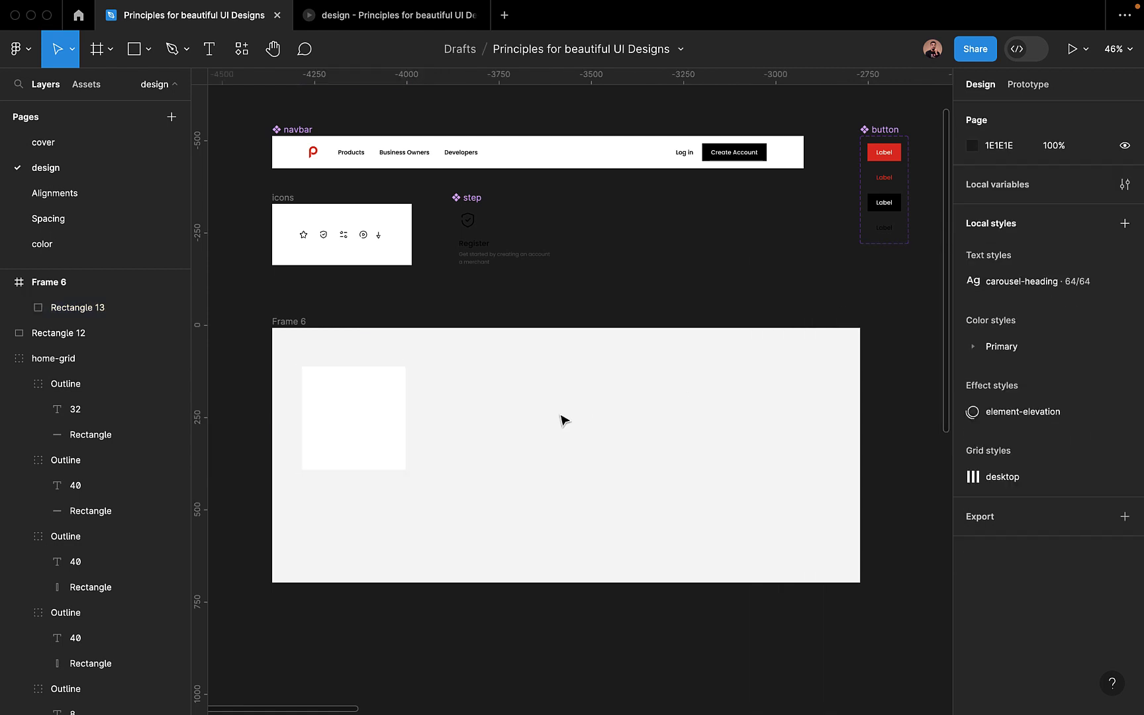
Round the white square's corners to a radius of about 27.
click(365, 422)
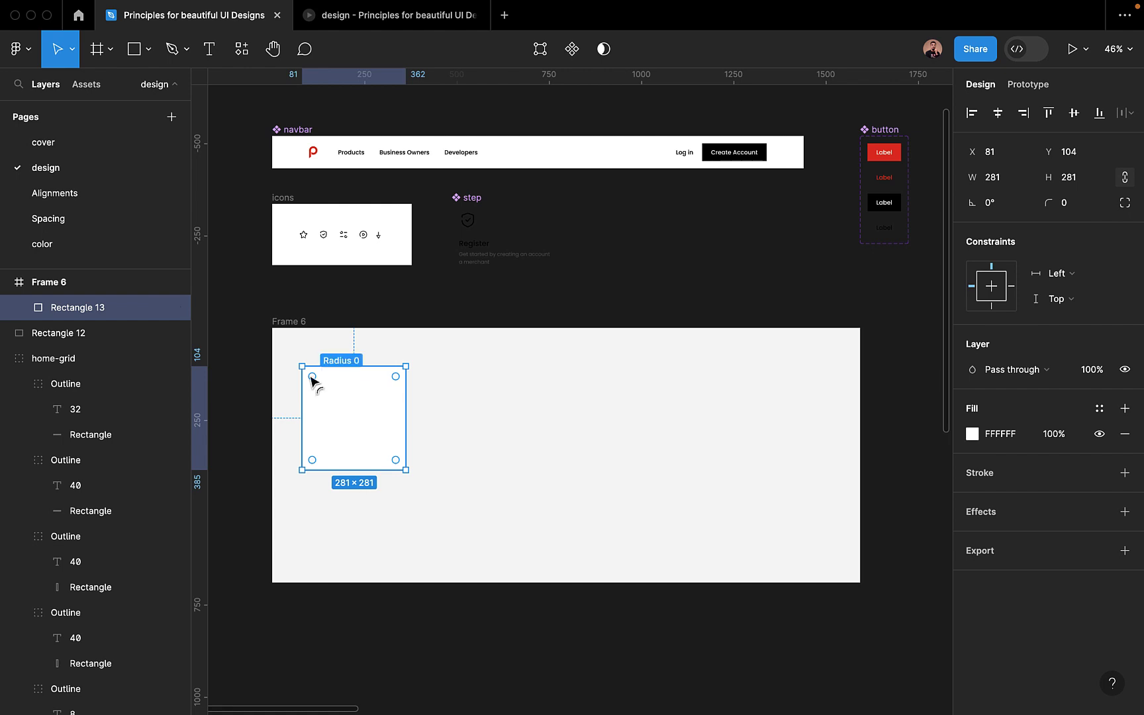
drag(323, 389, 316, 381)
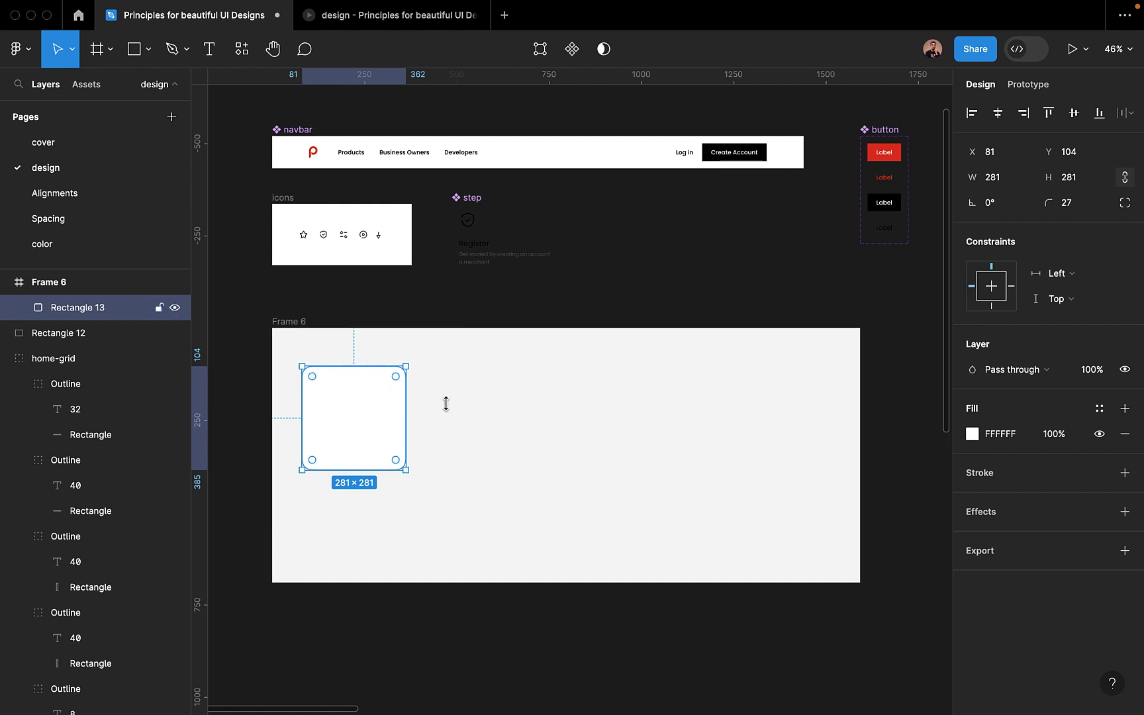
click(475, 418)
Move the rounded card lower in the frame and place a copy above it, resized to about 281 × 91.
scroll(426, 493, up, 3)
click(345, 424)
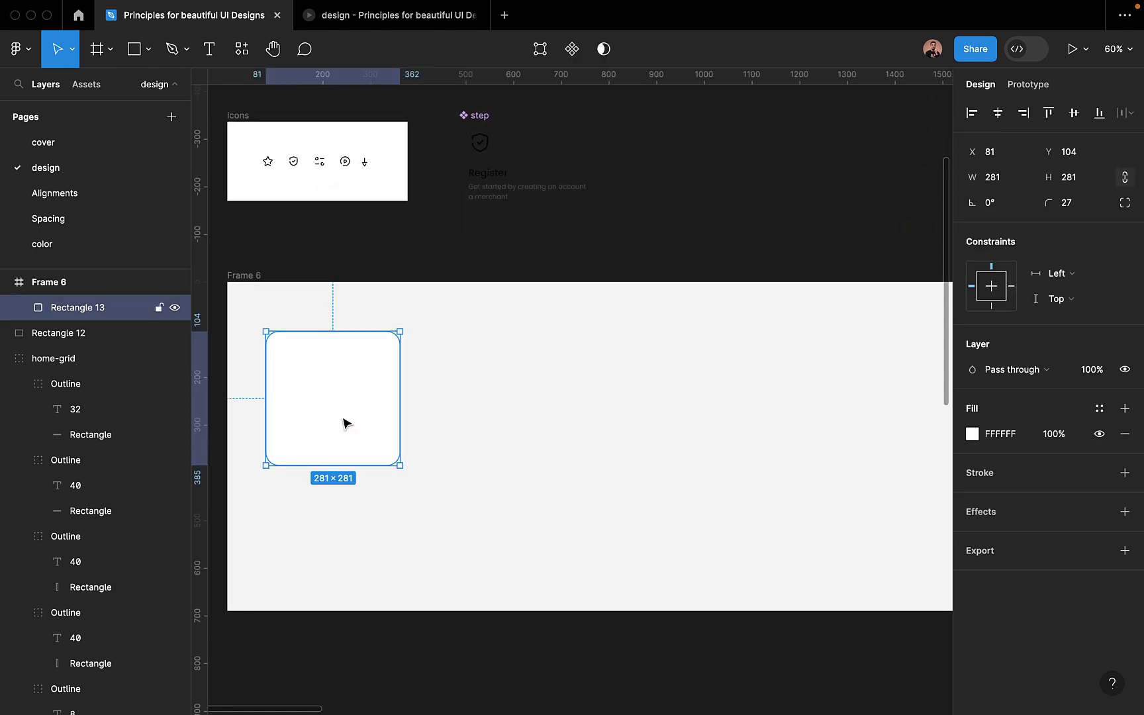
drag(345, 424, 335, 335)
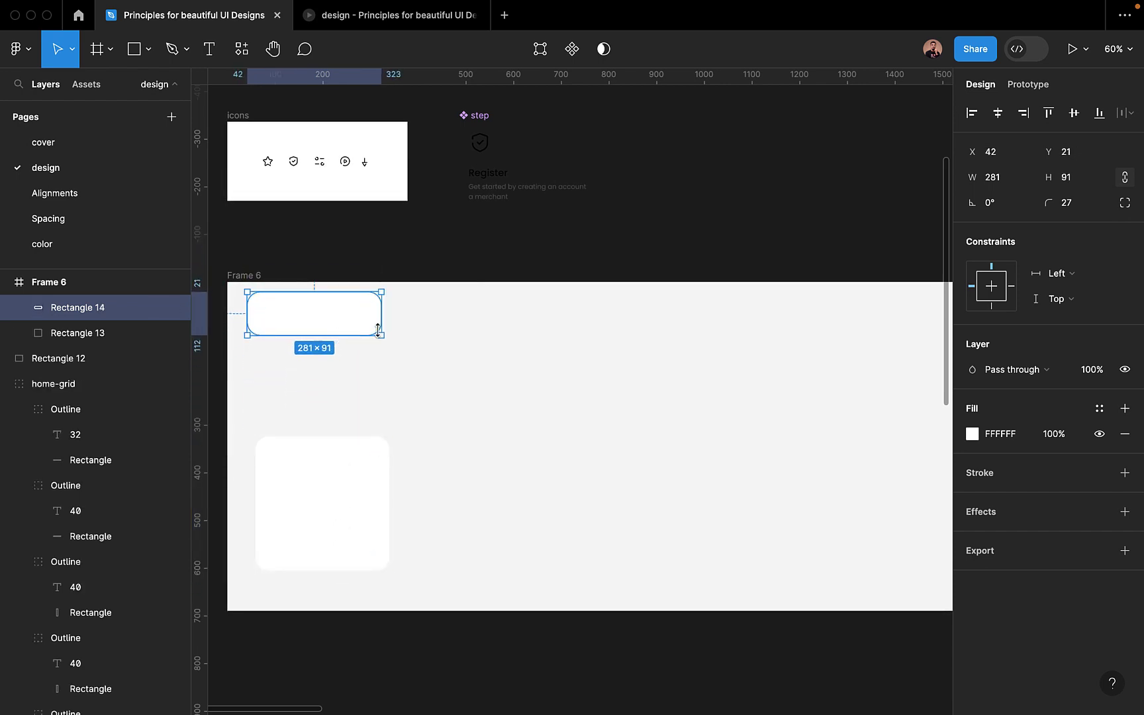
Widen the rounded bar near the frame's upper edge to about 1491 × 91.
drag(545, 313, 897, 340)
click(723, 416)
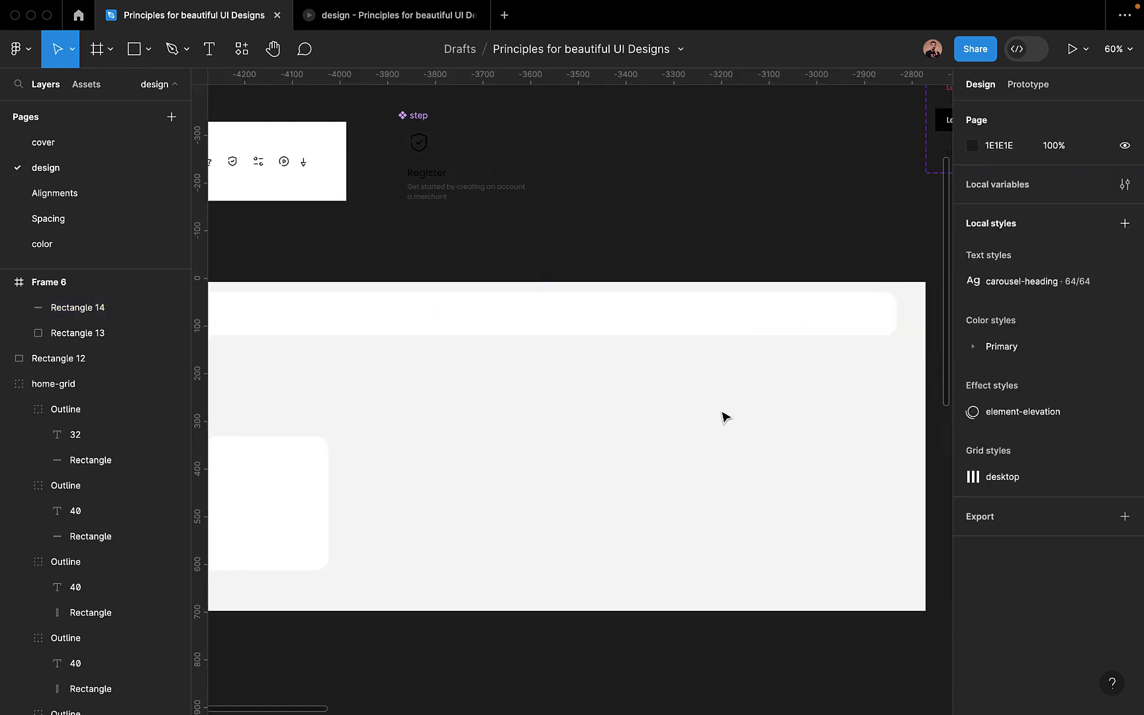
scroll(705, 444, down, 3)
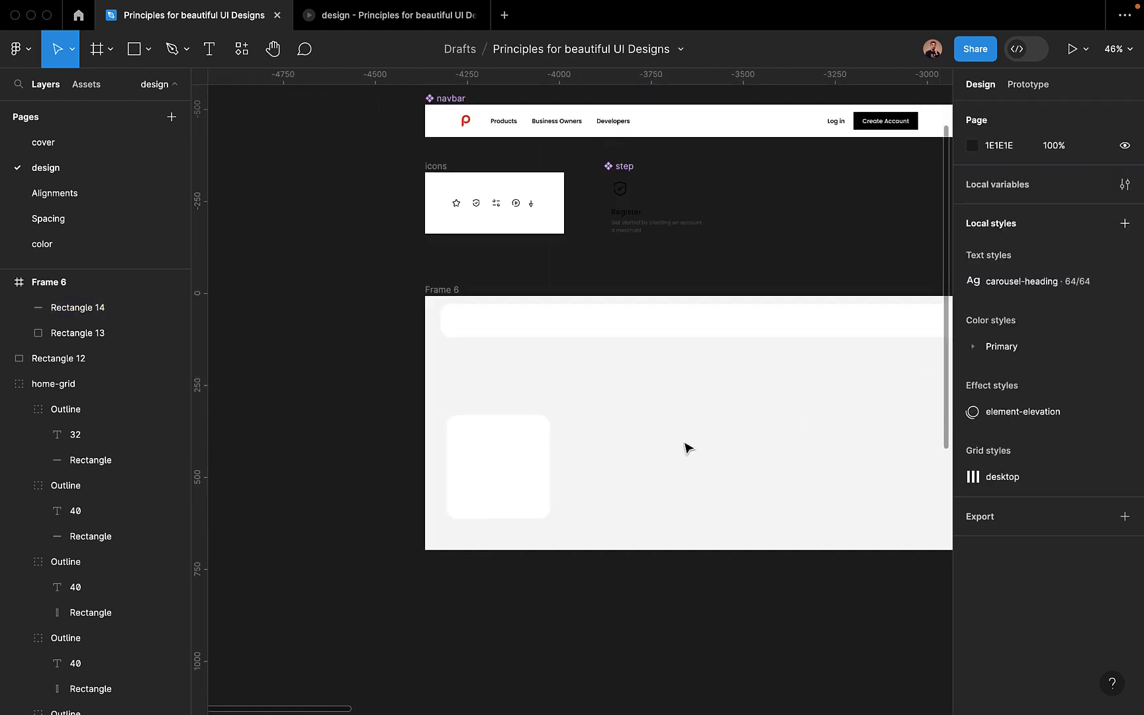
Move the square card up to about X 54, Y 204 and lower the wide bar to Y 33.
click(506, 455)
scroll(600, 452, right, 2)
scroll(600, 452, up, 3)
click(450, 314)
click(411, 470)
drag(412, 470, 406, 406)
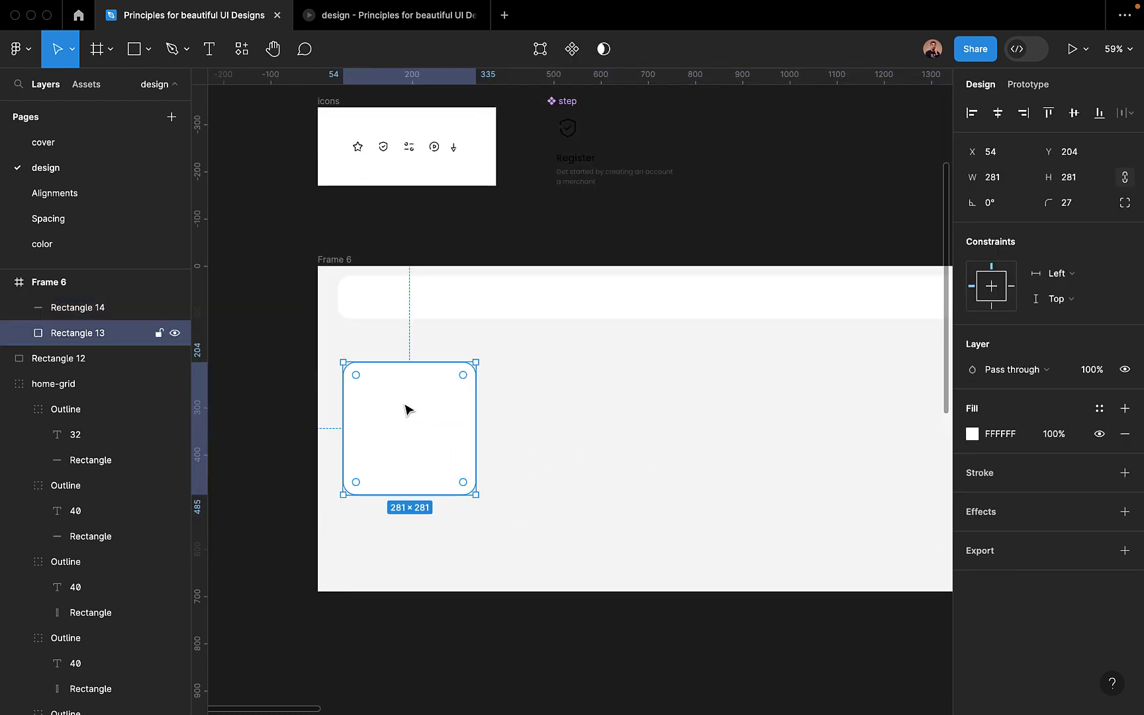
drag(458, 318, 461, 320)
scroll(518, 337, up, 5)
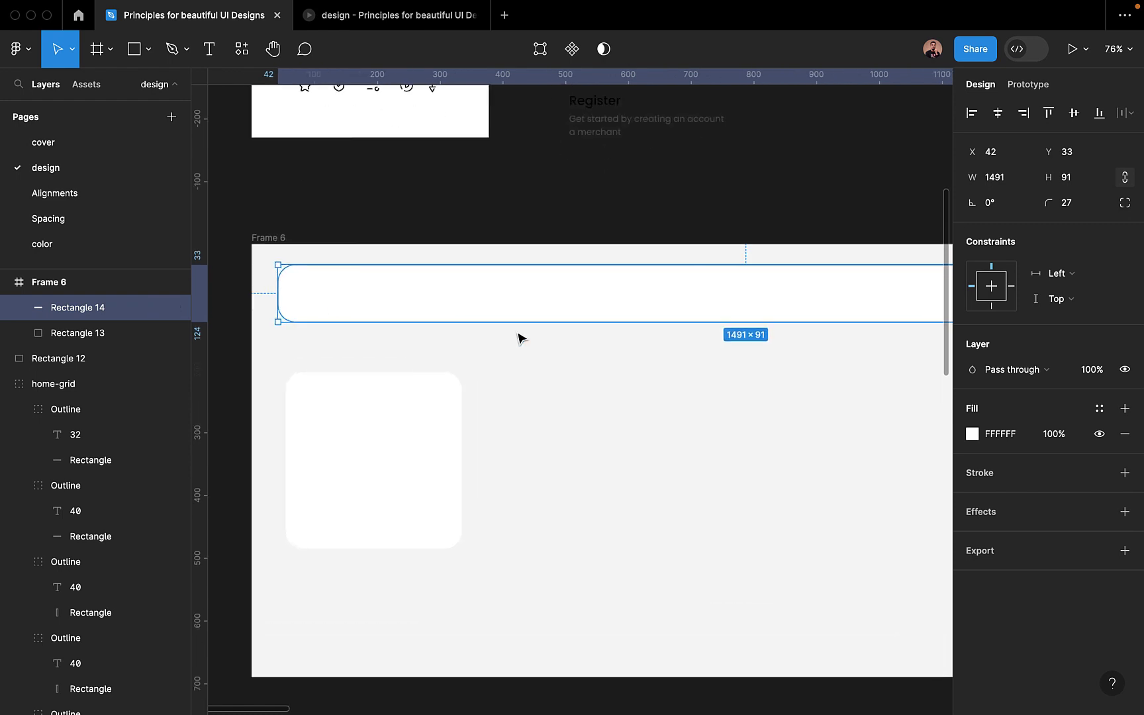
click(556, 404)
scroll(560, 411, down, 3)
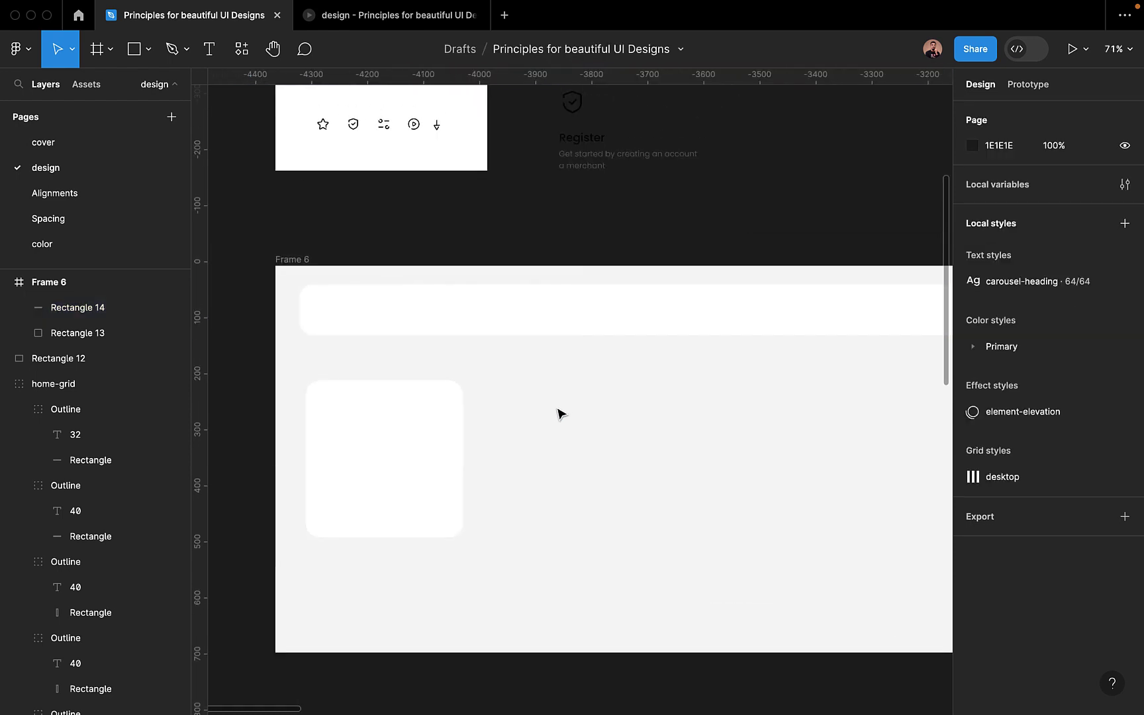
scroll(560, 412, down, 3)
scroll(559, 414, right, 2)
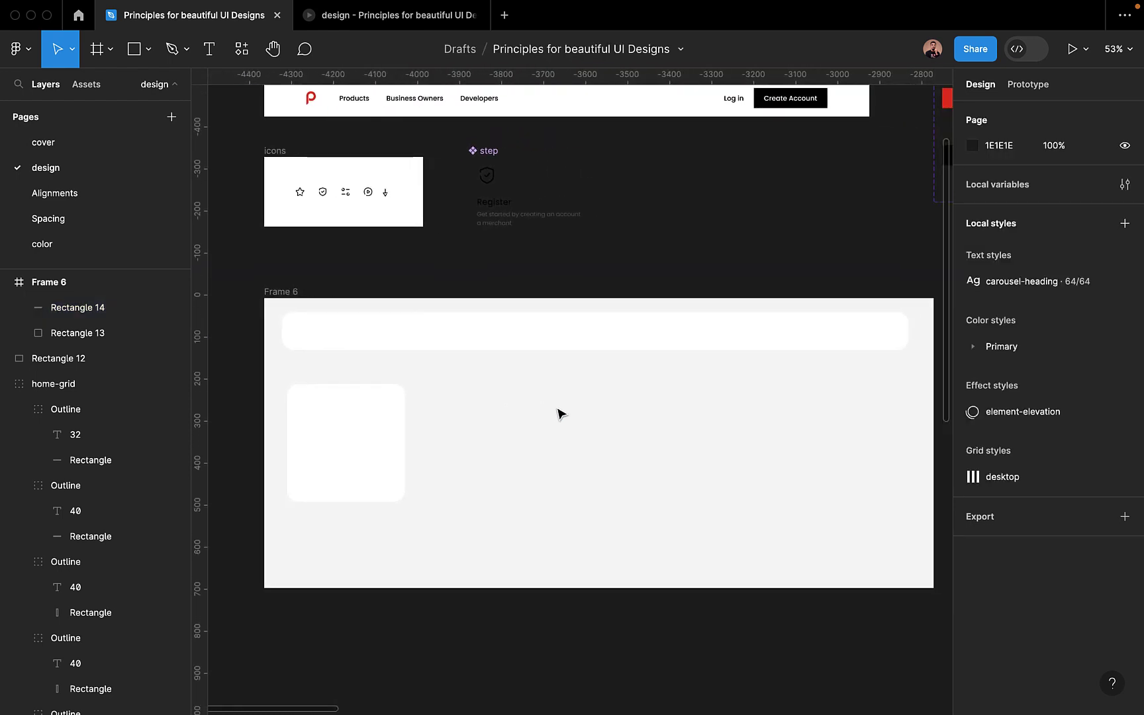
scroll(560, 414, right, 1)
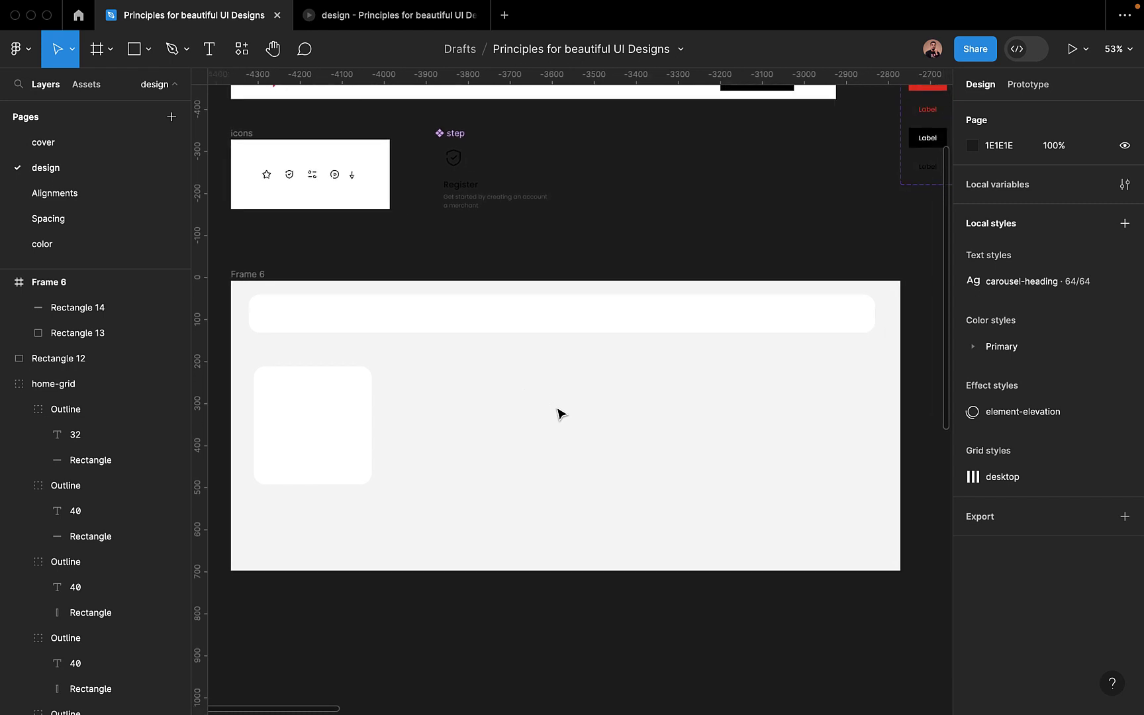
scroll(558, 413, left, 1)
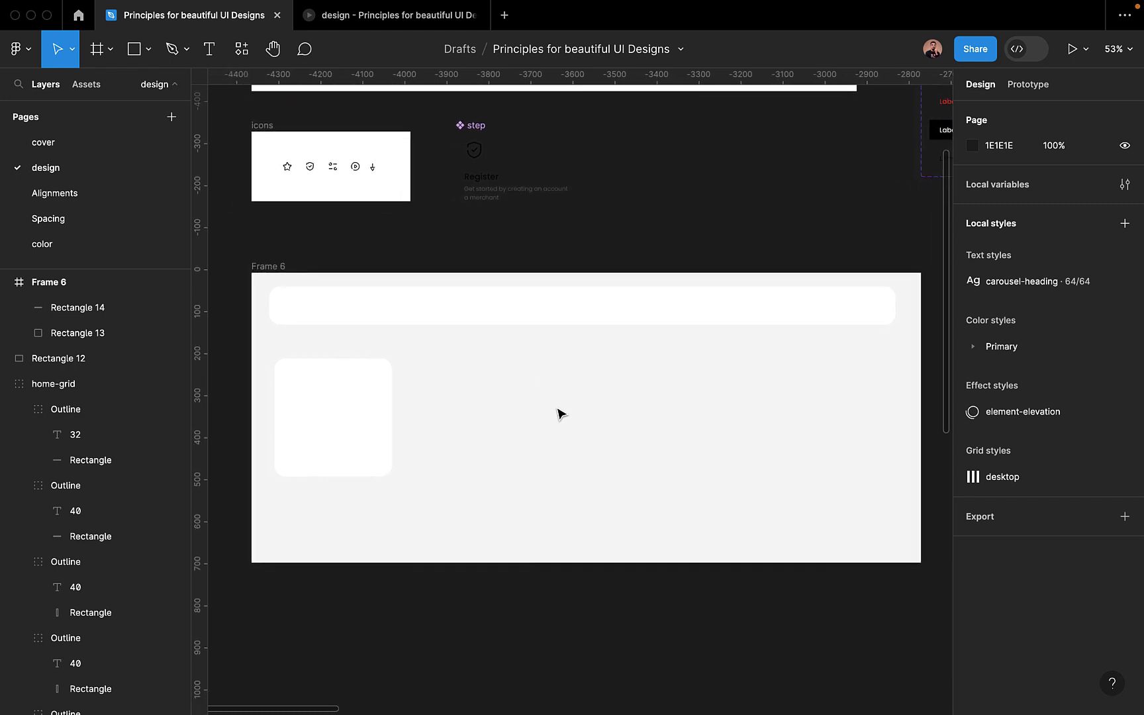
Replace the FFFFFF colour used inside Frame 6 with the frame's own F5F5F5 so both shapes take it.
click(275, 266)
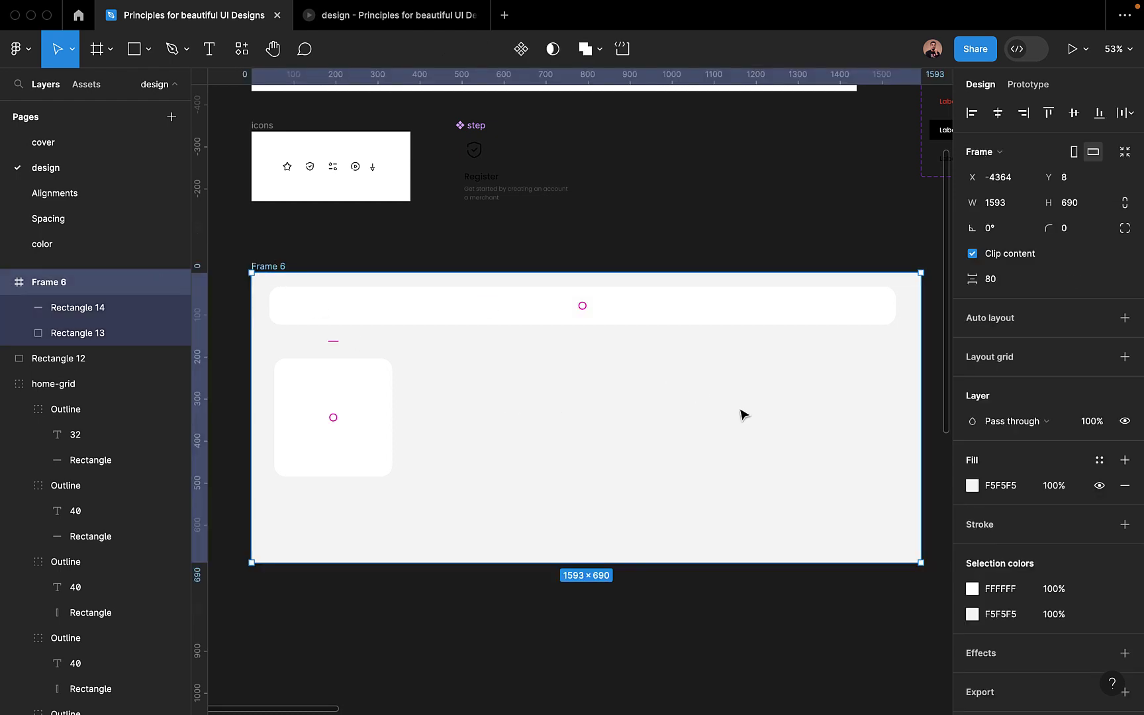
click(1005, 615)
key(ctrl+c)
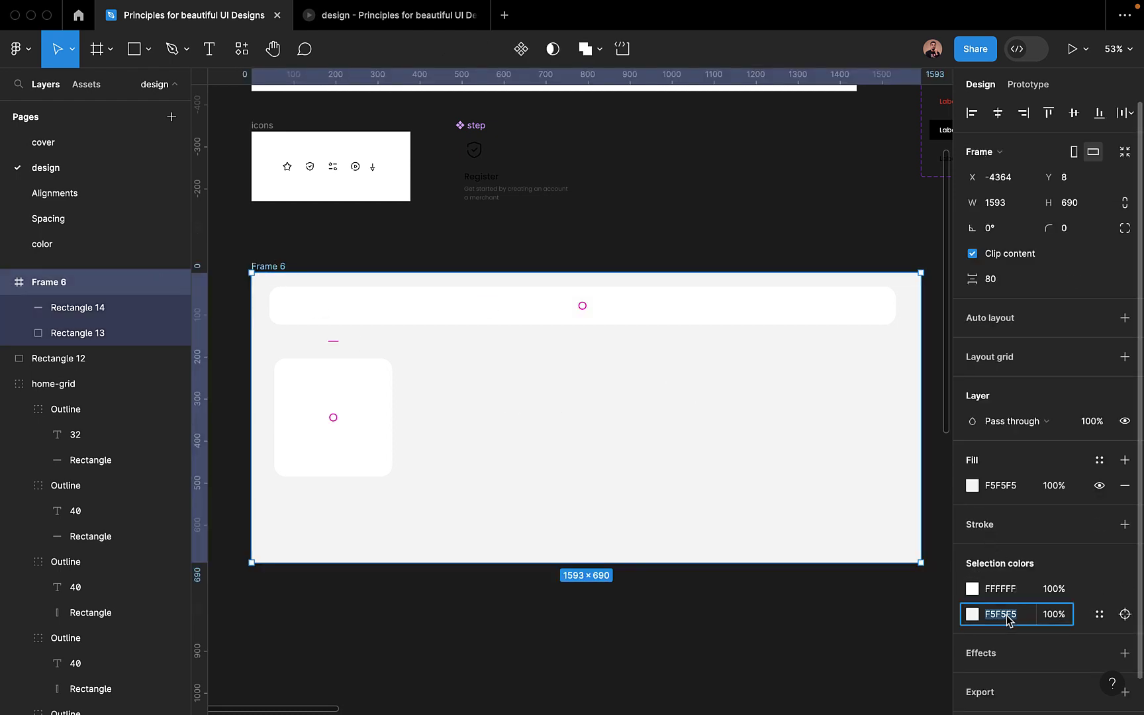
click(1010, 589)
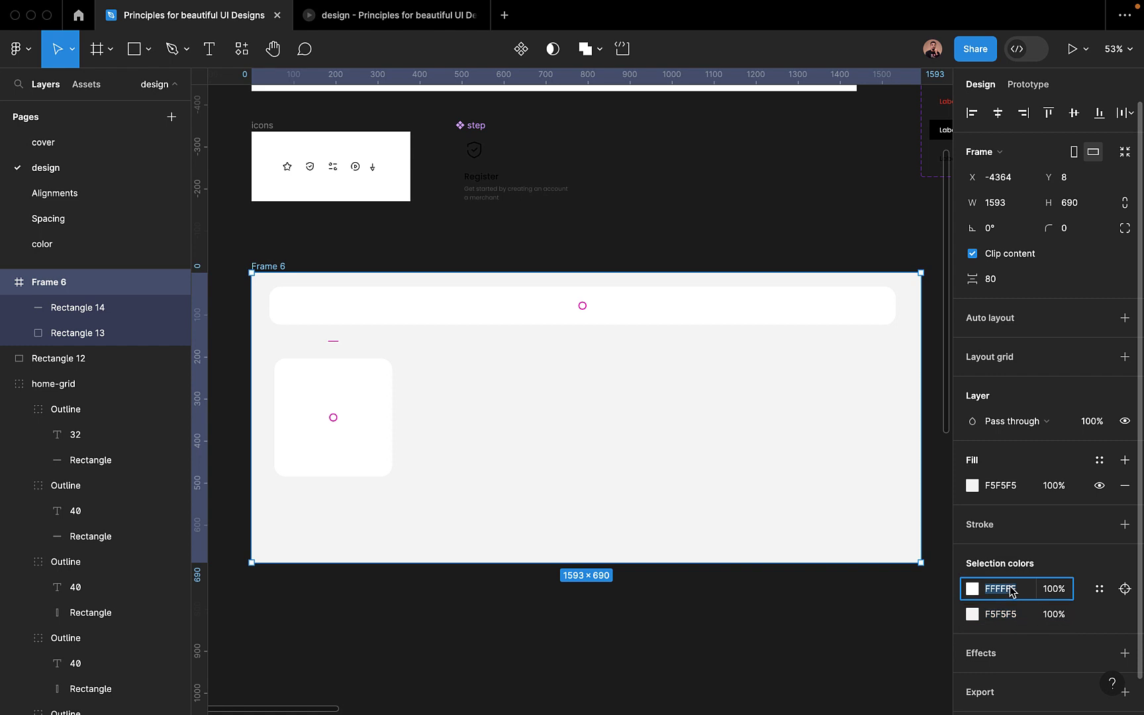
key(ctrl+v)
key(Return)
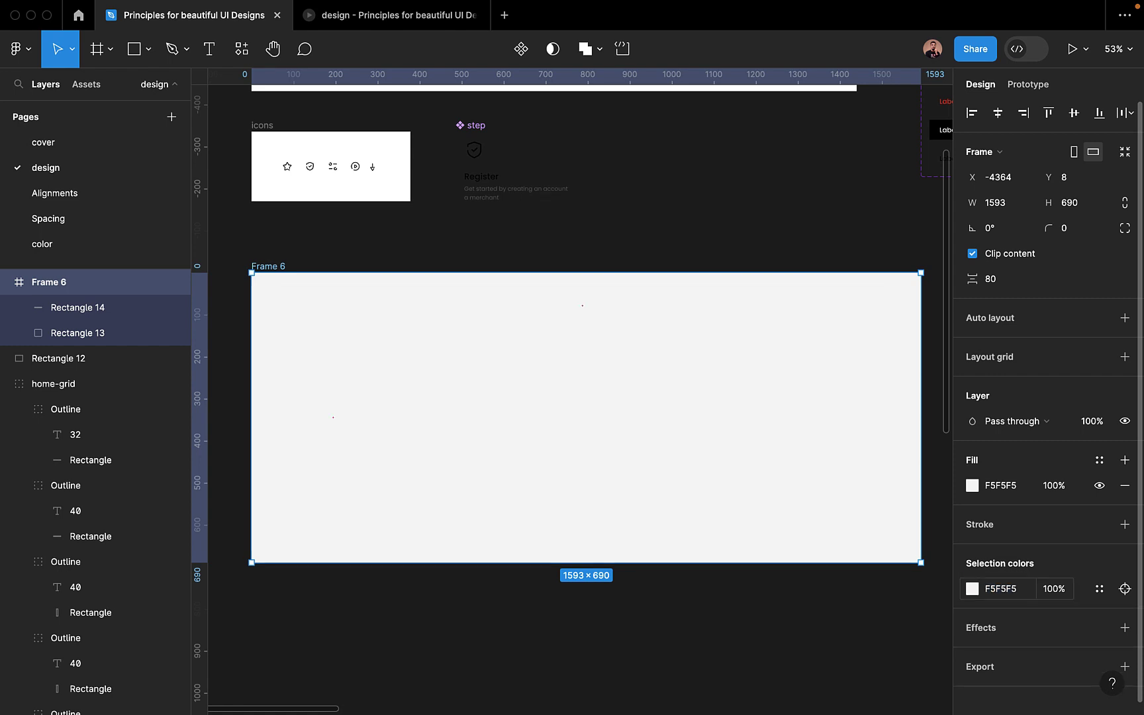
Set the wide bar's fill to FFFFFF and open the square card's fill colour for editing.
click(445, 302)
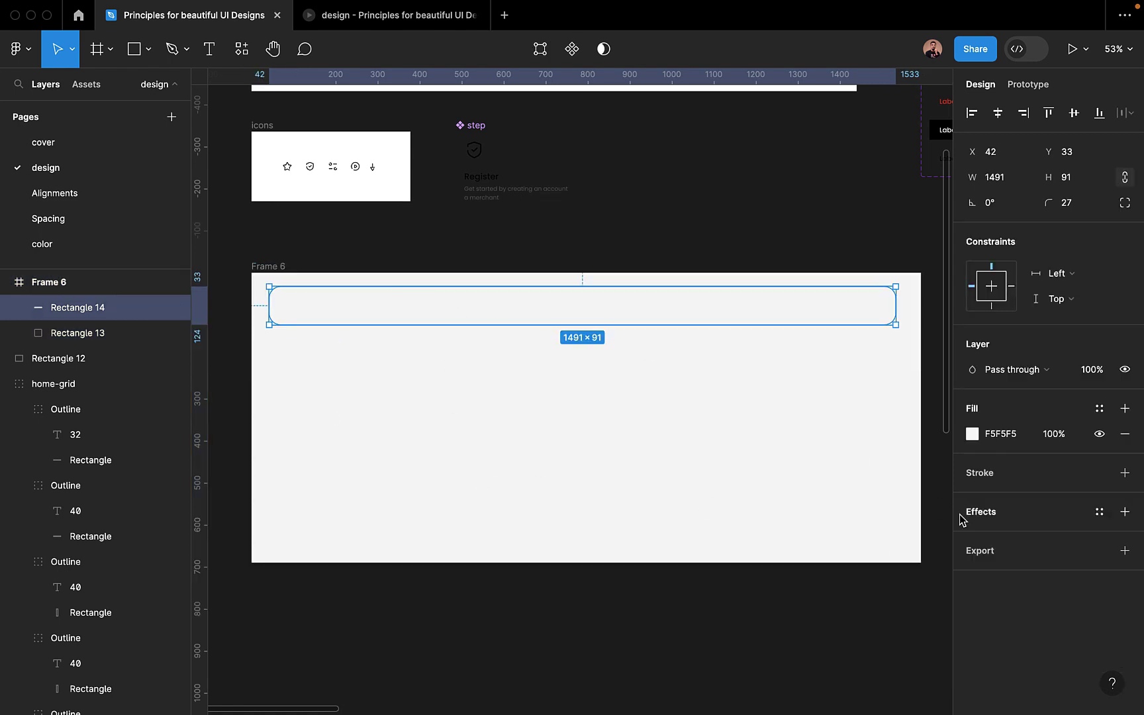
click(996, 435)
text(fff)
key(Return)
click(376, 409)
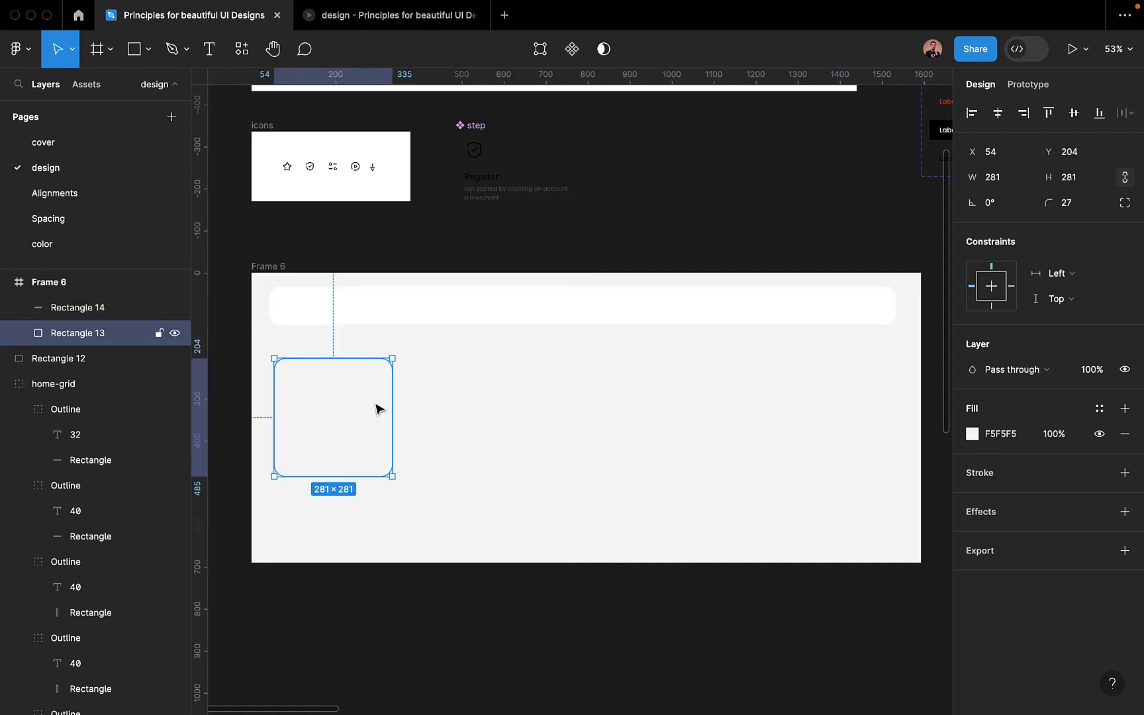
click(1004, 433)
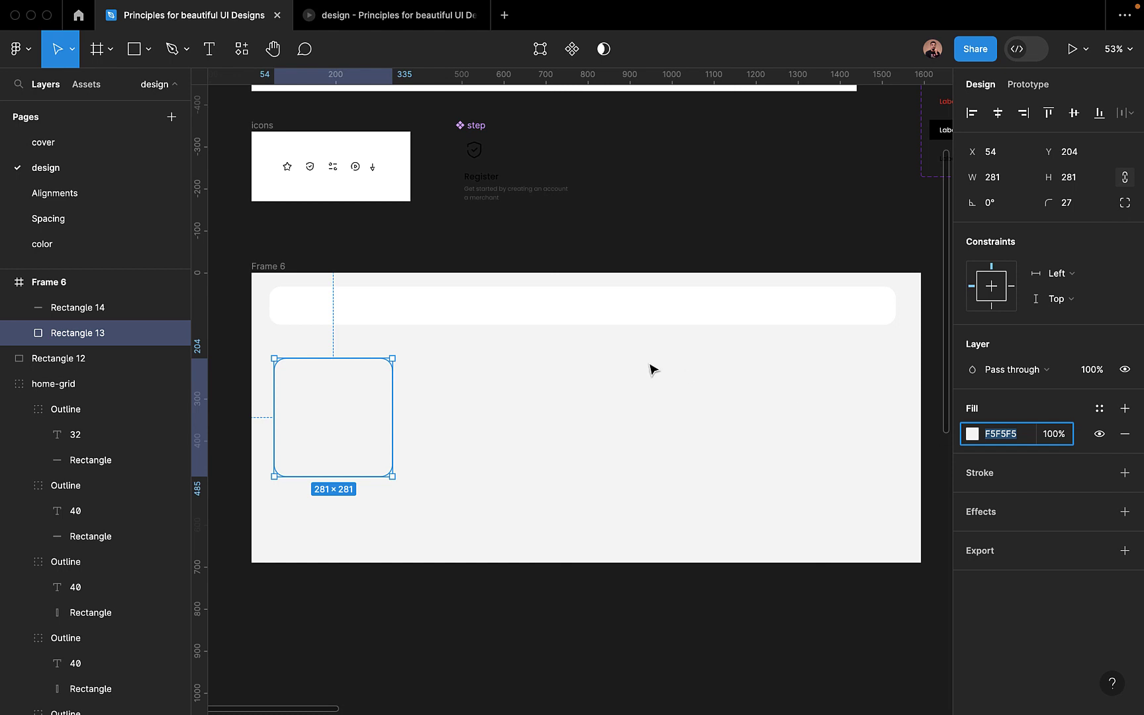
Set Frame 6's background fill to FFFFFF.
click(284, 265)
click(1018, 487)
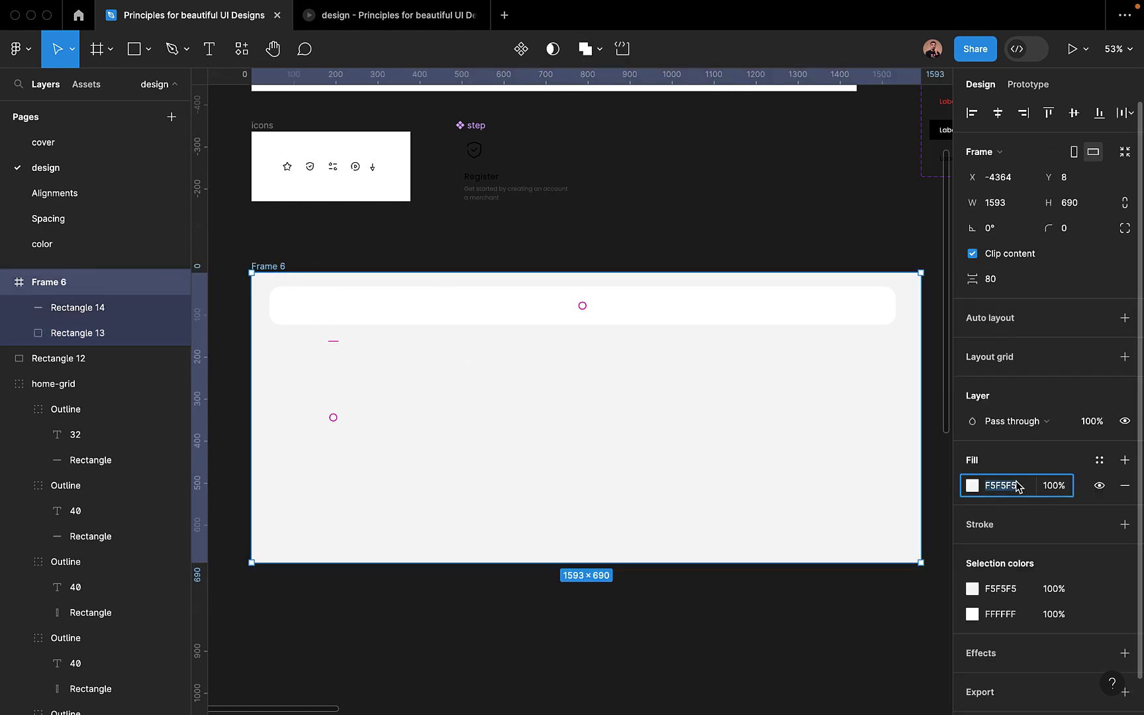
text(ffffff)
key(Return)
Set the wide rounded bar's fill to F5F5F5.
click(354, 424)
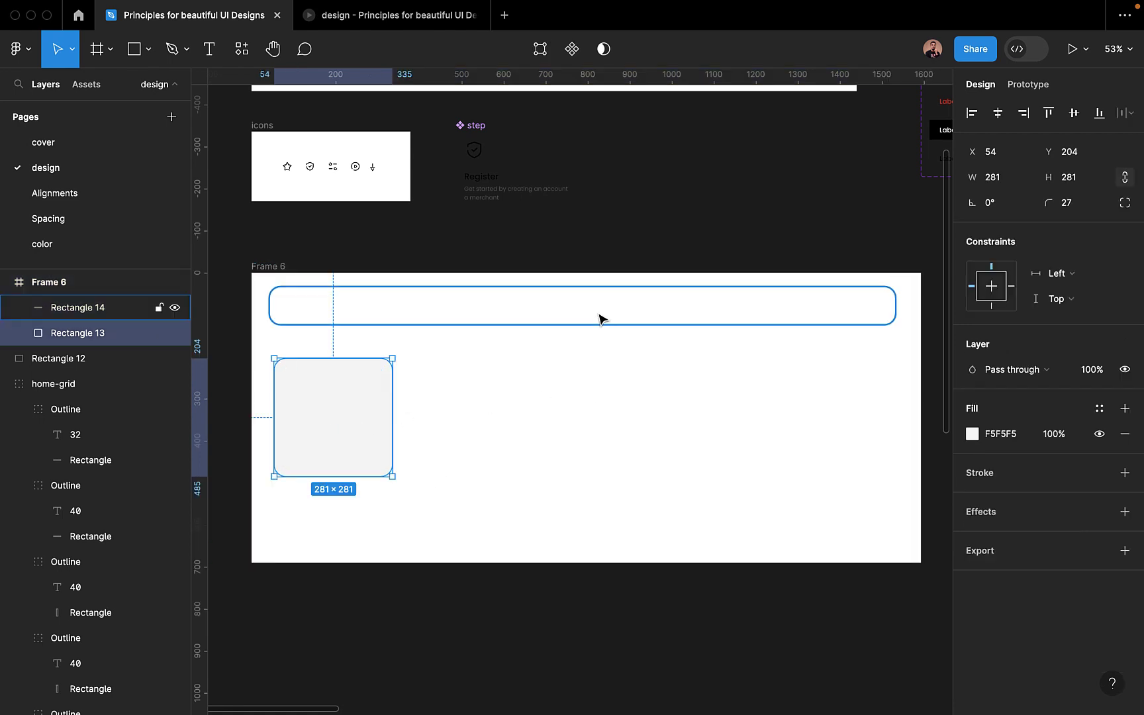
click(616, 312)
click(1008, 434)
text(f5f5f5)
key(Return)
click(624, 568)
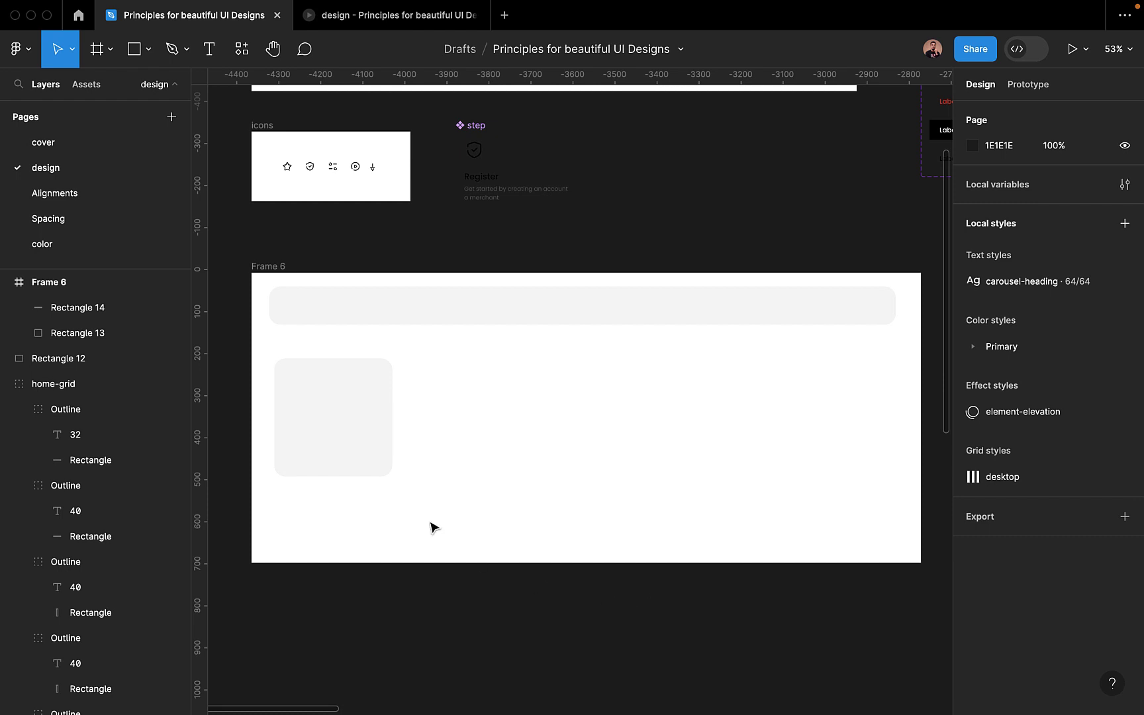
Align the square card's left edge with the bar at X 42, Y 178 and stretch its height to about 438.
mouse_move(358, 441)
mouse_down()
mouse_move(360, 422)
mouse_move(353, 431)
mouse_up()
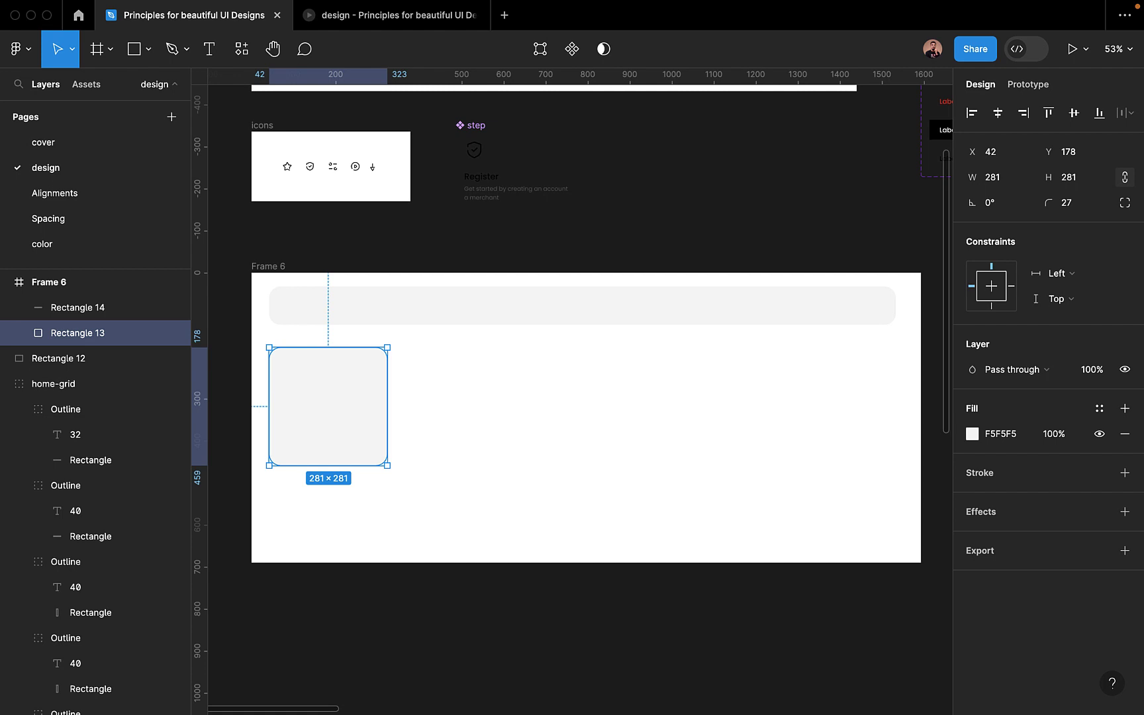
click(476, 399)
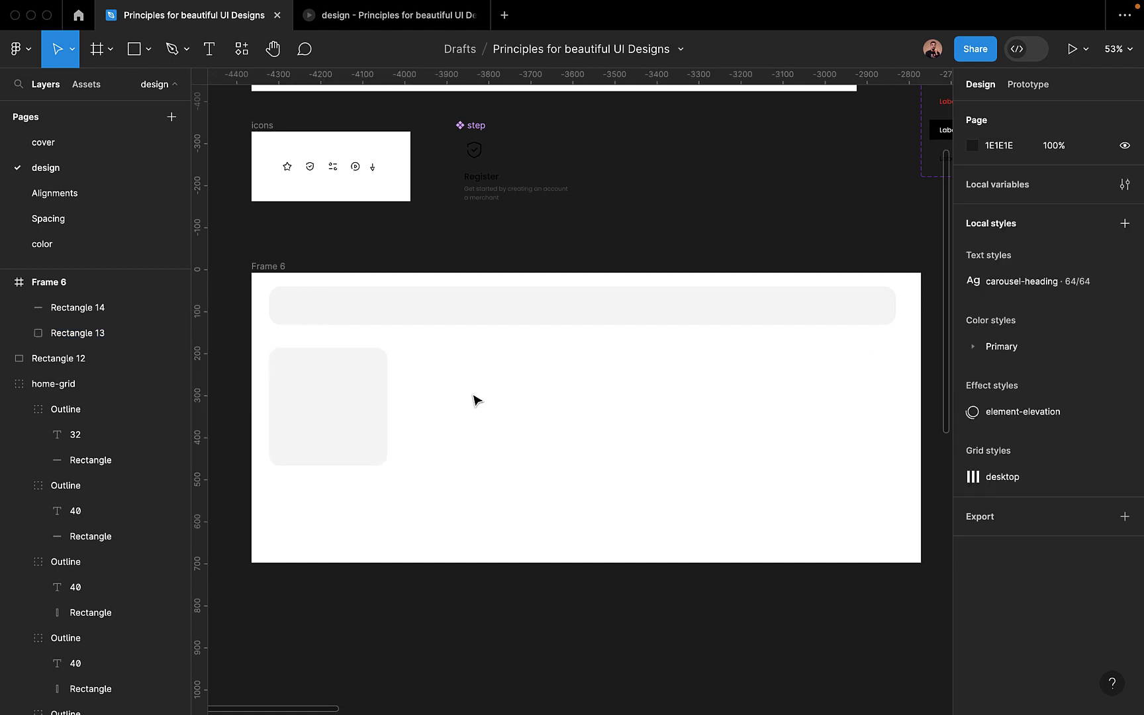
click(358, 401)
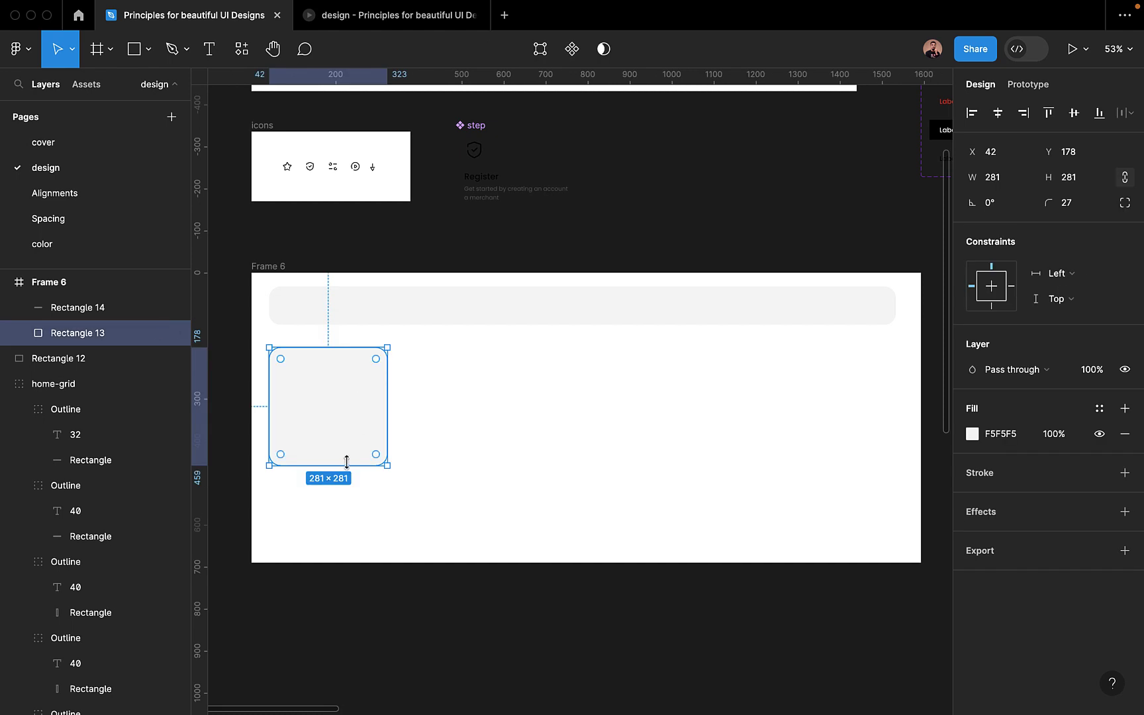
drag(345, 462, 346, 531)
click(452, 408)
Copy the tall card three times across the frame to make a row of four 281 × 438 cards.
click(346, 434)
drag(346, 434, 483, 433)
mouse_move(468, 529)
mouse_down()
mouse_move(480, 426)
mouse_move(472, 542)
mouse_move(470, 530)
mouse_up()
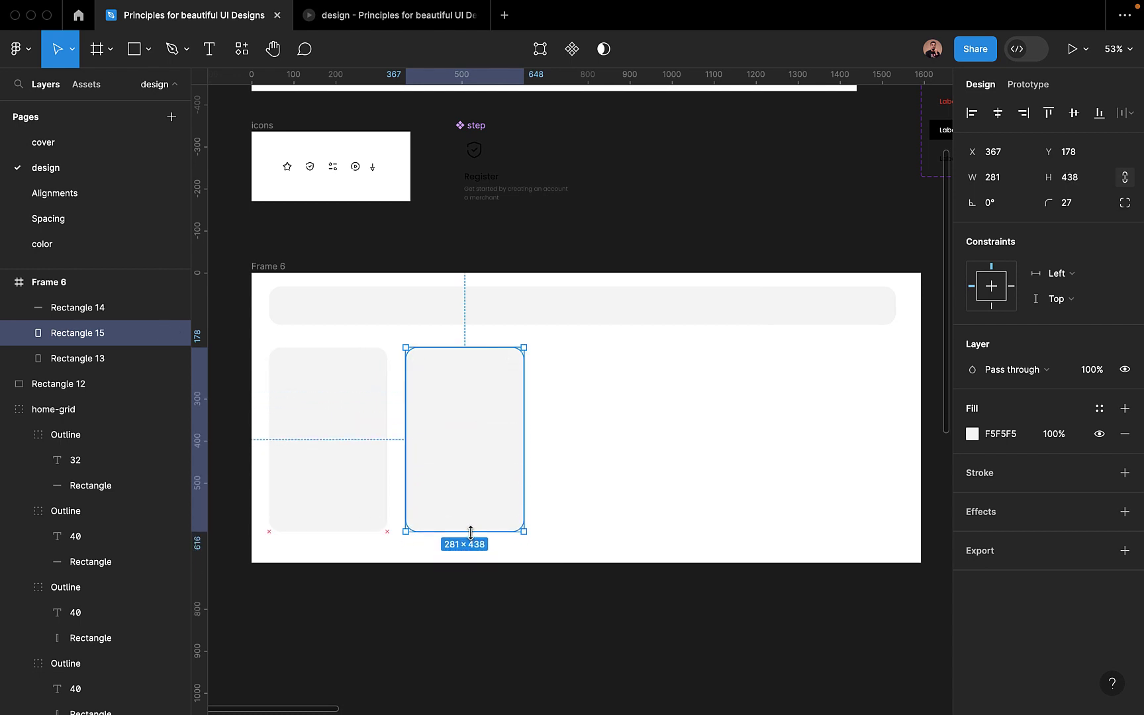
drag(480, 432, 751, 424)
click(669, 573)
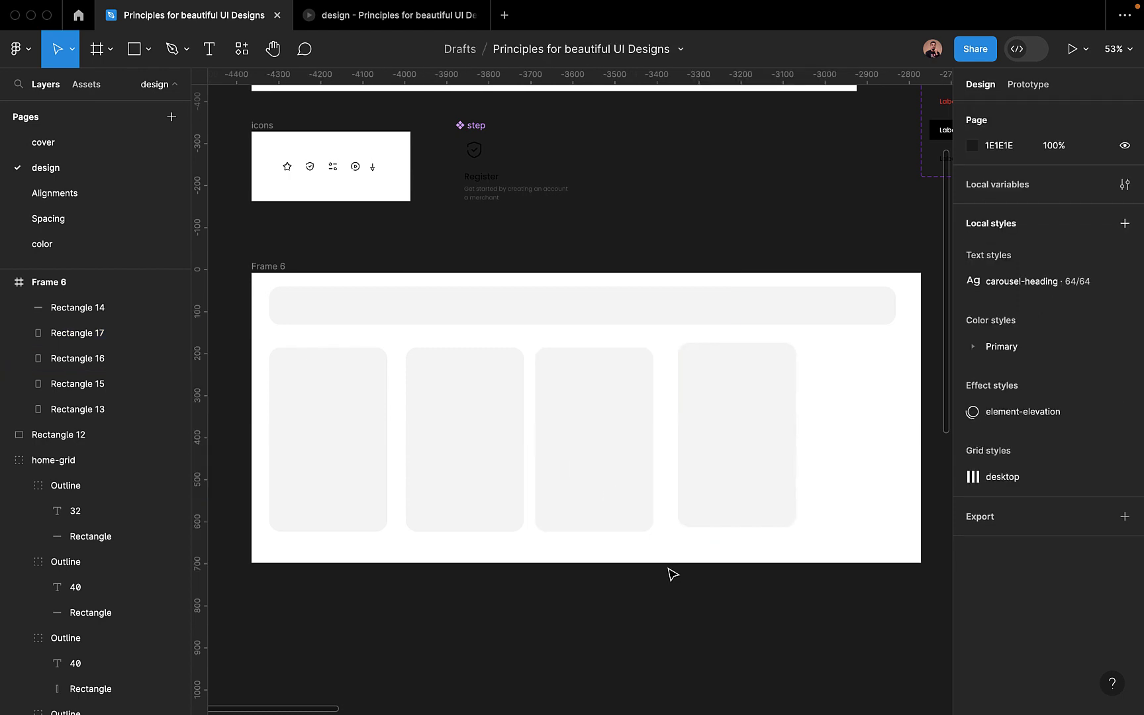
Duplicate Frame 6 with its contents and place the copy below the original at about X -4394, Y 846.
scroll(670, 575, down, 5)
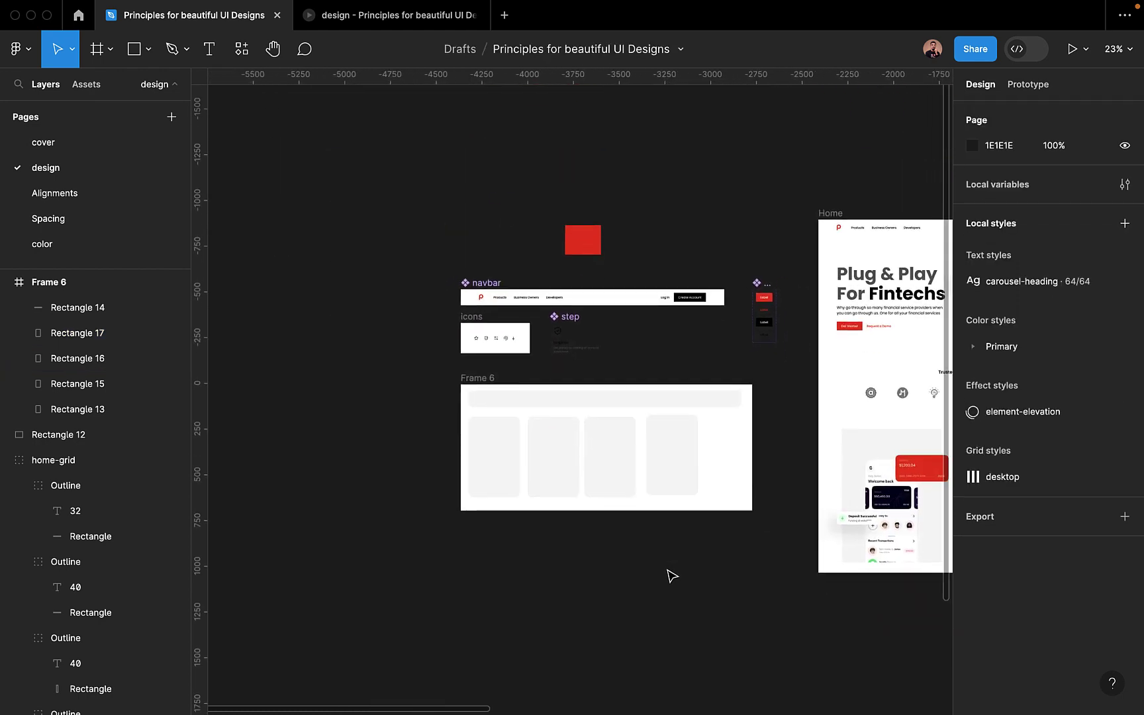
click(467, 380)
key(super+d)
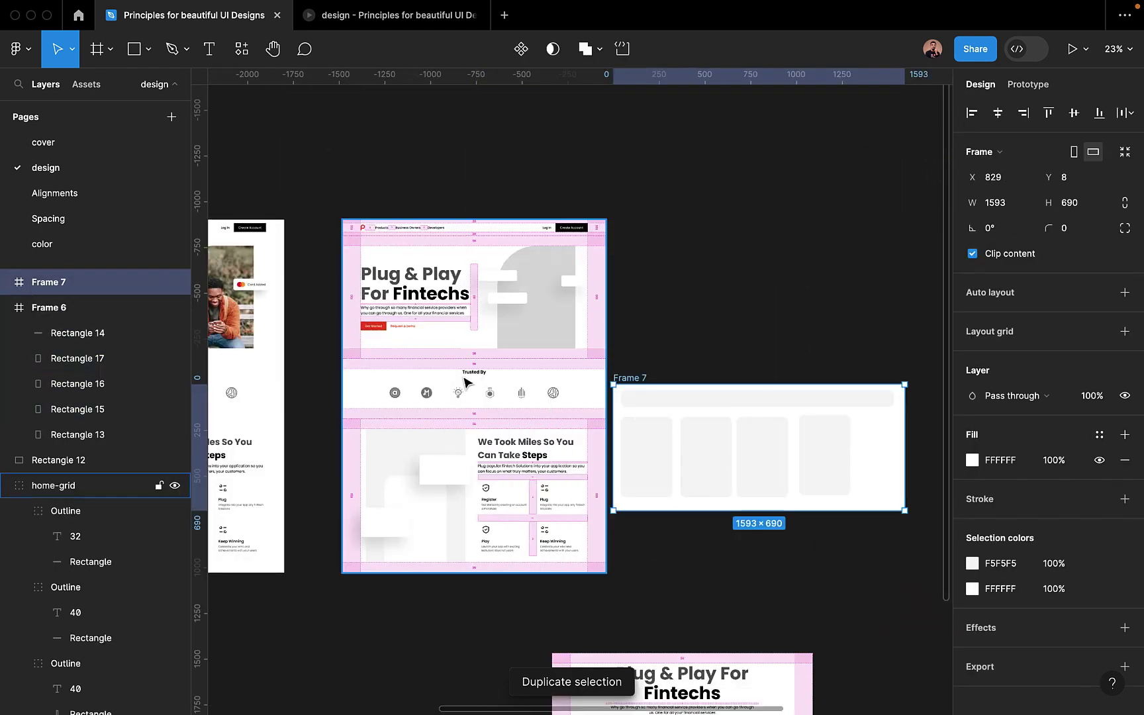
scroll(622, 407, down, 5)
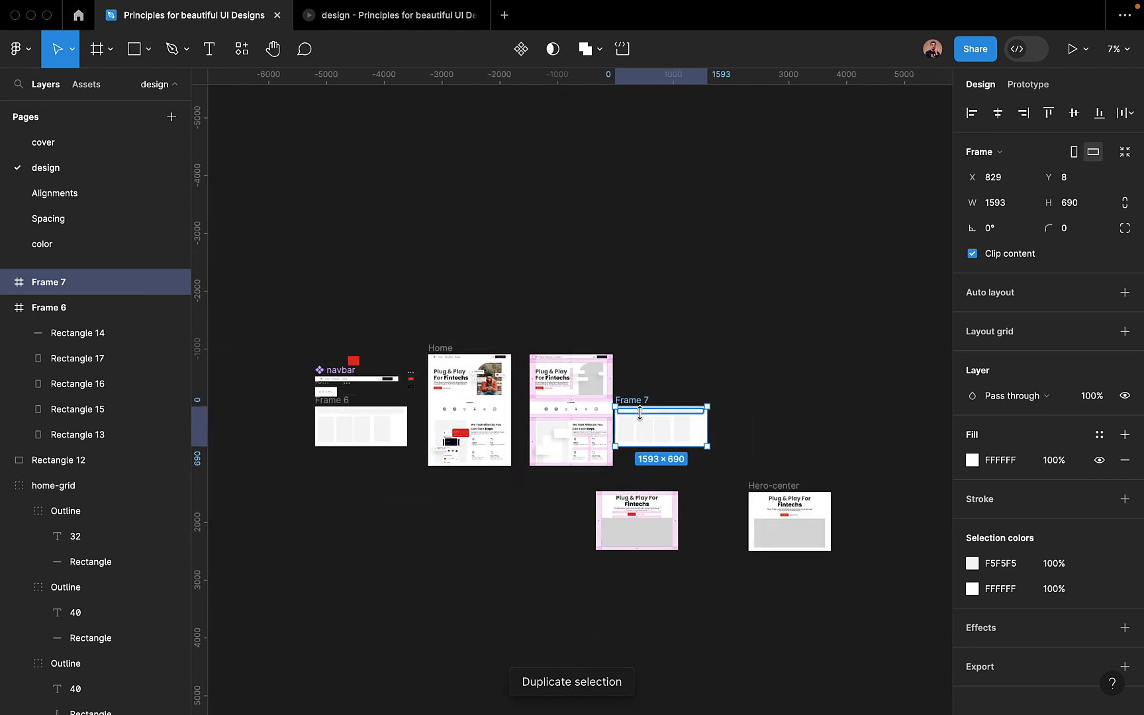
drag(633, 405, 333, 451)
scroll(333, 451, up, 2)
key(shift+2)
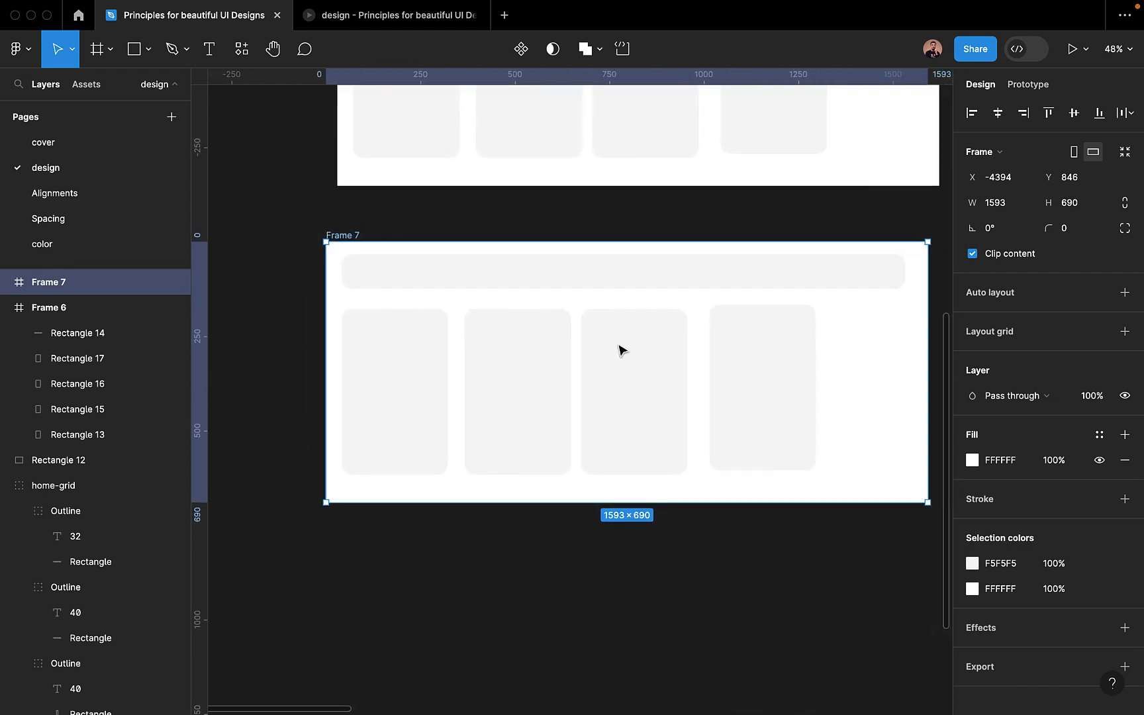
Set the fill of the wide bar in Frame 7 to FFFFFF.
click(518, 291)
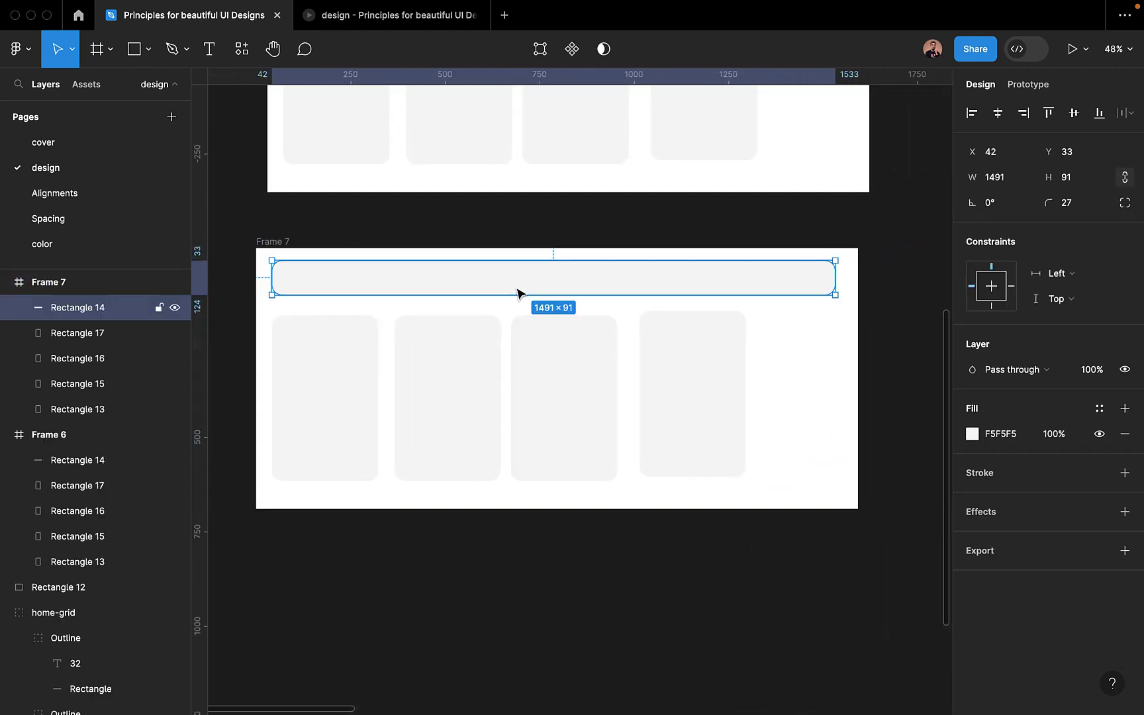
click(500, 225)
click(494, 287)
click(1004, 434)
text(fff)
key(Return)
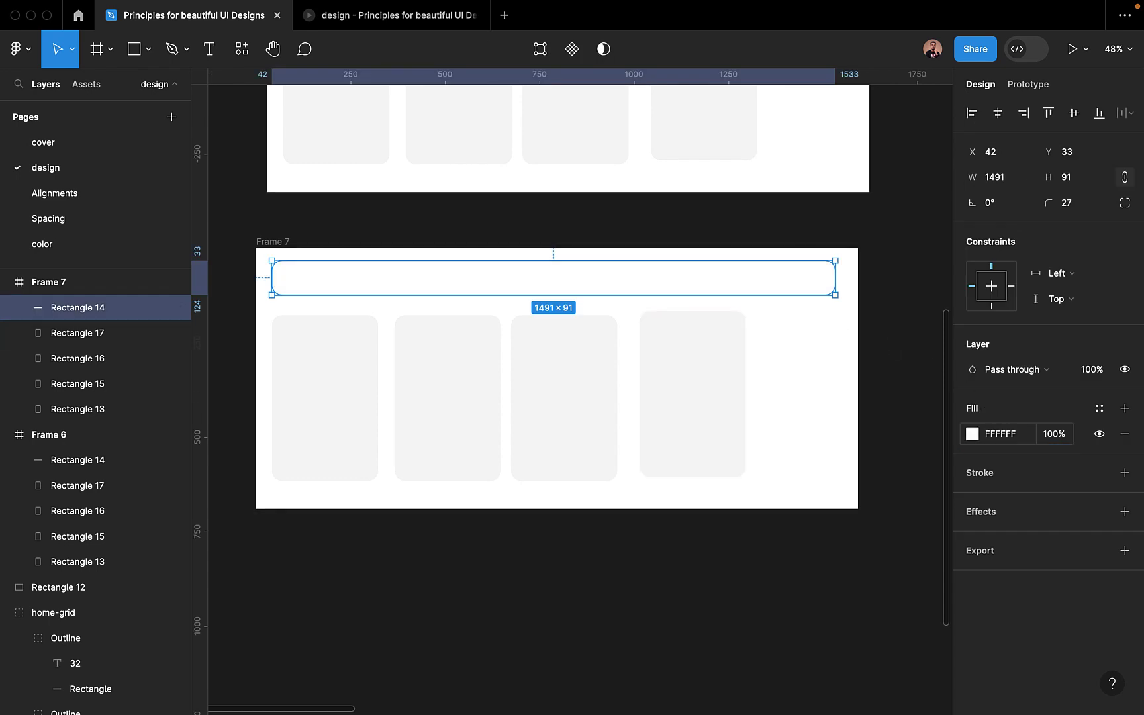
Add a 1 px inside stroke in light gray CDCDCD to the wide bar in Frame 7.
click(1125, 472)
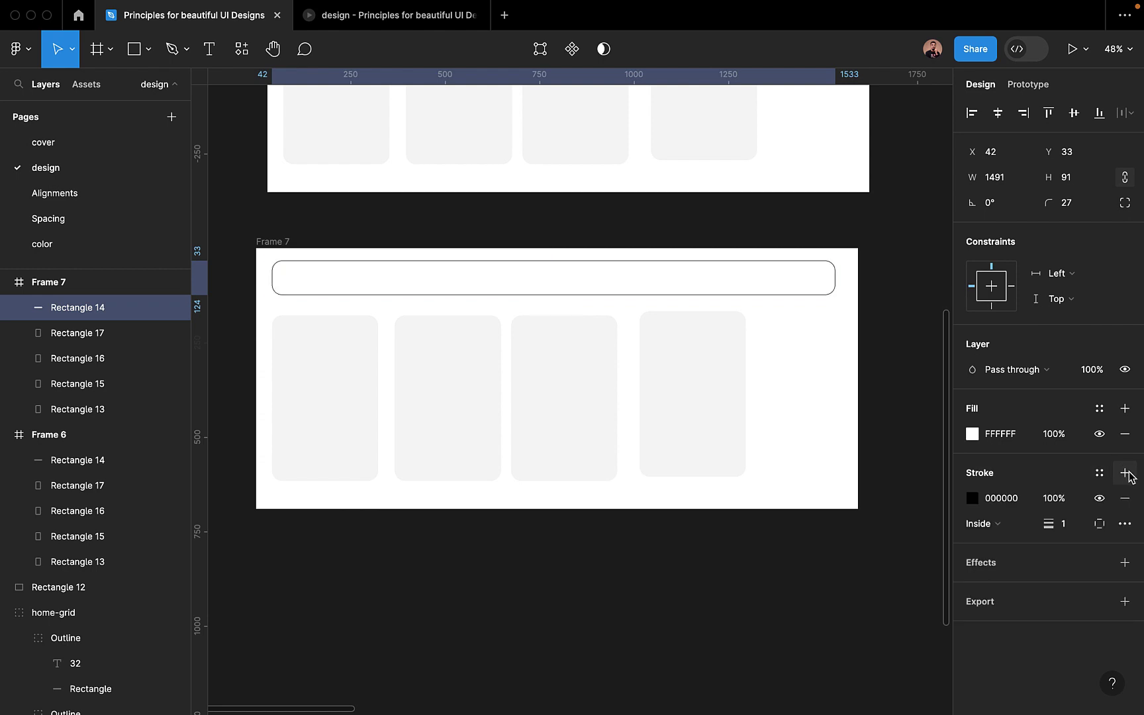
click(1067, 530)
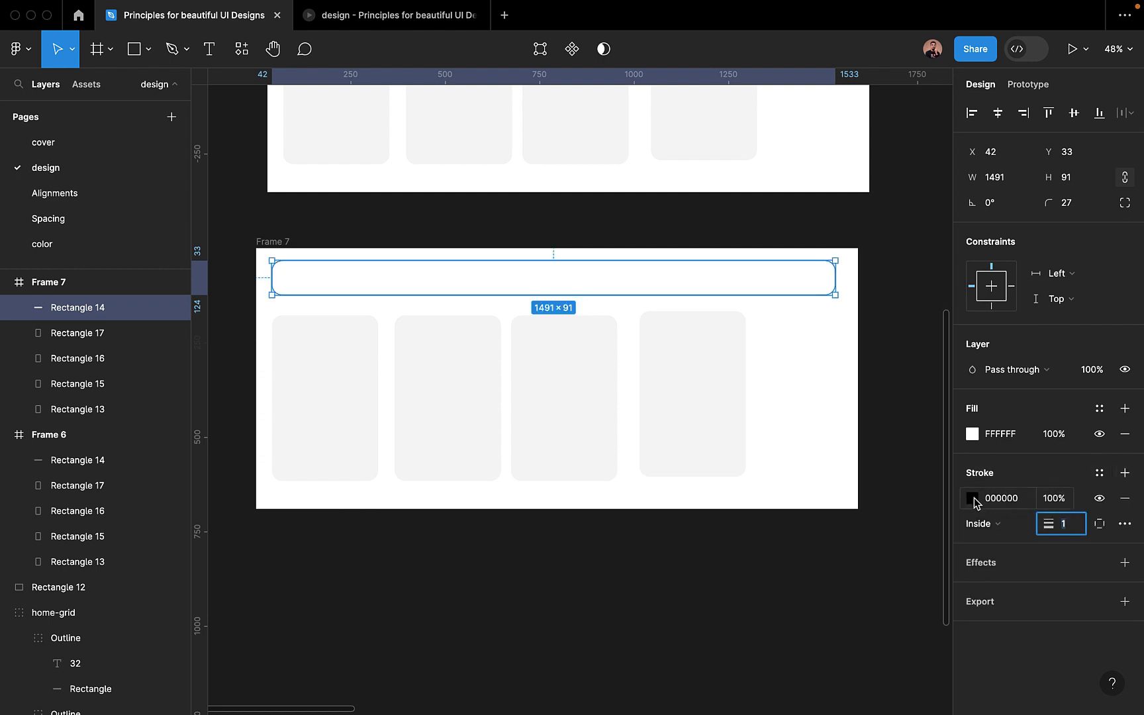
click(972, 498)
mouse_move(835, 350)
mouse_down()
mouse_move(758, 337)
mouse_move(753, 351)
mouse_up()
click(937, 256)
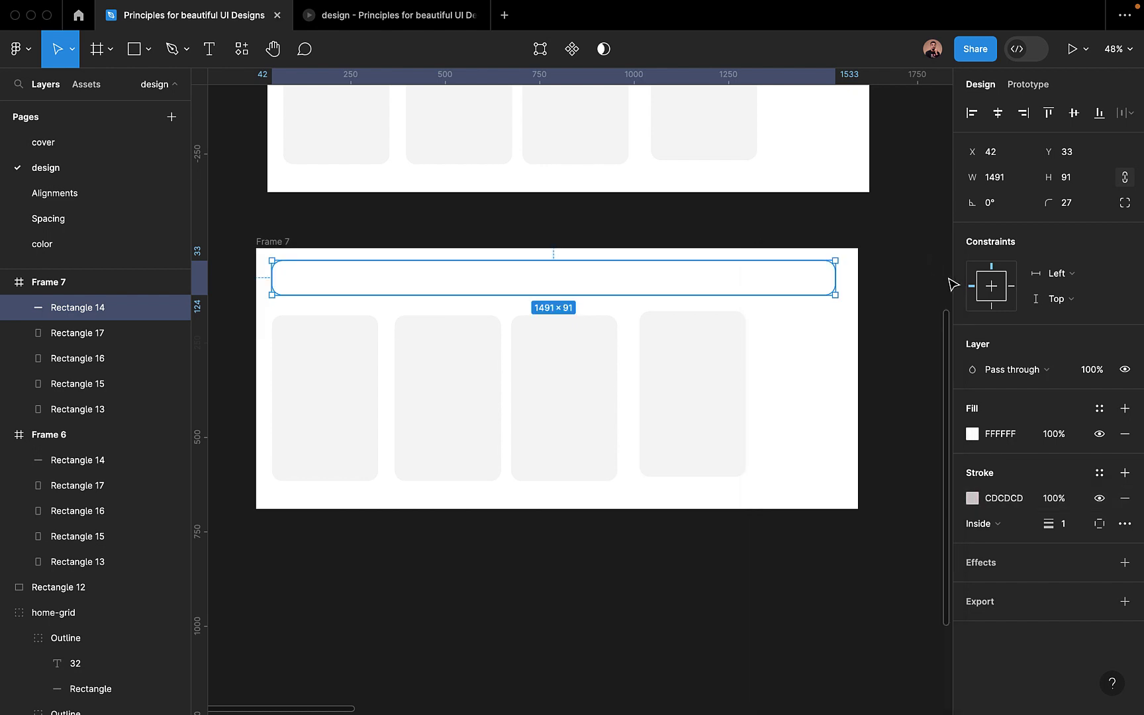
click(1013, 504)
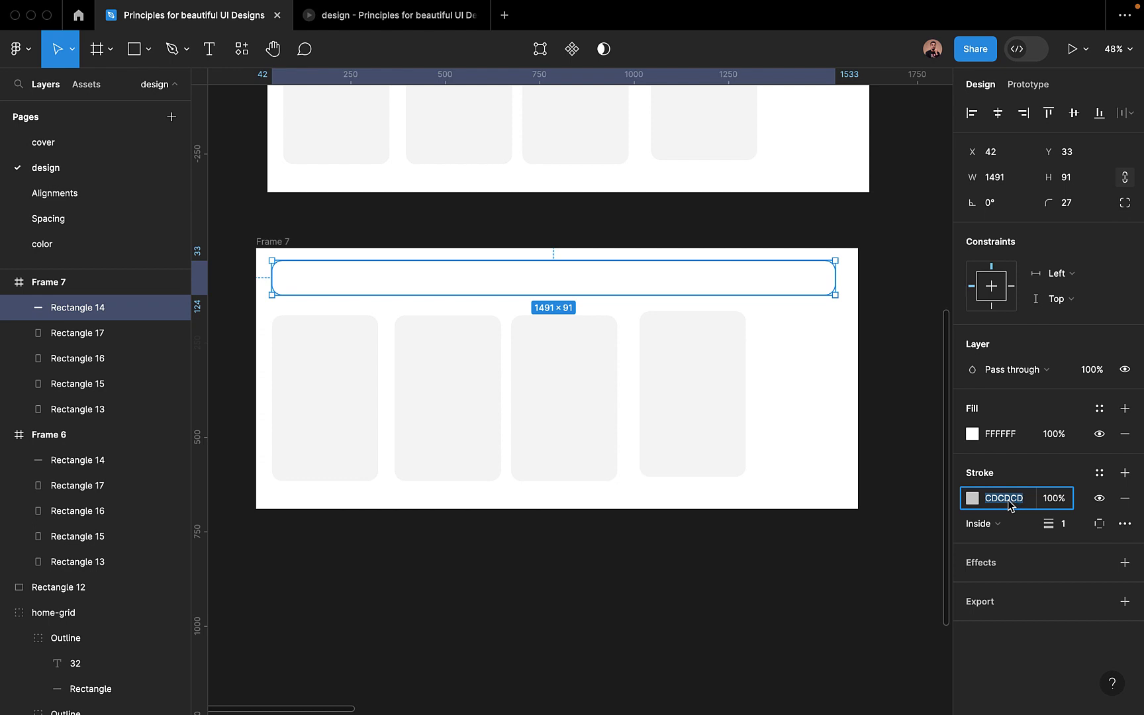
Select the four tall cards in Frame 7 and remove their fill.
click(337, 358)
shift+click(442, 374)
shift+click(533, 376)
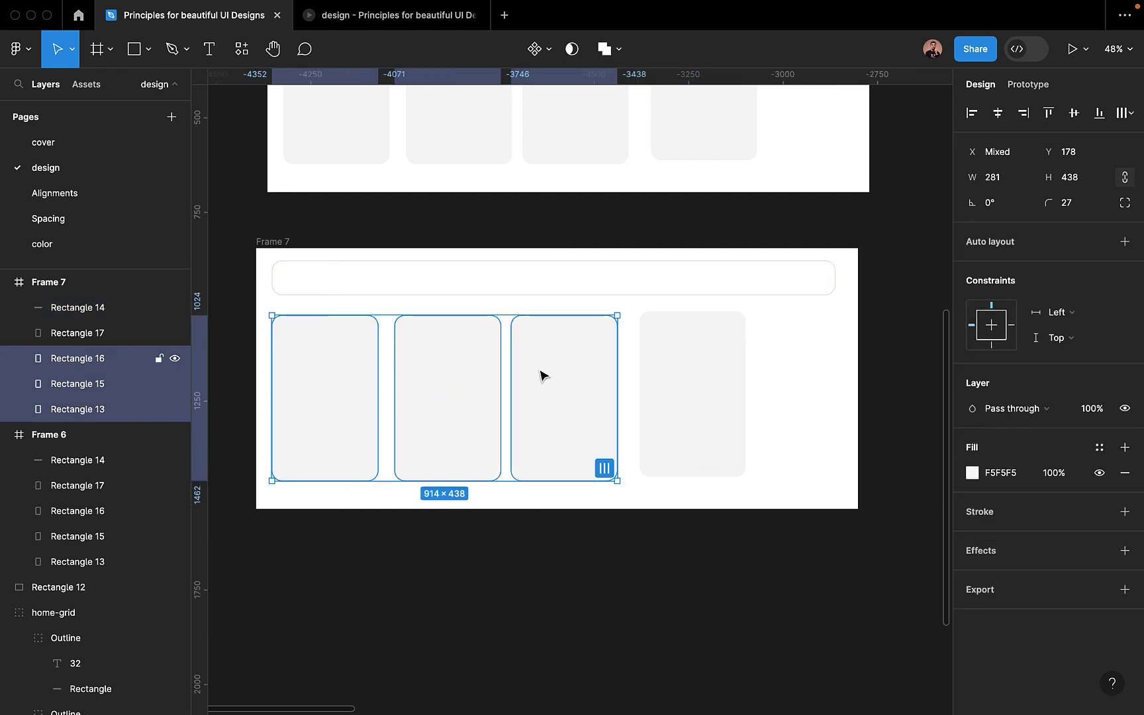
shift+click(669, 378)
click(1123, 472)
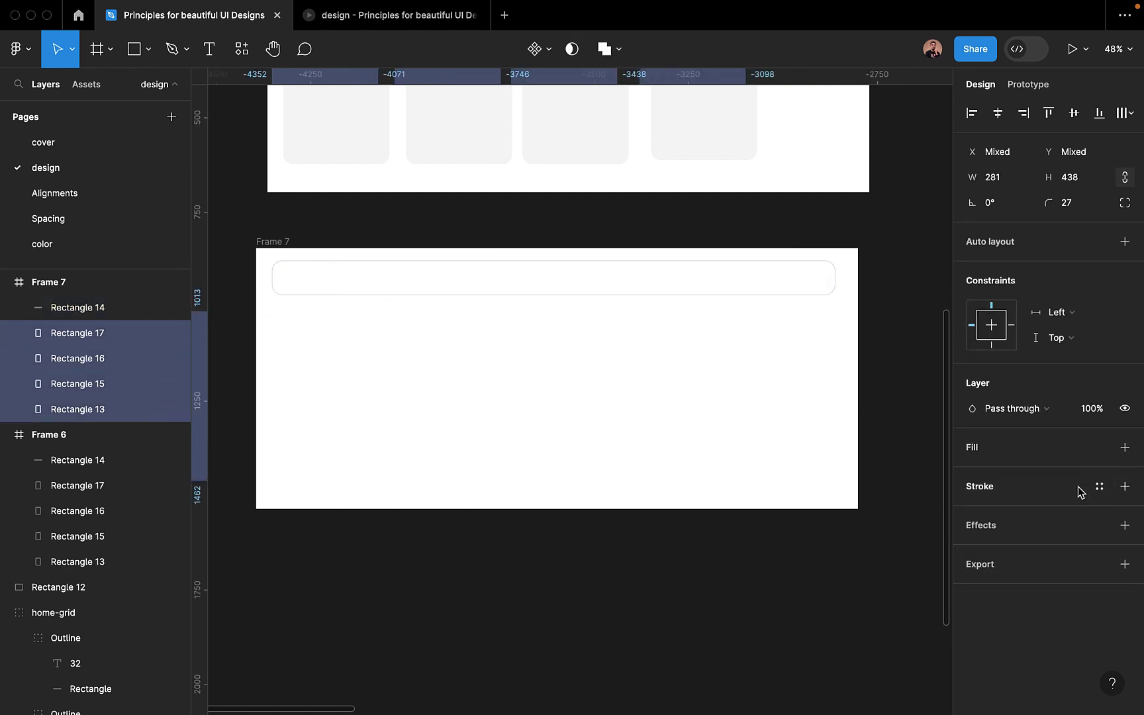
Give the four tall cards in Frame 7 a solid fill of FFFFFF.
click(1125, 448)
click(1009, 474)
text(fff)
key(Return)
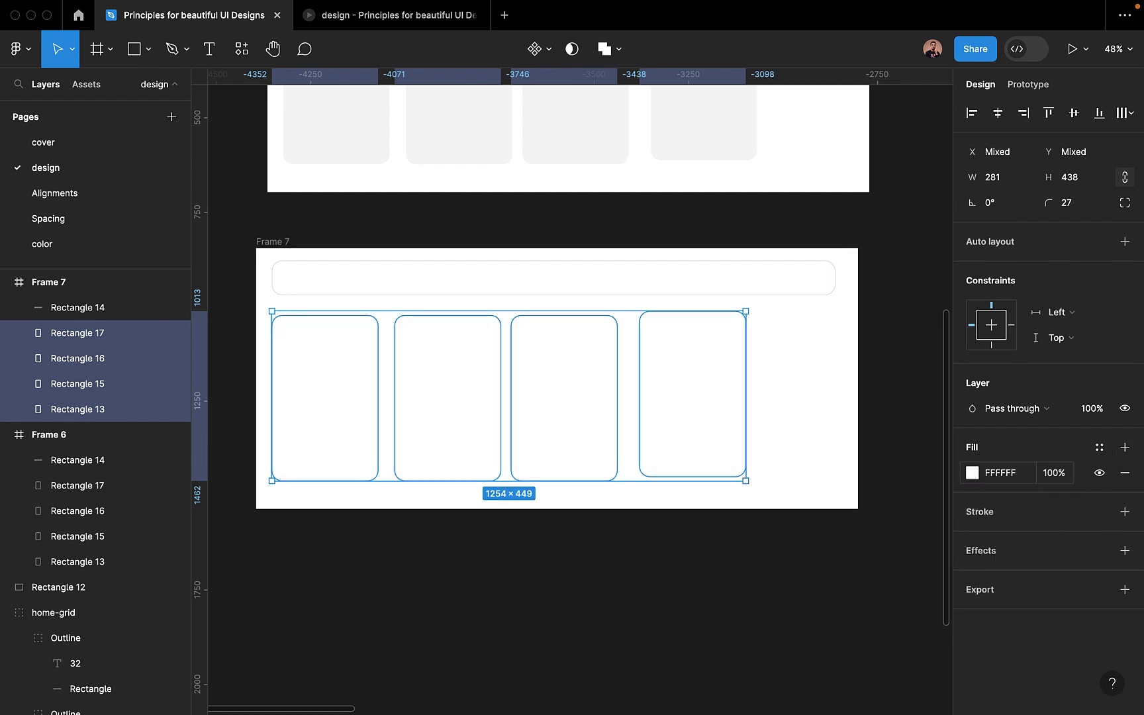
Add a 1 px inside stroke in light gray CDCDCD to the four tall cards in Frame 7.
click(1124, 511)
click(1012, 538)
text(cdcdcd)
key(Return)
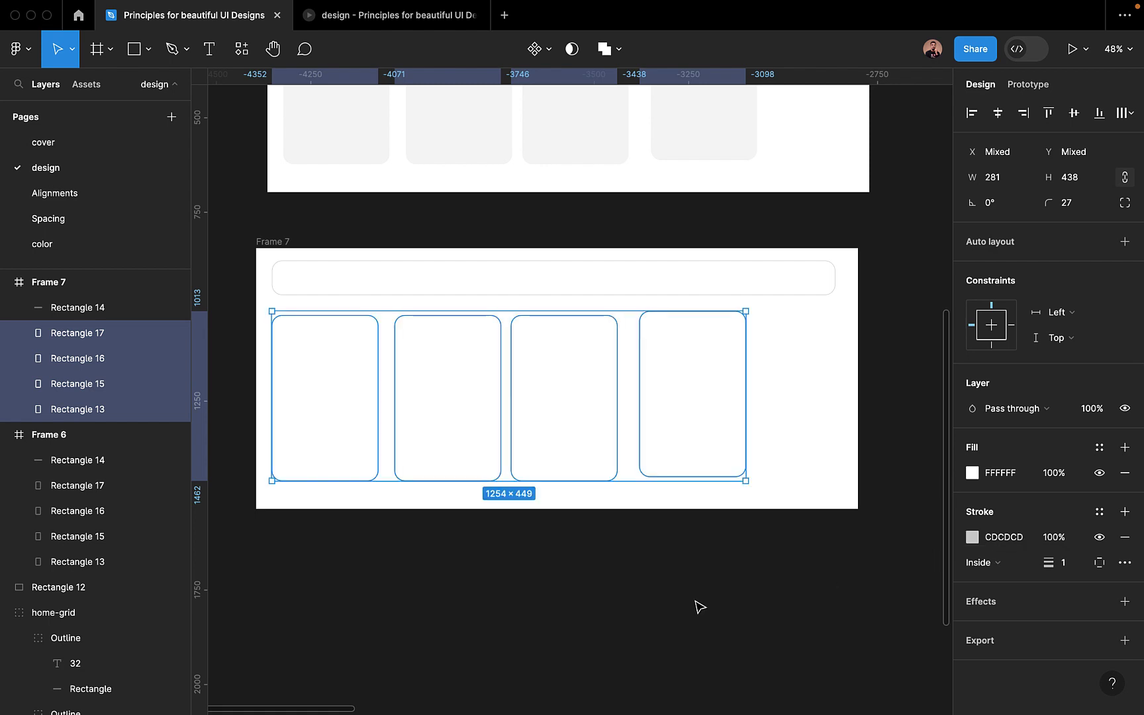
click(388, 400)
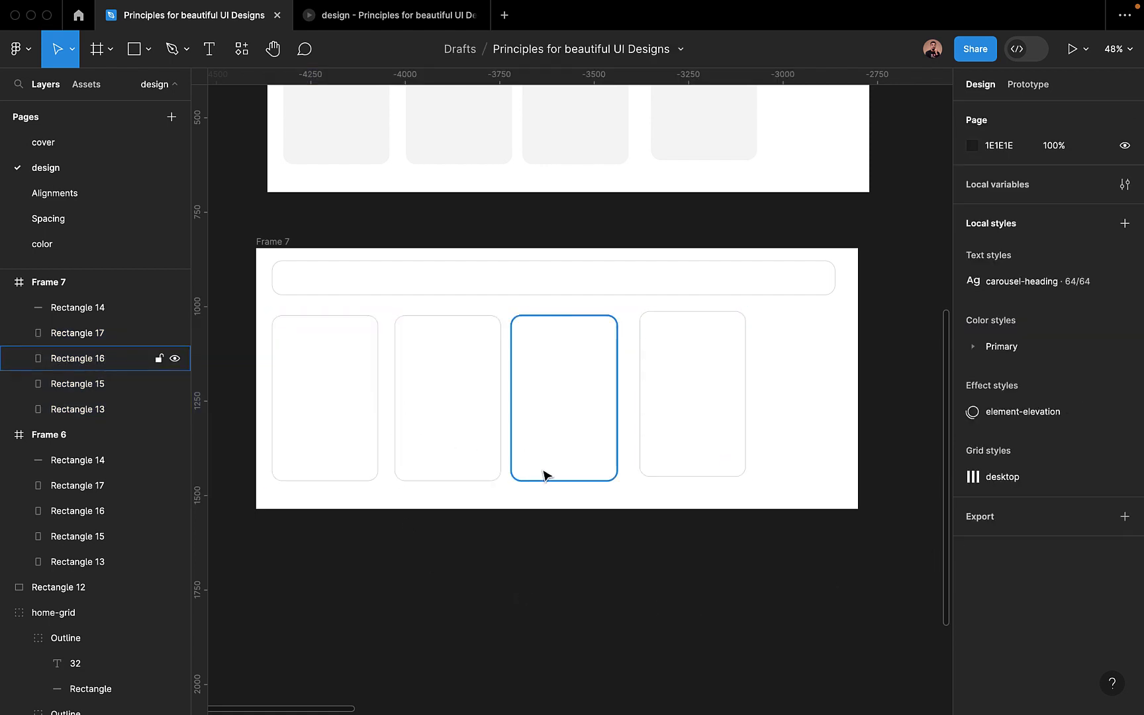
Compare the gray filled cards in Frame 6 with the outlined cards in Frame 7, checking the first filled card's properties.
scroll(657, 582, up, 1)
scroll(650, 580, down, 5)
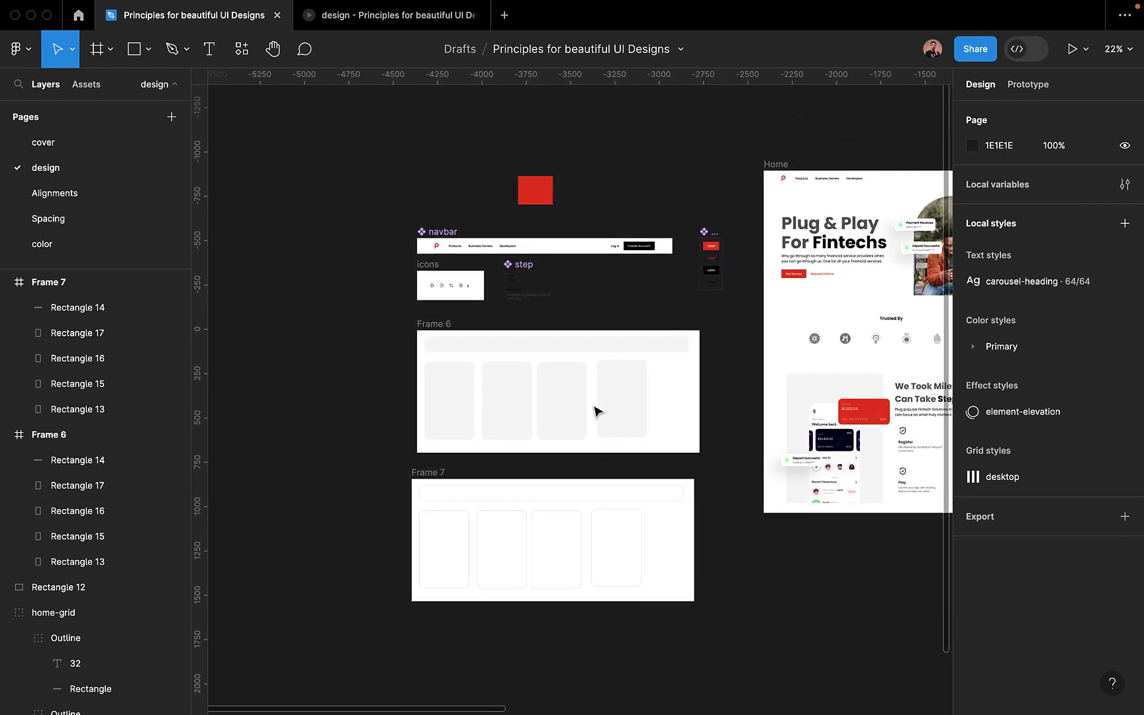
scroll(557, 390, up, 3)
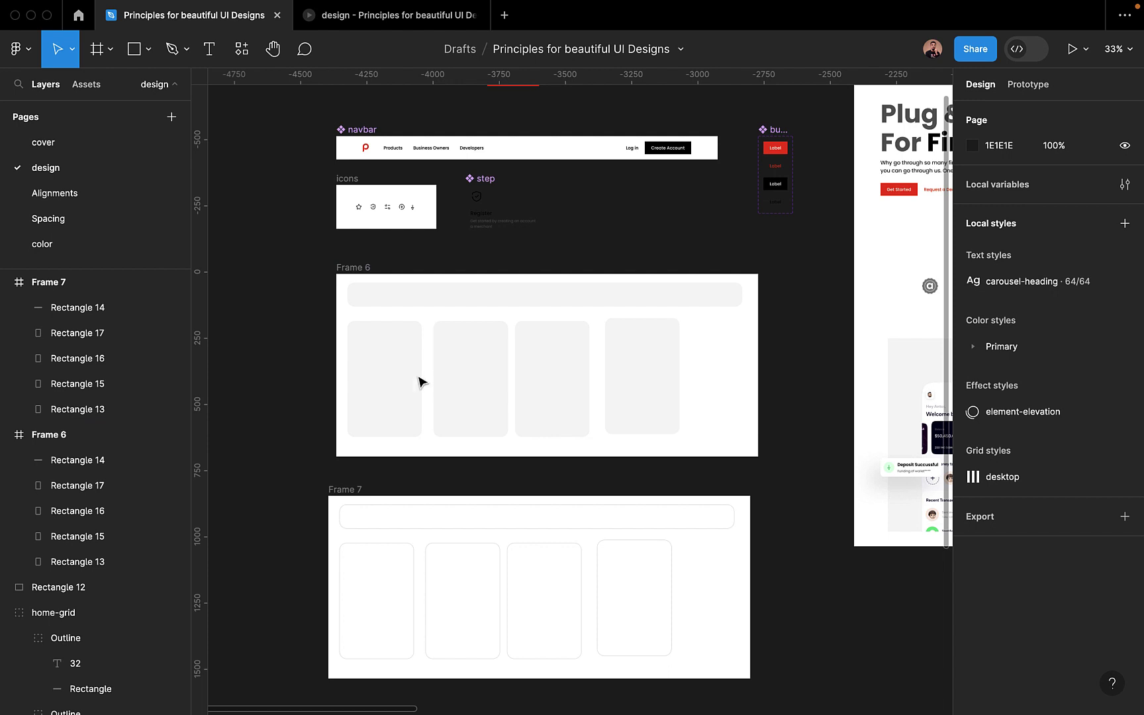
click(387, 376)
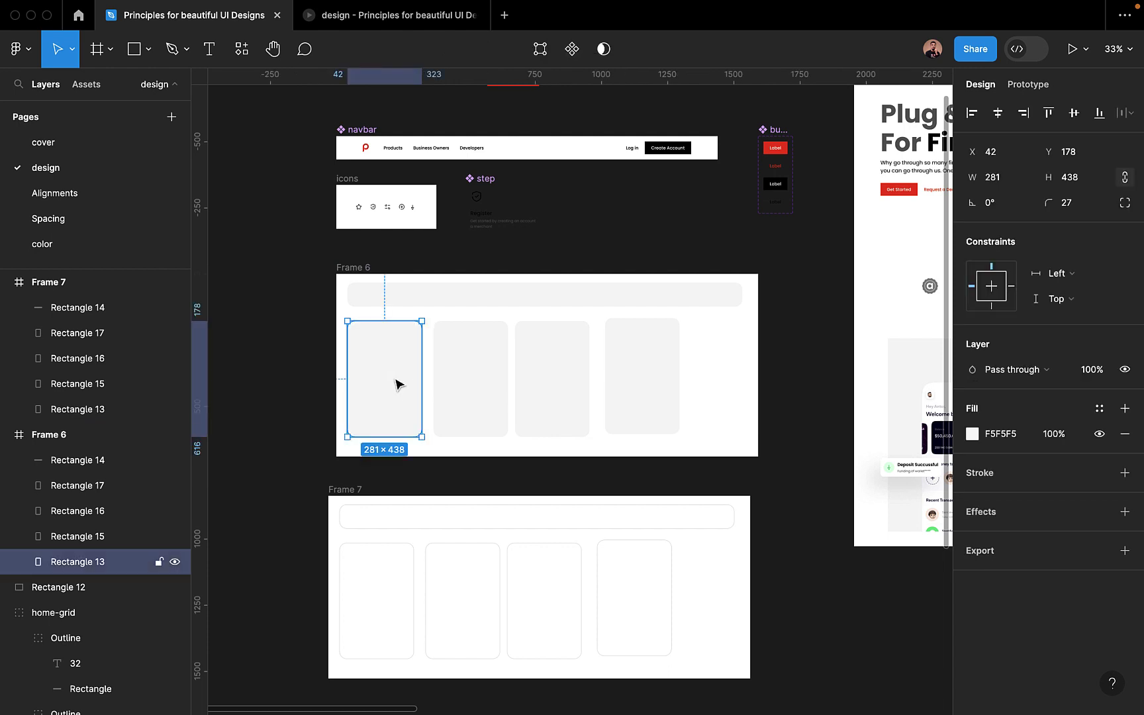
scroll(460, 506, down, 3)
scroll(460, 506, right, 1)
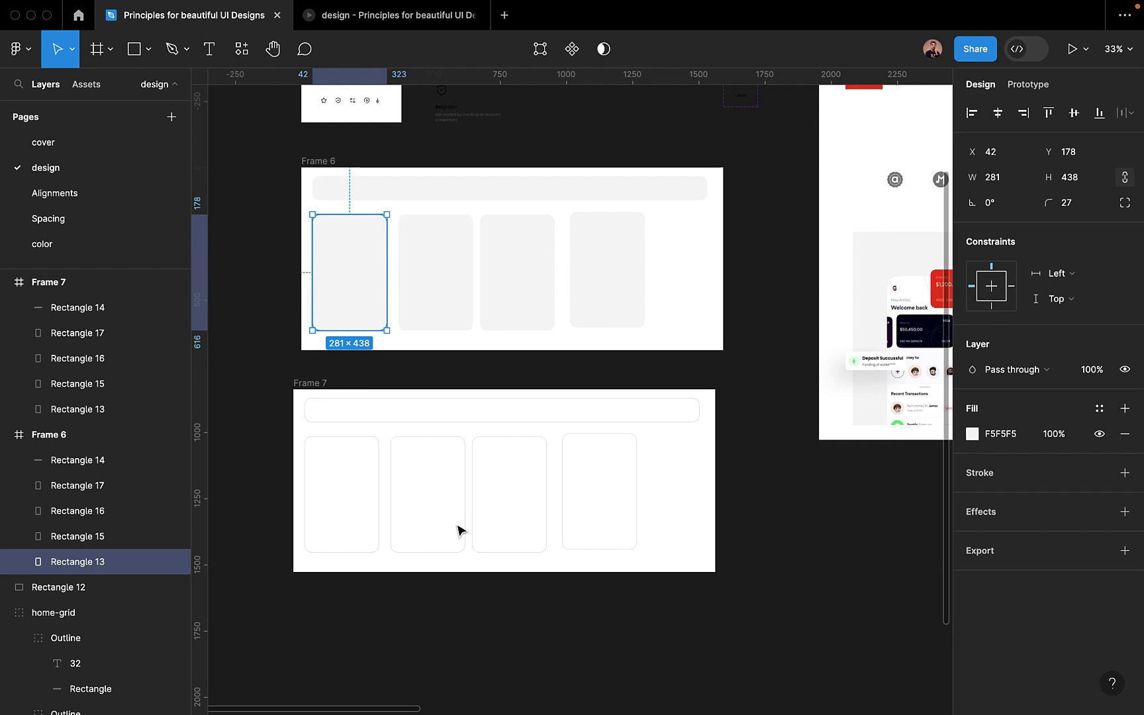
Duplicate Frame 6 to its left at about X -6066, Y 8 and set the copy's background fill to near-black 141010.
scroll(459, 530, down, 4)
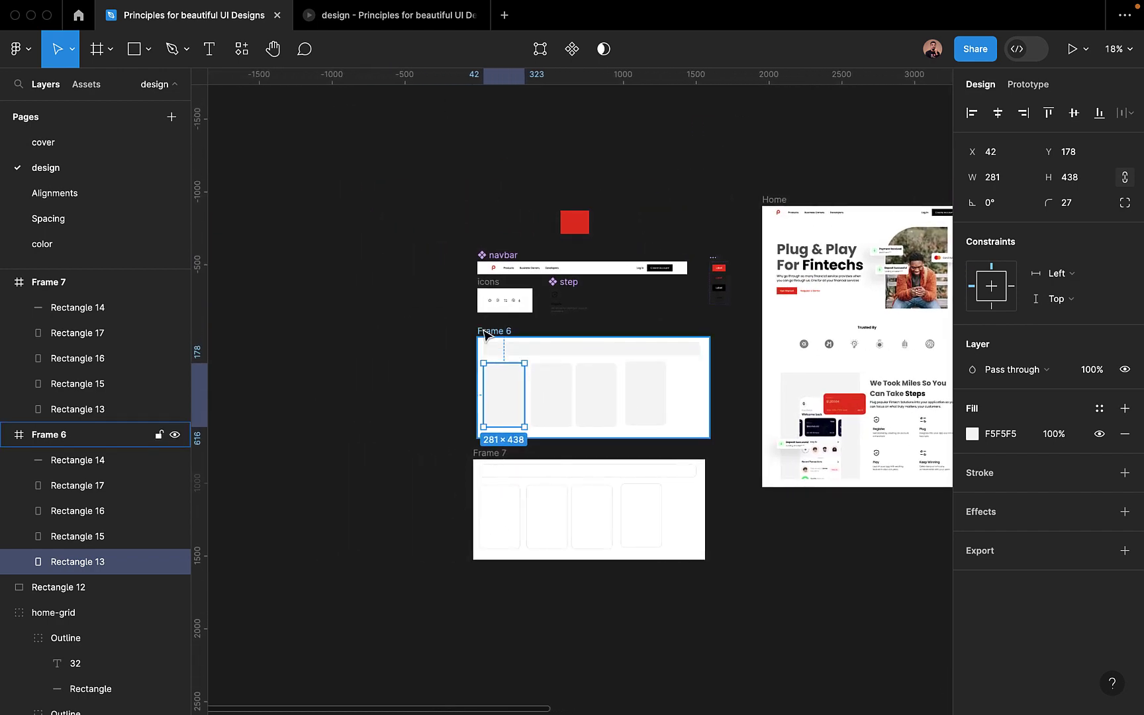
click(495, 332)
drag(495, 333, 247, 332)
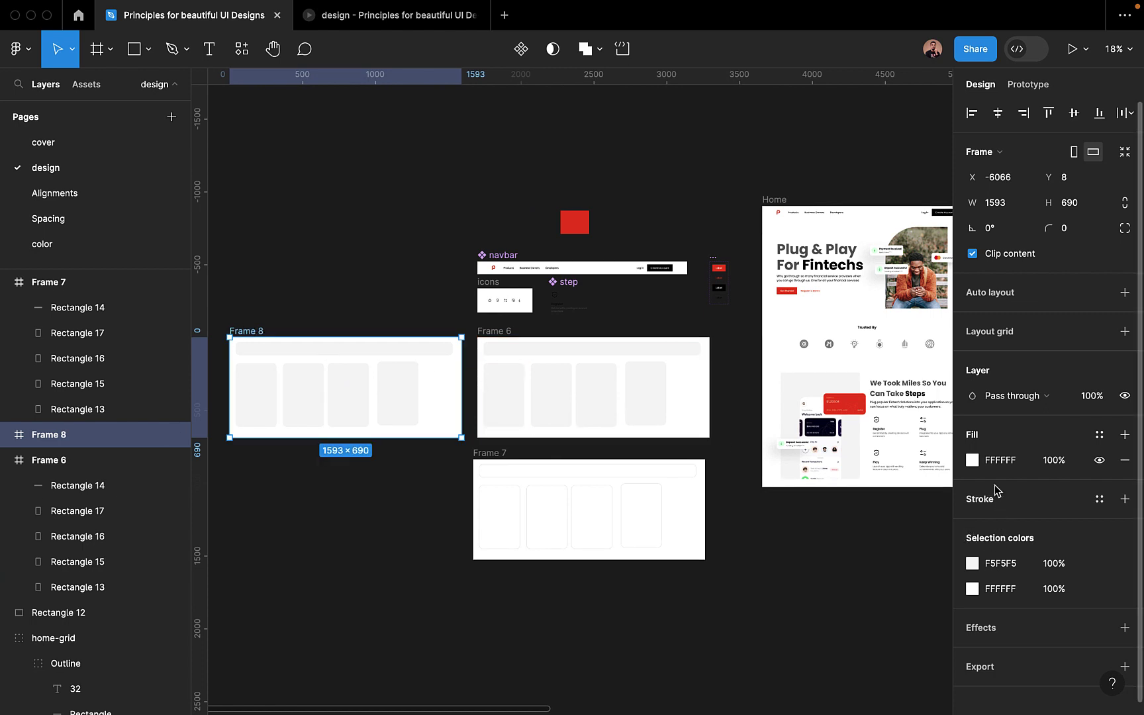
click(972, 460)
drag(765, 314, 805, 485)
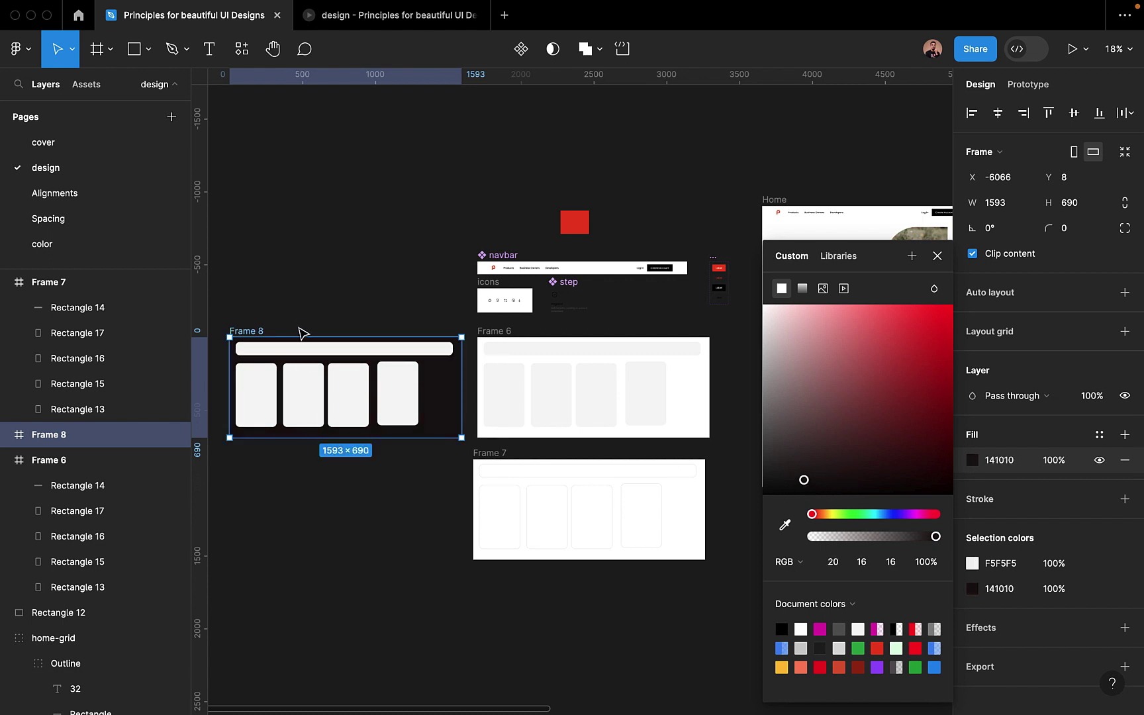
Select the wide bar and all four cards in Frame 8 and recolor their fill to a dark shade slightly lighter than the frame background.
click(301, 349)
shift+click(263, 398)
shift+click(307, 401)
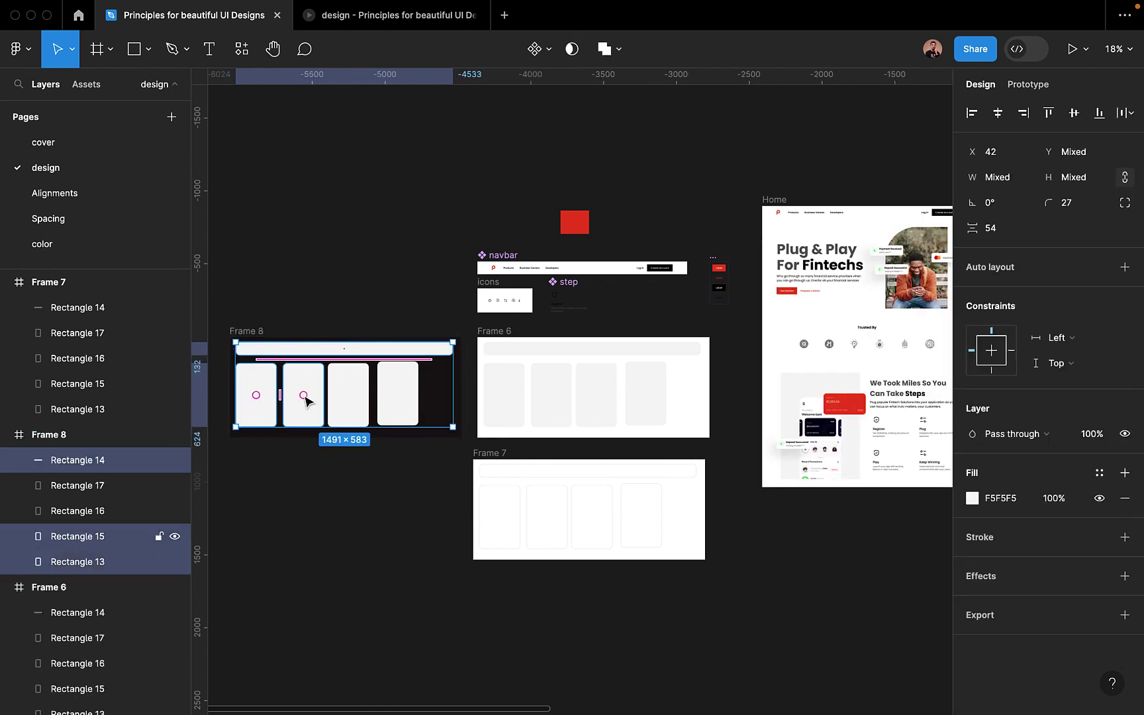
shift+click(341, 401)
shift+click(403, 403)
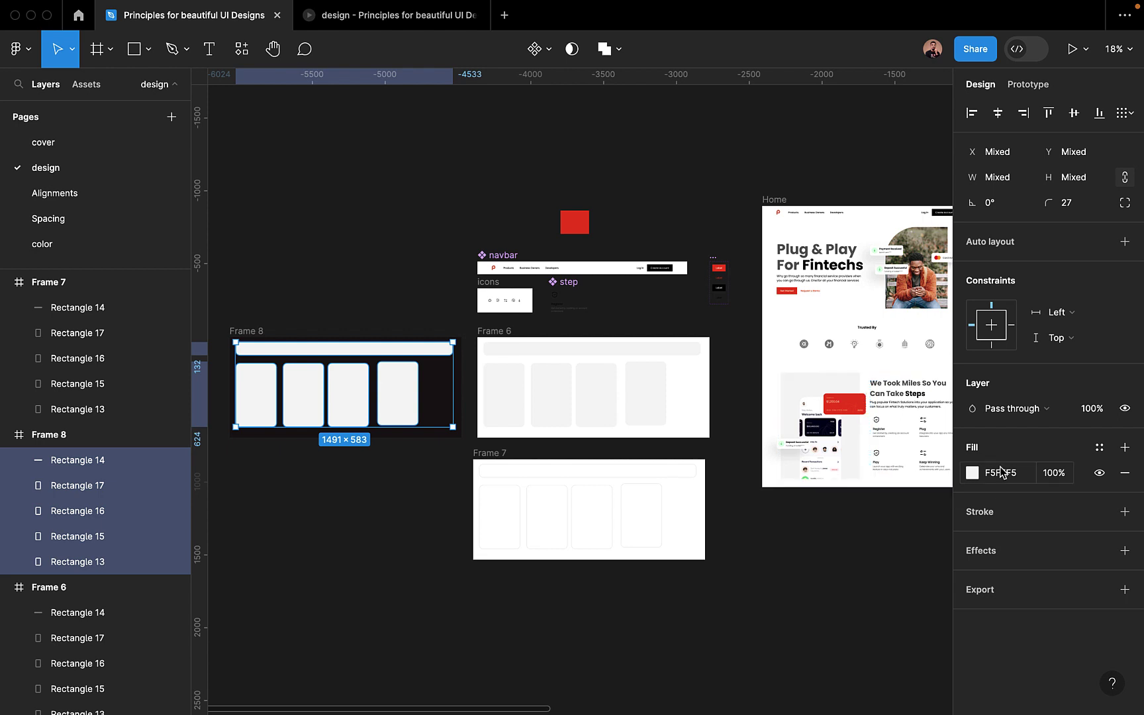
click(973, 473)
drag(817, 370, 807, 476)
click(391, 521)
scroll(276, 434, left, 3)
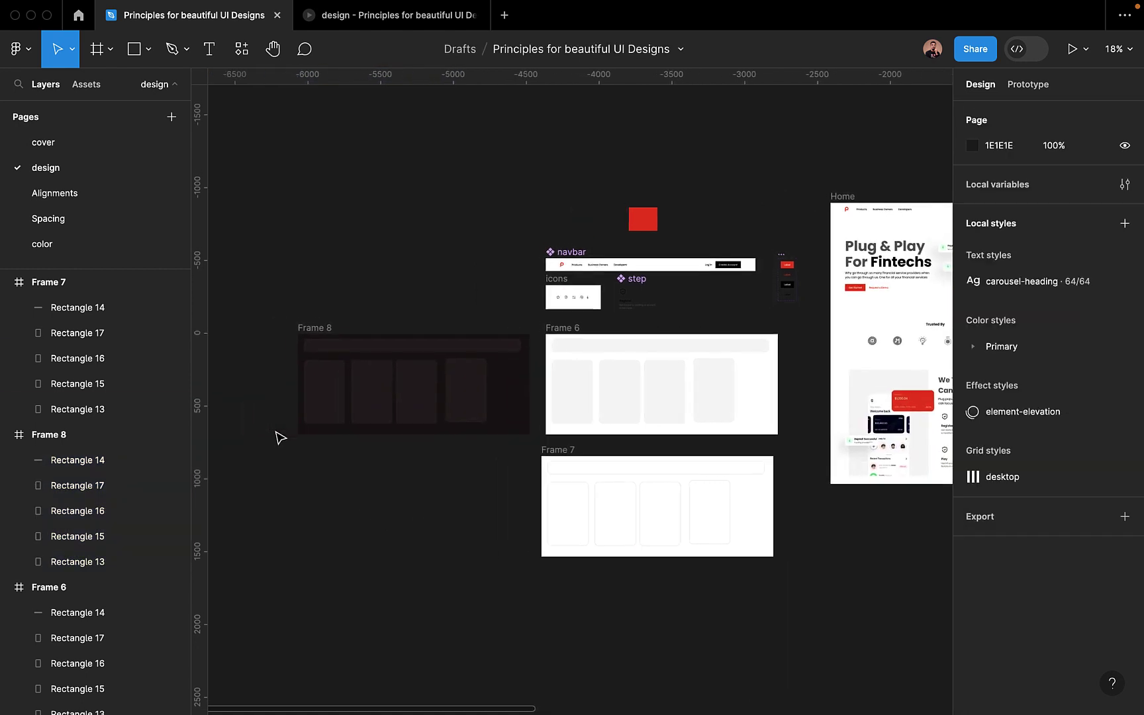
scroll(358, 383, up, 5)
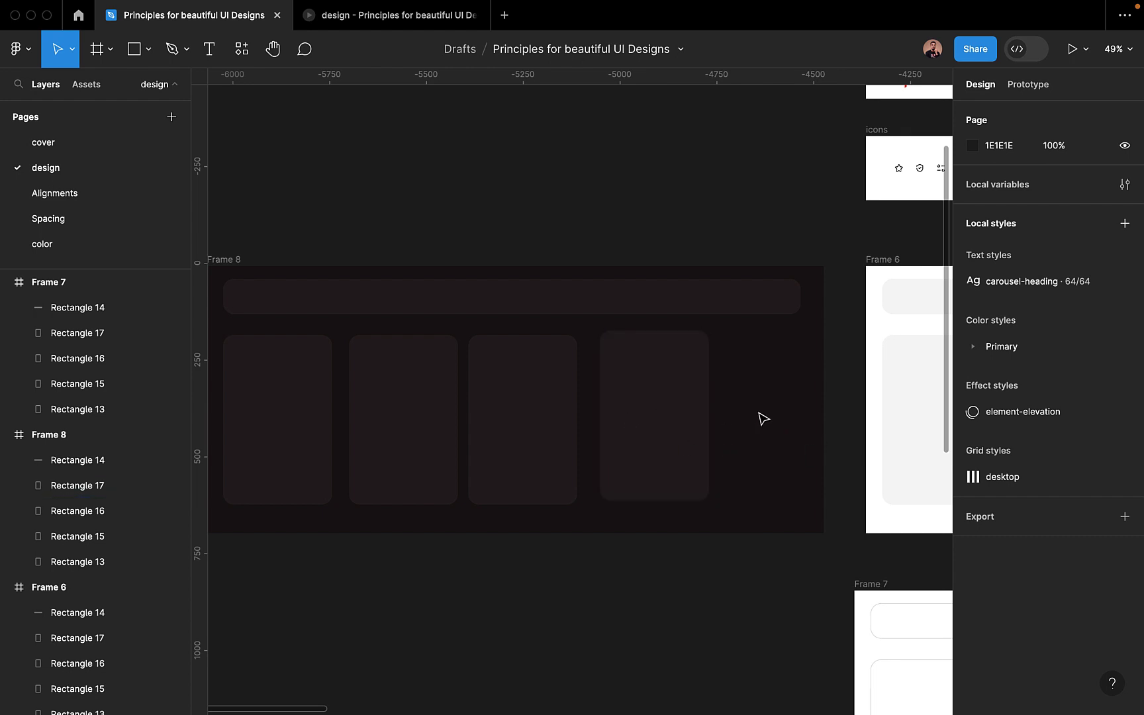
Duplicate Frame 7 to its left, directly below Frame 8, at about X -6066, Y 846.
scroll(763, 419, down, 5)
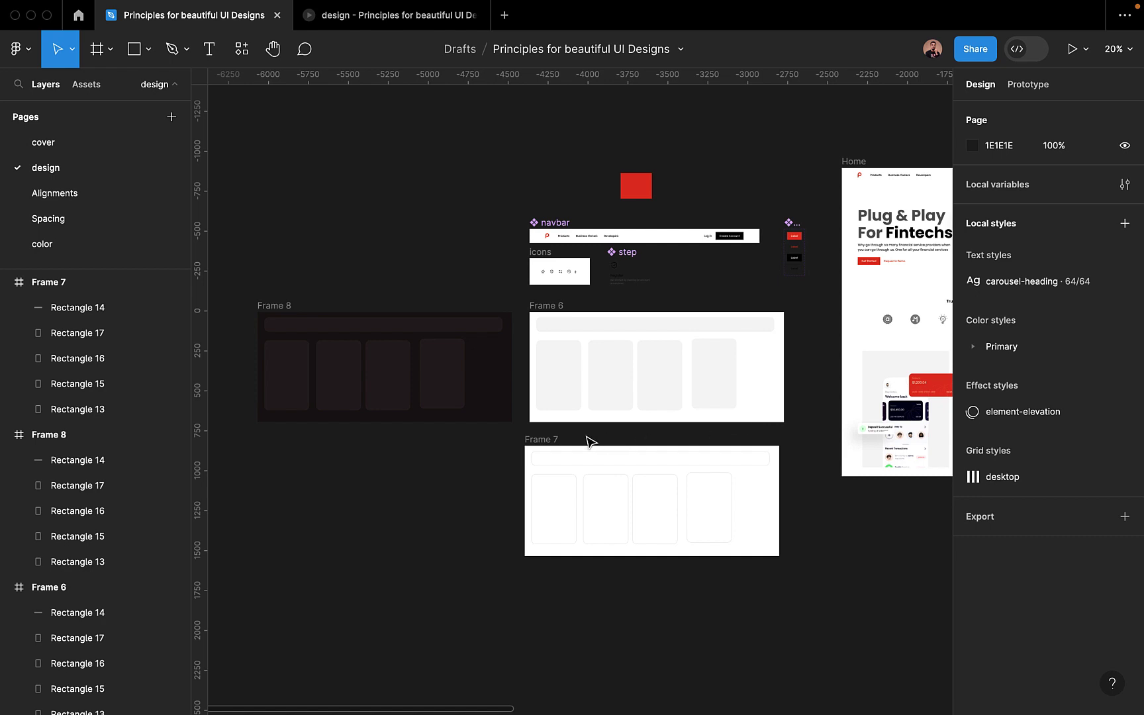
click(531, 439)
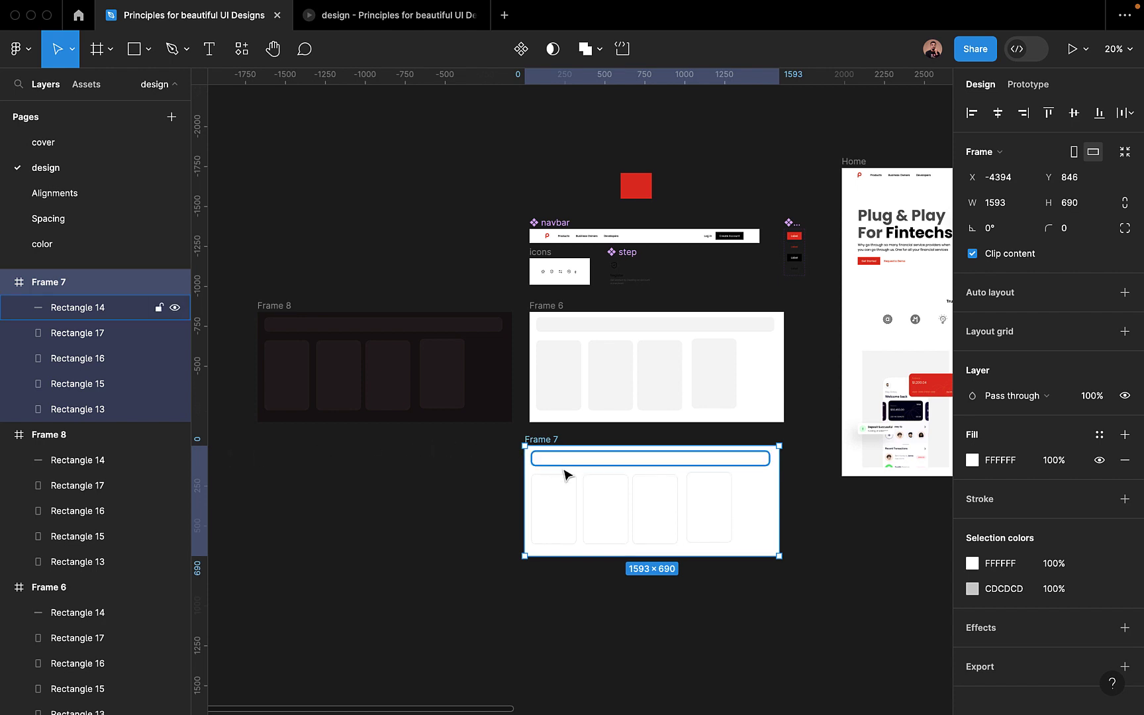
drag(572, 473, 299, 470)
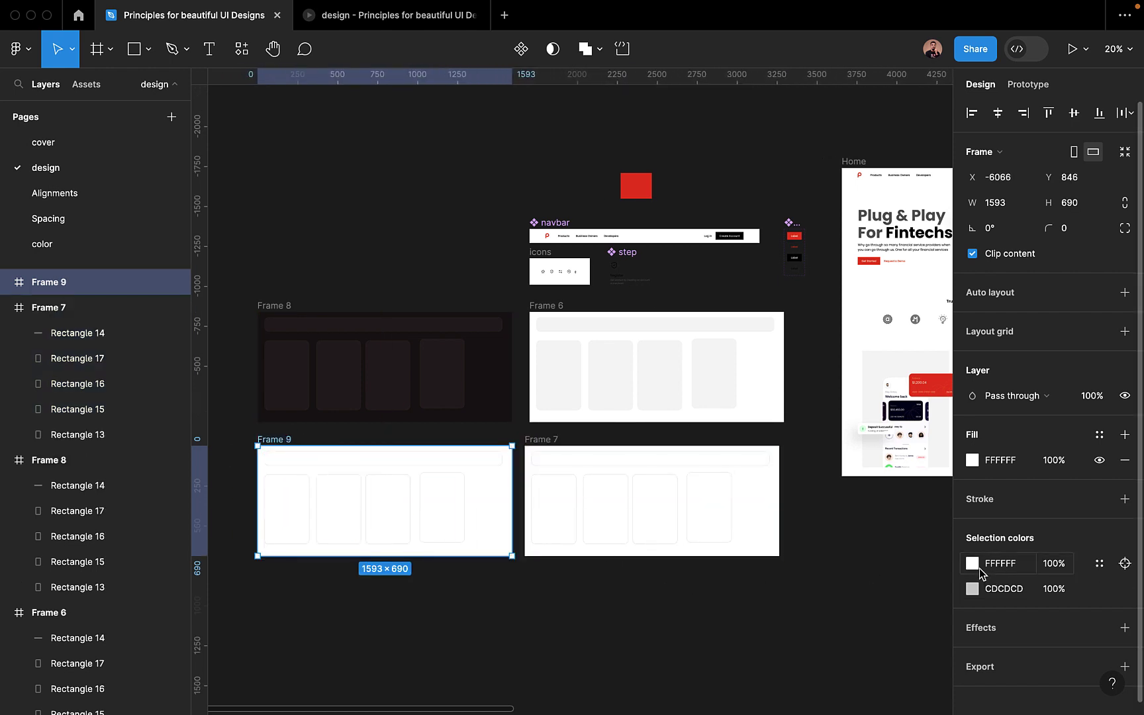
Replace the white selection color throughout Frame 9 with near-black 110E0E.
click(972, 563)
drag(878, 474, 791, 488)
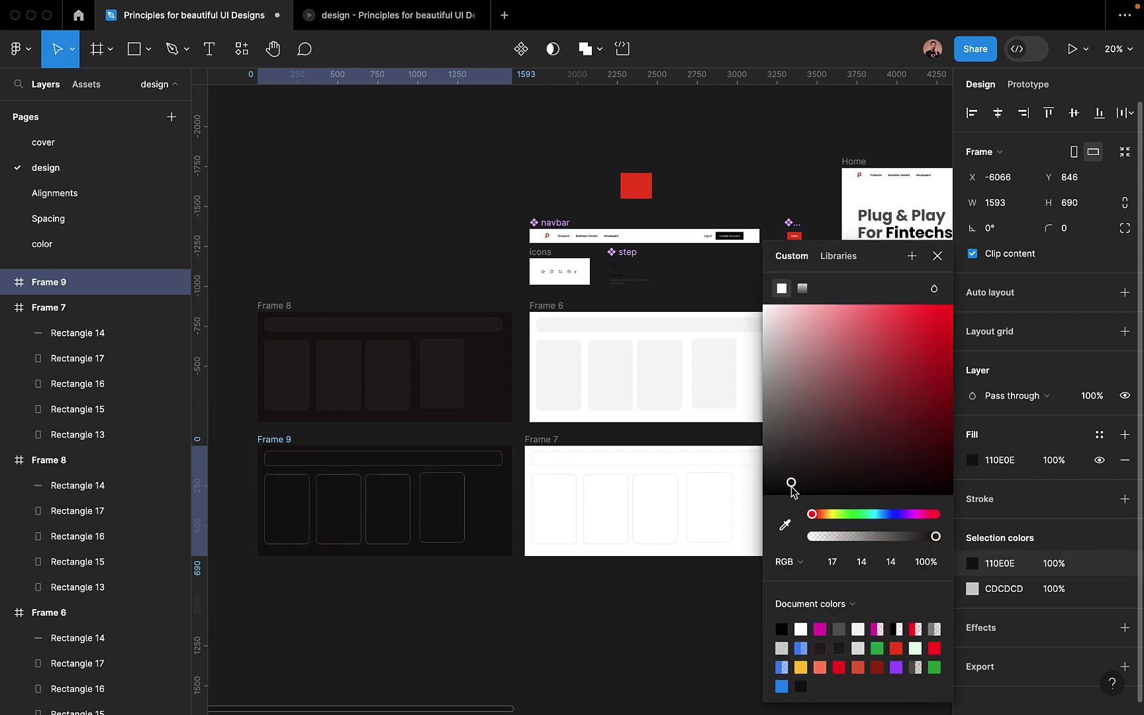
click(938, 256)
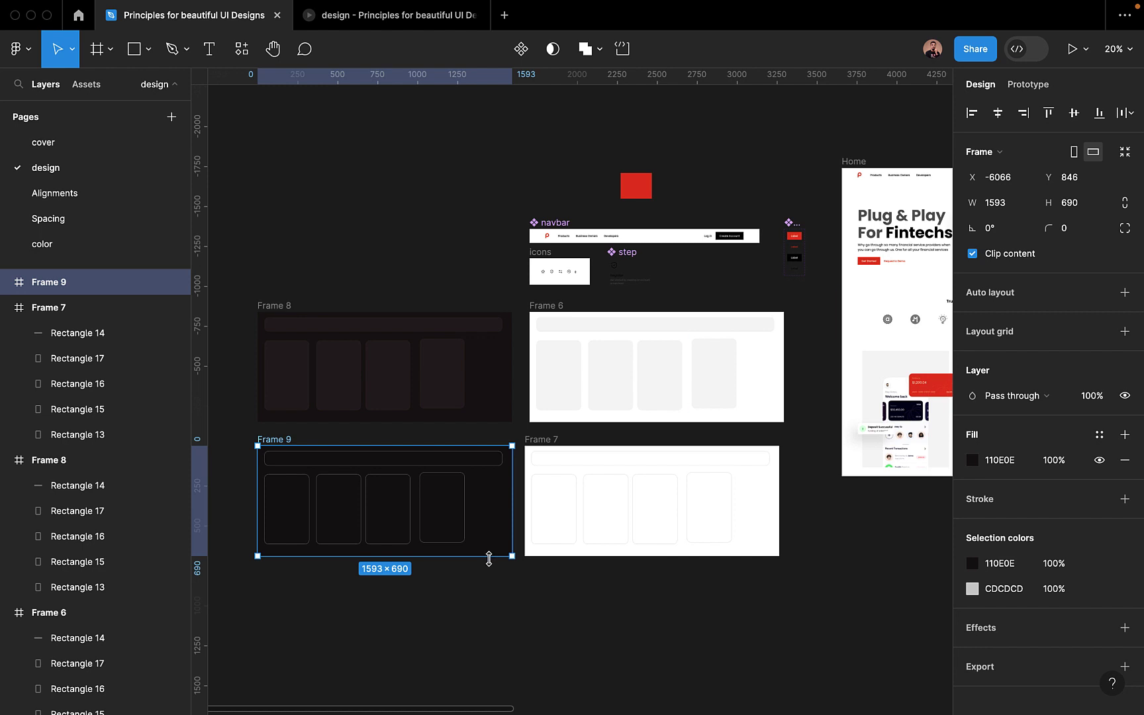
Select the four cards and the wide bar in Frame 9 and darken their stroke color to a deeper neutral gray.
scroll(489, 559, up, 2)
click(488, 586)
click(434, 518)
shift+click(374, 519)
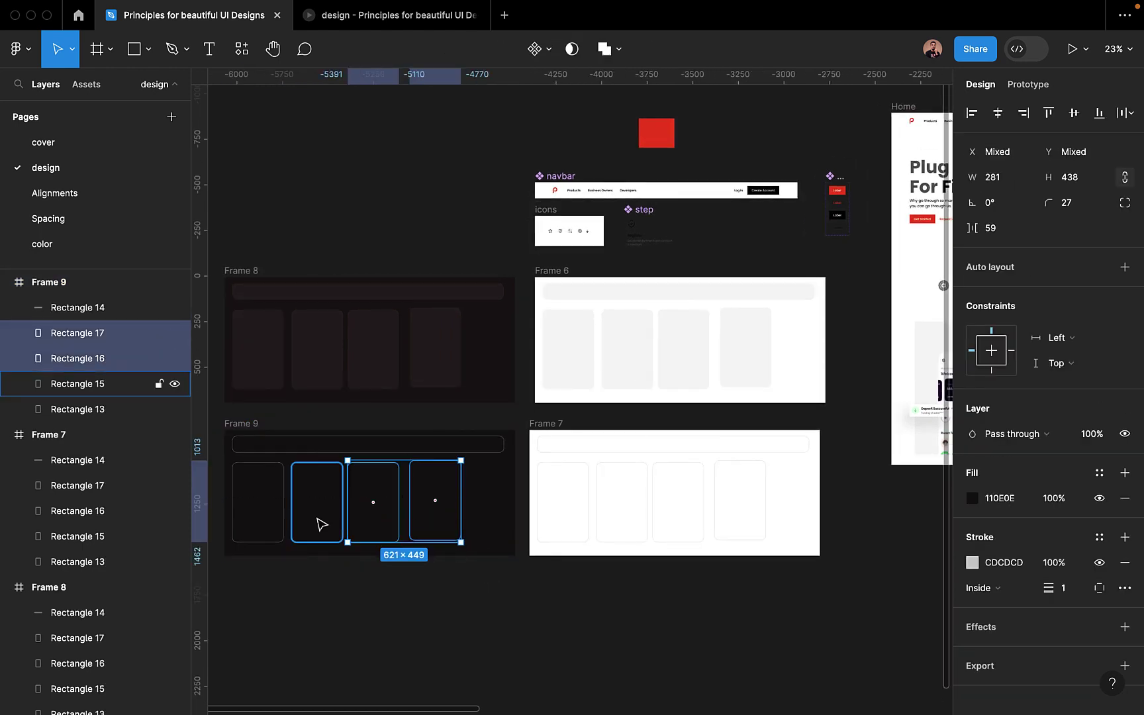
shift+click(331, 519)
shift+click(274, 520)
shift+click(302, 447)
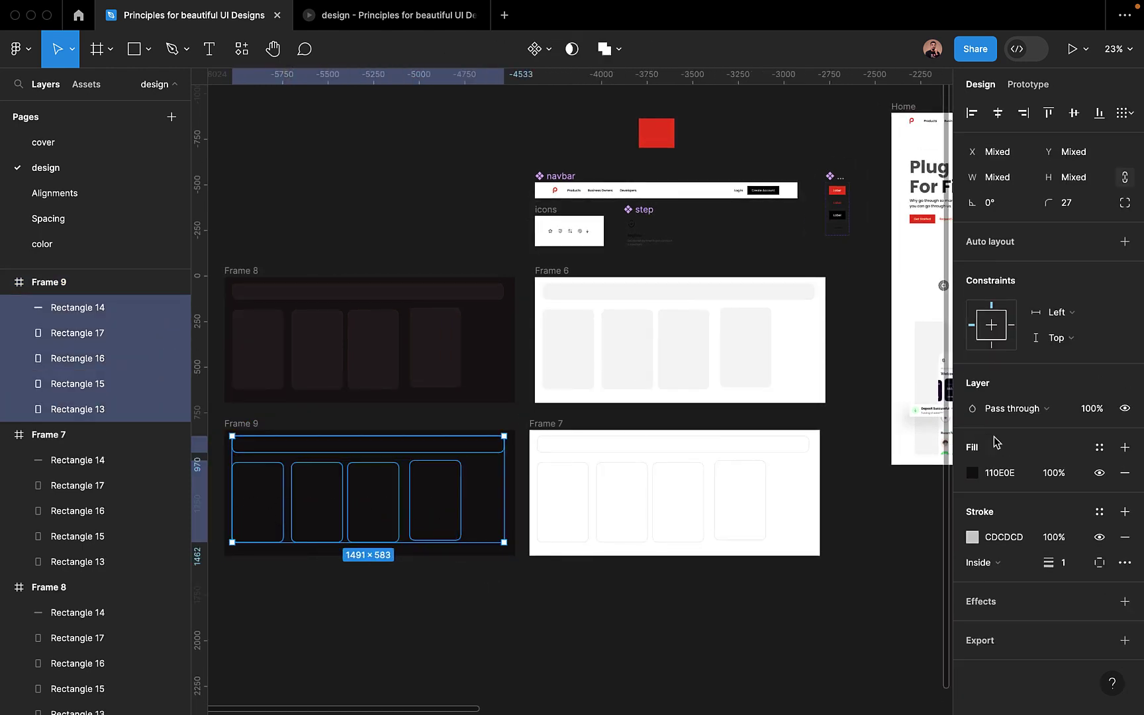
click(972, 537)
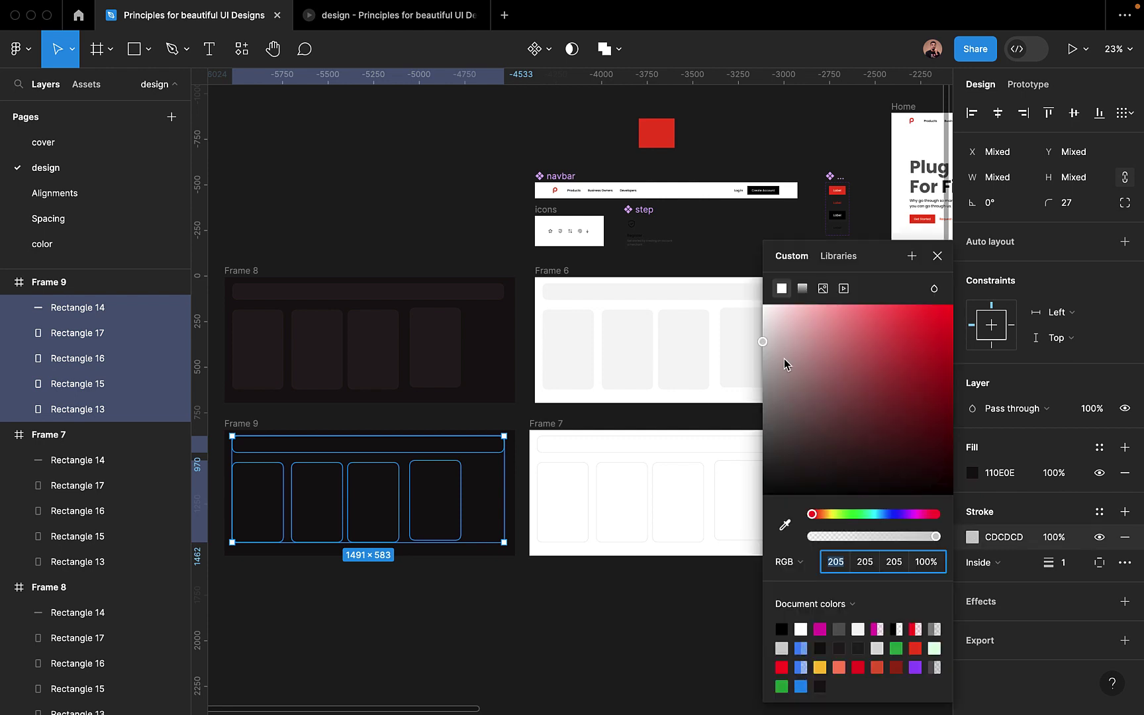
drag(763, 341, 763, 424)
click(447, 631)
scroll(373, 537, up, 5)
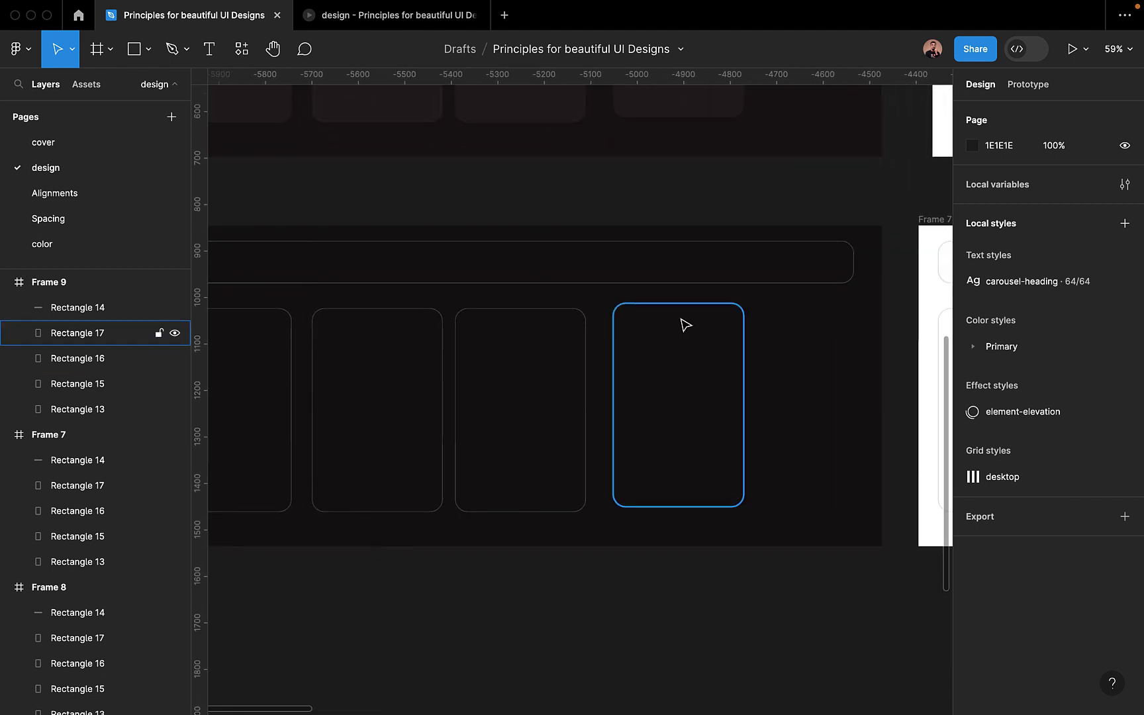
Duplicate Frame 7 with its contents and place the copy directly below it at about X -4394, Y 1684.
scroll(603, 585, down, 4)
scroll(784, 556, down, 3)
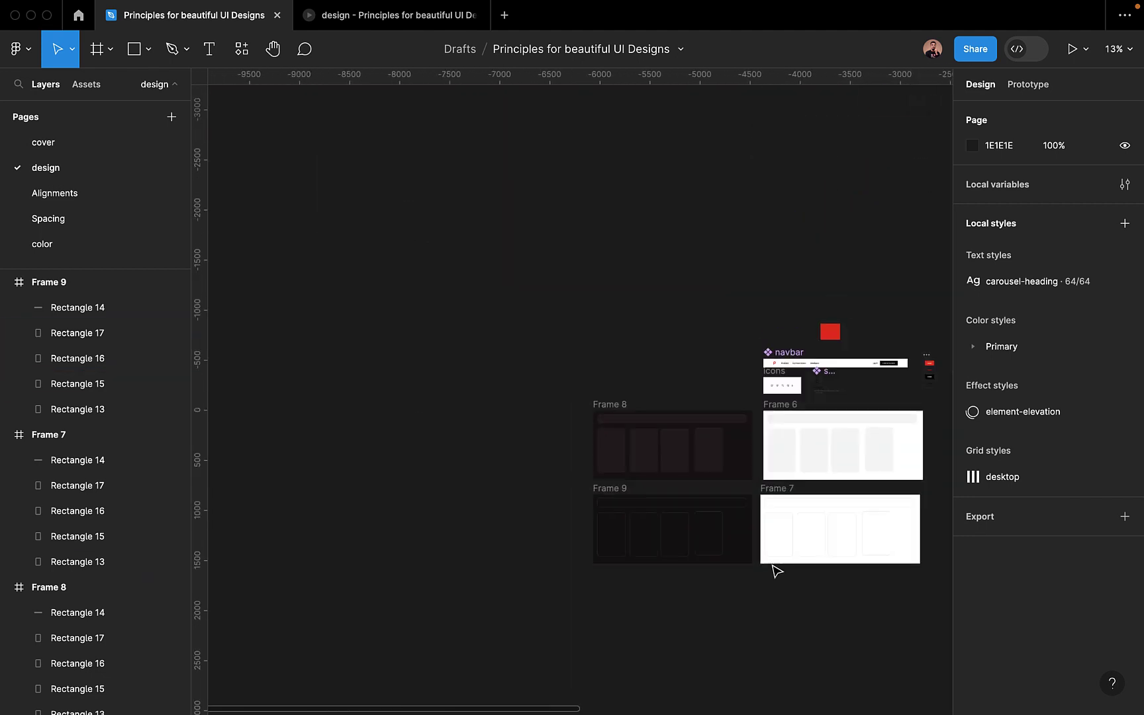
scroll(778, 571, right, 5)
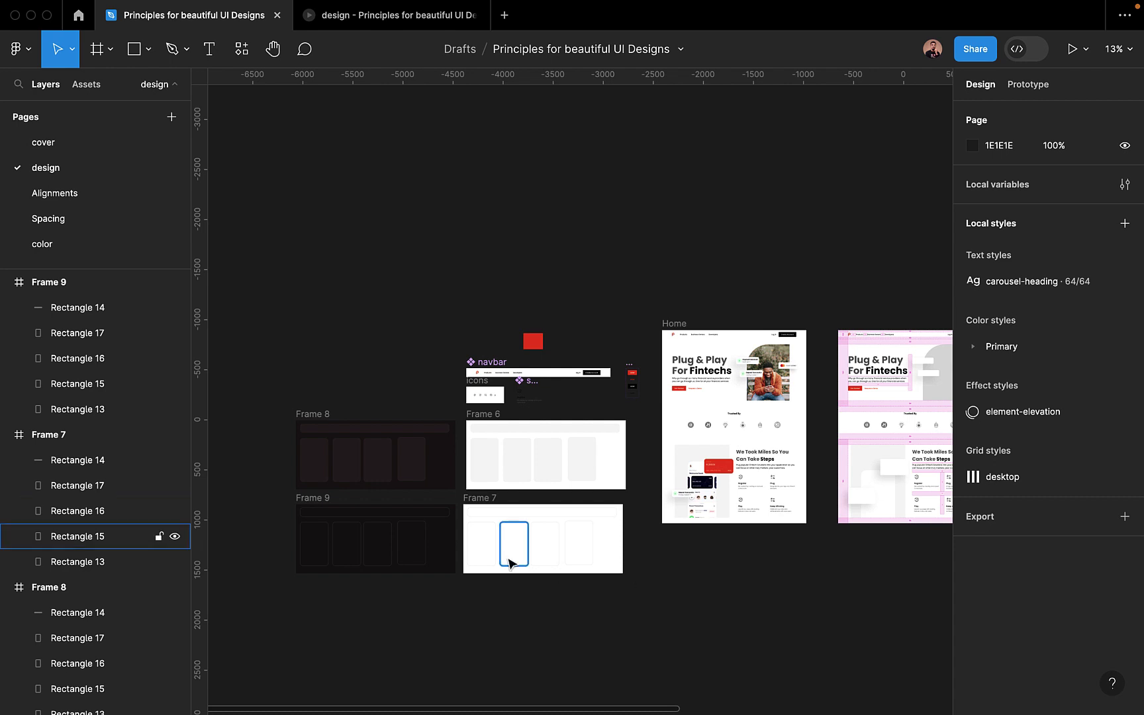
scroll(511, 561, up, 5)
click(428, 404)
drag(428, 404, 430, 530)
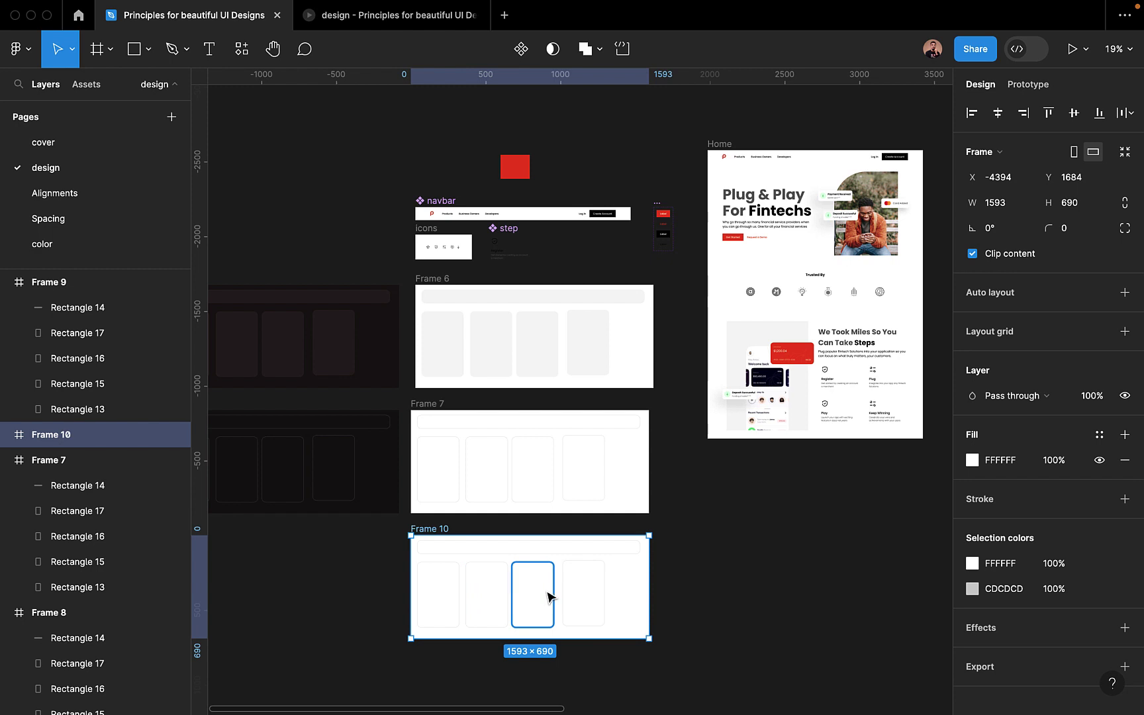
Remove the stroke from the leftmost tall card in Frame 10.
scroll(544, 594, up, 3)
scroll(490, 554, up, 5)
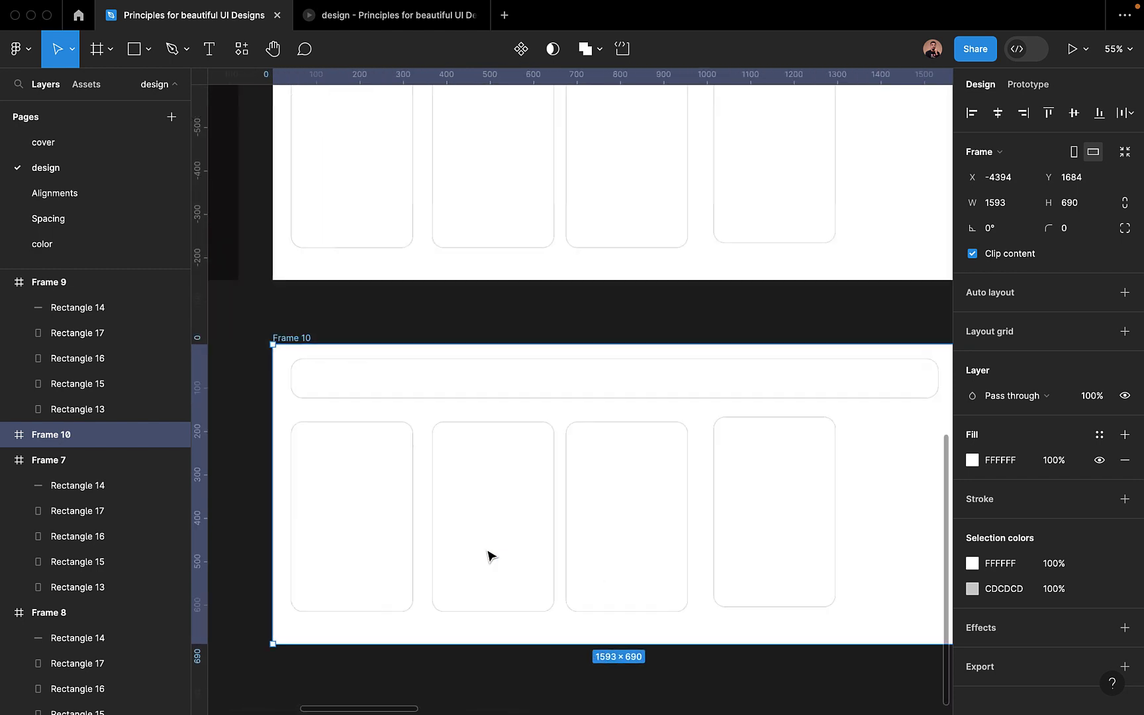
click(393, 519)
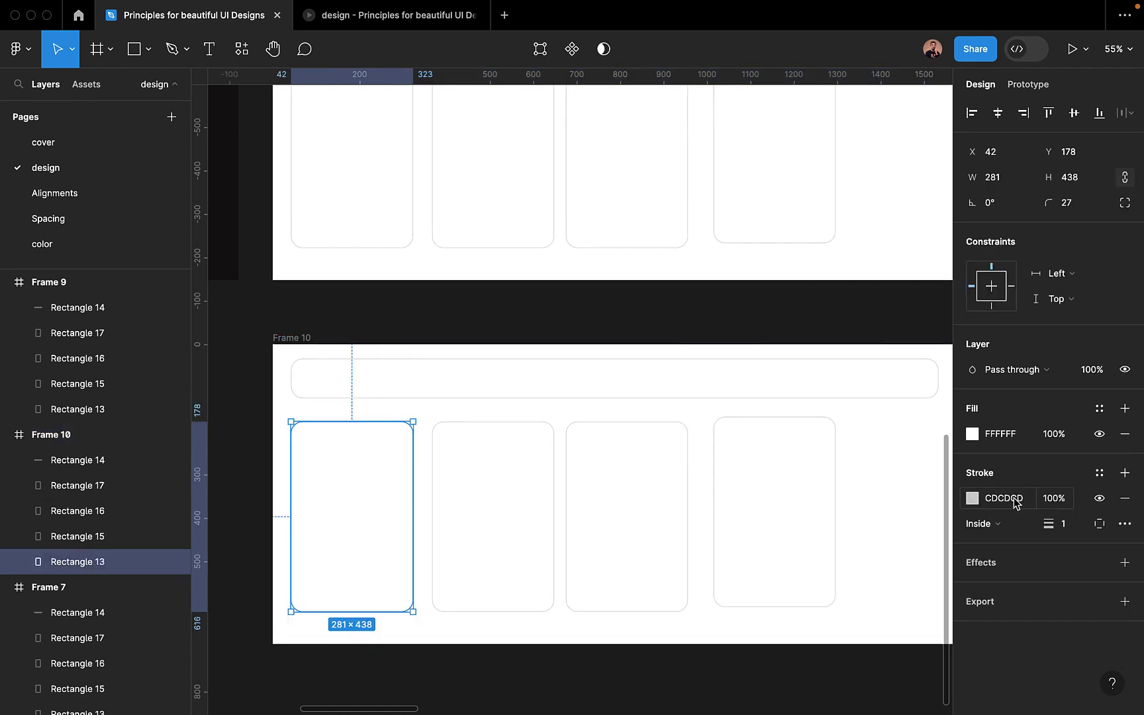
scroll(490, 685, down, 8)
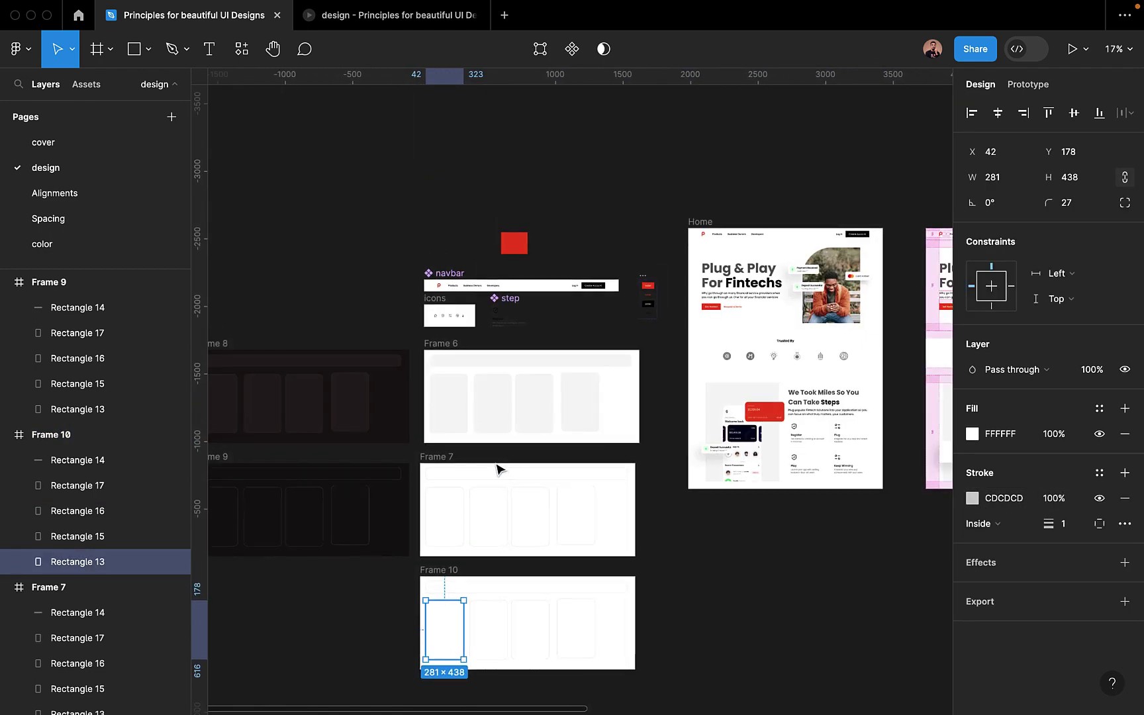
scroll(507, 499, up, 8)
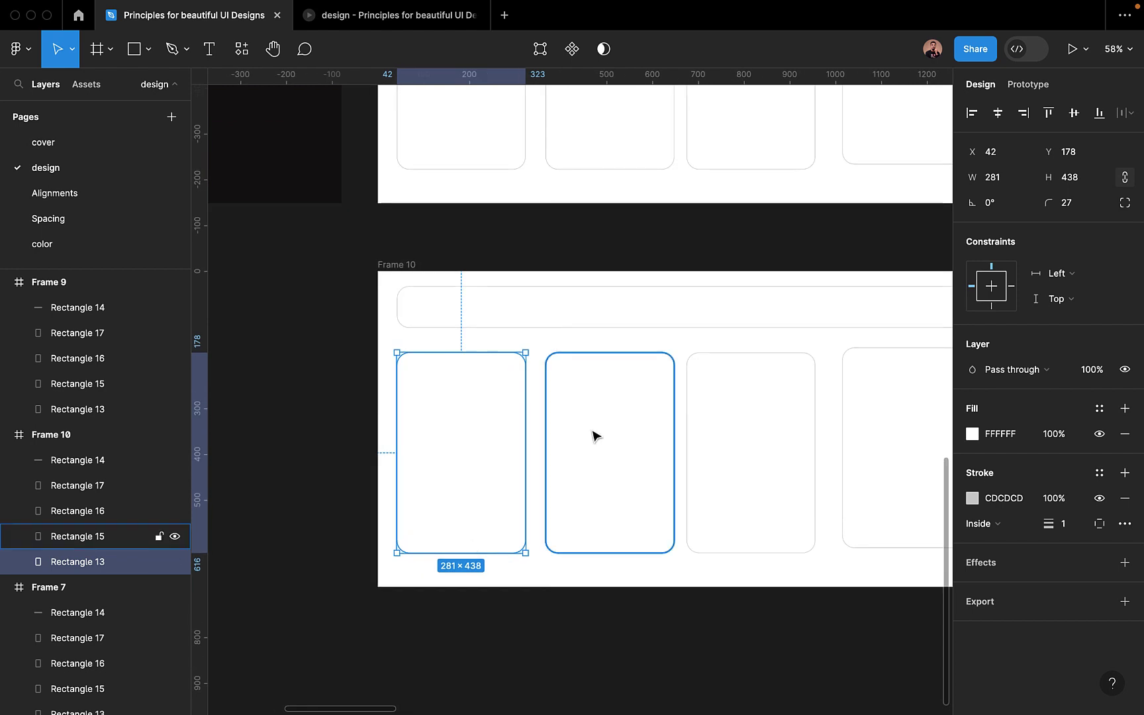
click(1126, 500)
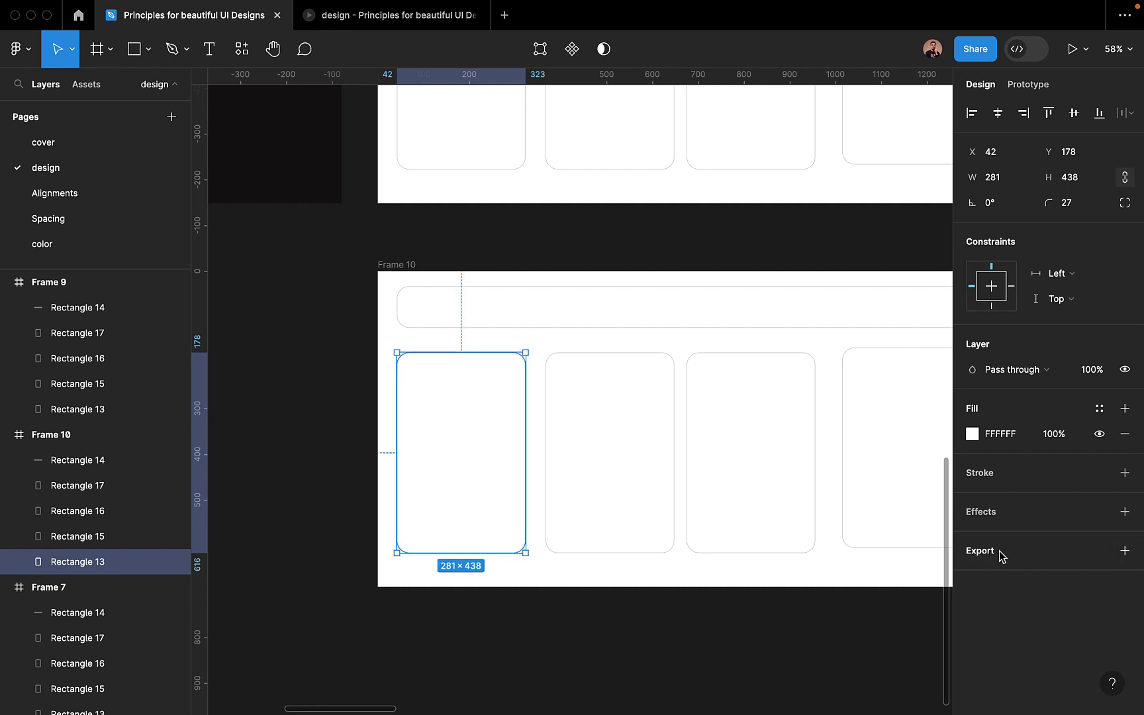
Add a drop shadow effect to the leftmost card in Frame 10 and view the shadow's settings.
click(1125, 511)
click(513, 657)
click(459, 475)
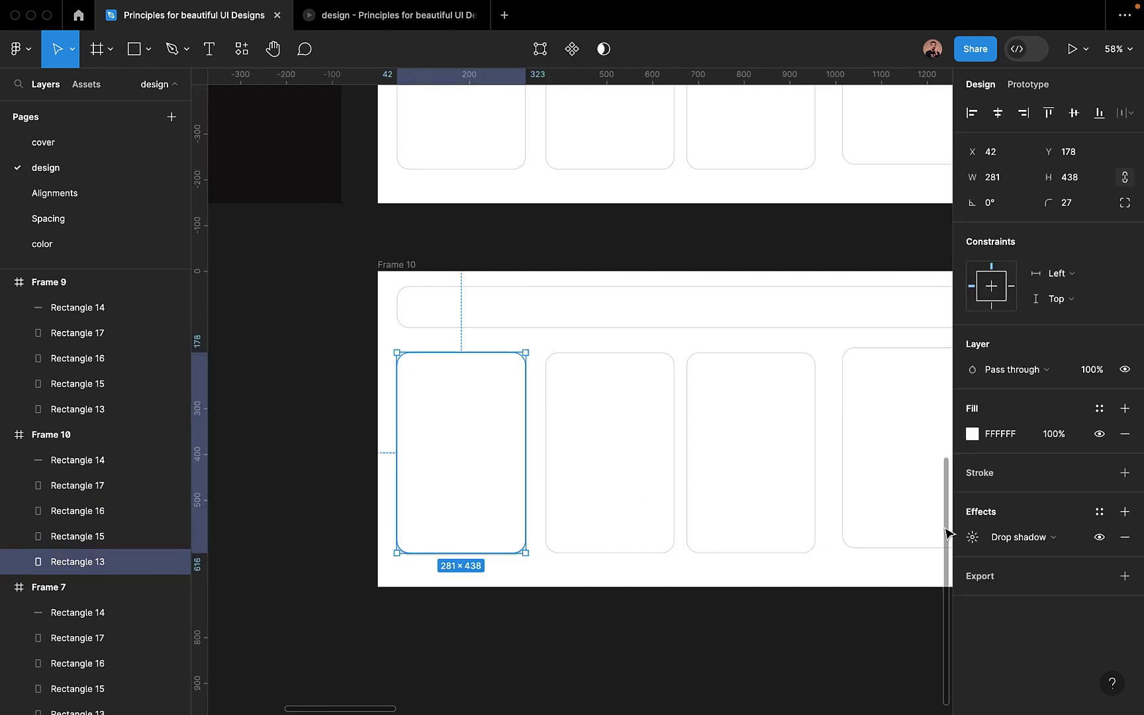
click(971, 537)
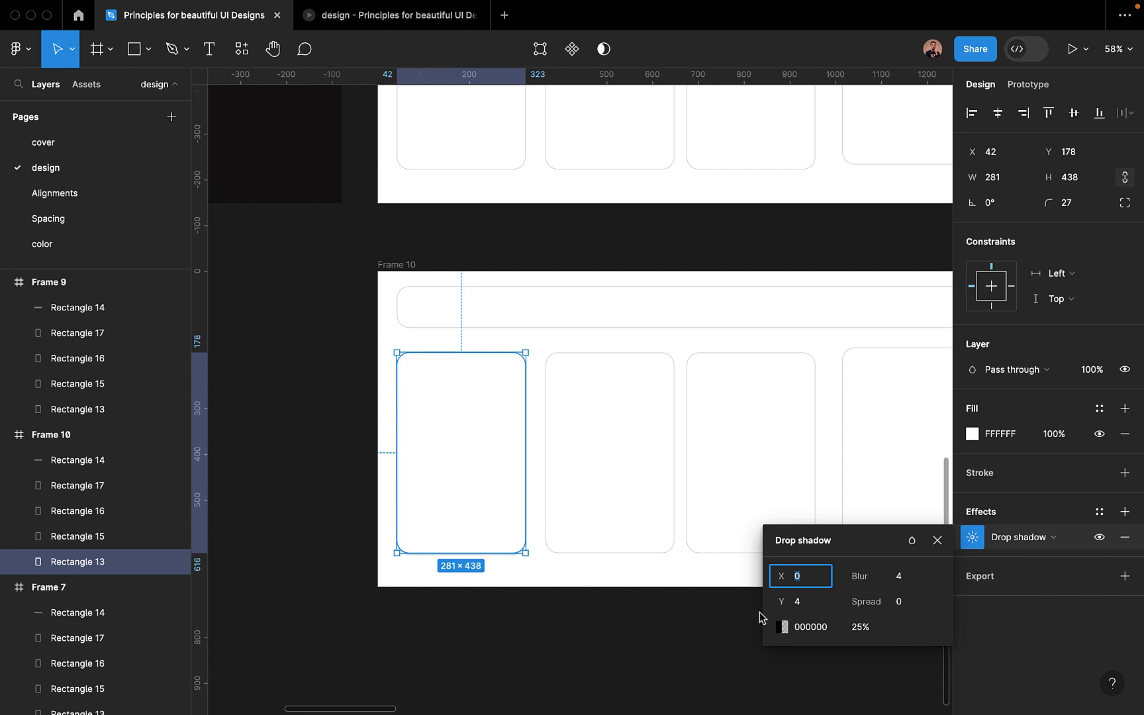
click(692, 592)
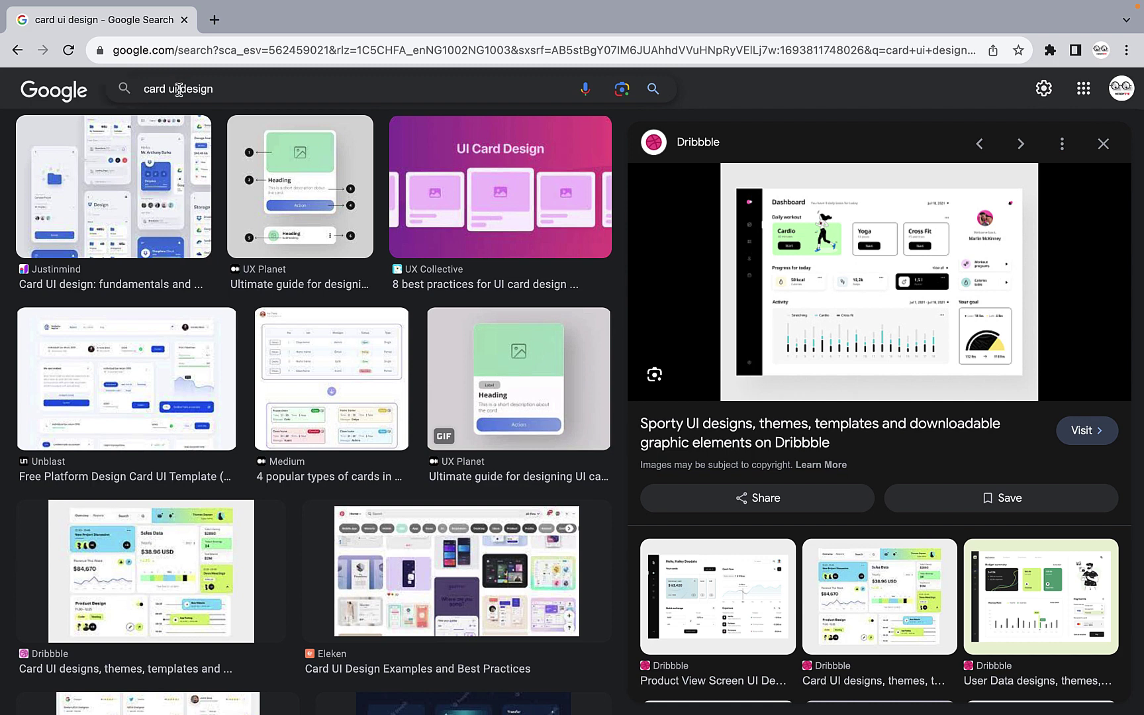
Switch to the browser's Google image results and highlight the search query "card ui design".
drag(214, 89, 130, 92)
double_click(154, 89)
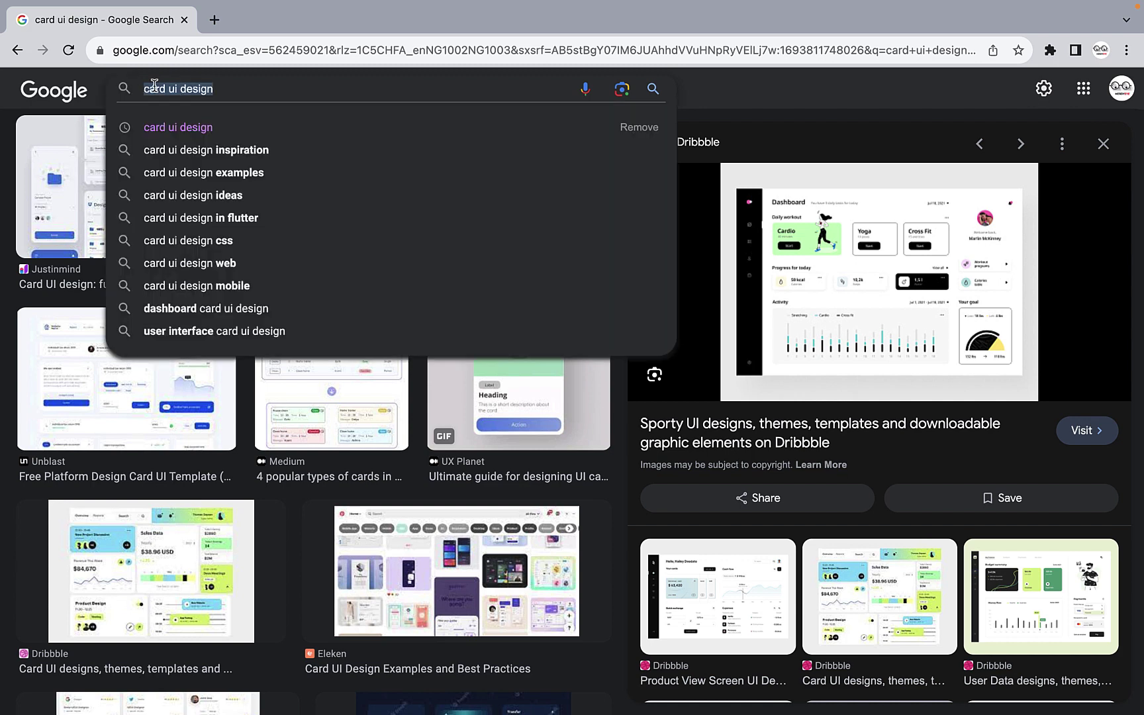
Search Google Images for "brutalism ui design".
text(brust)
key(BackSpace)
key(BackSpace)
text(t)
key(Down)
key(Return)
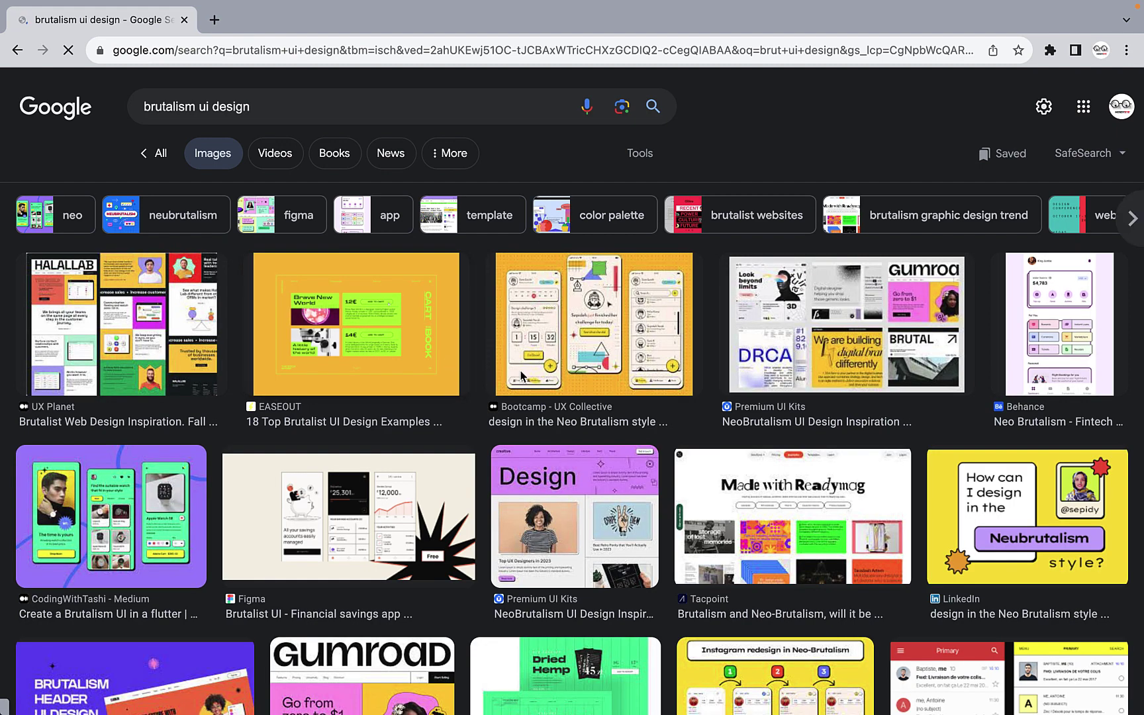
Preview several brutalism results, including the LinkedIn, Premium UI Kits, Medium and Behance images, and examine their card outlines and hard shadows.
click(973, 516)
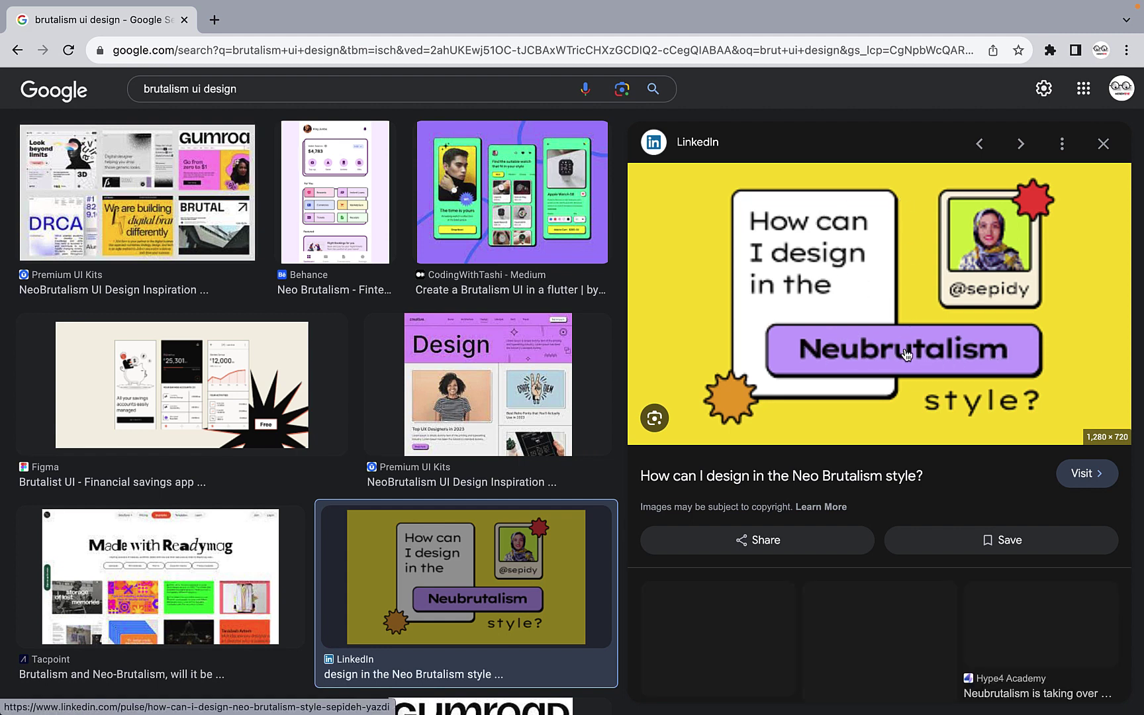
scroll(816, 411, down, 3)
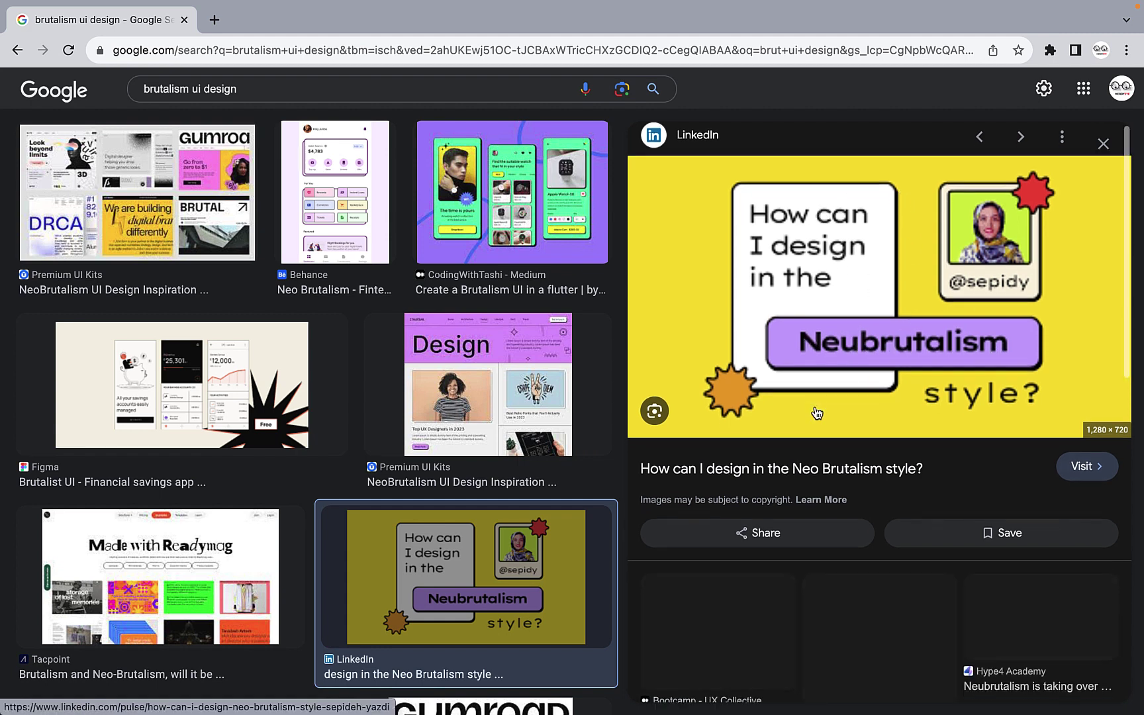
scroll(816, 411, down, 1)
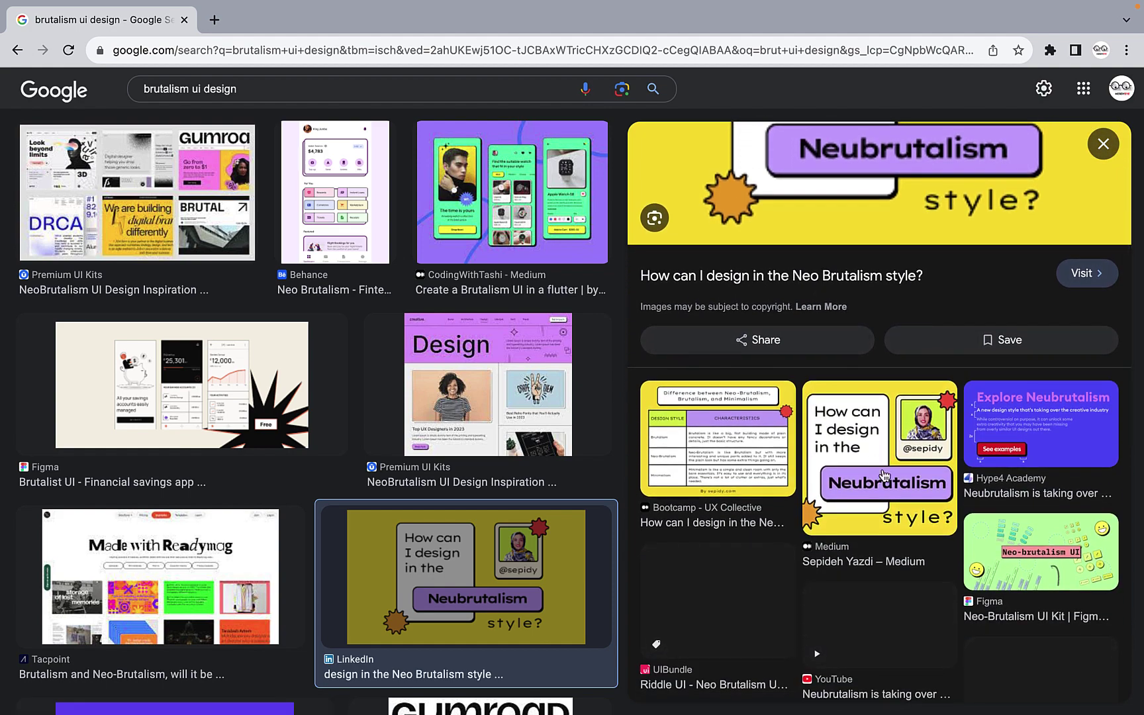
click(525, 409)
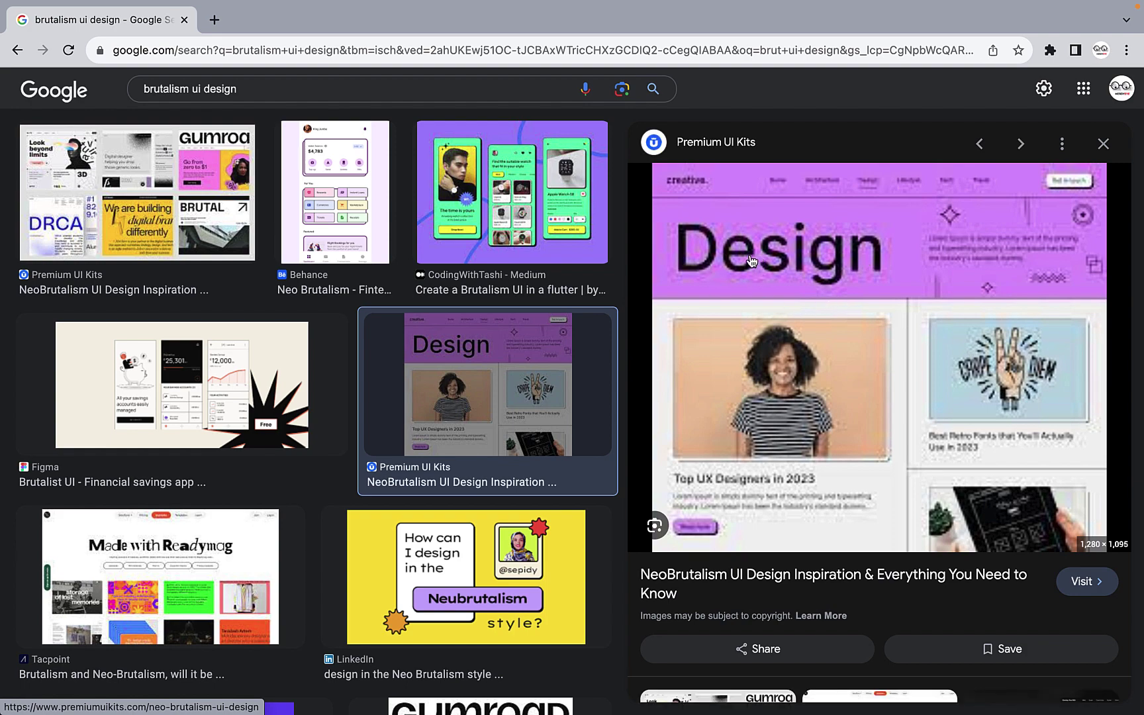
click(460, 212)
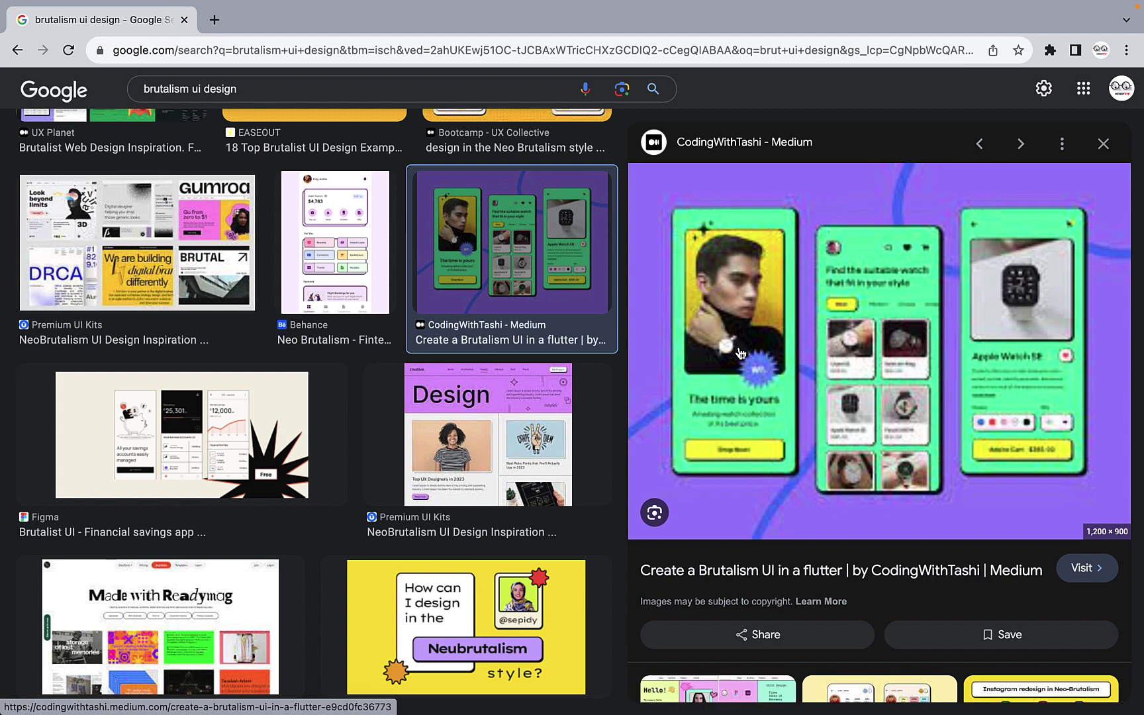
scroll(741, 353, down, 2)
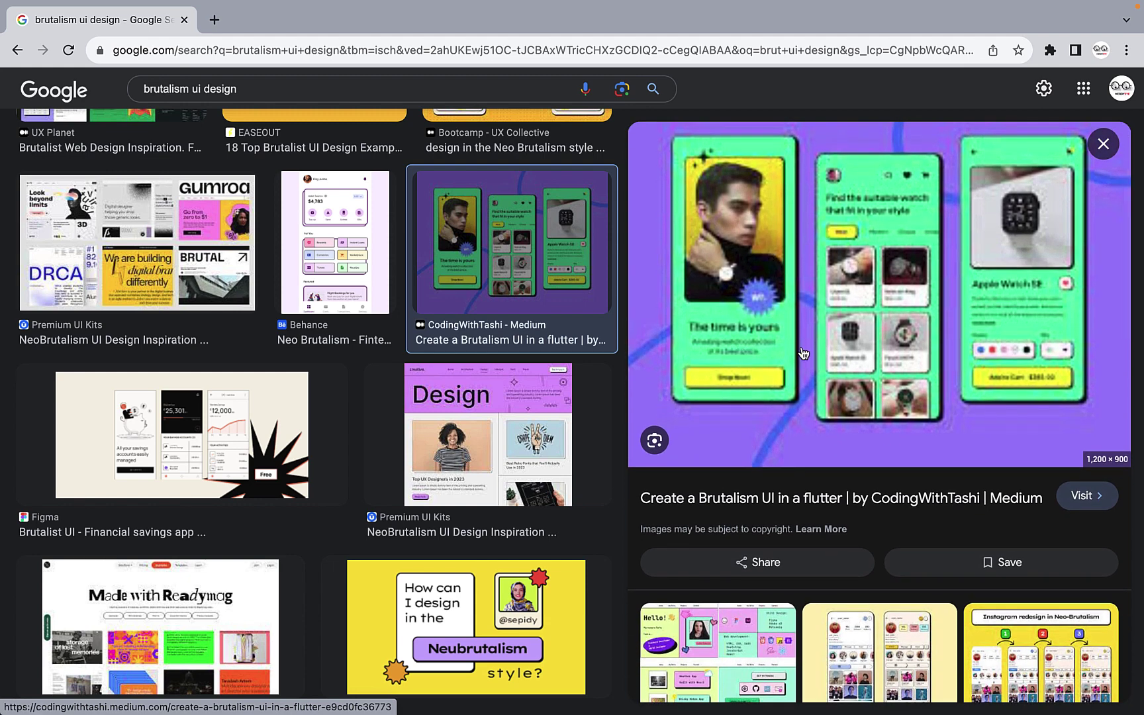
scroll(804, 353, down, 10)
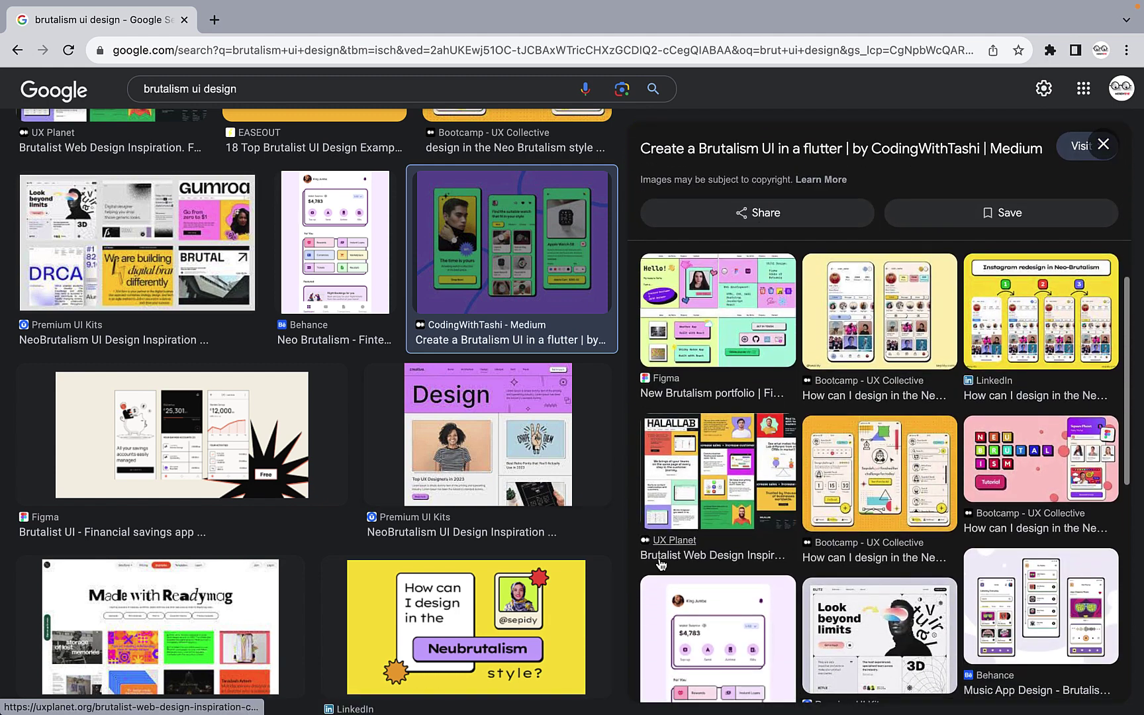
scroll(773, 619, down, 5)
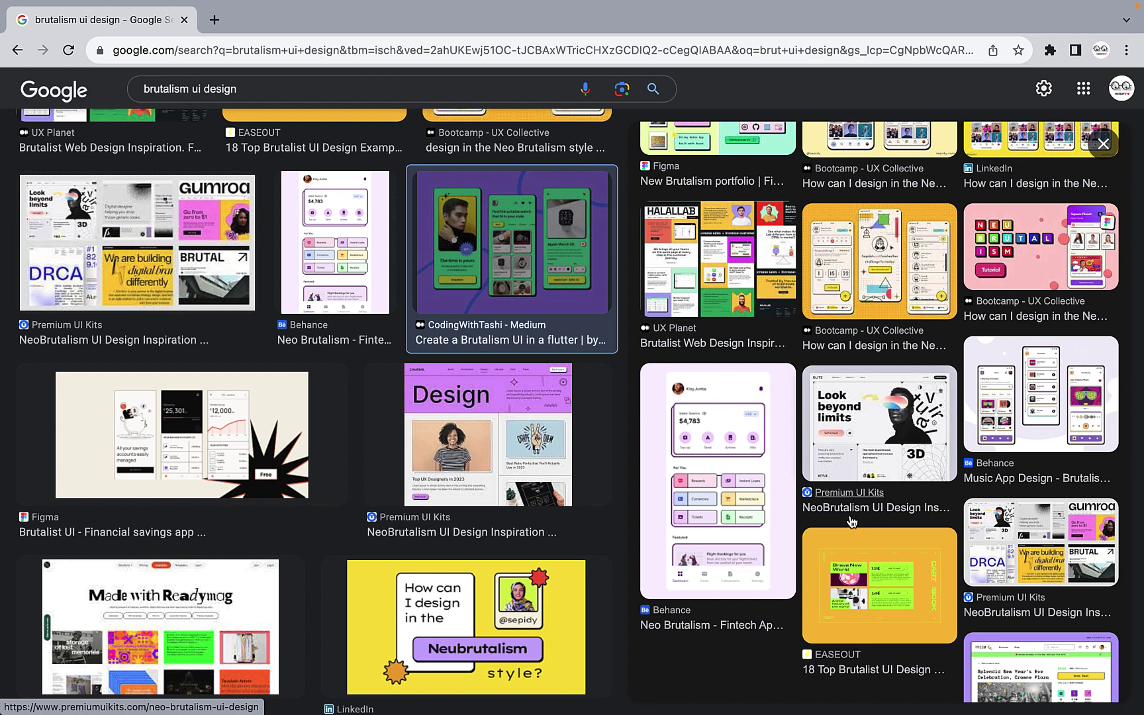
click(750, 510)
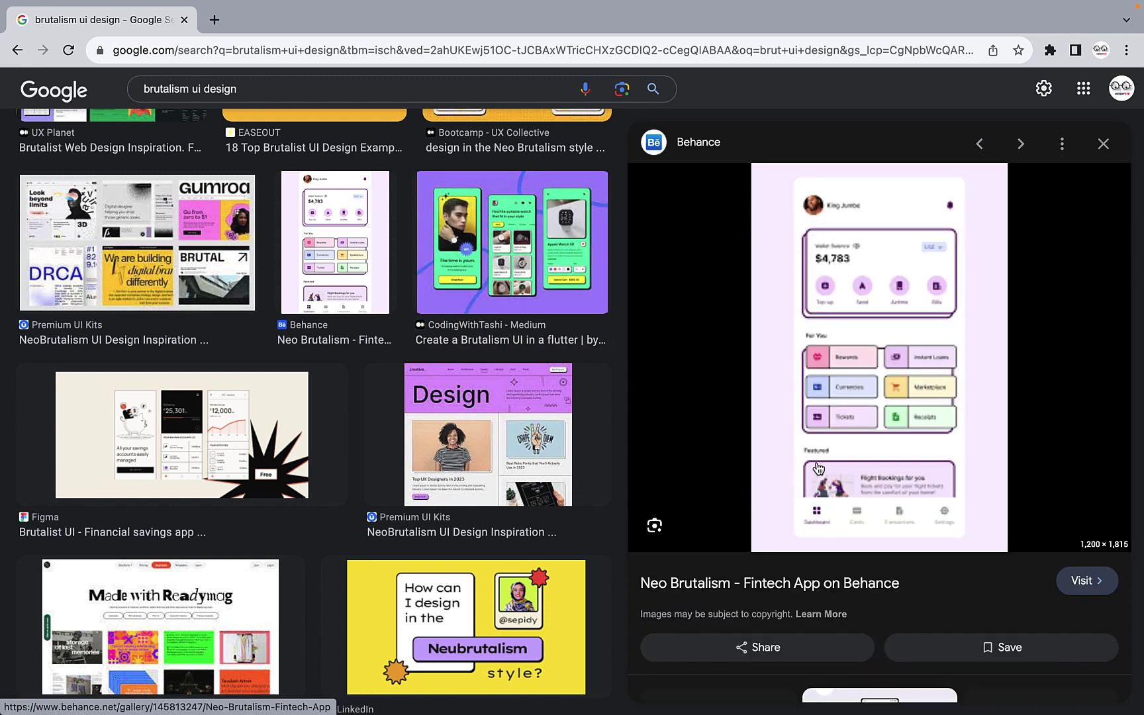
Switch back to Figma and set the drop shadow of Frame 10's leftmost card to Y 20 and blur 40.
key(ctrl+Right)
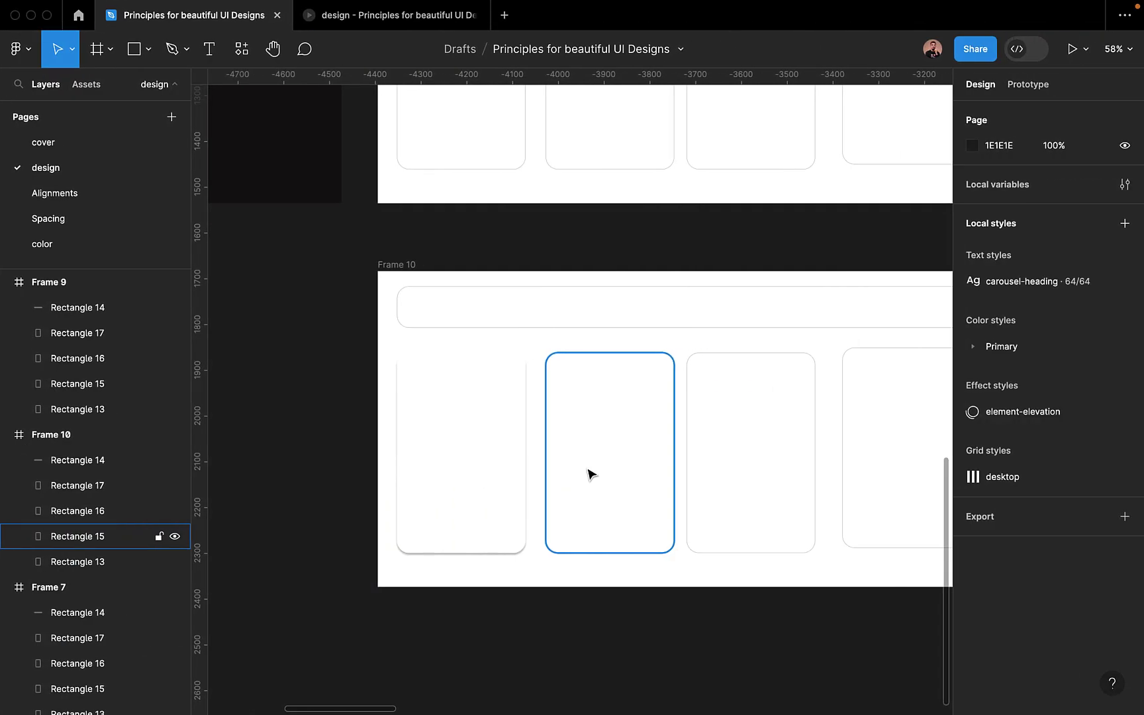
click(485, 467)
scroll(559, 553, up, 5)
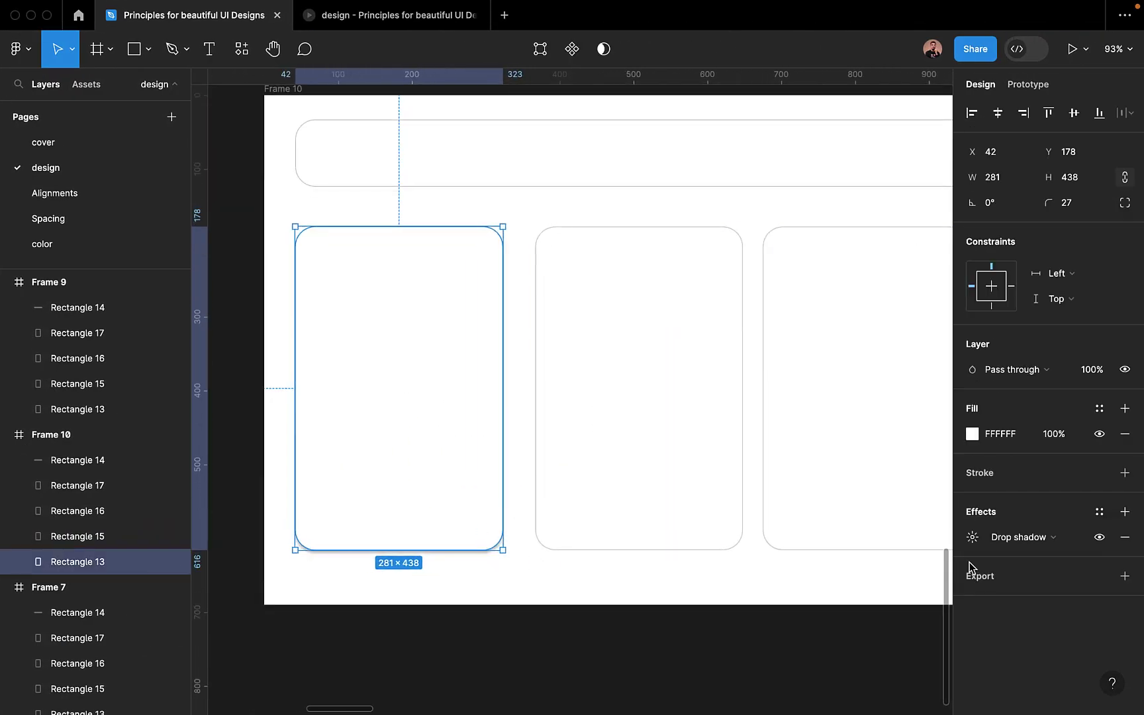
click(972, 537)
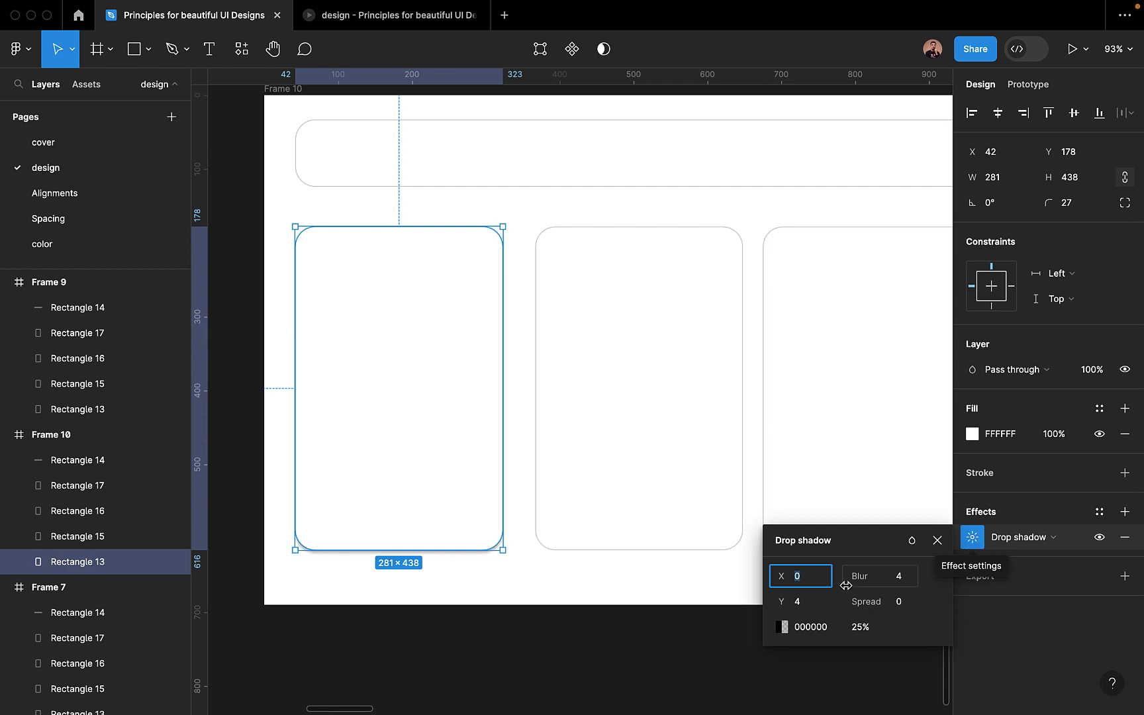
click(814, 604)
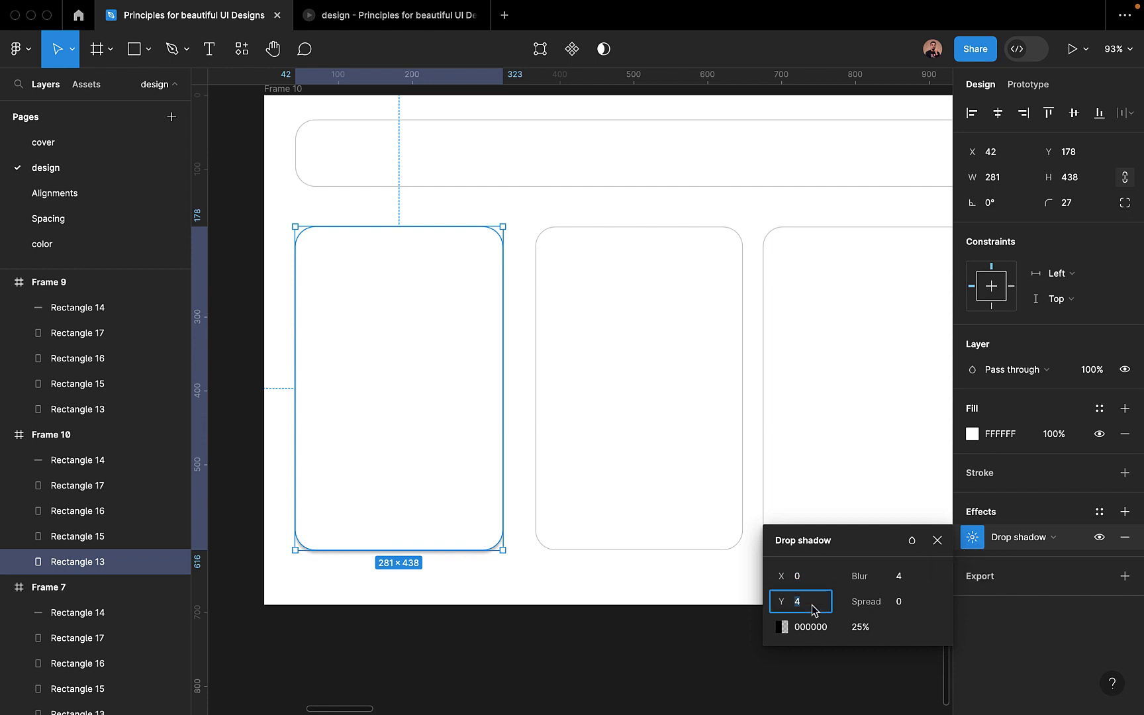
key(Return)
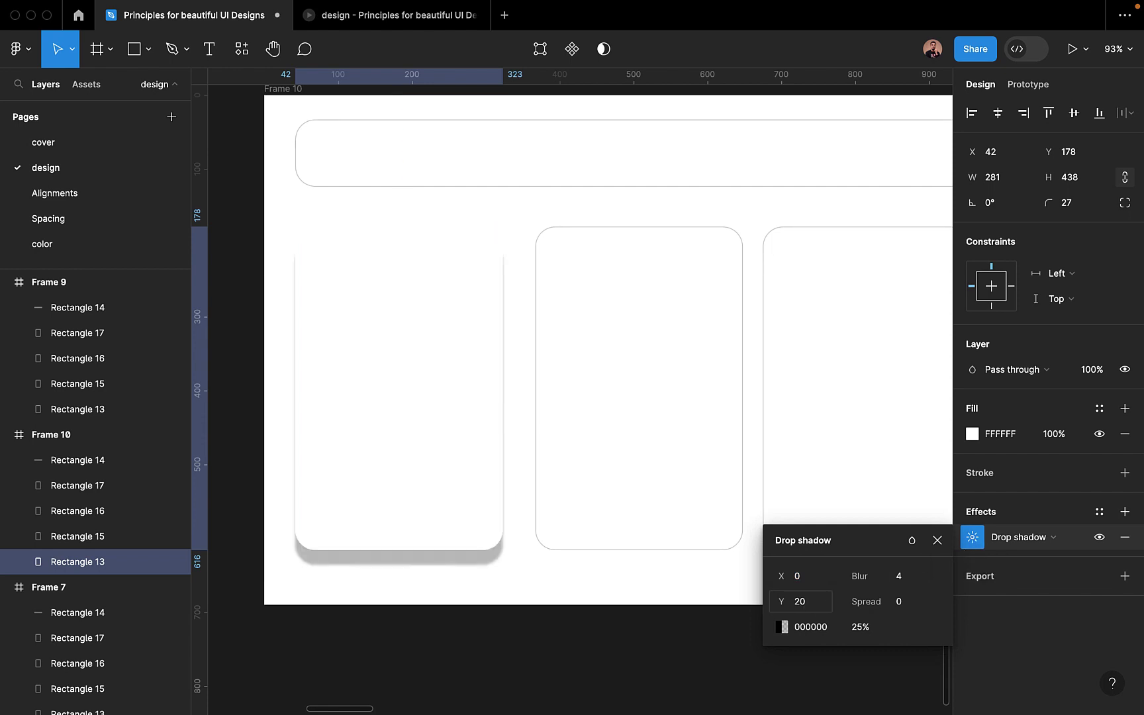
click(909, 578)
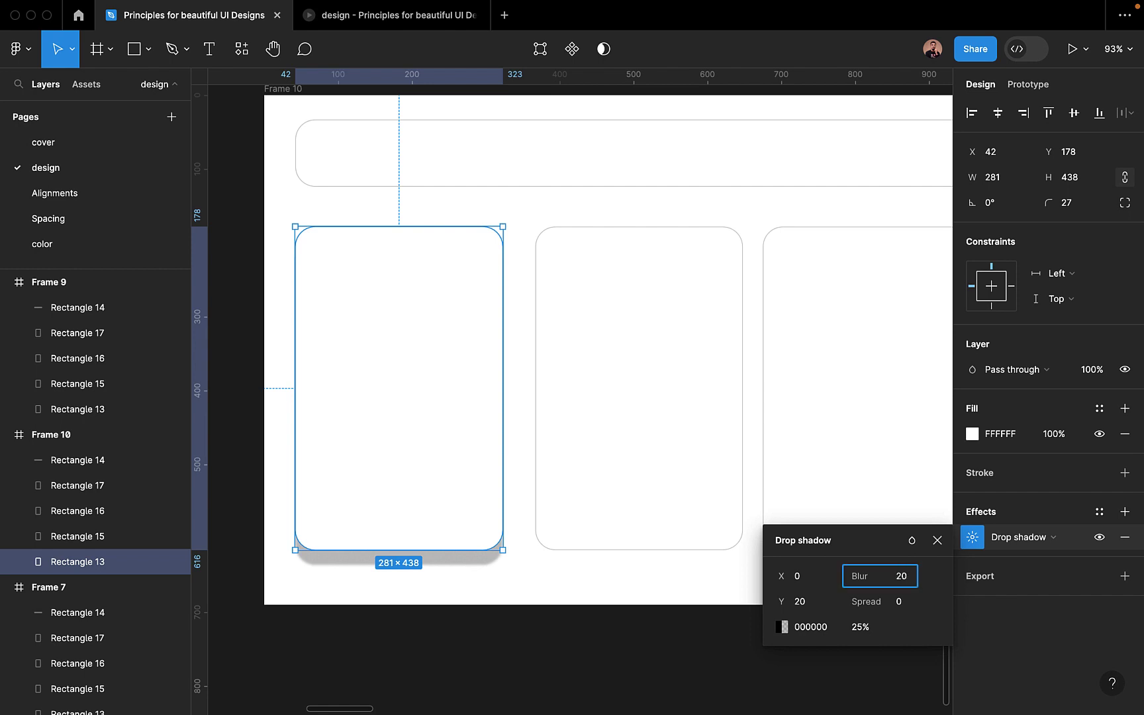
text(0)
key(Return)
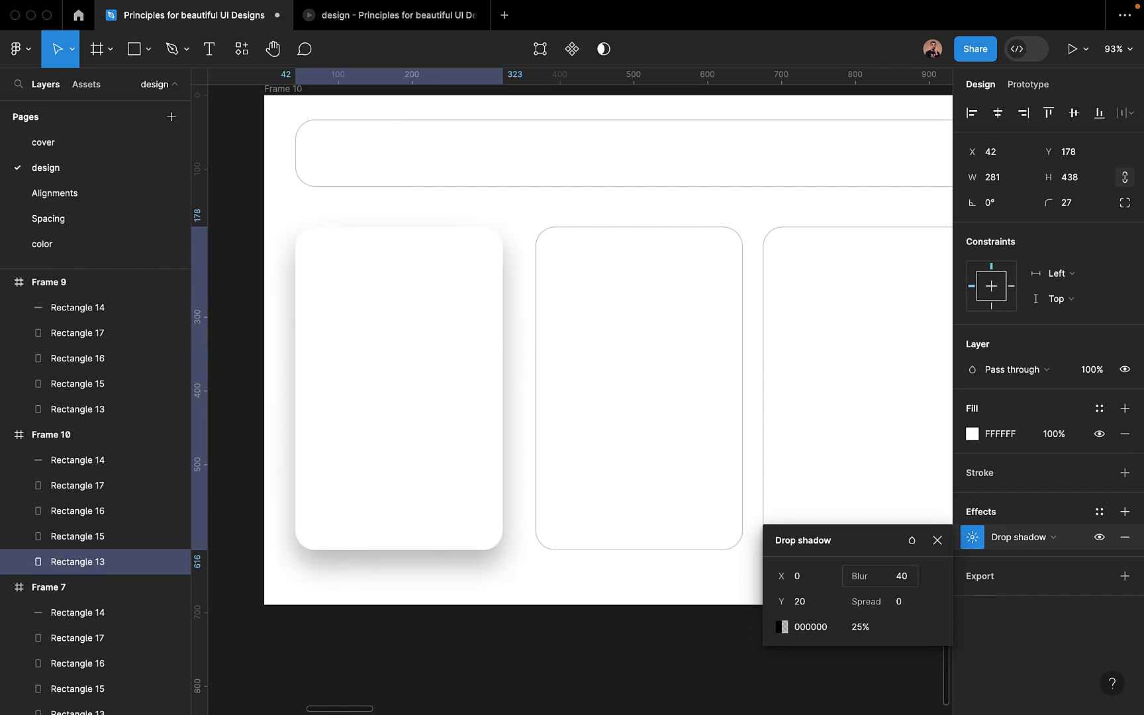
click(446, 599)
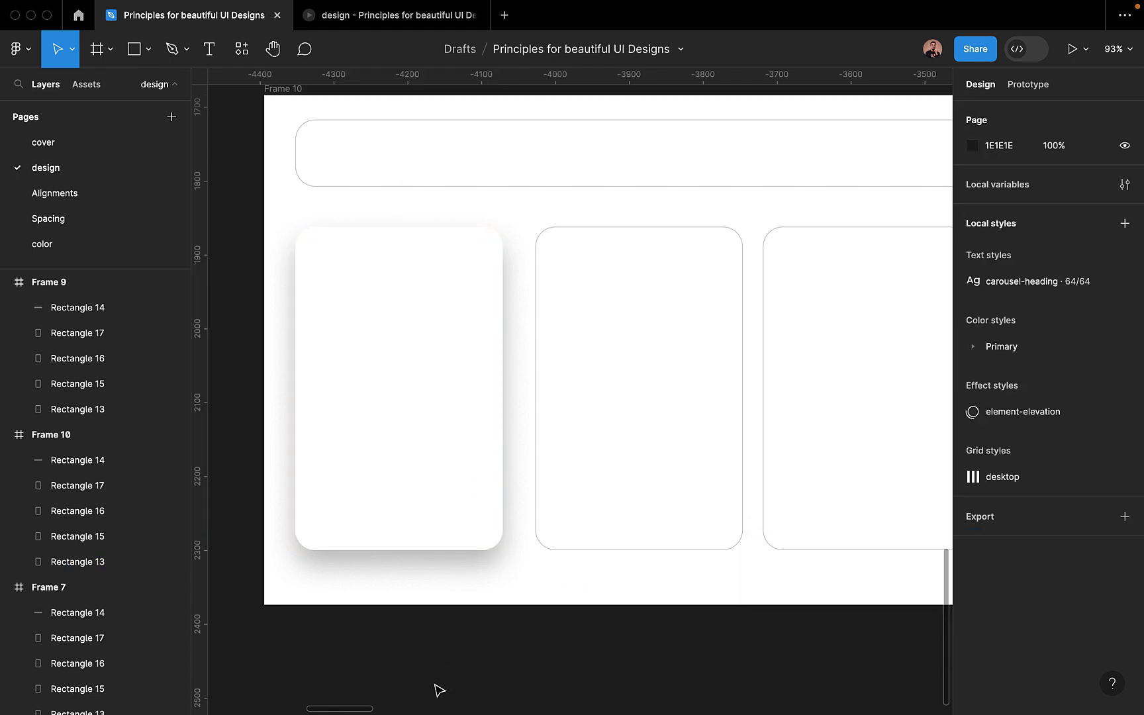
Remove the stroke from the second tall card in Frame 10.
click(642, 530)
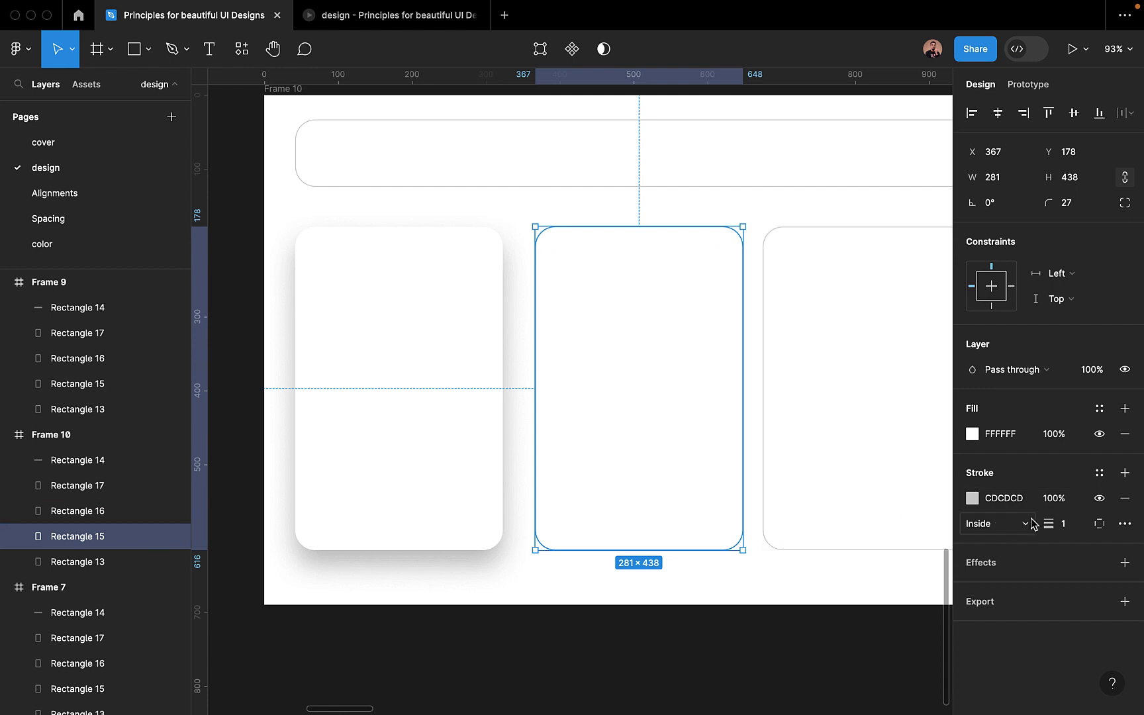
click(1125, 498)
click(1125, 550)
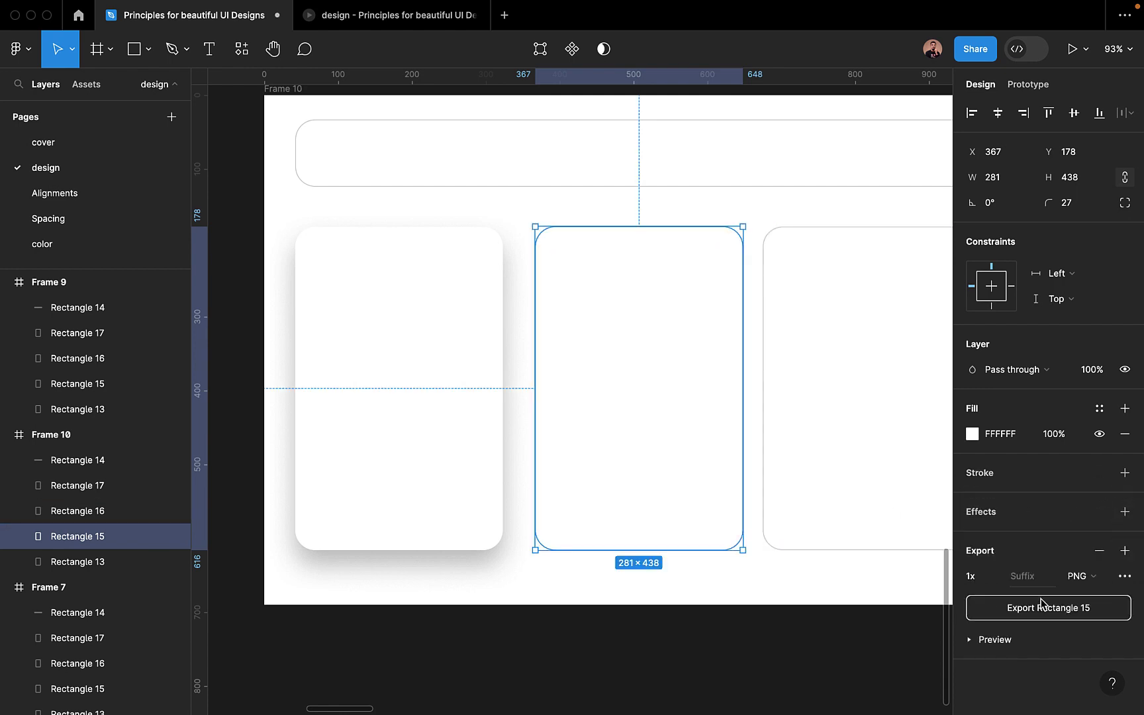
click(1100, 550)
click(1125, 551)
click(912, 659)
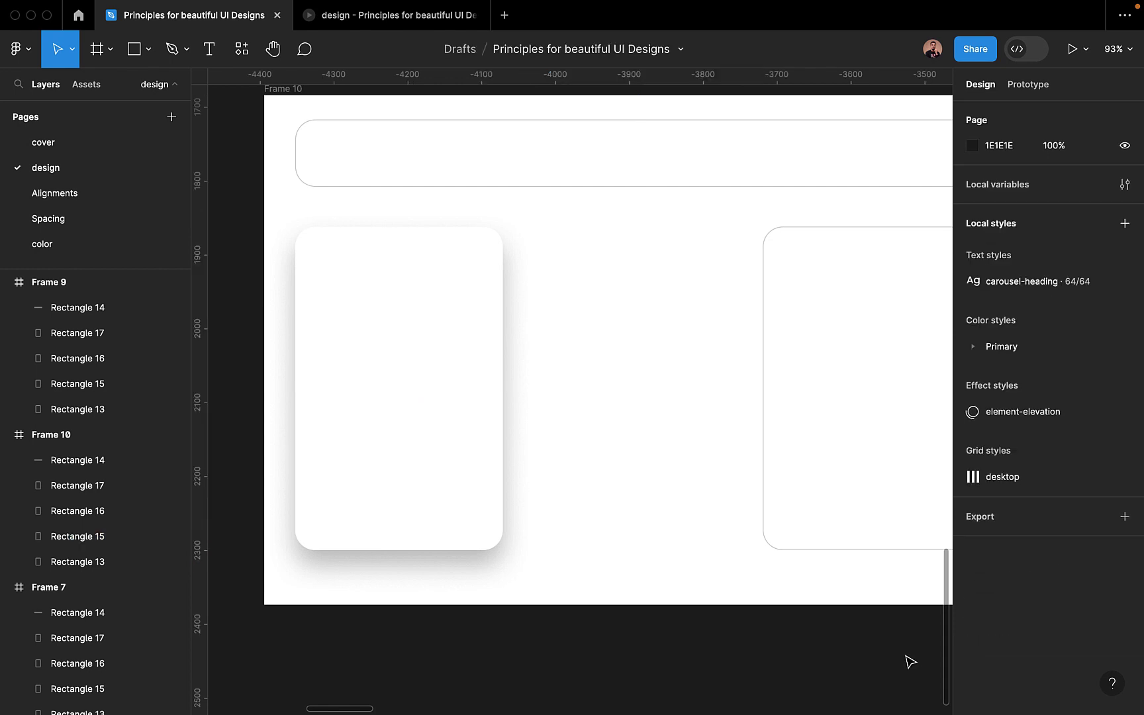
click(693, 500)
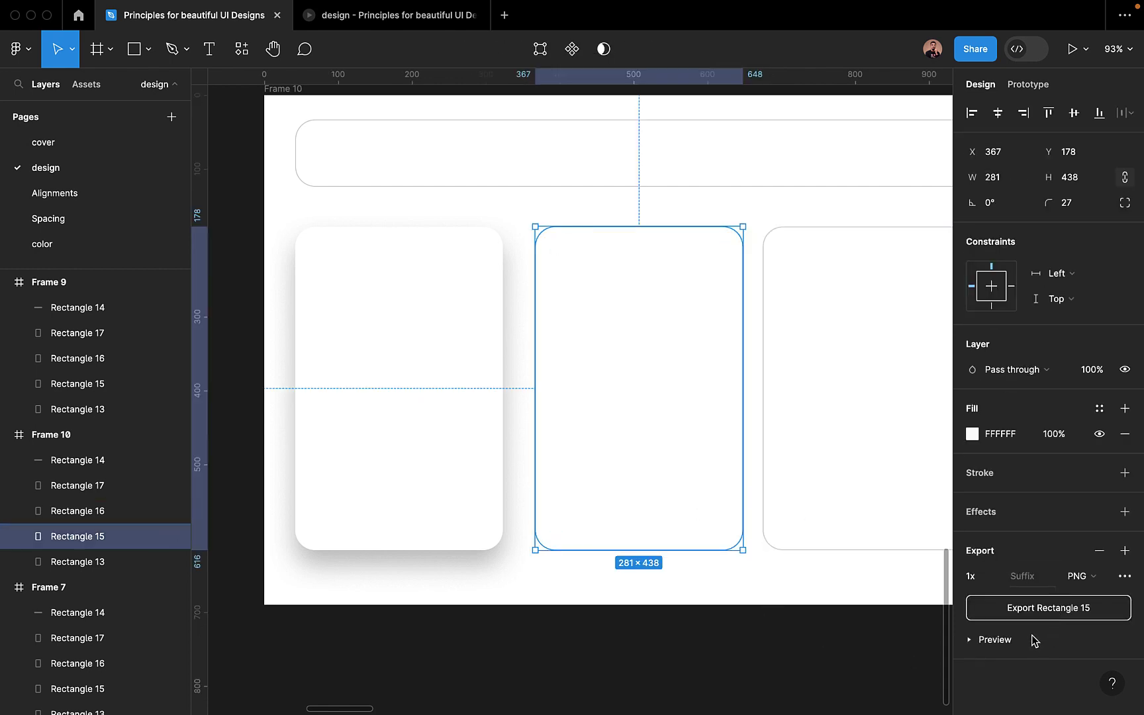
click(1099, 550)
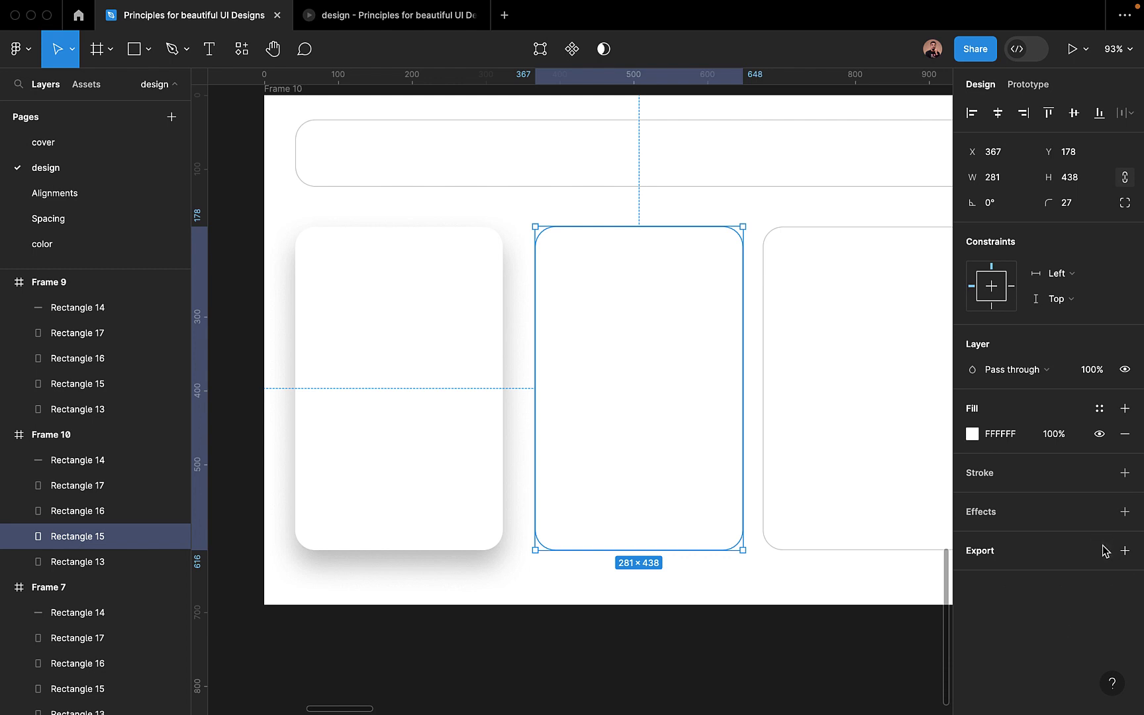
Add a drop shadow to the second tall card in Frame 10 with X 5 and Y 10.
click(1125, 512)
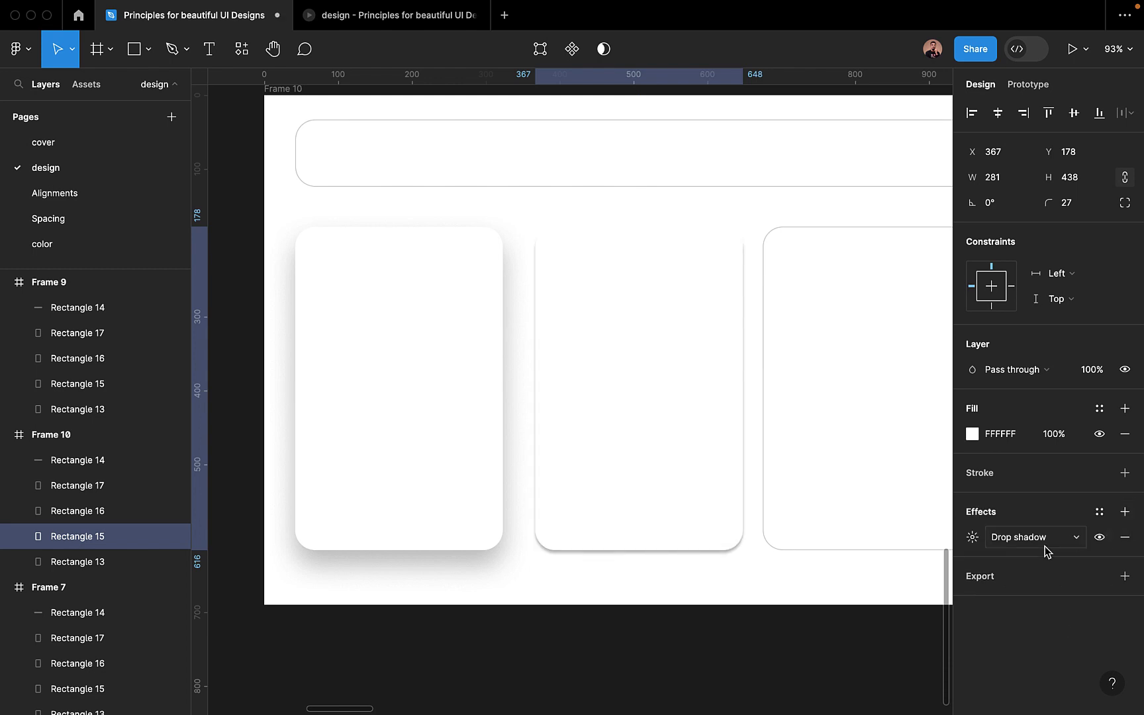
click(973, 538)
click(805, 602)
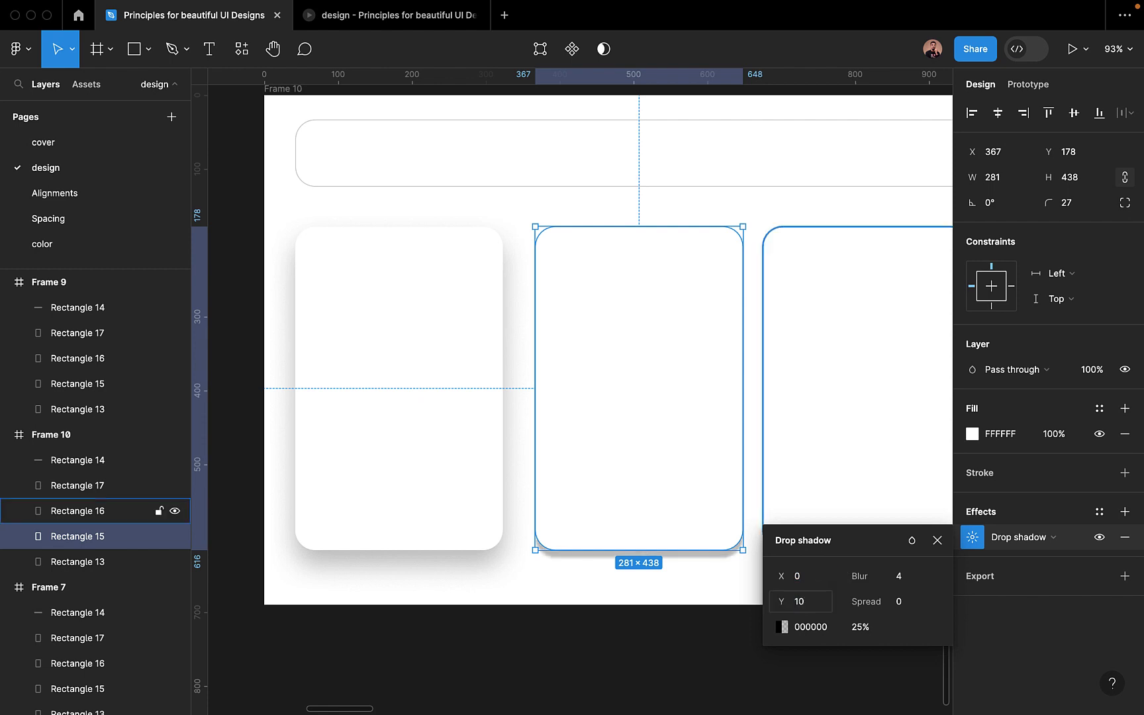
click(814, 578)
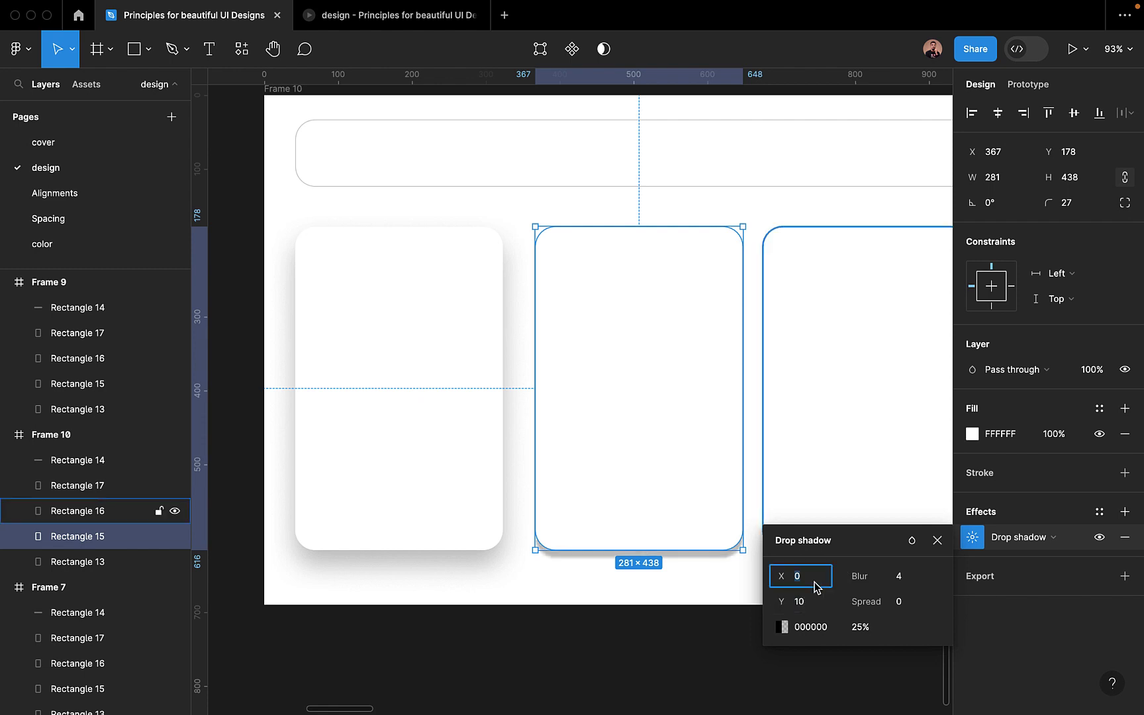
text(5)
key(Tab)
click(664, 668)
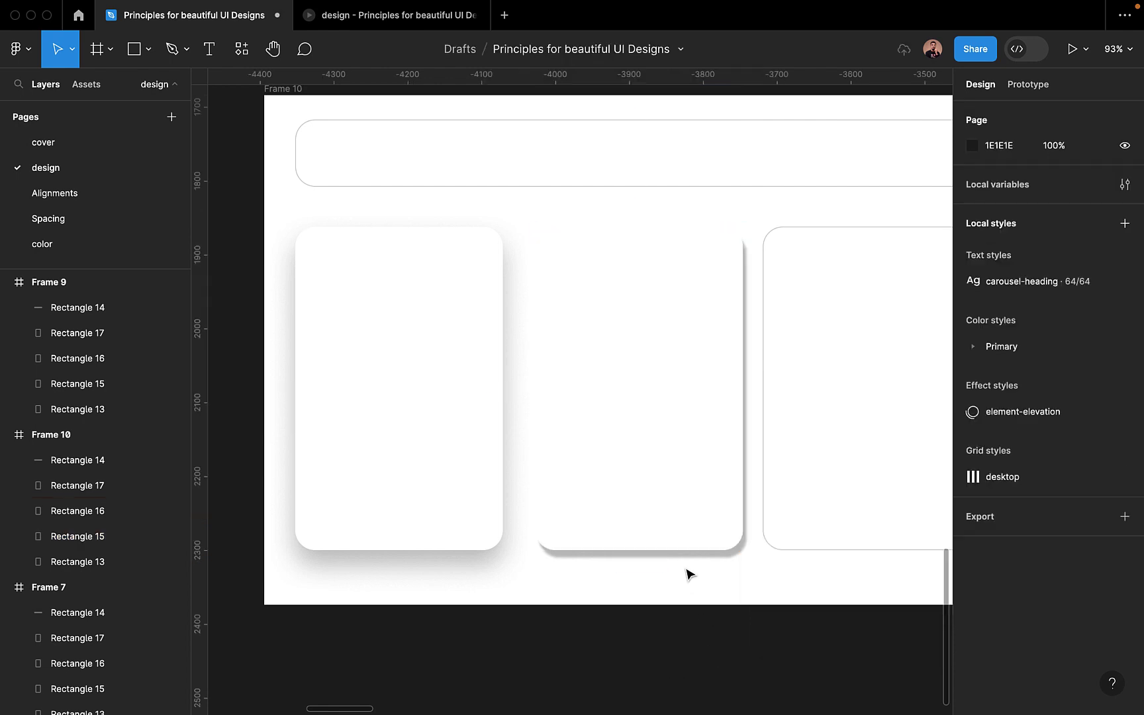
Change the drop shadow colour of the leftmost card in Frame 10 to grey 888888.
click(414, 513)
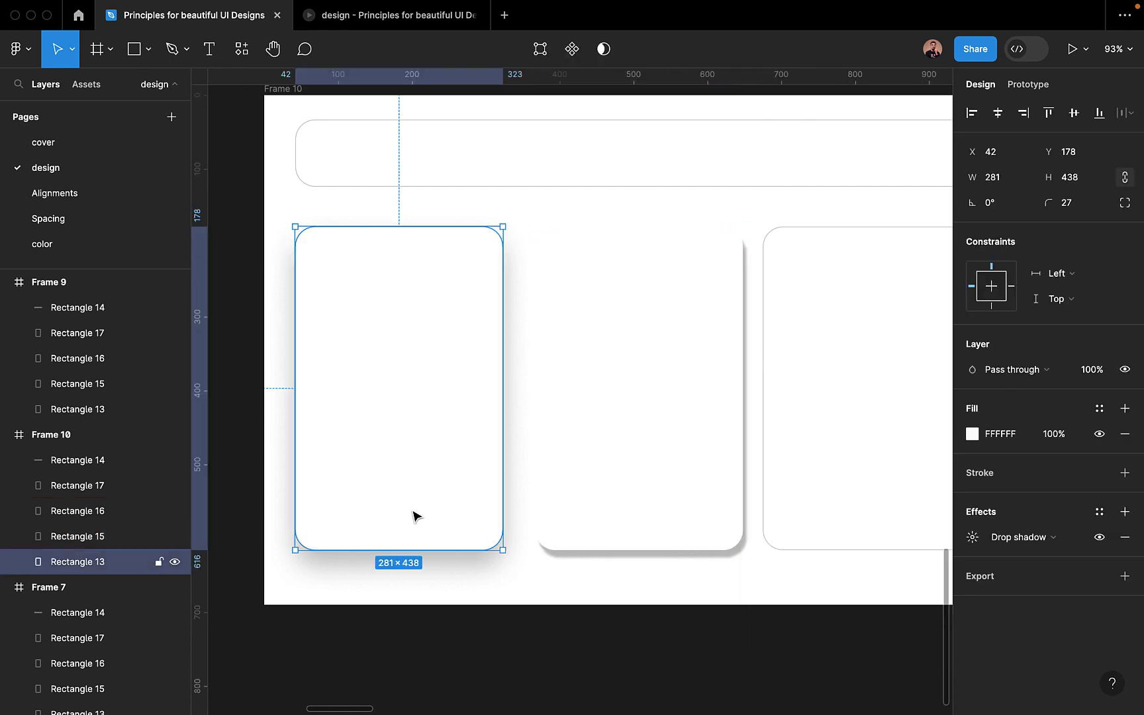
scroll(413, 513, left, 2)
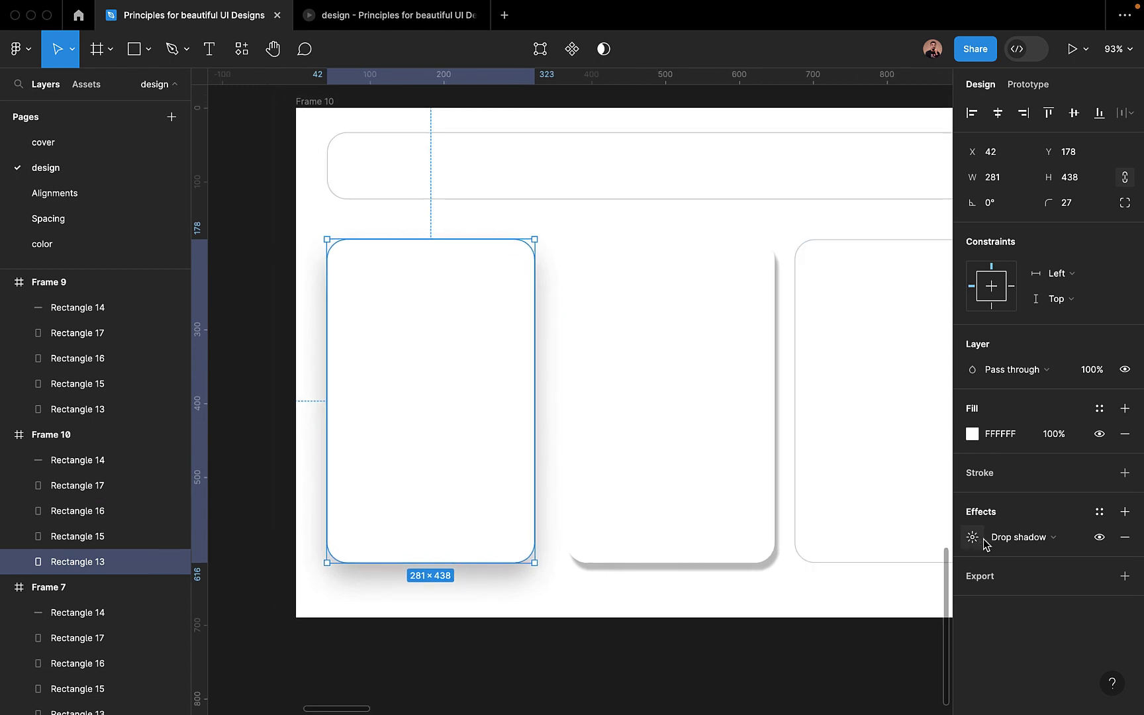
click(977, 542)
click(805, 602)
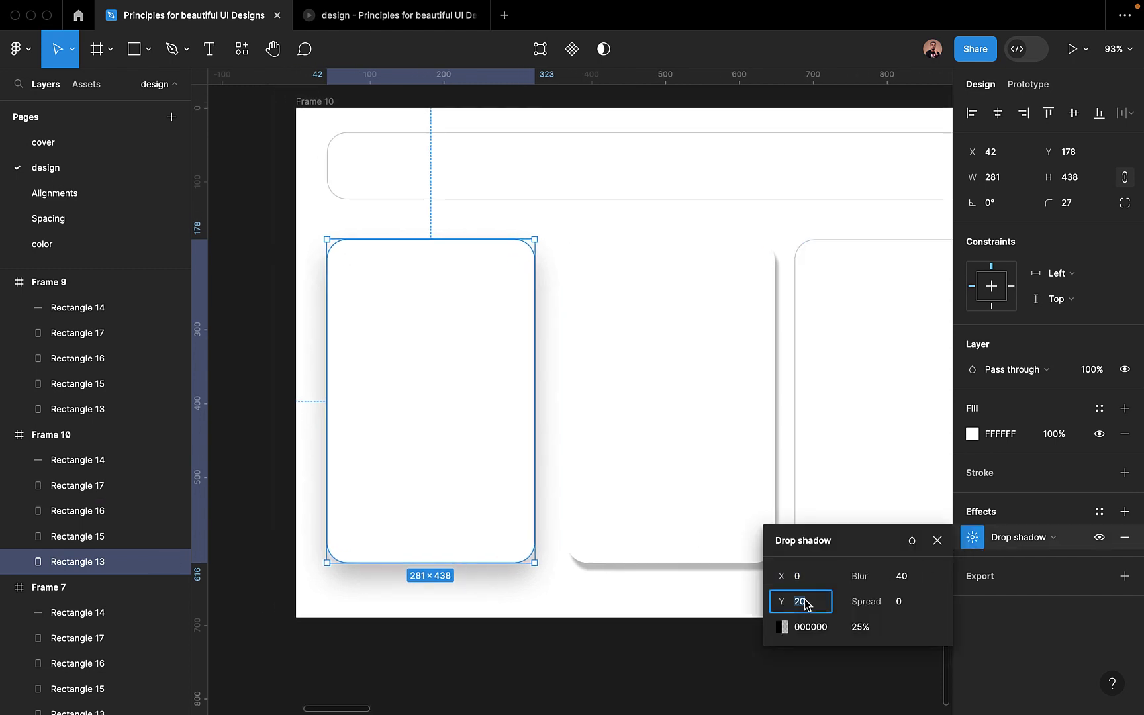
click(897, 580)
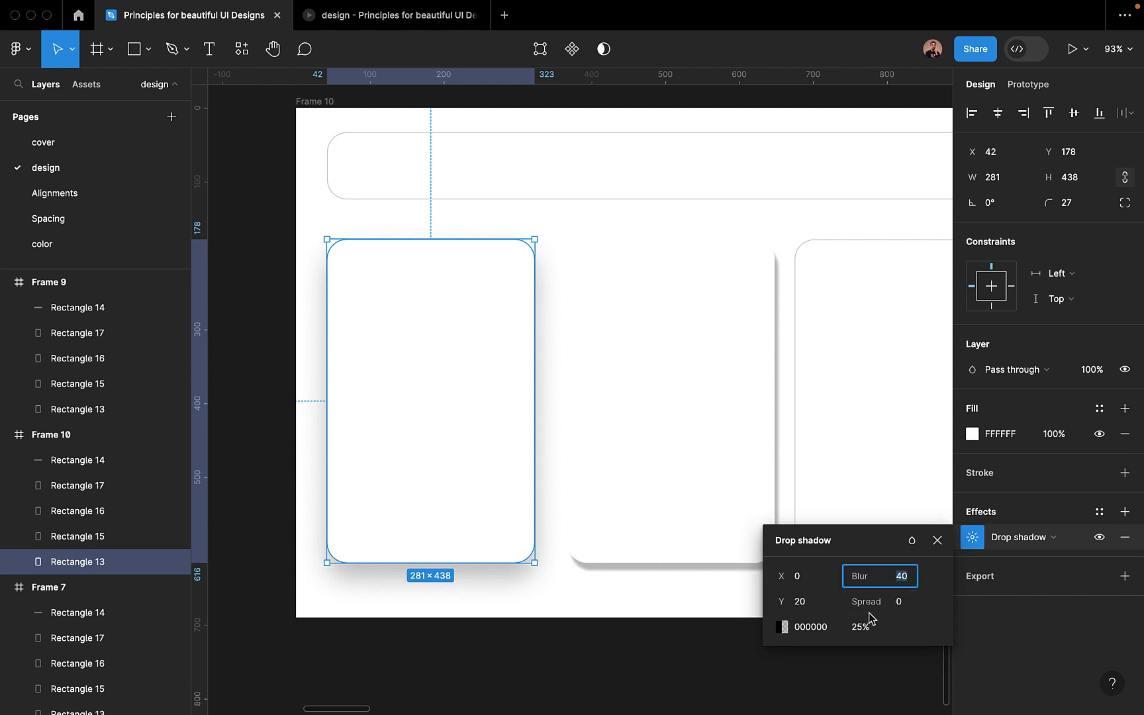
click(784, 627)
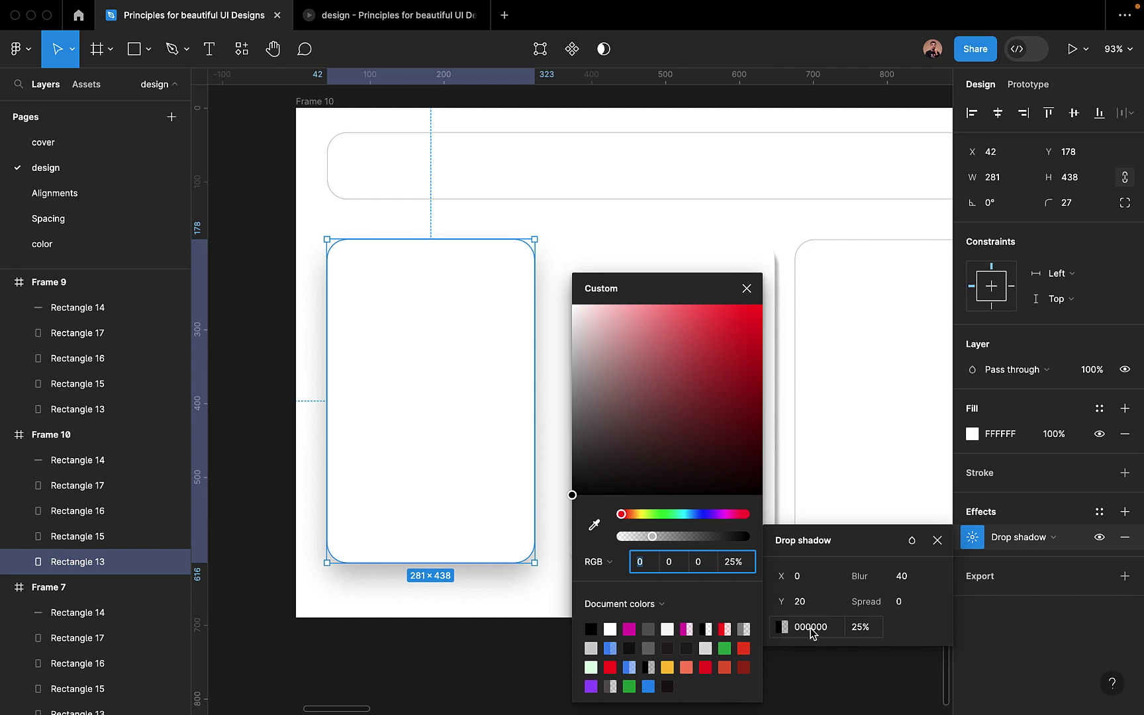
drag(572, 494, 559, 398)
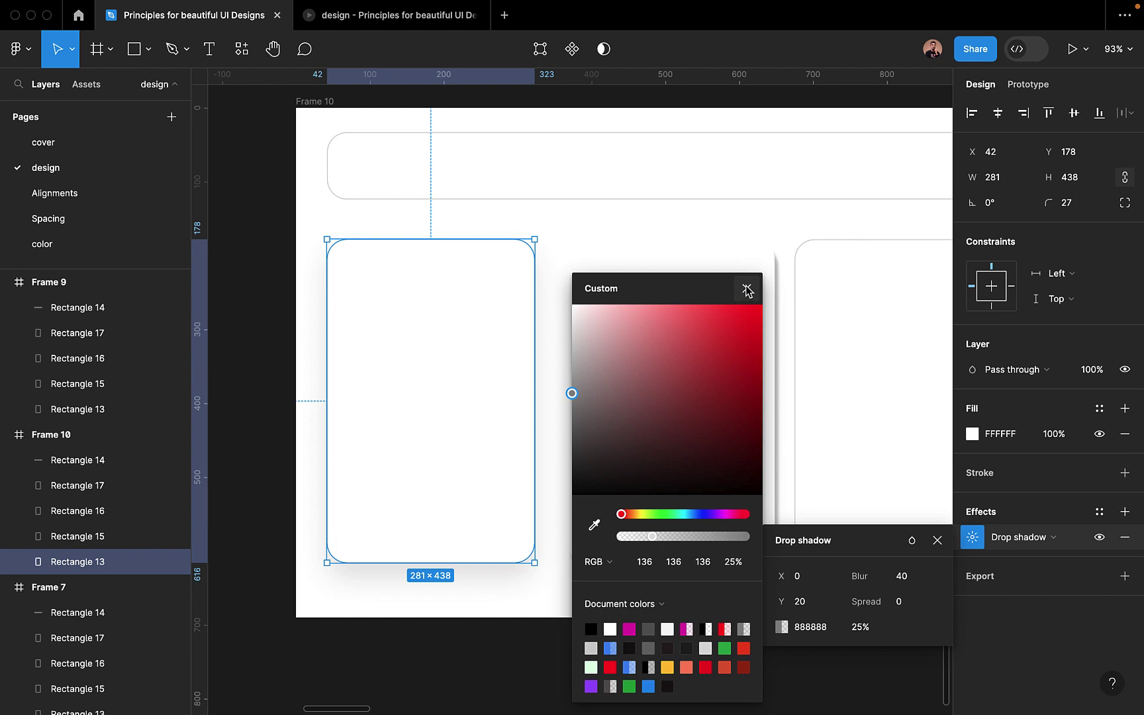
Set the drop shadow of the leftmost card in Frame 10 to Y 10 and blur 20.
click(809, 602)
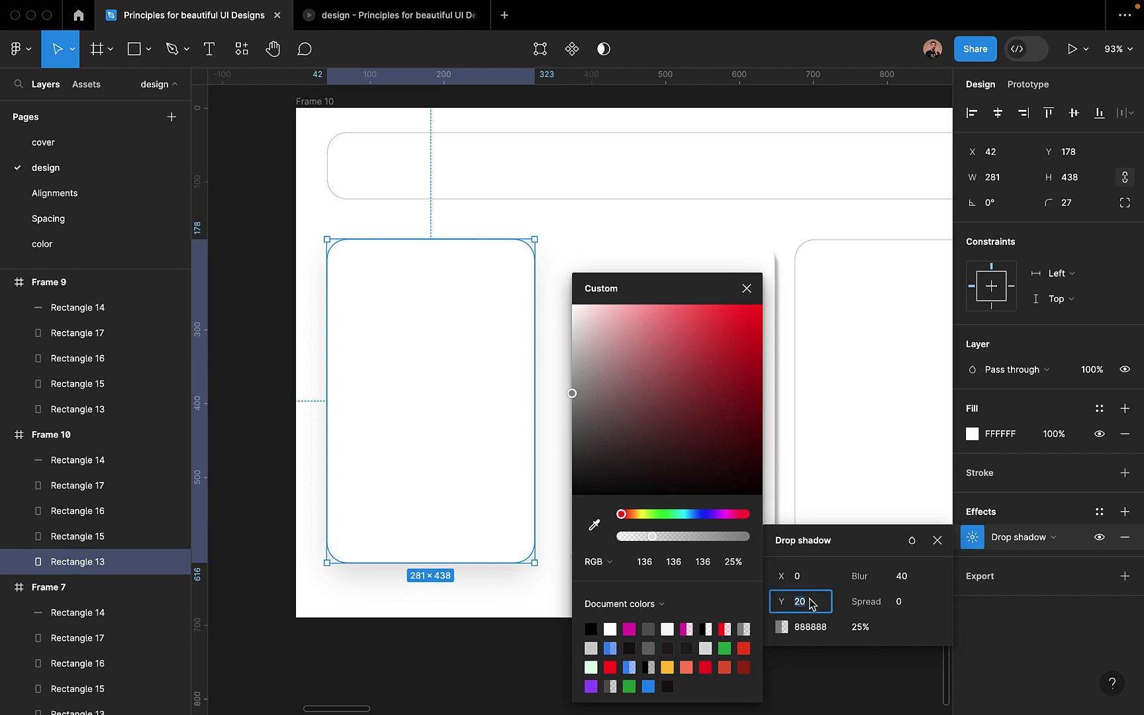
text(10)
key(Return)
click(900, 577)
text(2)
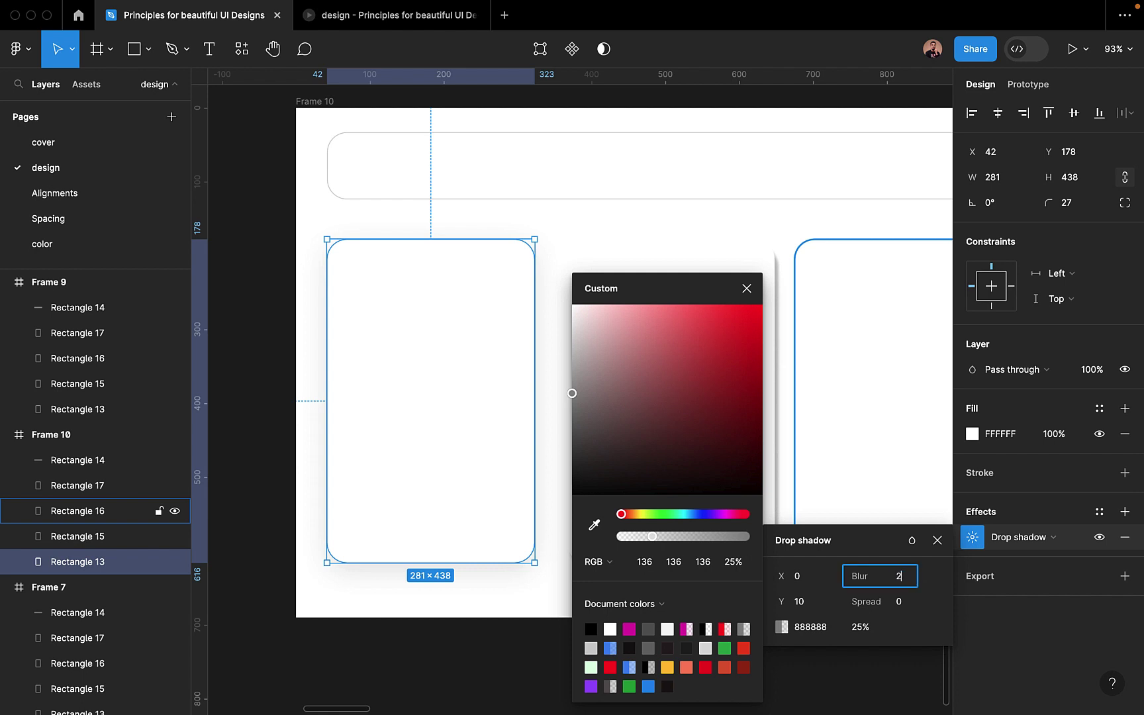
text(0)
key(Return)
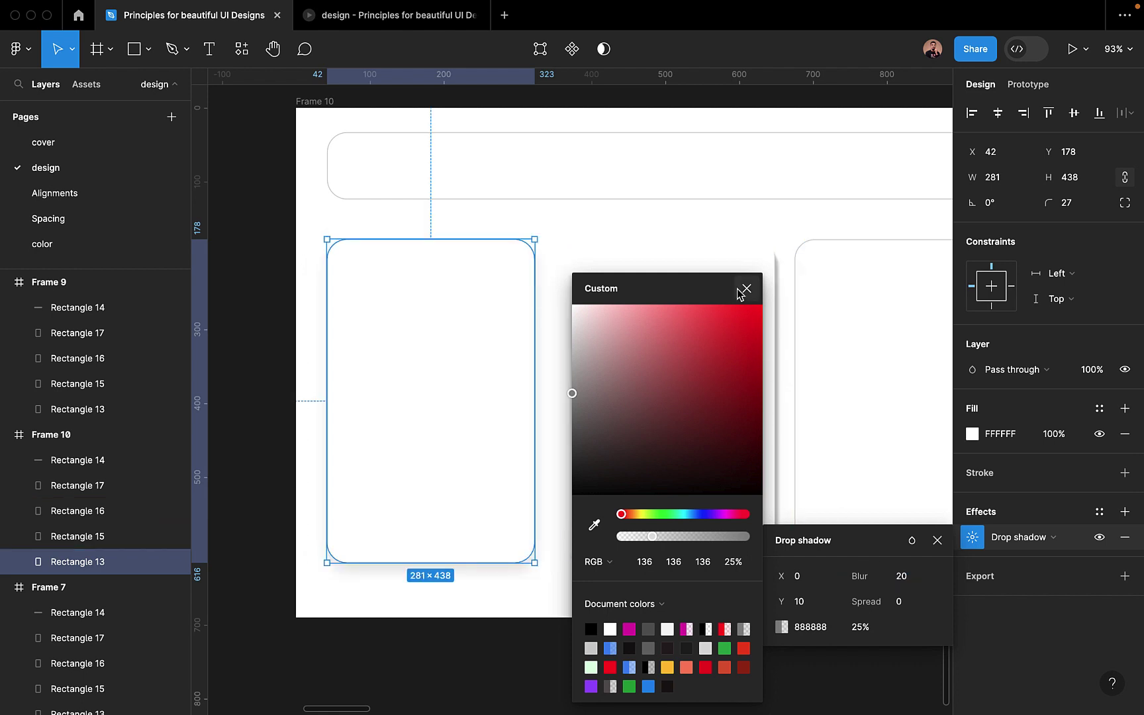
click(747, 290)
click(541, 619)
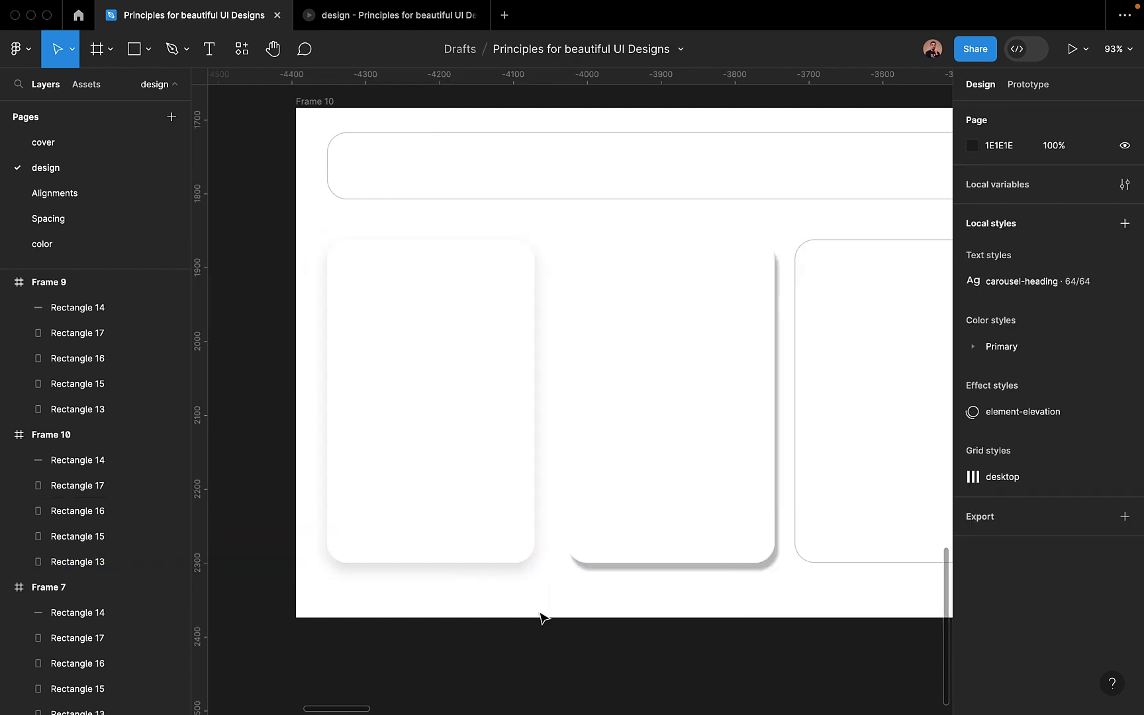
Inspect the drop shadow settings of the element-elevation effect style used by the Payment Received notification in the Home design.
scroll(540, 619, down, 5)
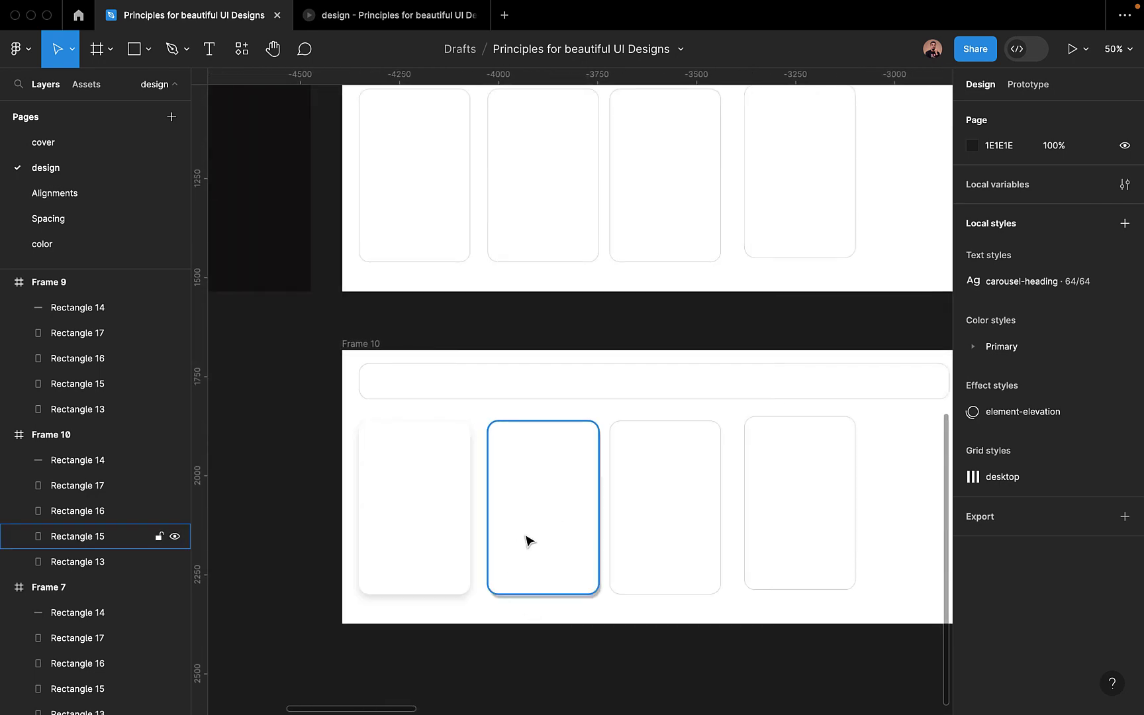
scroll(528, 539, down, 4)
scroll(529, 539, right, 6)
scroll(531, 539, up, 3)
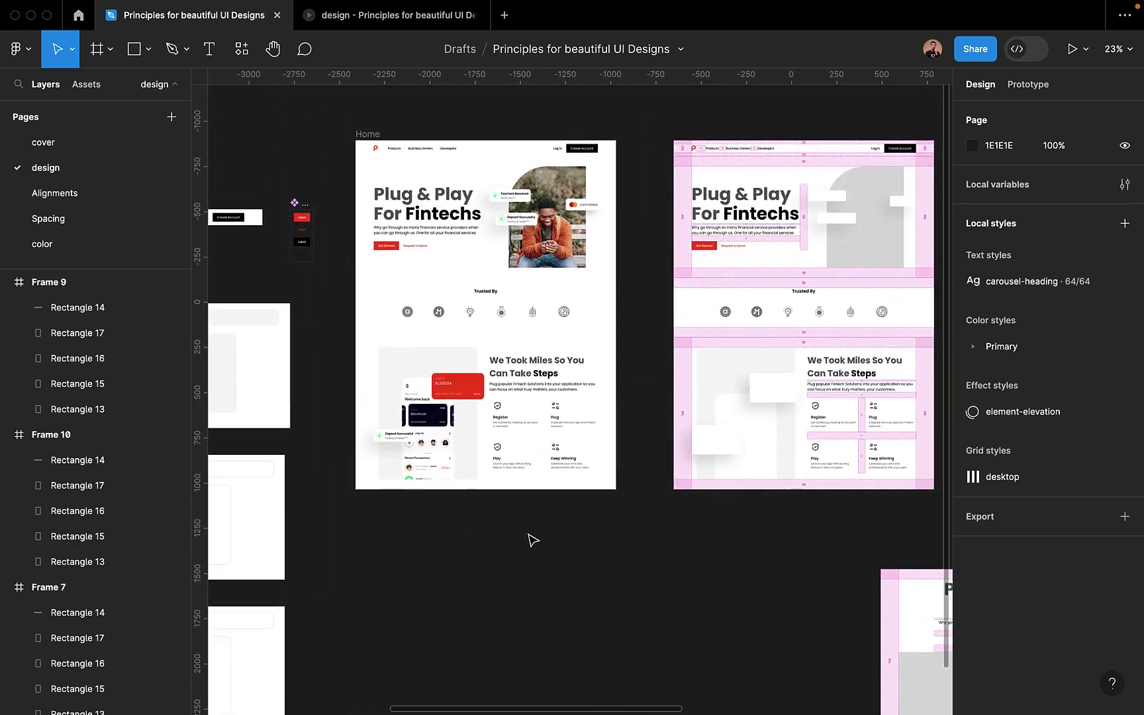
scroll(523, 365, up, 3)
scroll(523, 365, up, 5)
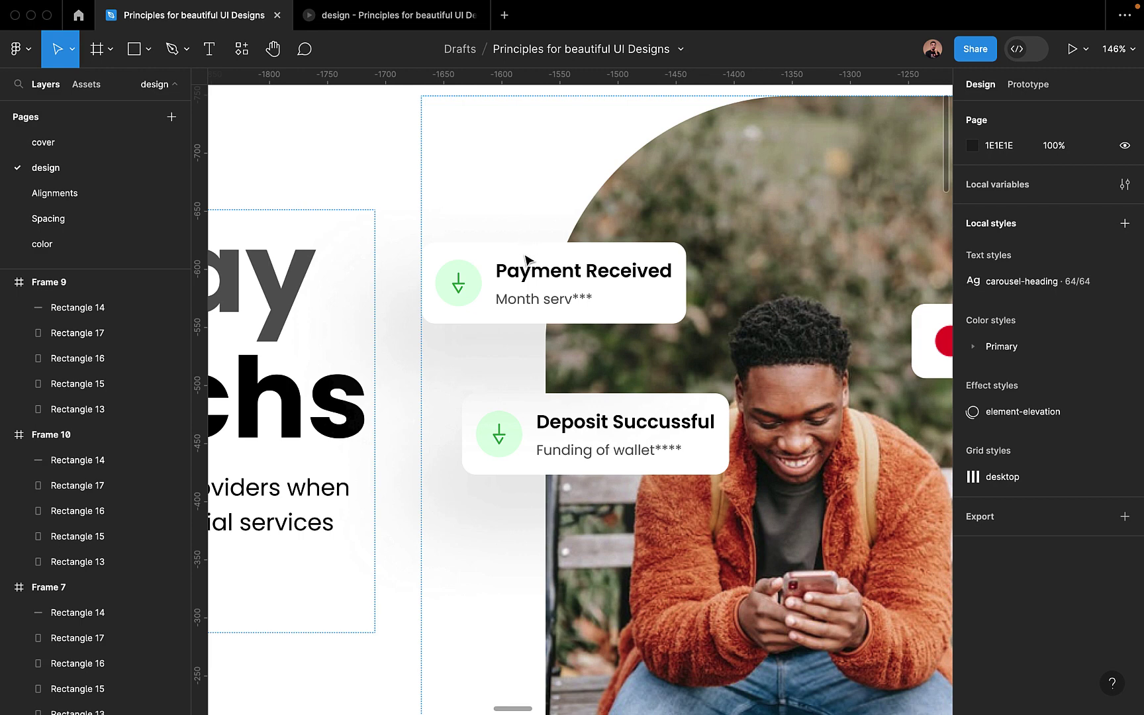
click(496, 319)
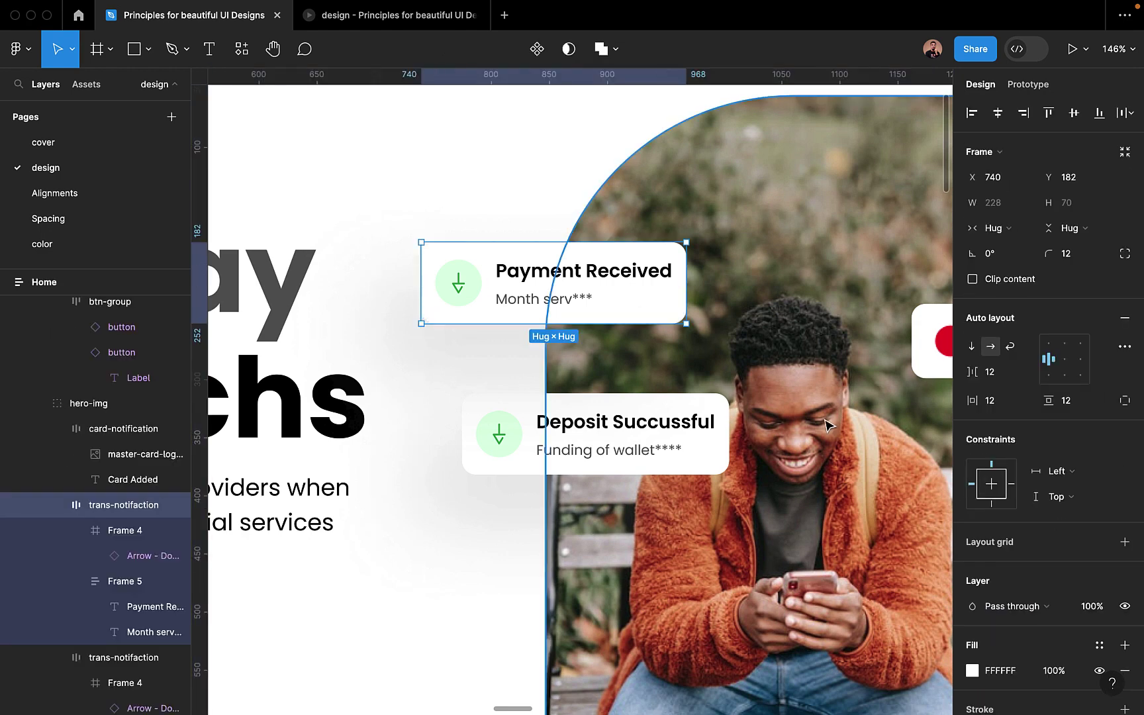
click(1016, 606)
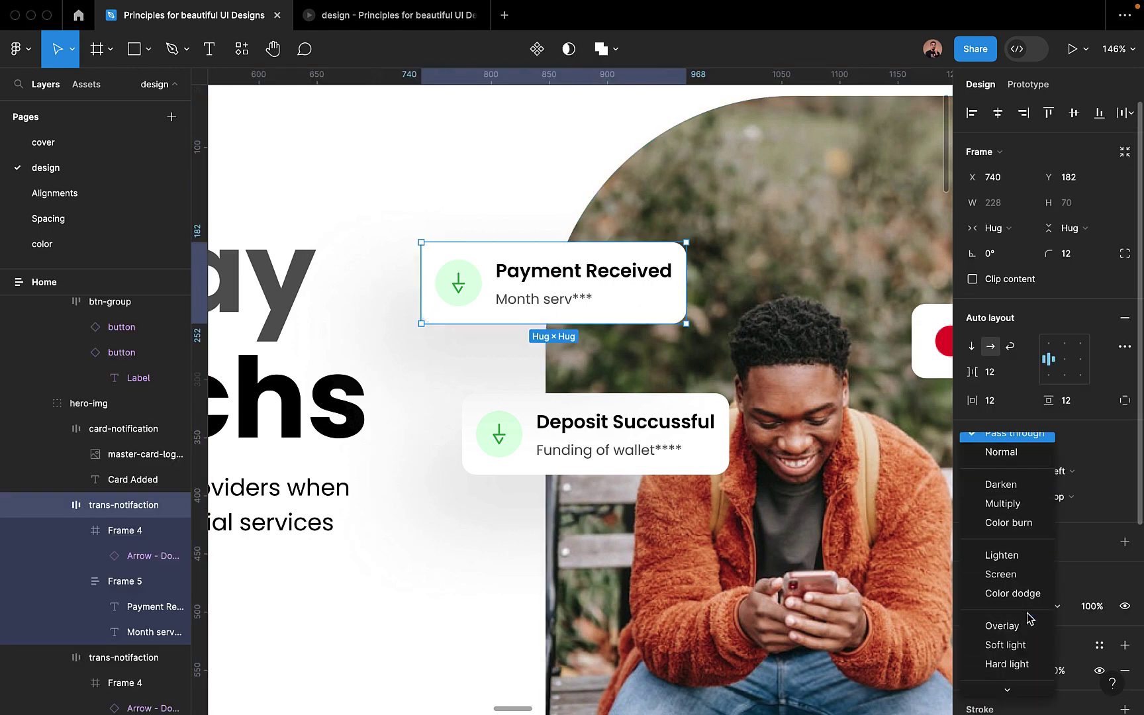
click(1078, 570)
scroll(1033, 605, down, 5)
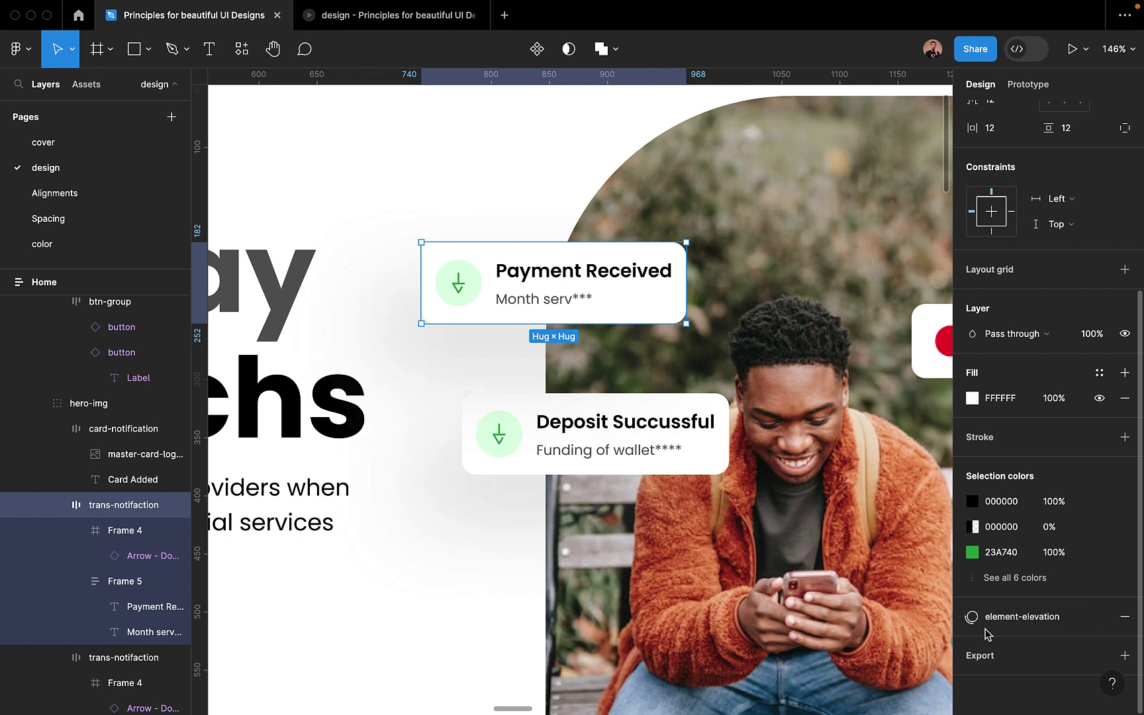
click(1010, 618)
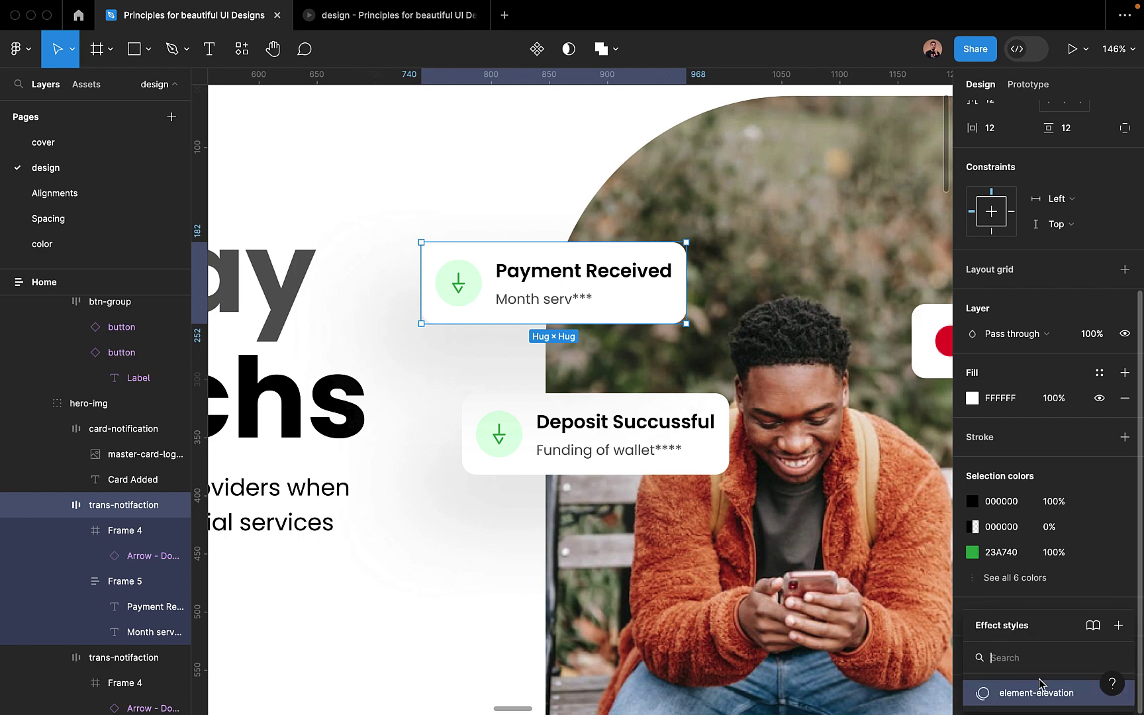
click(1113, 693)
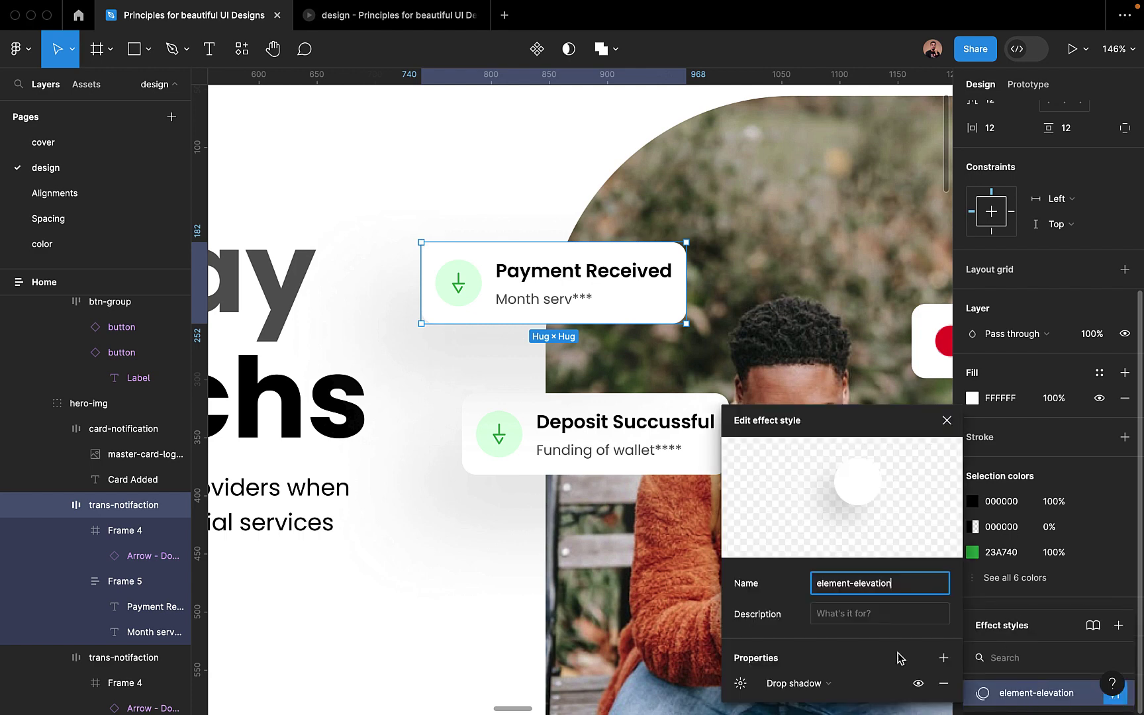
click(741, 684)
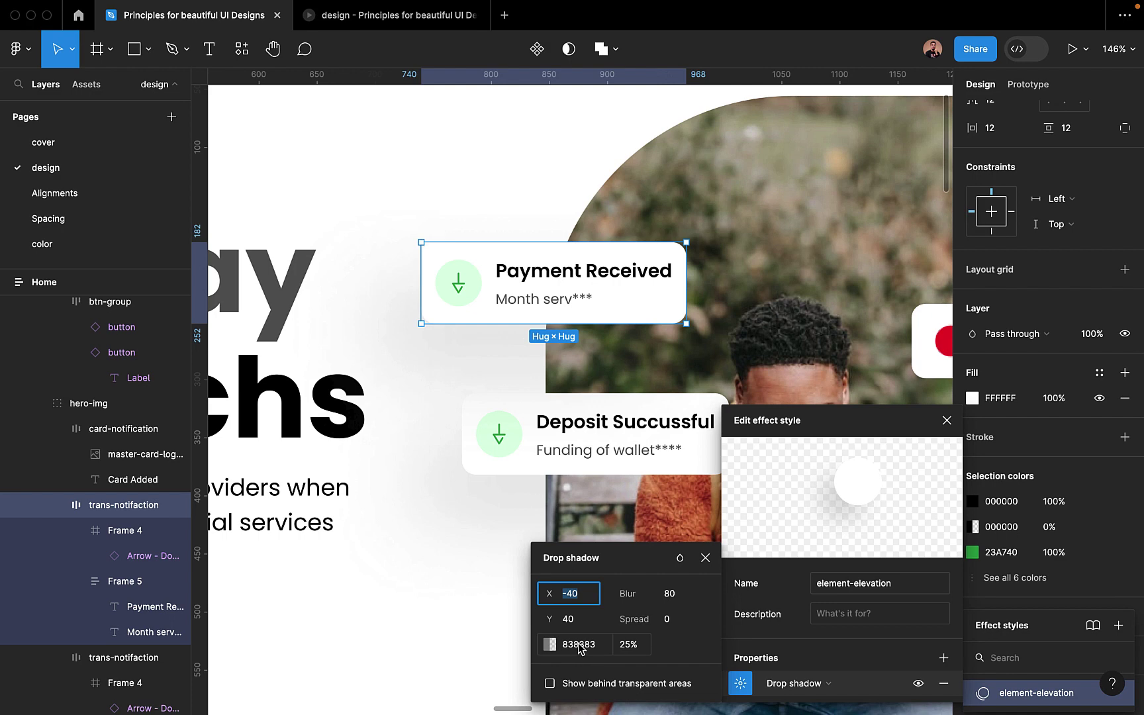
click(705, 557)
click(947, 422)
click(823, 527)
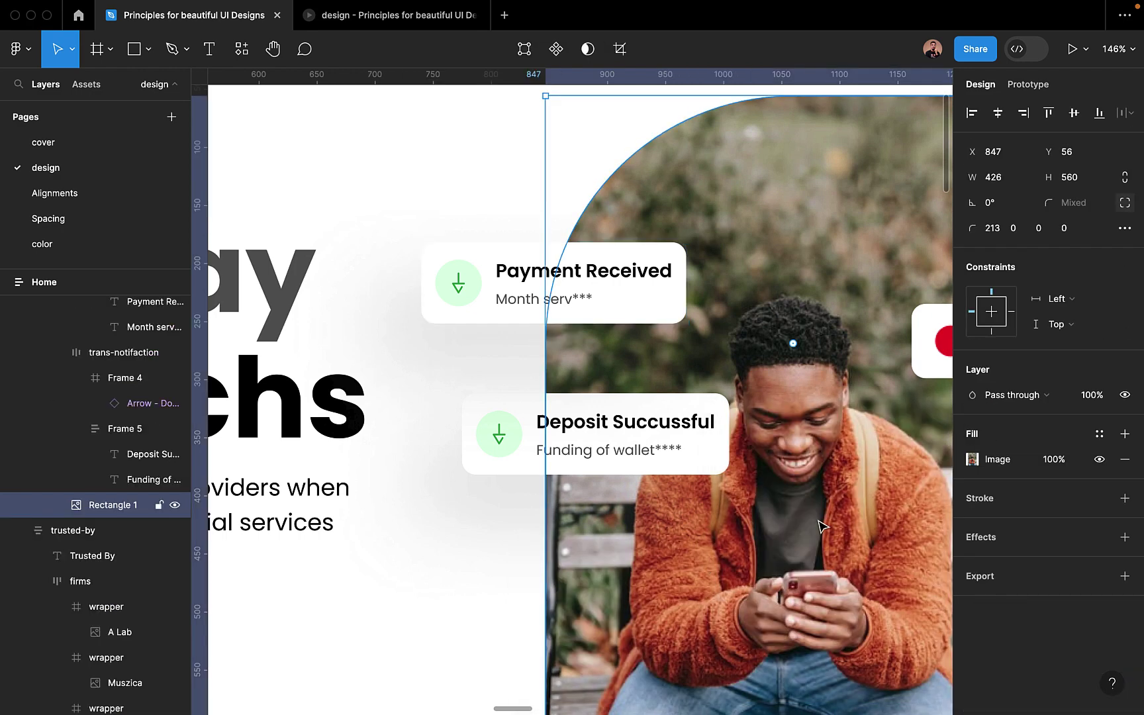
Return to Frame 10 and compare the soft-shadowed leftmost card with the hard-shadowed card beside it.
scroll(493, 337, down, 10)
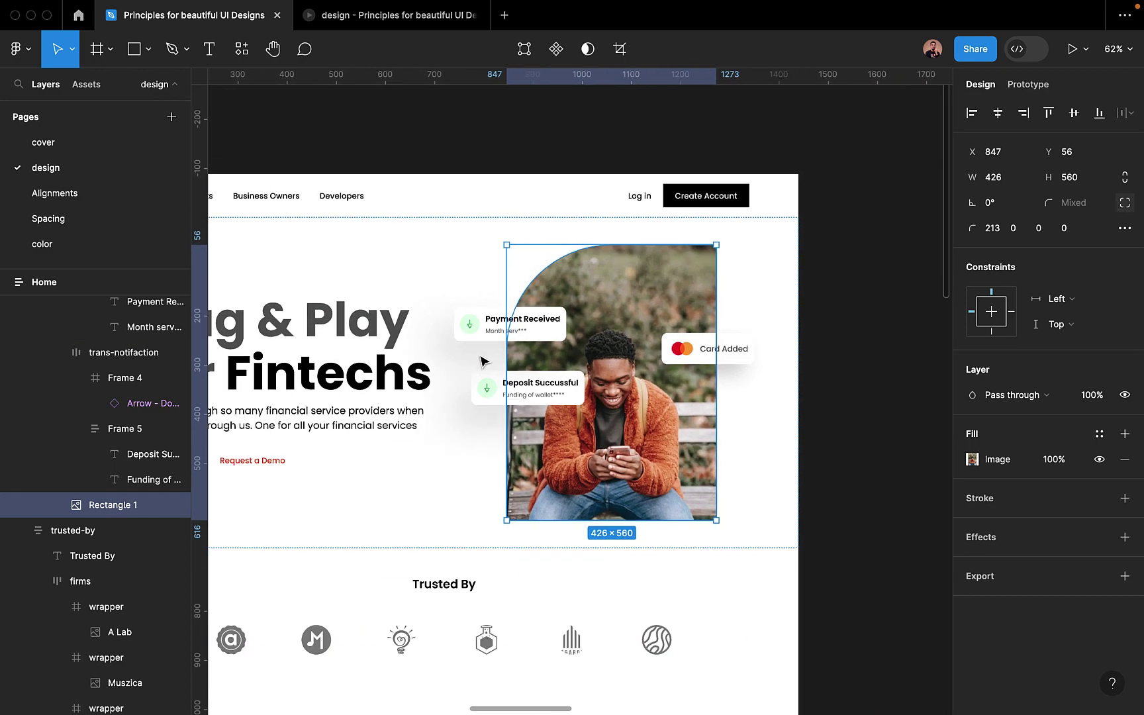
scroll(434, 510, up, 5)
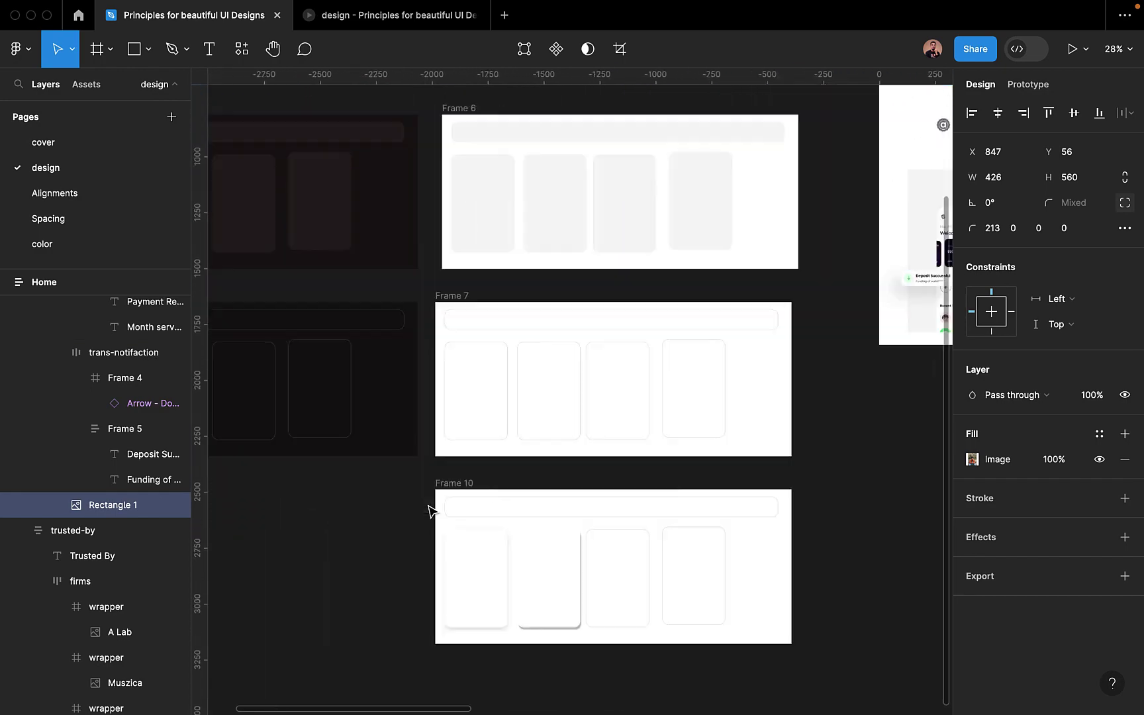
scroll(566, 500, up, 7)
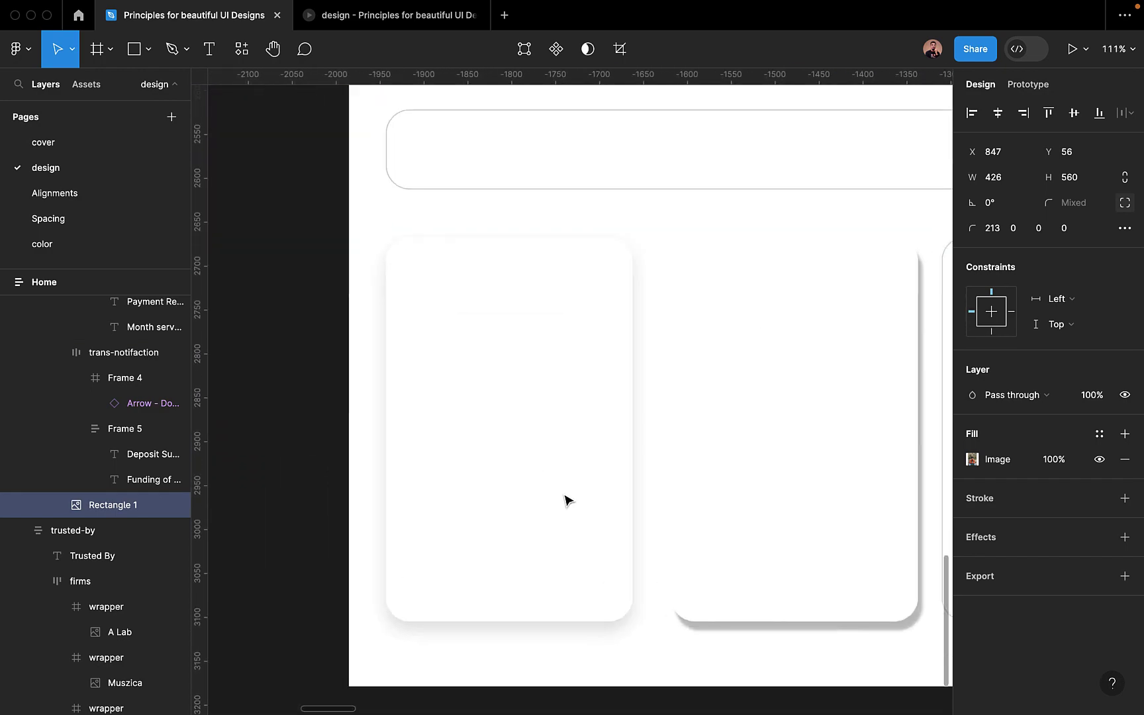
scroll(566, 500, down, 1)
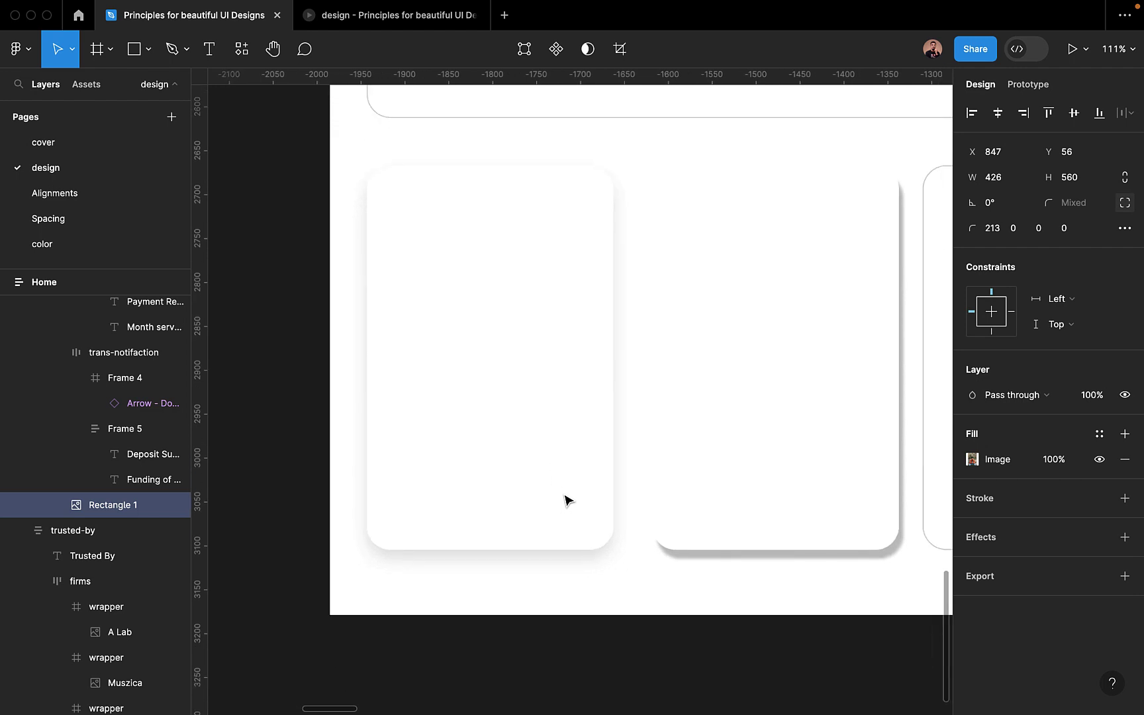
click(533, 493)
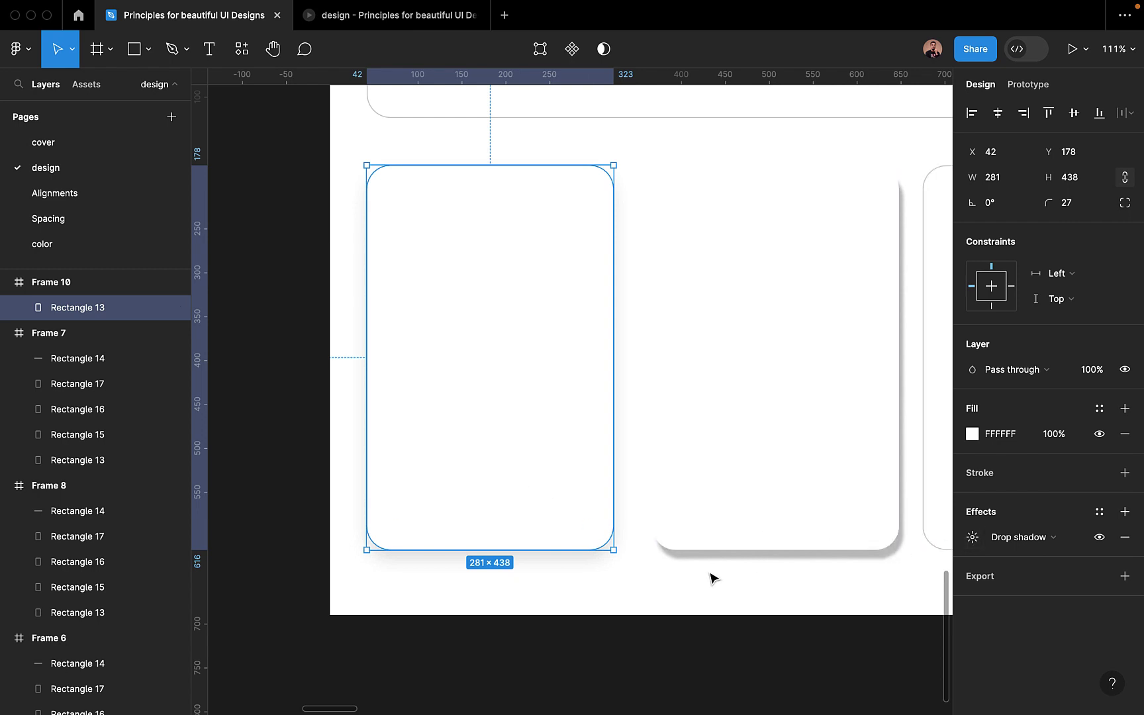
scroll(692, 599, down, 10)
scroll(693, 600, down, 1)
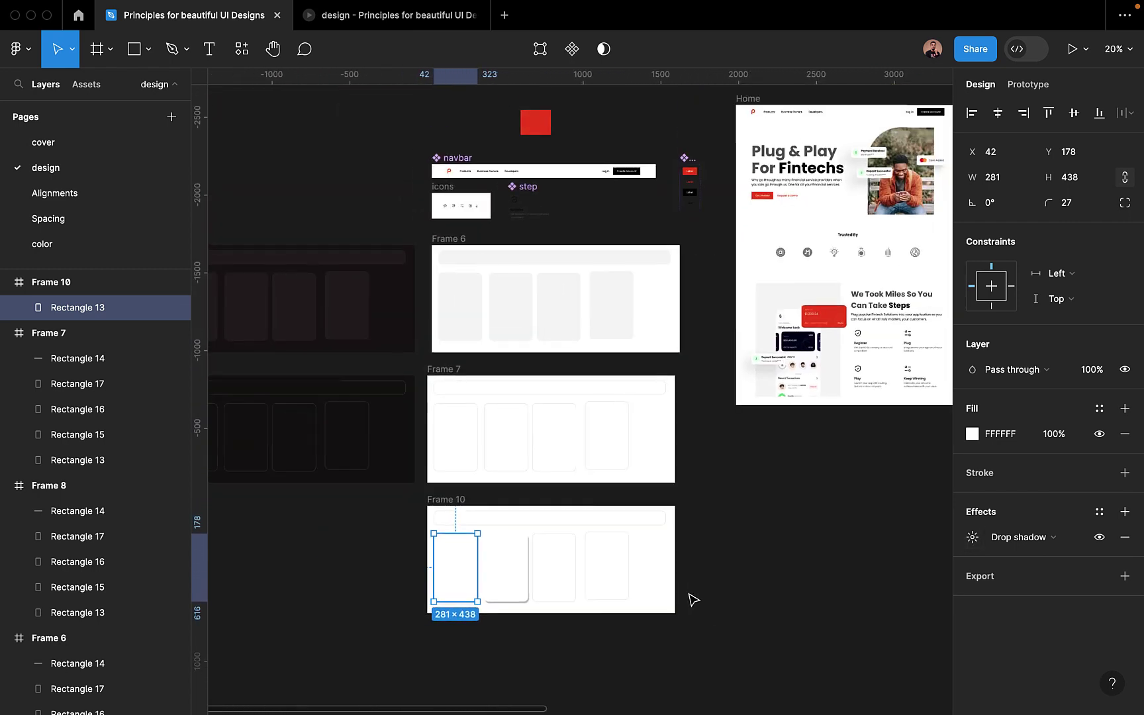
Examine the filled cards in Frame 6 and the outlined cards in Frame 7 for comparison.
scroll(582, 356, up, 5)
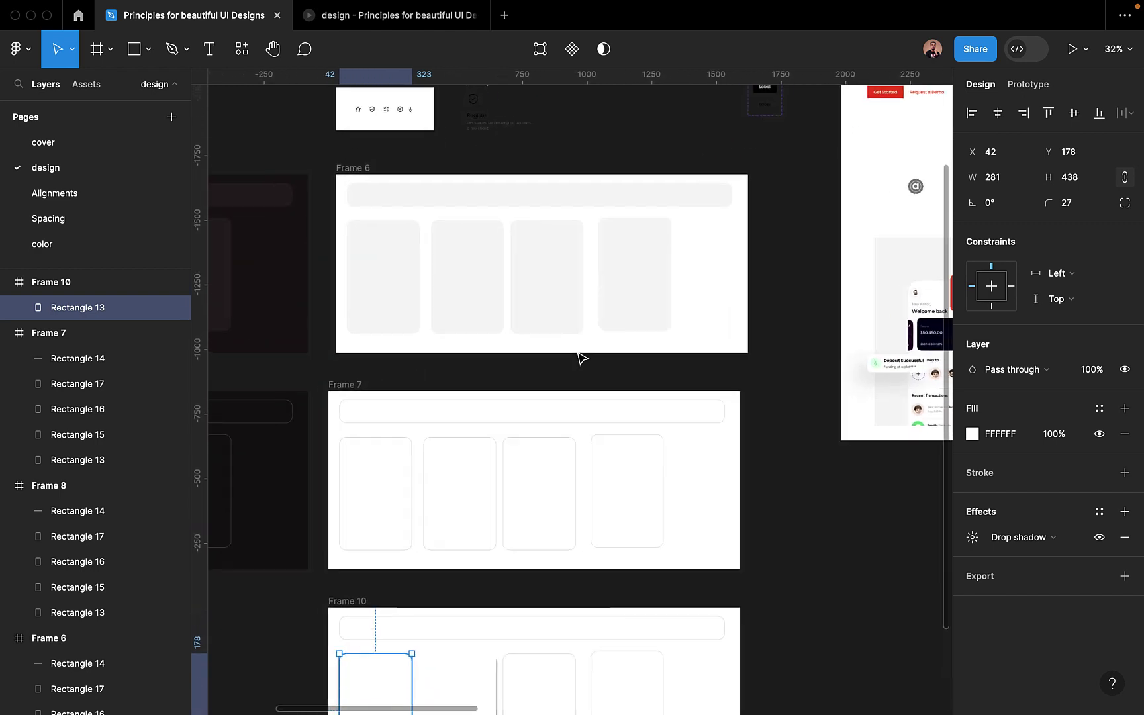
click(690, 289)
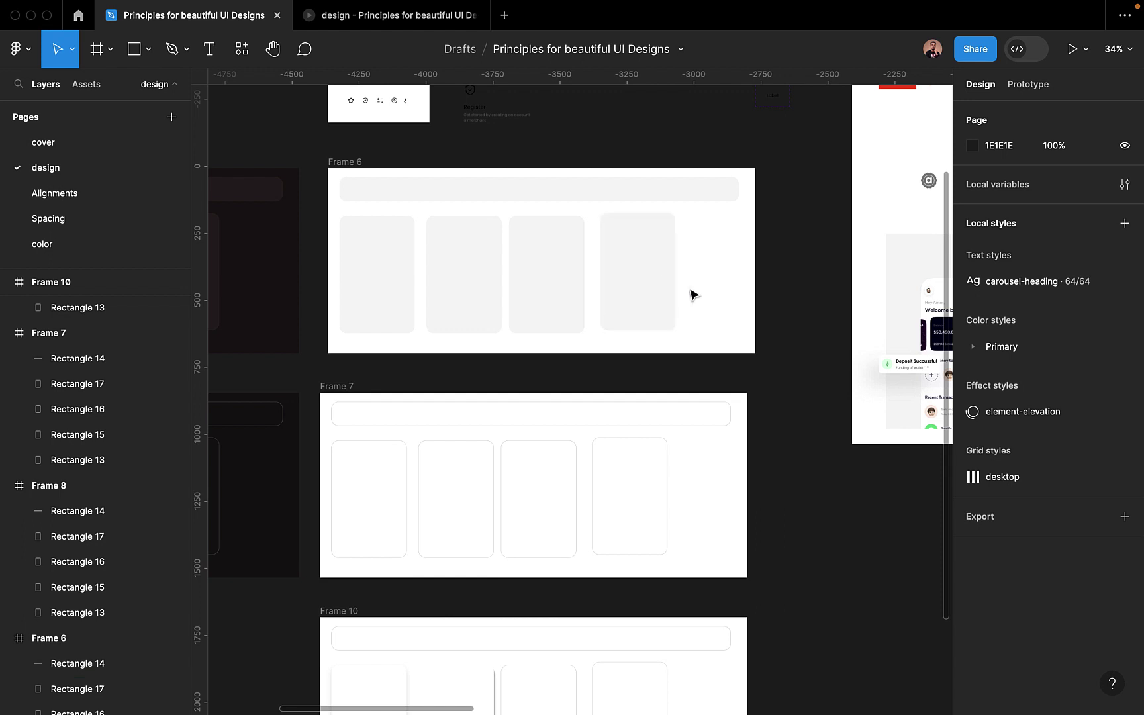
scroll(620, 447, down, 2)
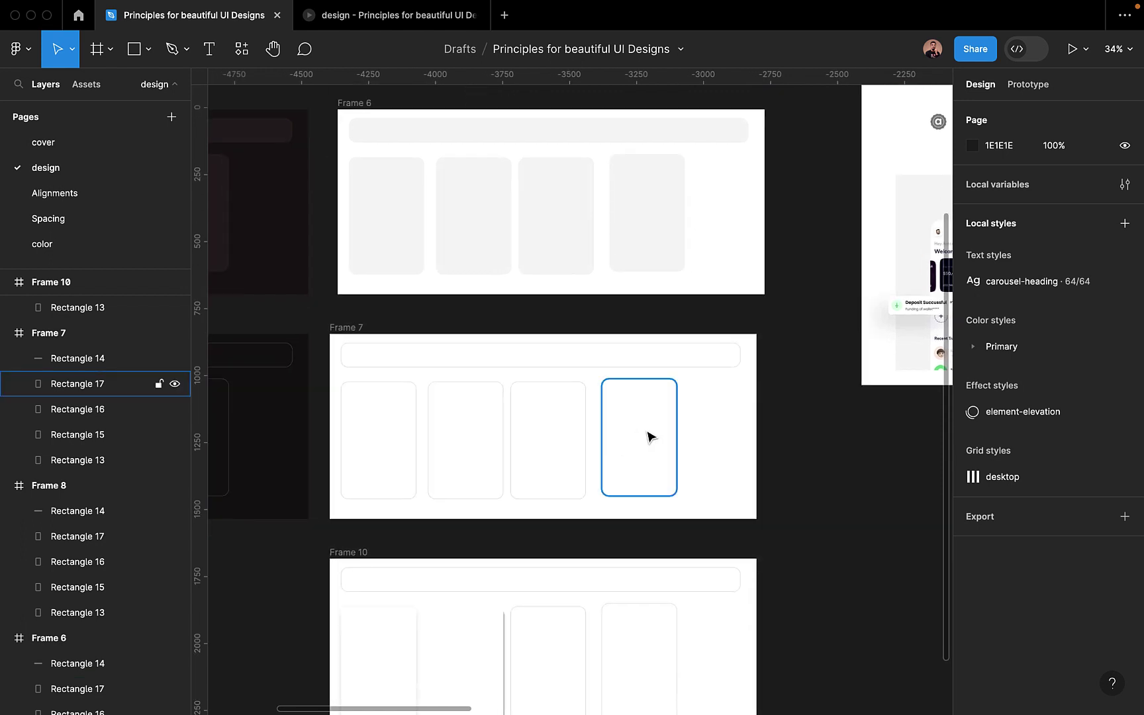
click(651, 437)
click(688, 434)
click(641, 439)
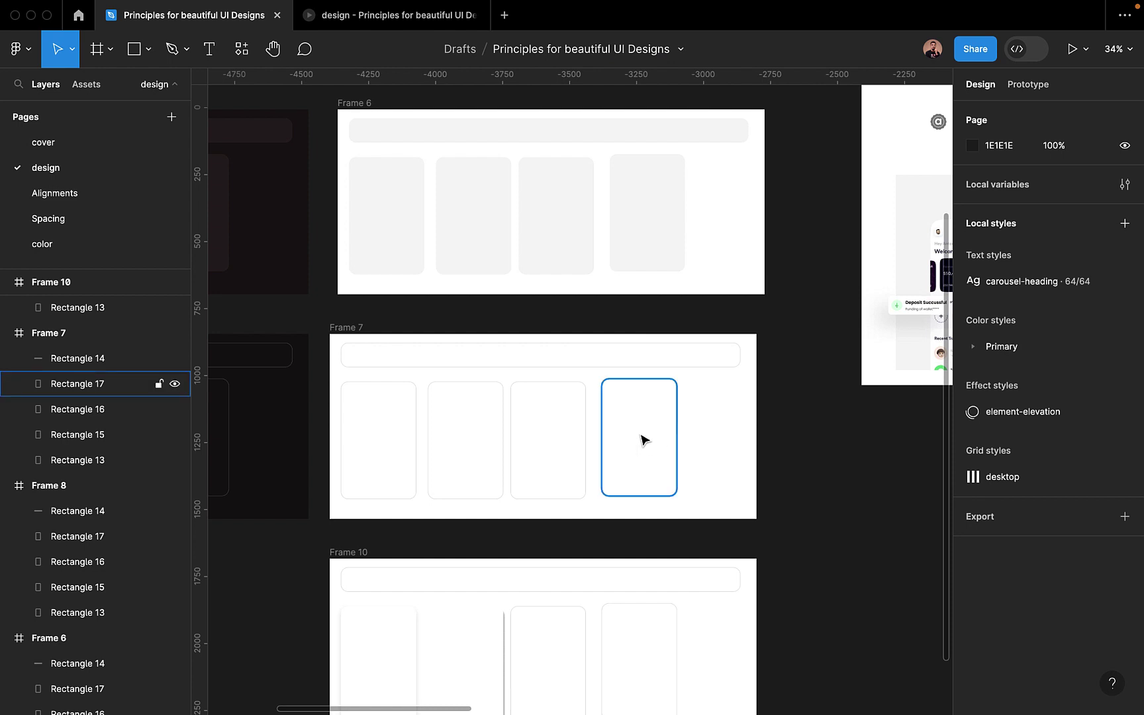
click(699, 442)
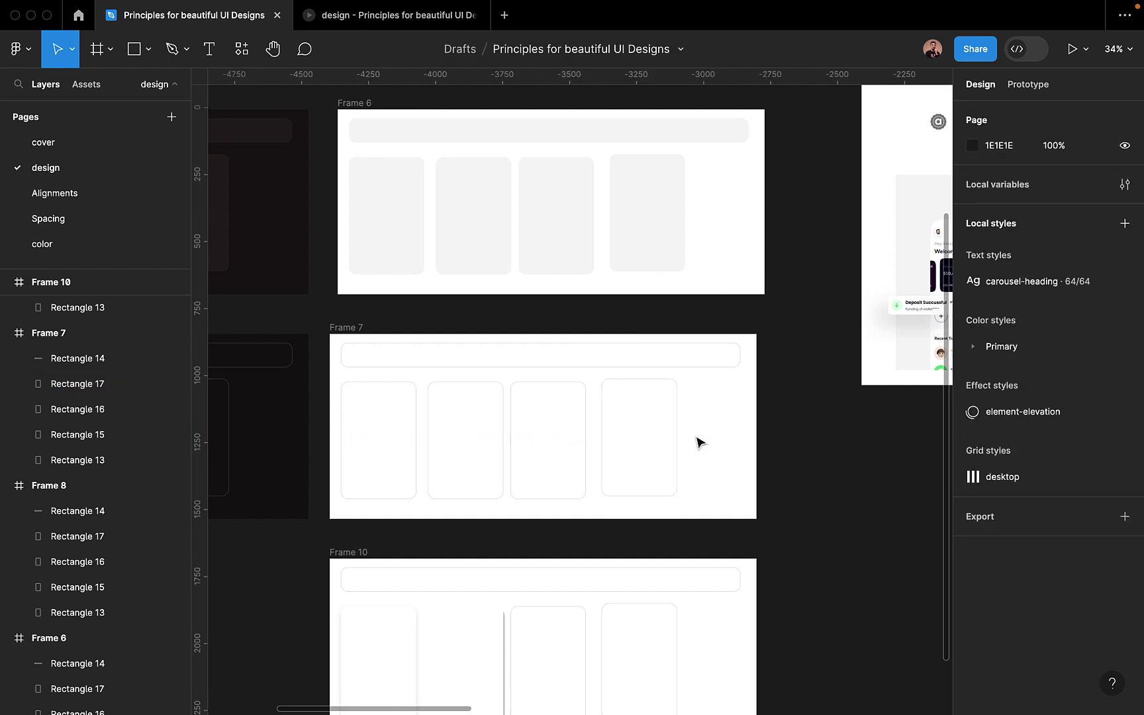
scroll(677, 442, up, 5)
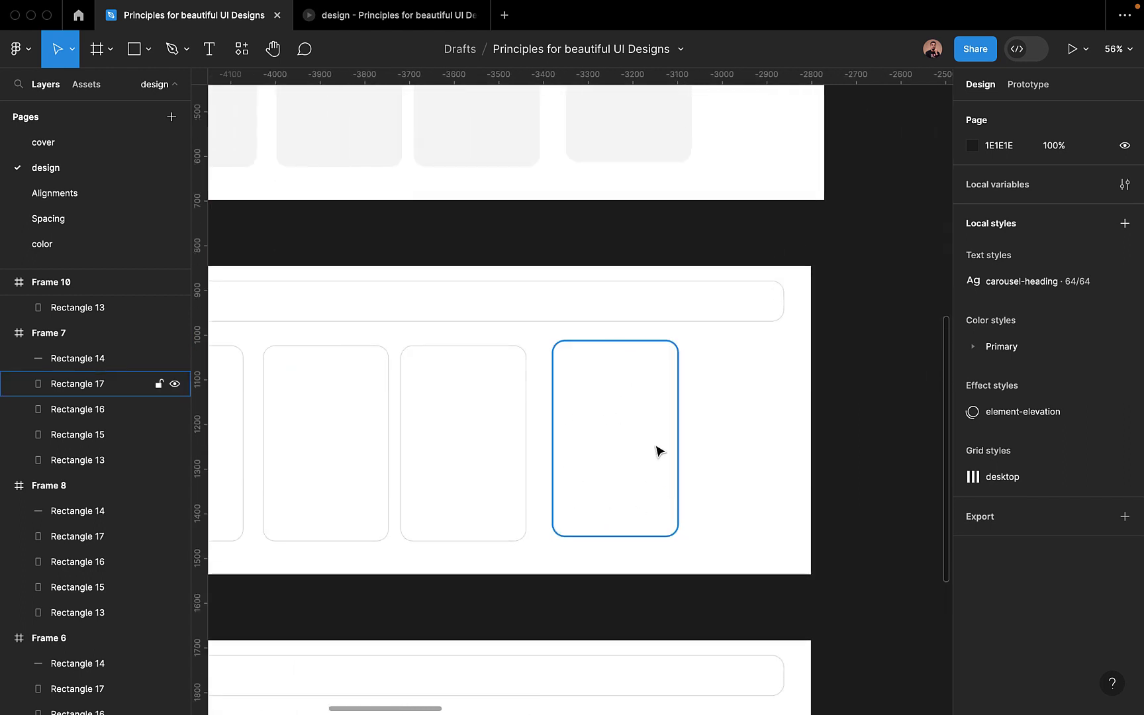
scroll(707, 542, down, 5)
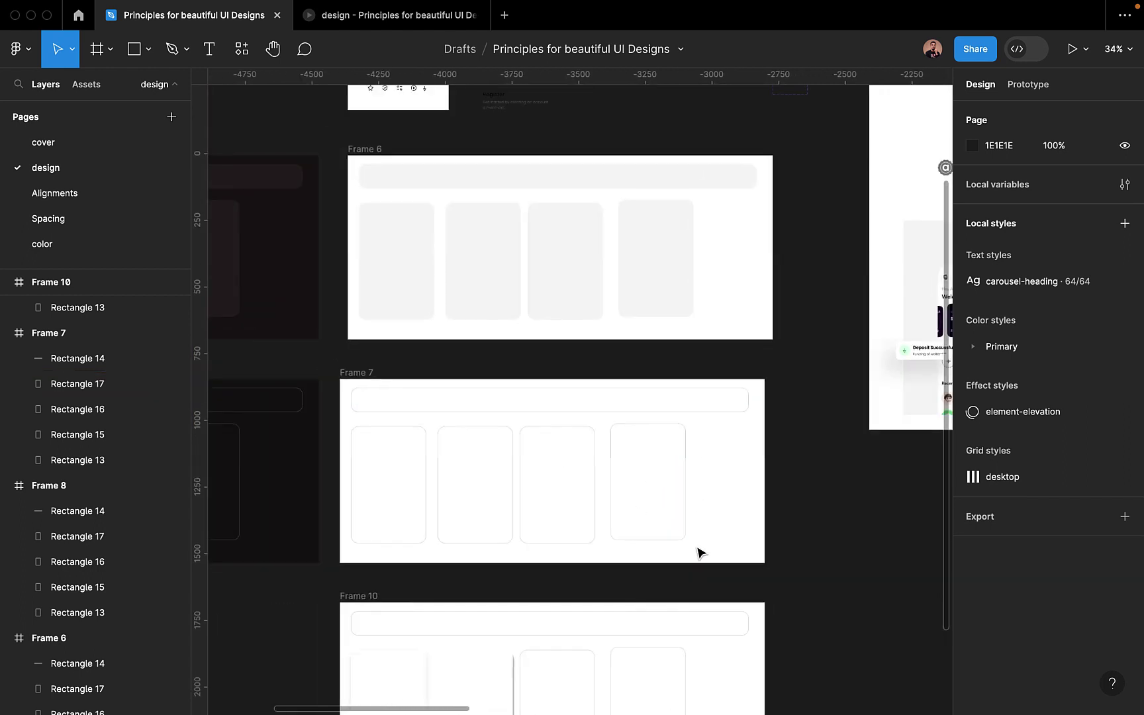
Examine the card shadows in Frame 10 up close and check the leftmost card's drop shadow settings.
scroll(697, 549, down, 5)
scroll(700, 551, up, 4)
scroll(702, 553, left, 3)
scroll(702, 553, up, 2)
scroll(702, 552, left, 3)
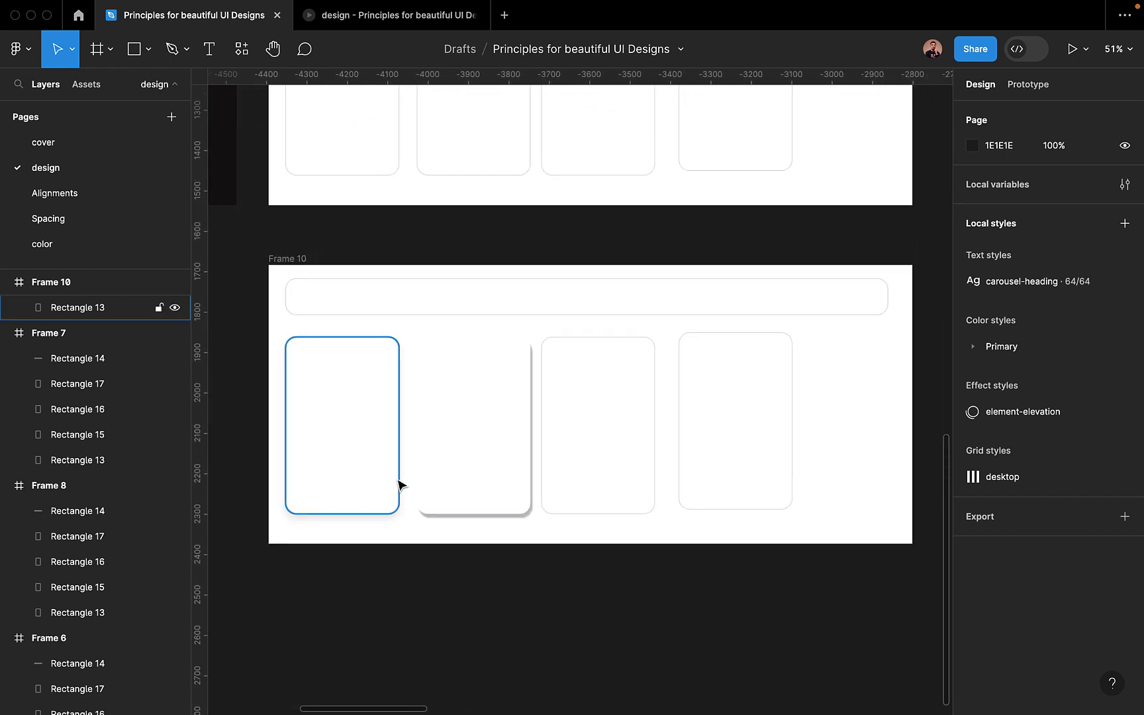
scroll(399, 483, up, 3)
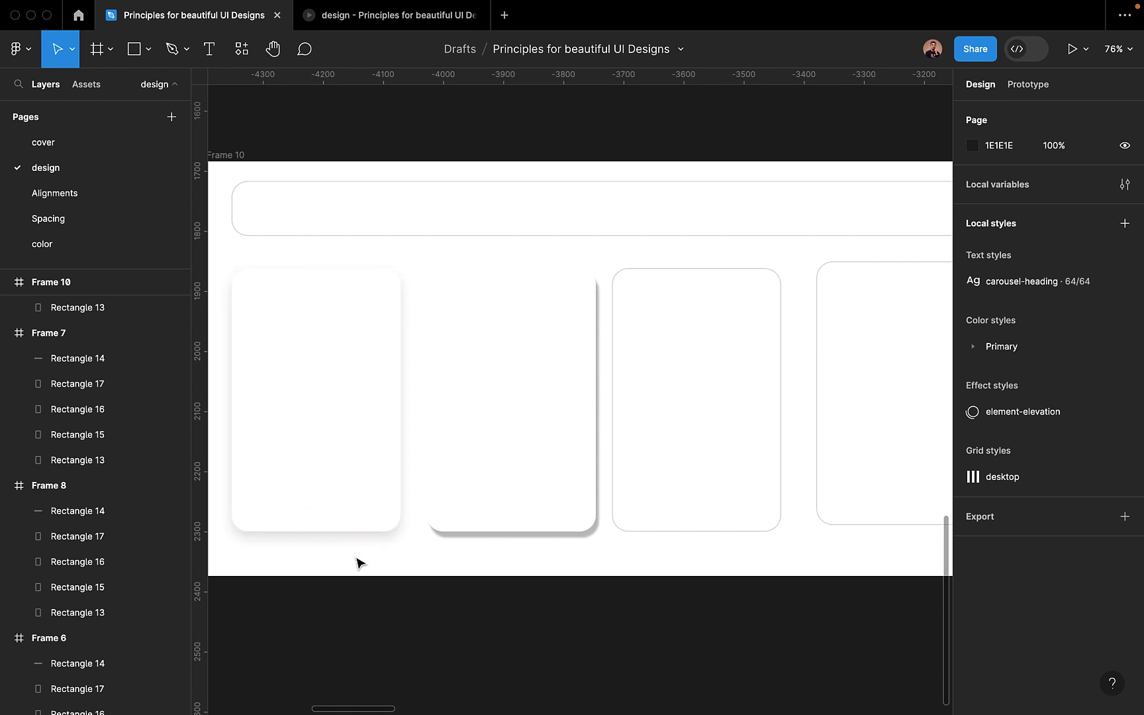
scroll(396, 585, down, 3)
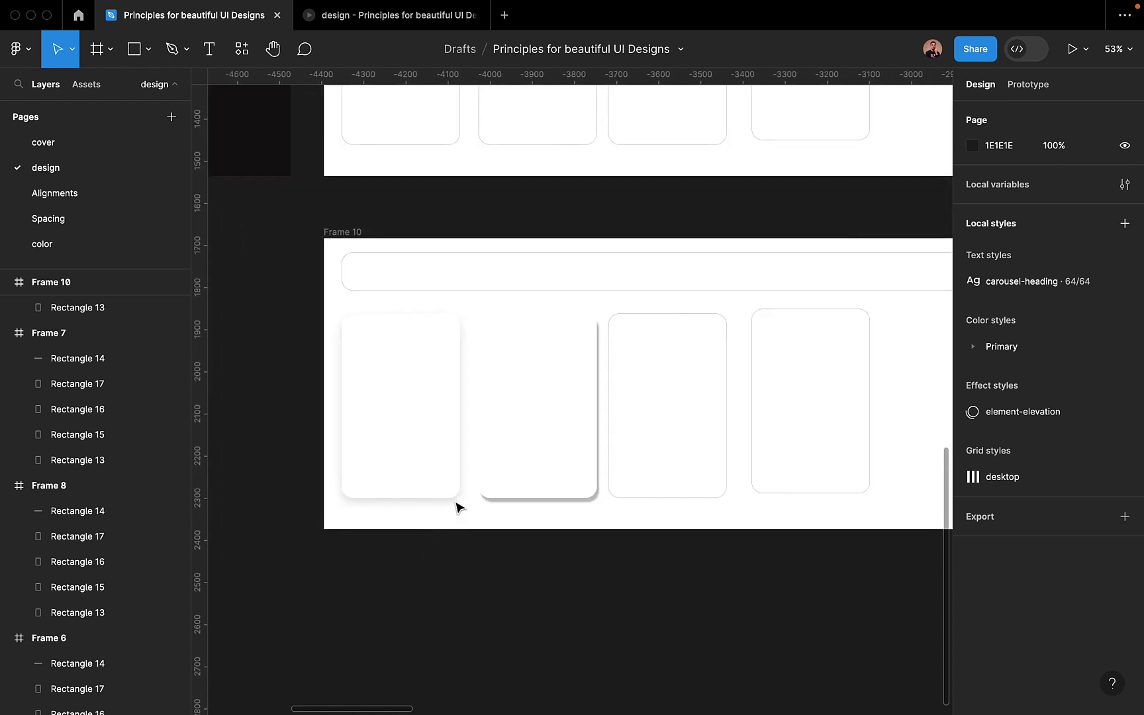
scroll(457, 506, up, 5)
scroll(457, 506, down, 5)
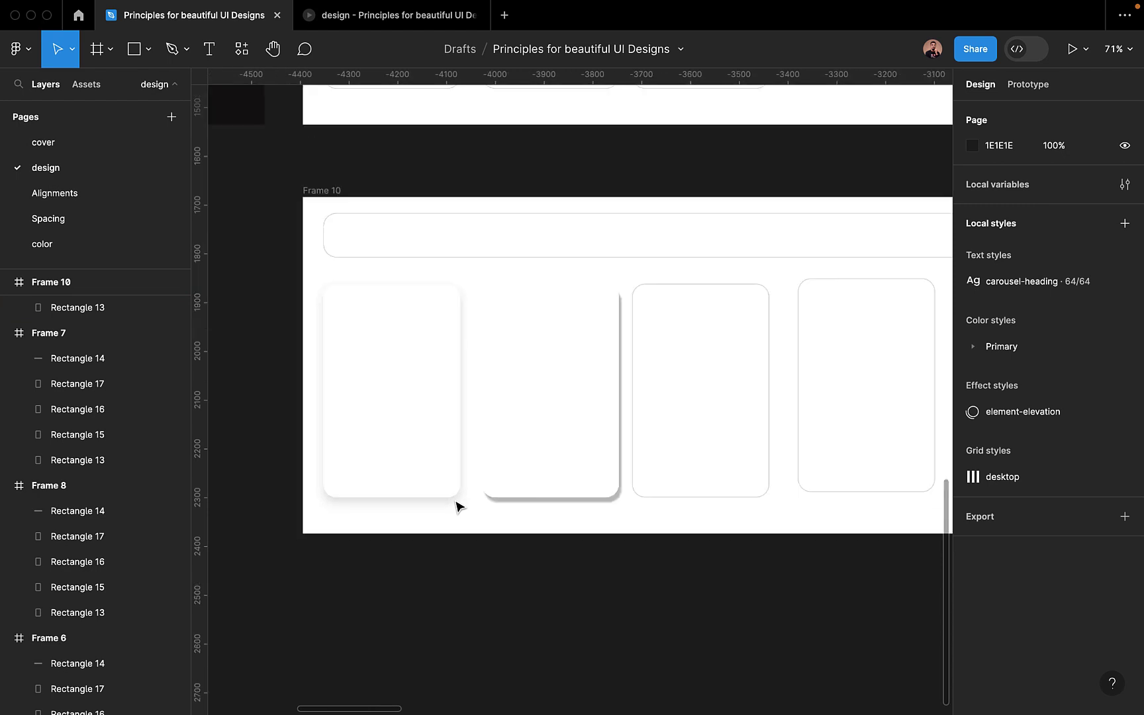
scroll(409, 439, up, 3)
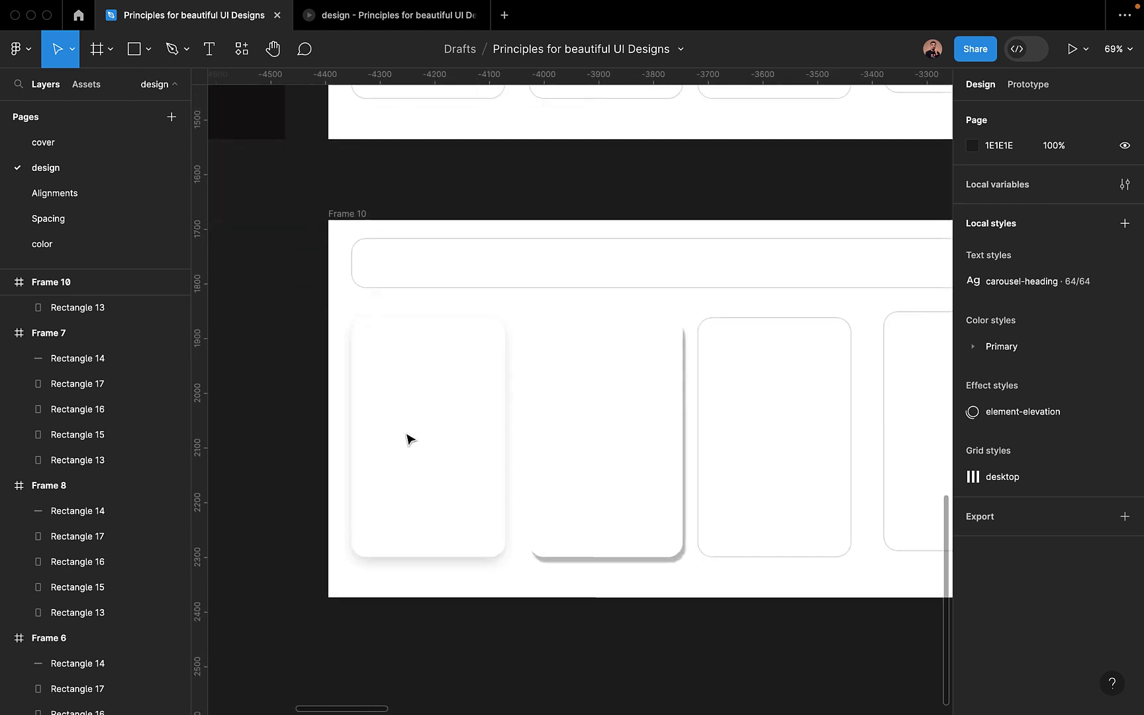
click(406, 439)
click(973, 538)
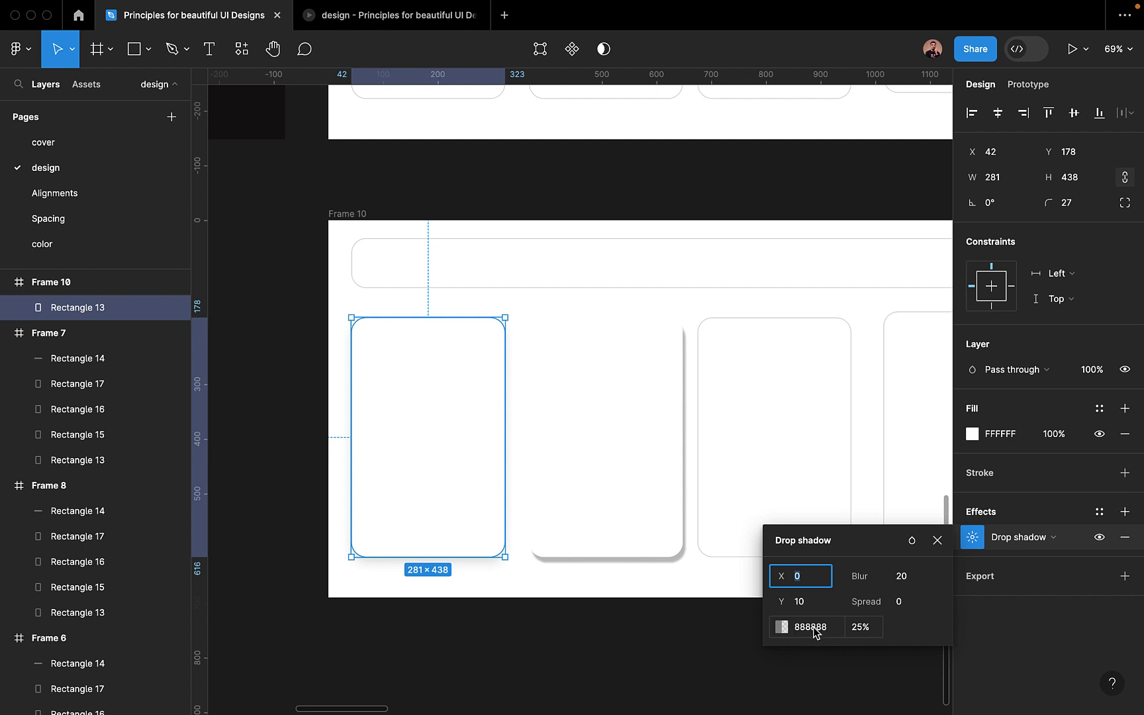
click(938, 542)
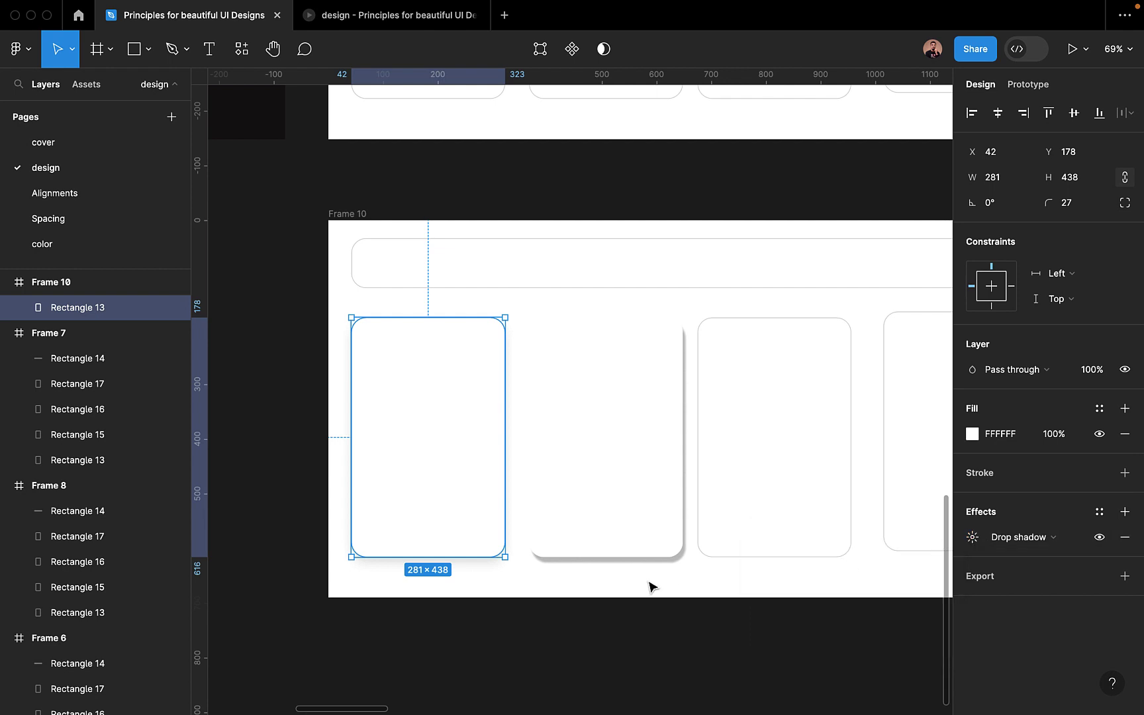
Set both the stroke and the fill of the third card in Frame 10 to yellow FFBE17.
scroll(662, 570, right, 5)
click(574, 514)
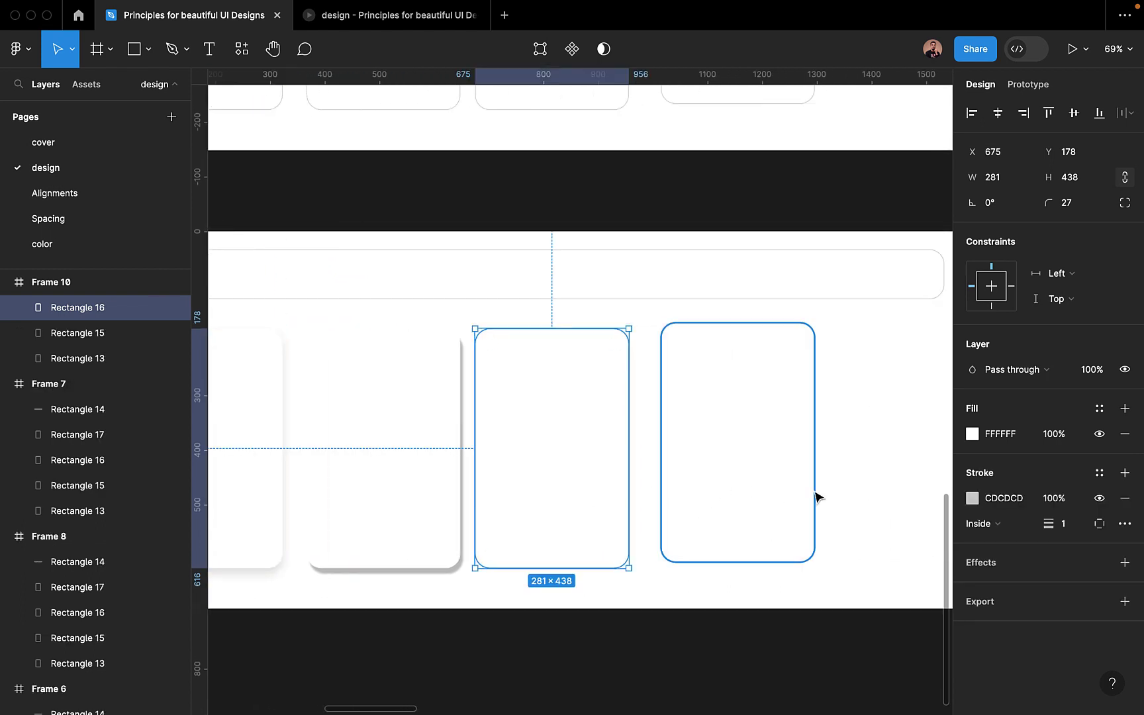
click(972, 498)
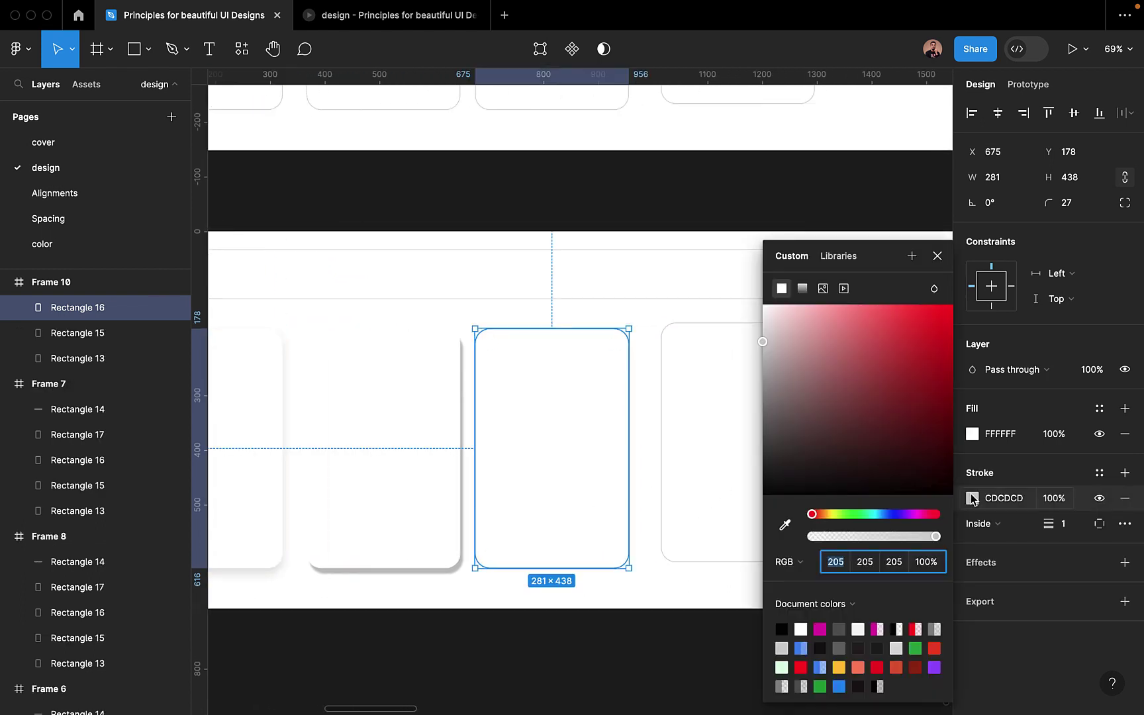
click(840, 667)
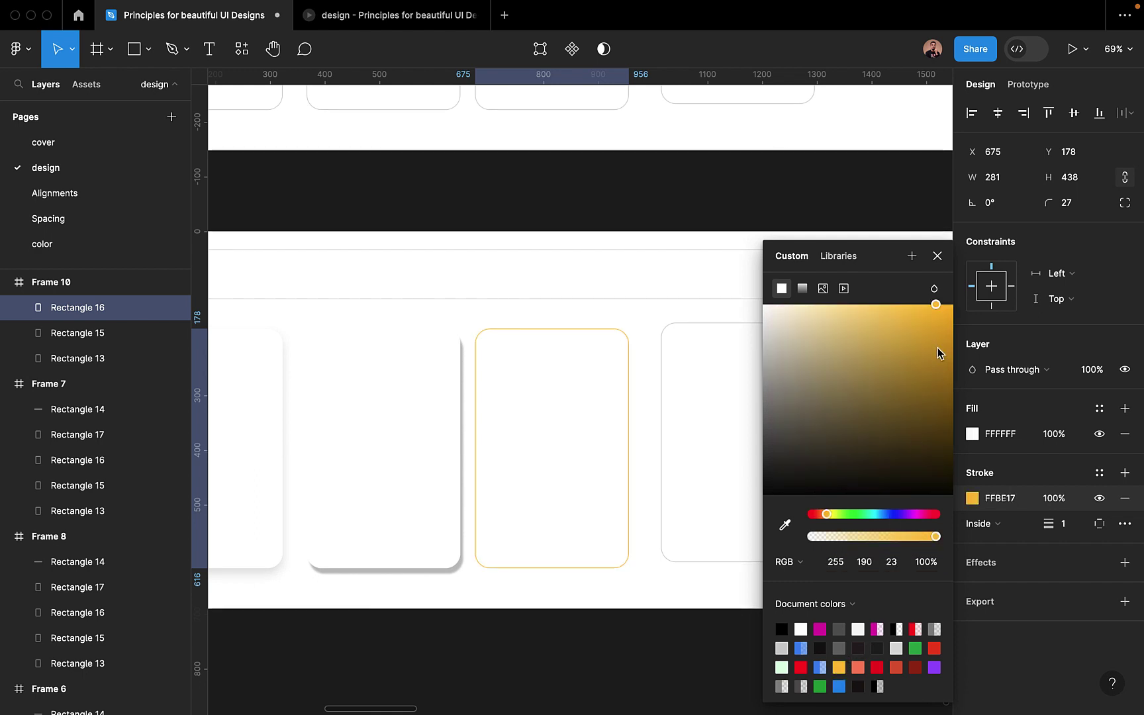
click(972, 433)
click(974, 433)
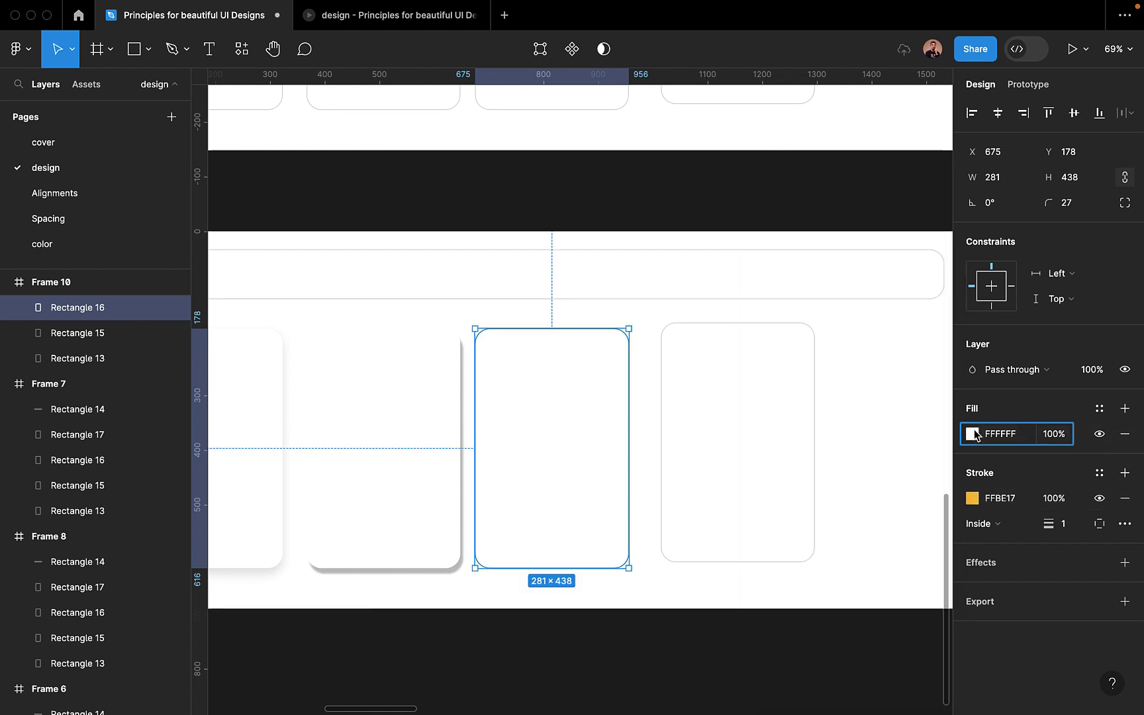
click(971, 434)
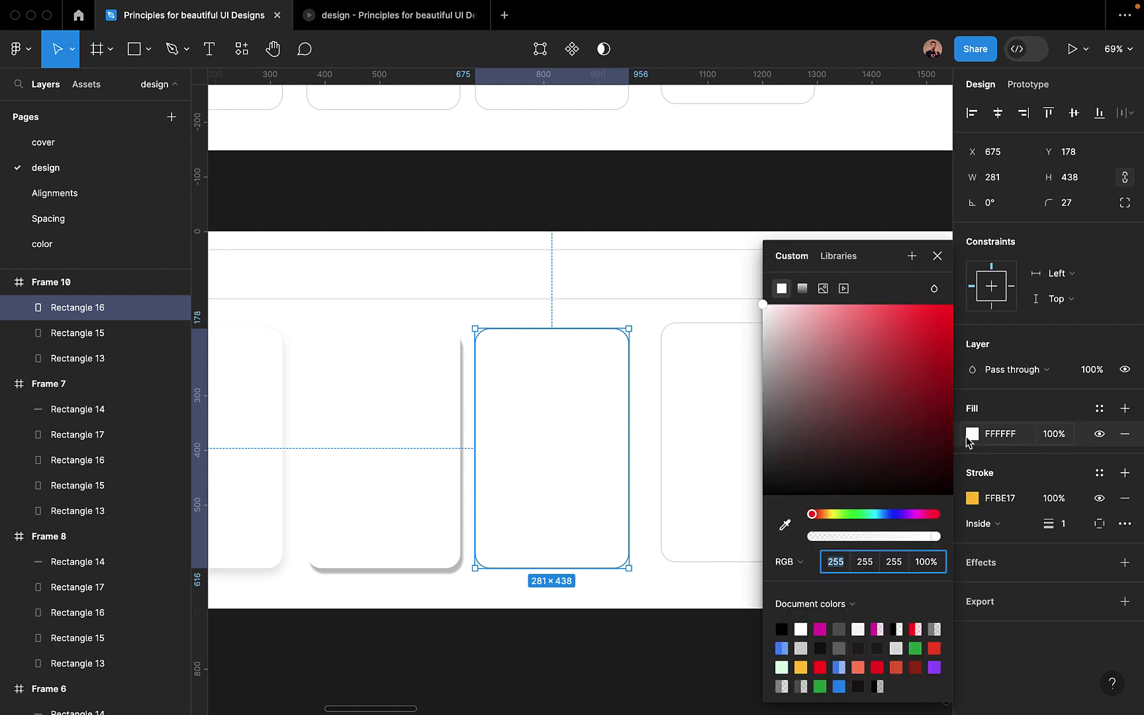
click(802, 667)
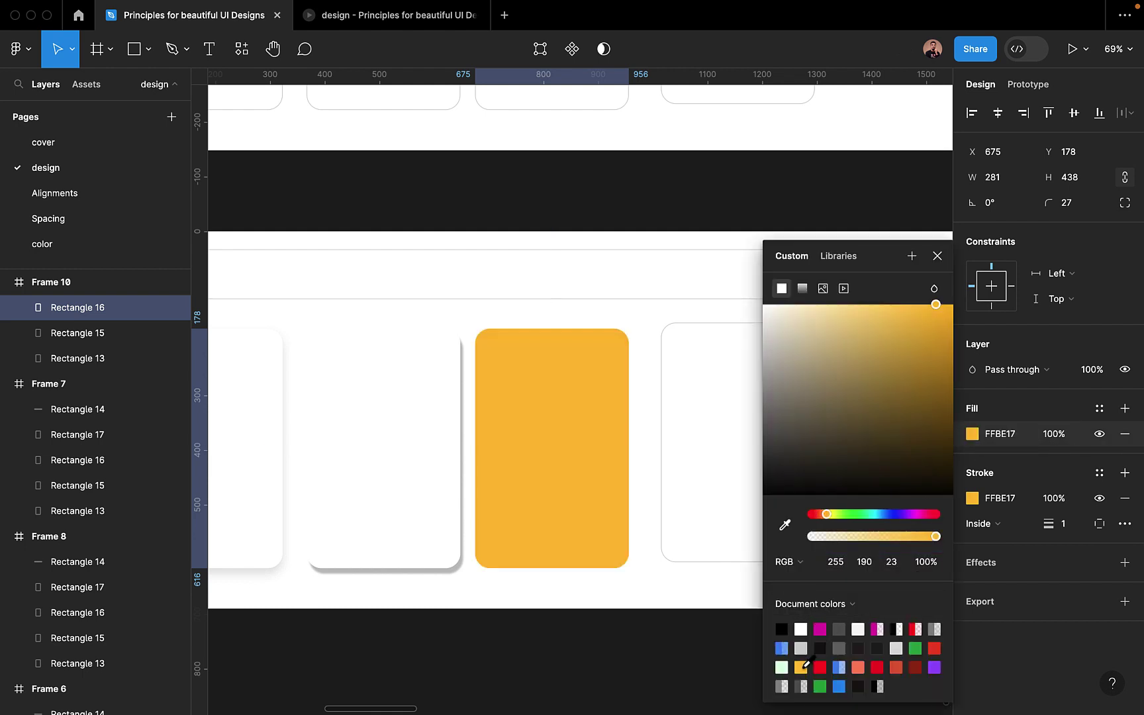
click(937, 256)
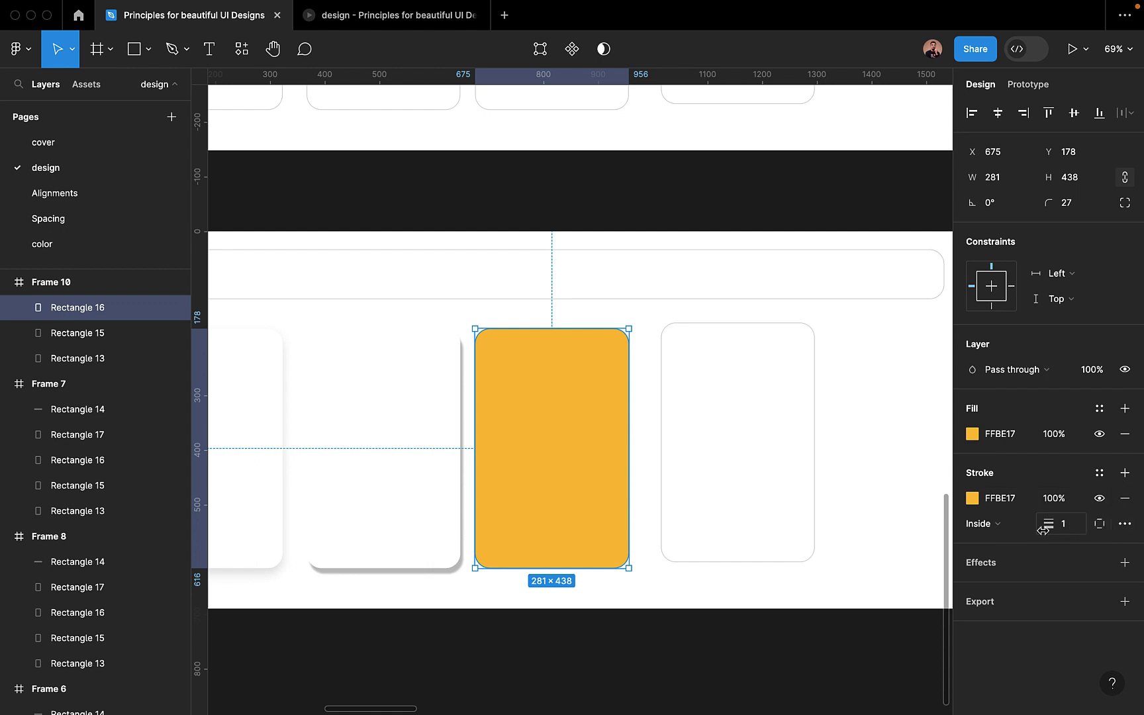
Give the yellow card a black 000000 stroke with a thickness of 5, positioned outside its edge.
click(997, 498)
text(000000)
key(Return)
click(1065, 524)
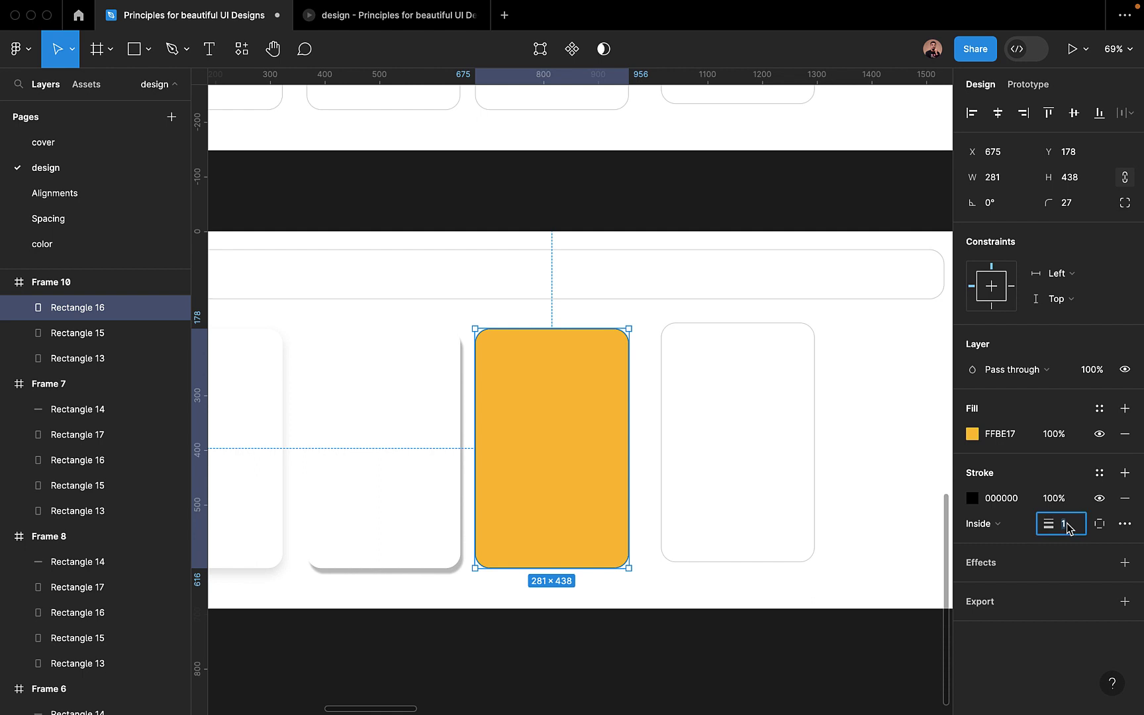
text(5)
key(Return)
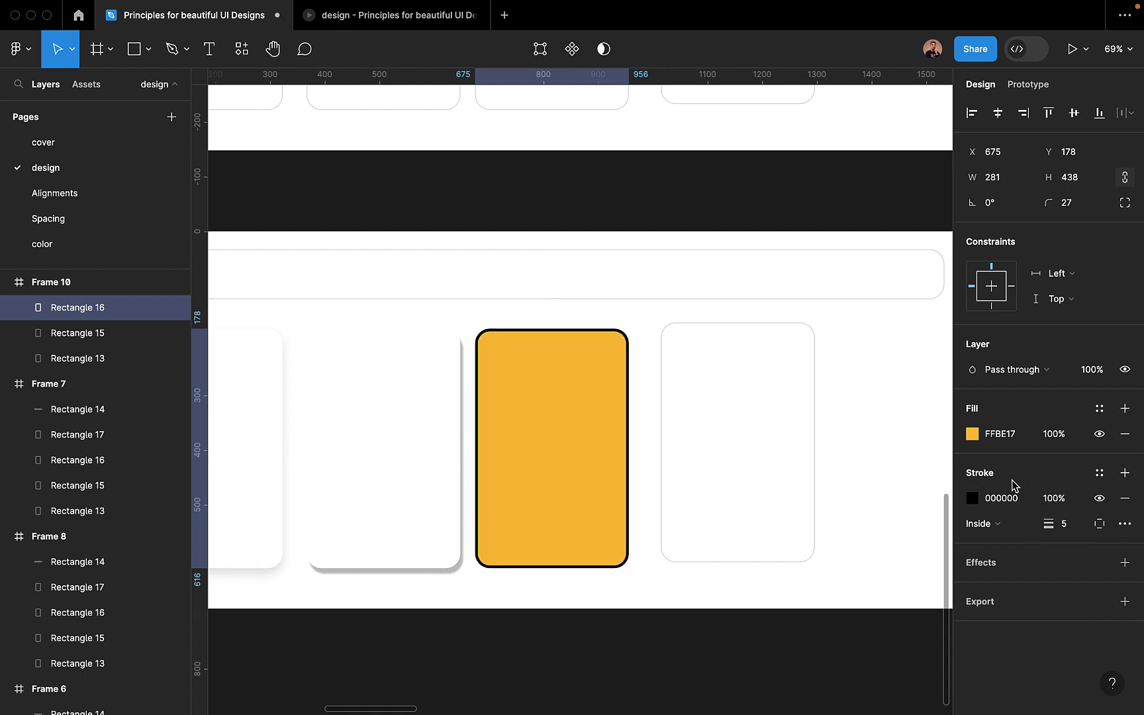
click(1019, 526)
click(1017, 543)
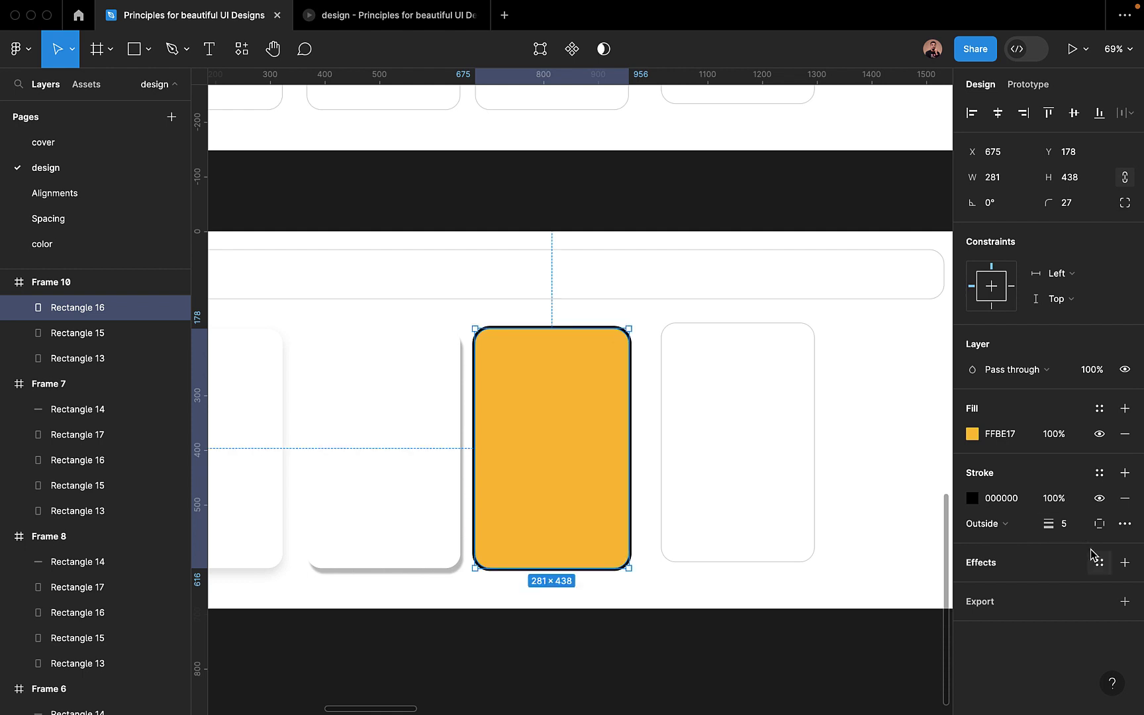
Add a drop shadow to the yellow card and set the shadow's opacity to 100%.
click(1125, 562)
click(972, 588)
click(870, 680)
text(100)
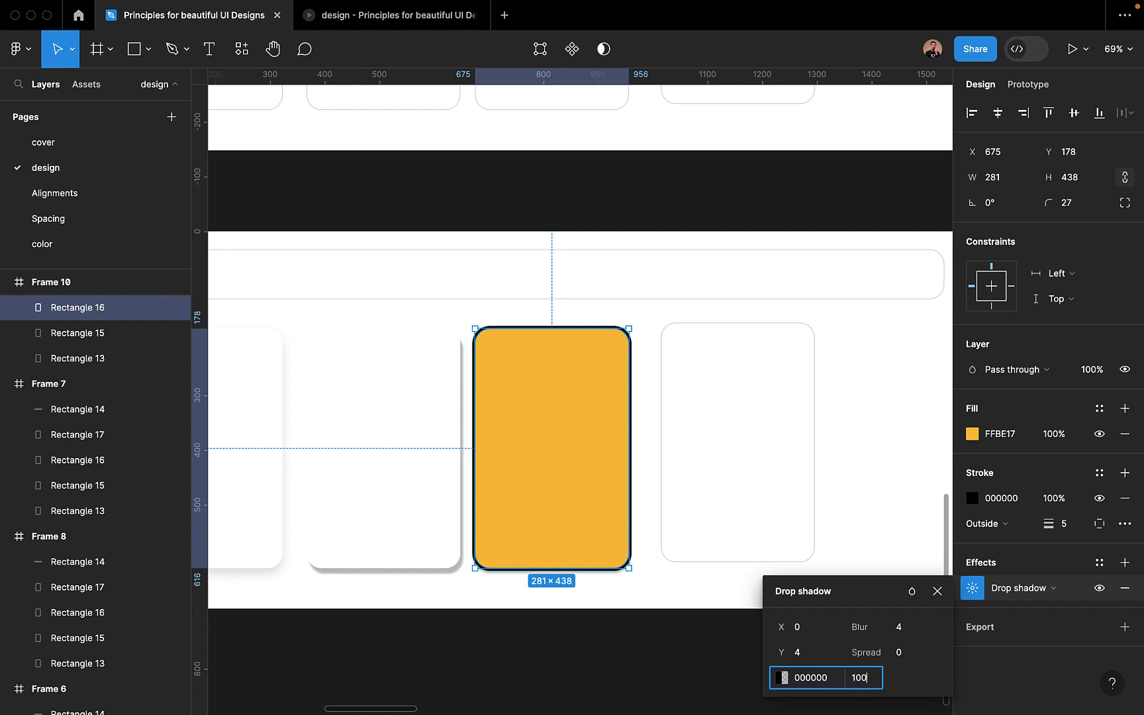
key(Return)
Set the yellow card's drop shadow to X 10, Y 10 and blur 0 for a hard-edged offset.
click(813, 656)
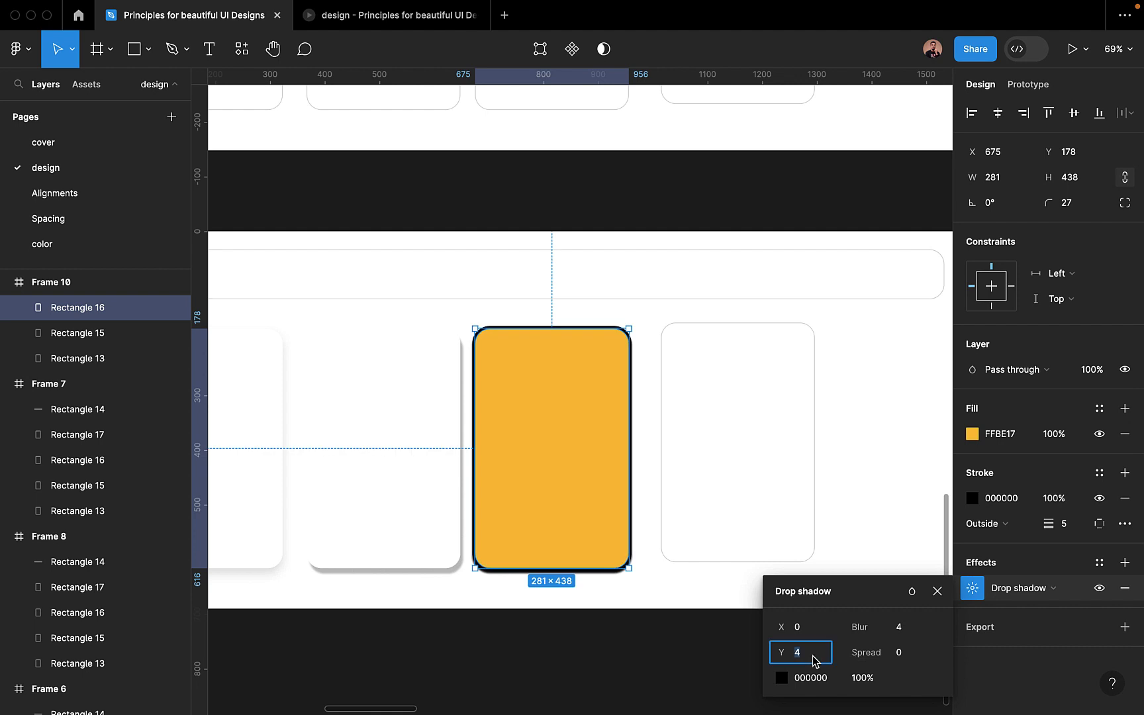
key(Return)
click(902, 629)
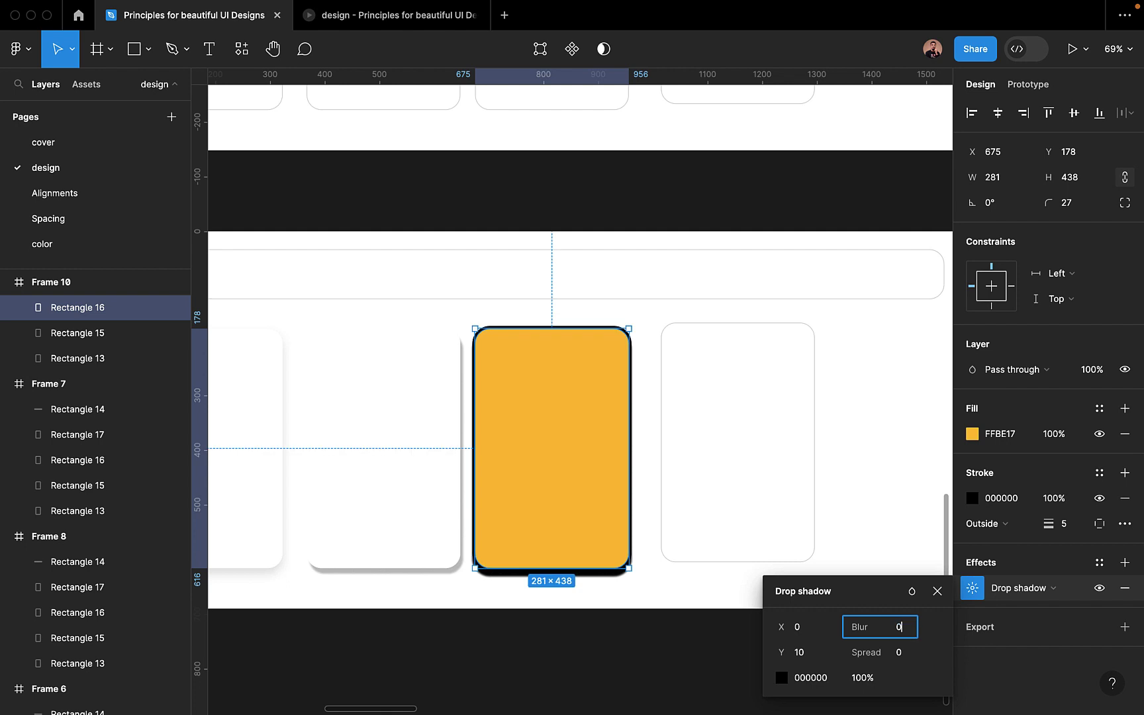
text(0)
key(Return)
click(821, 634)
text(10)
key(Return)
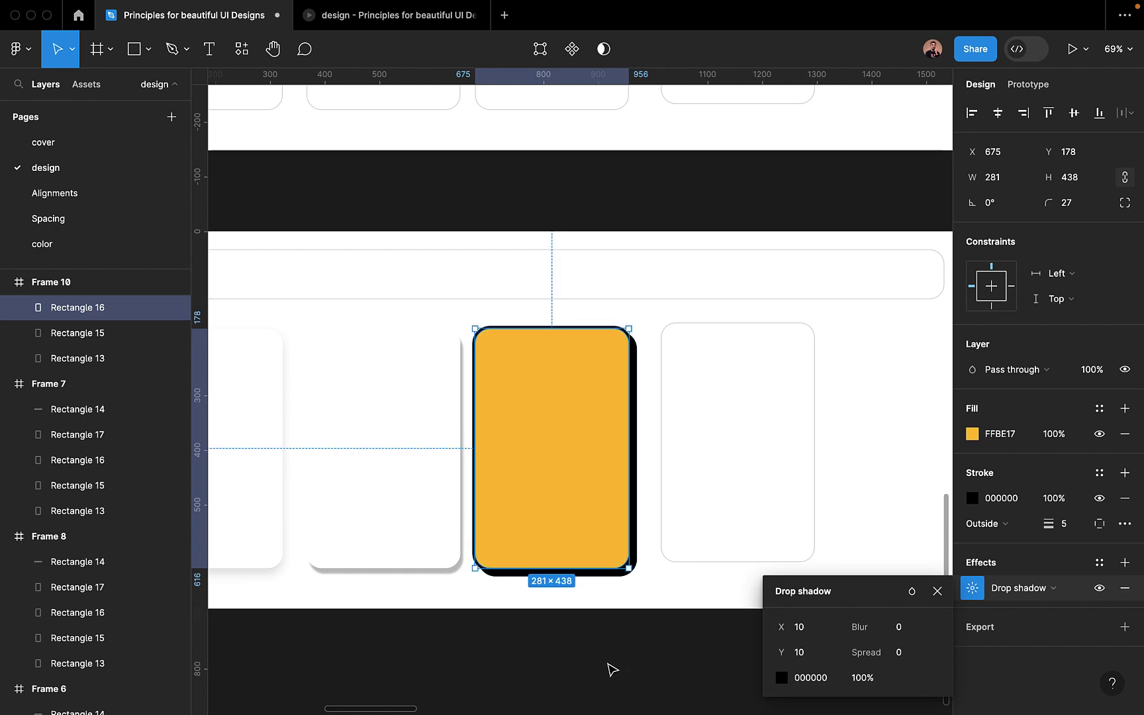
click(610, 670)
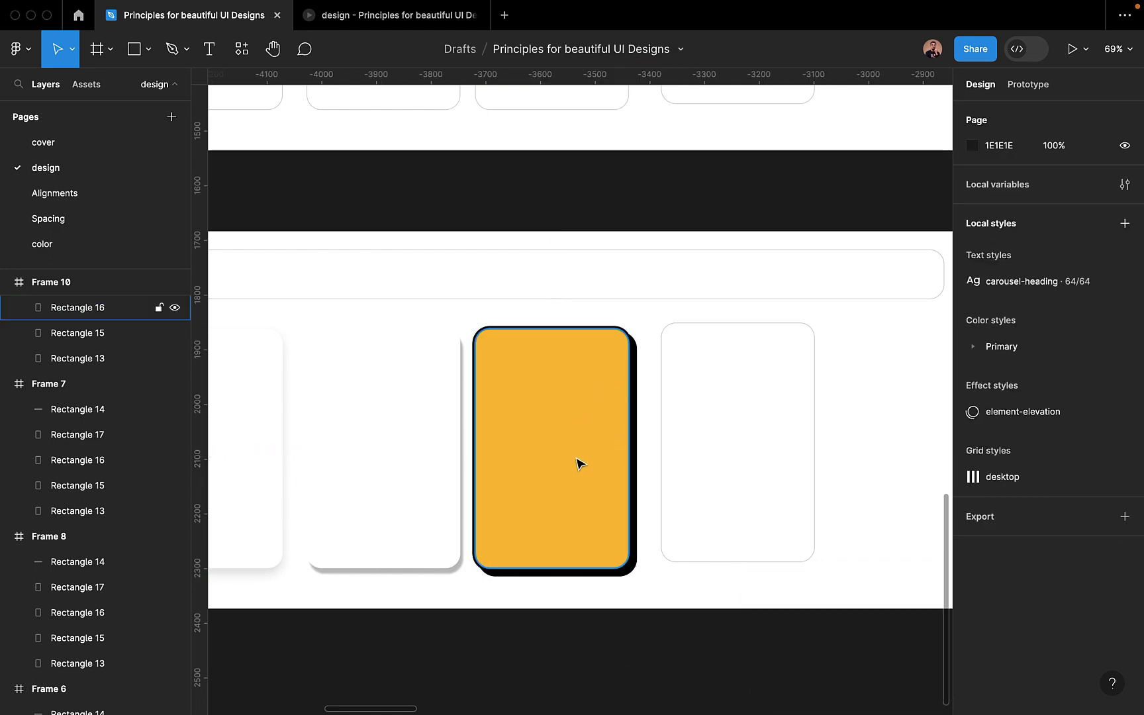
Switch to the browser and browse the brutalism UI design images, previewing the Neo-Brutalism Instagram redesign and the Neubrutalism style example.
key(ctrl+Left)
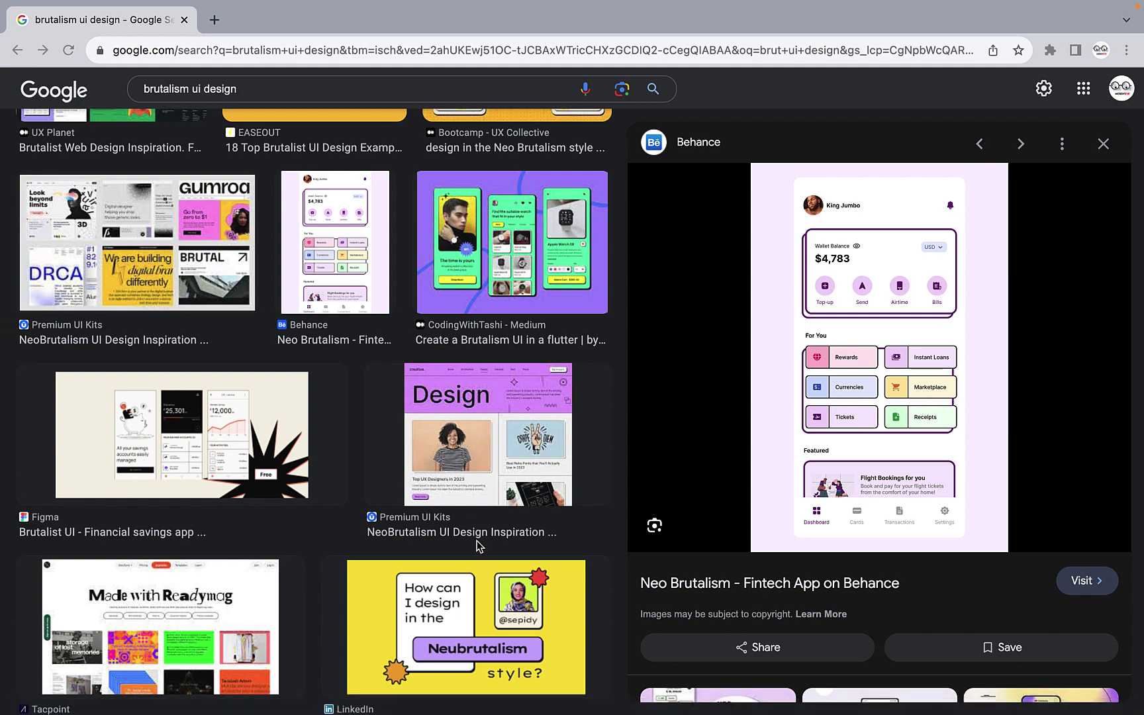
scroll(463, 523, down, 3)
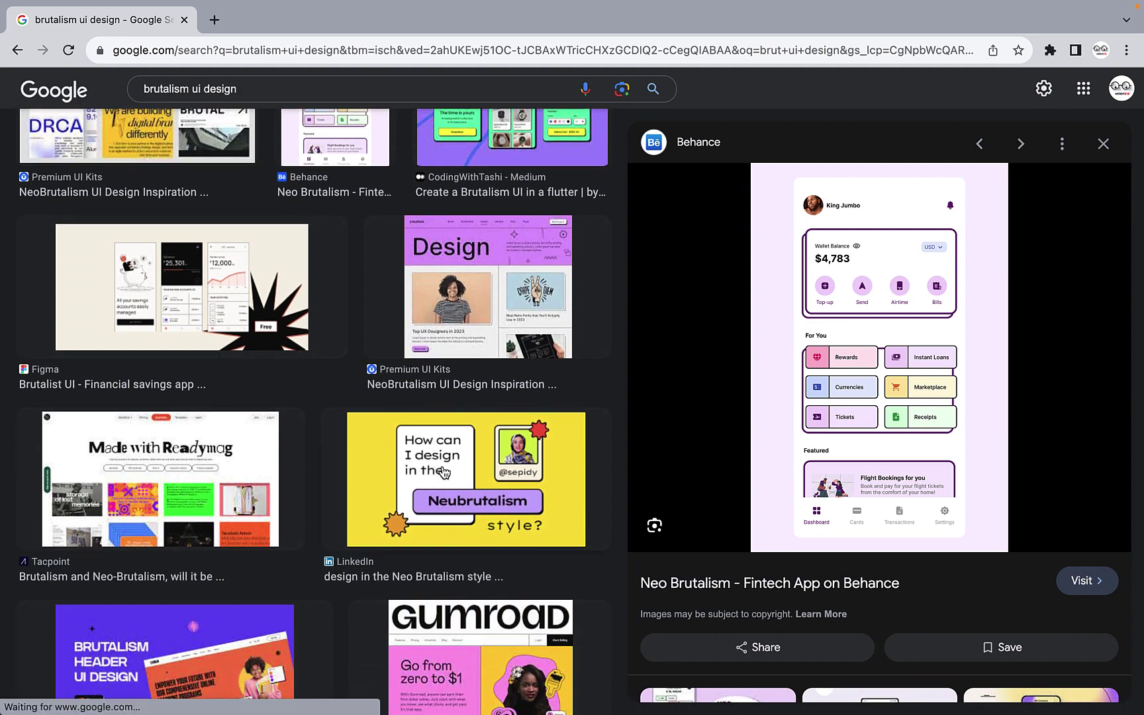
key(Escape)
click(768, 311)
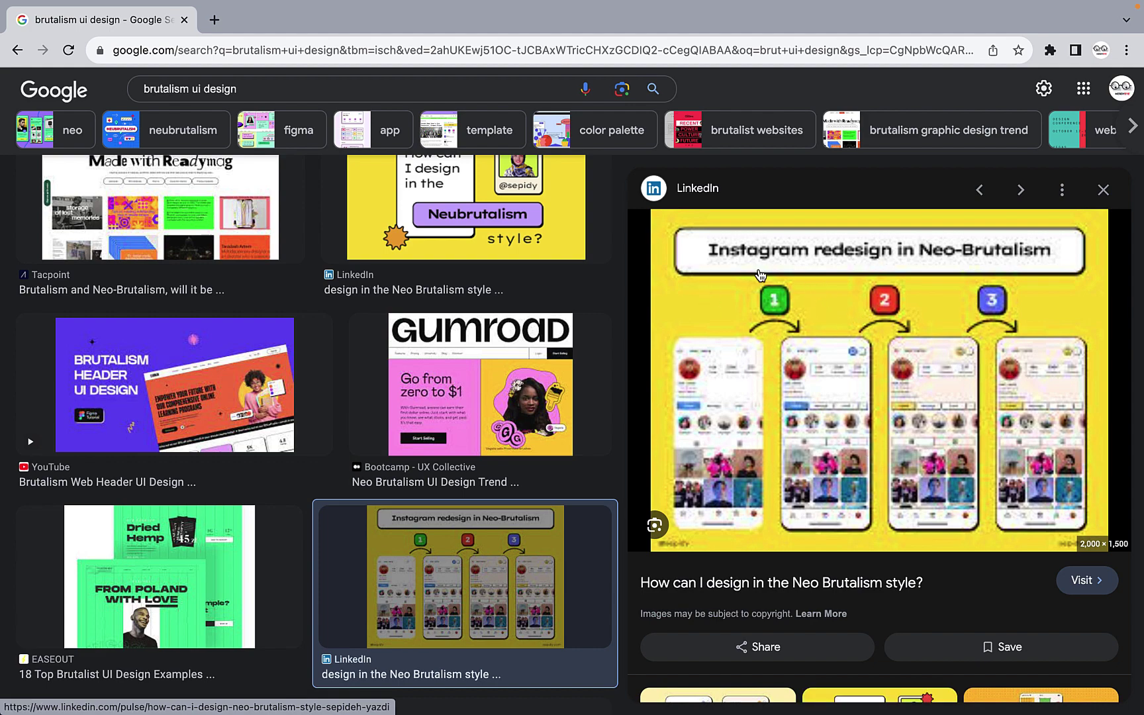
scroll(538, 338, up, 2)
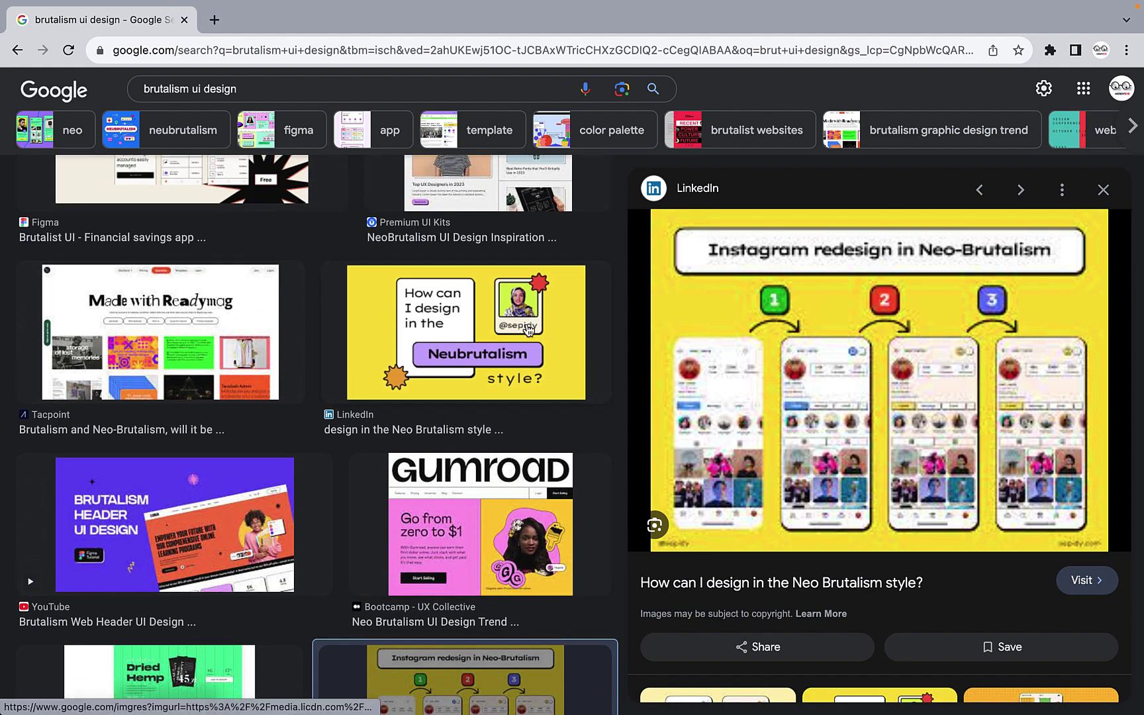
click(528, 330)
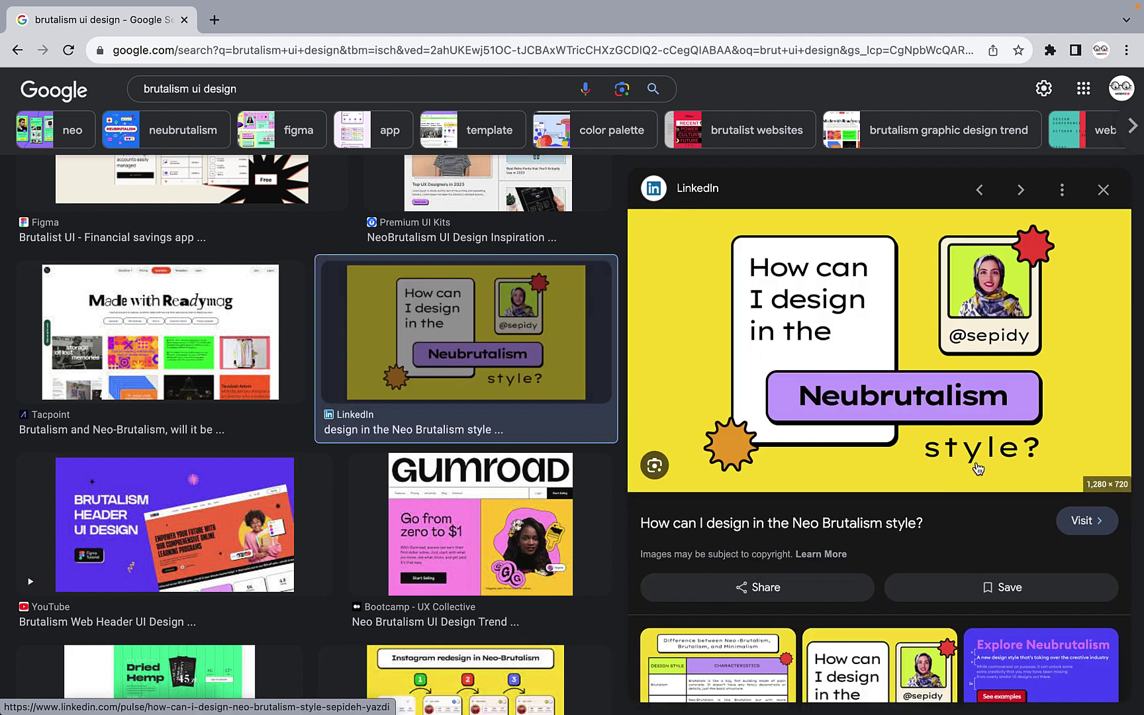
Return to Figma and examine the yellow card's thick outline and hard shadow in Frame 10 up close.
key(ctrl+Right)
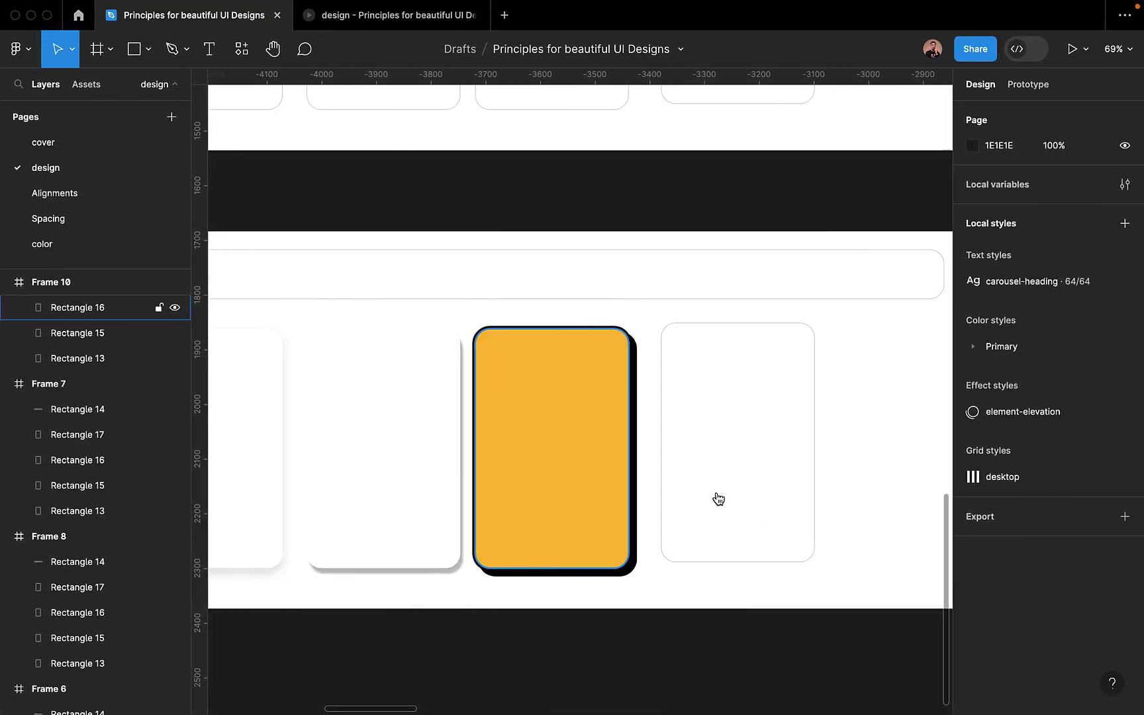
click(568, 484)
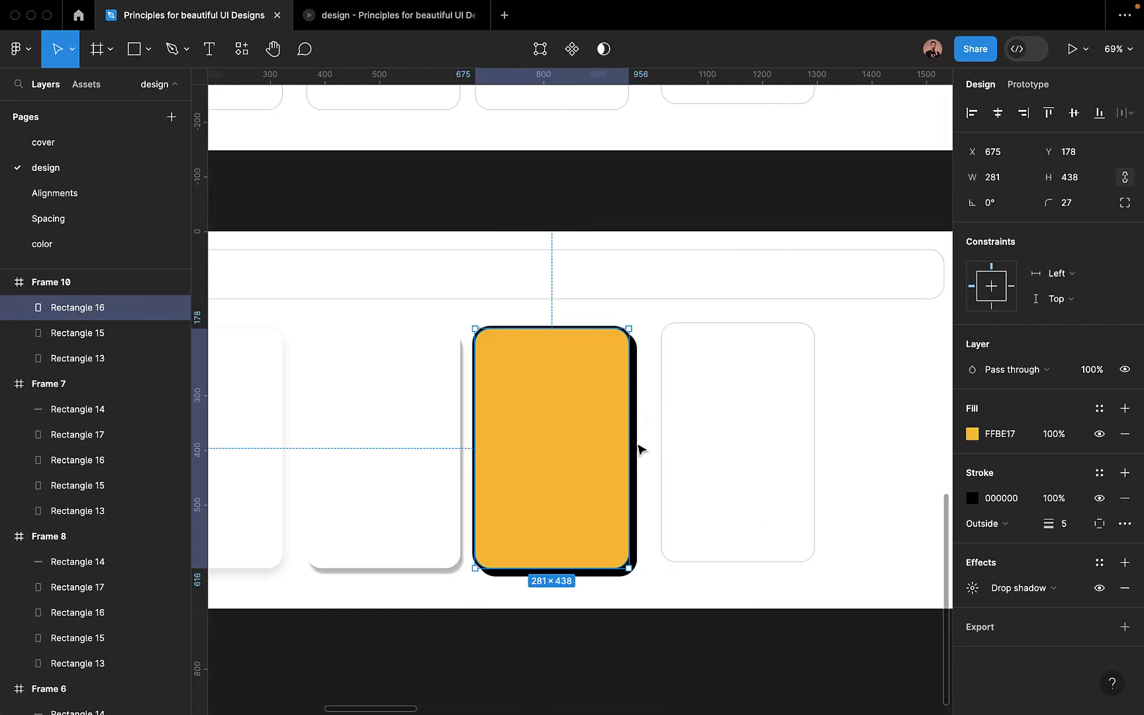
ctrl+scroll(646, 429, up, 3)
ctrl+scroll(630, 464, up, 3)
key(Escape)
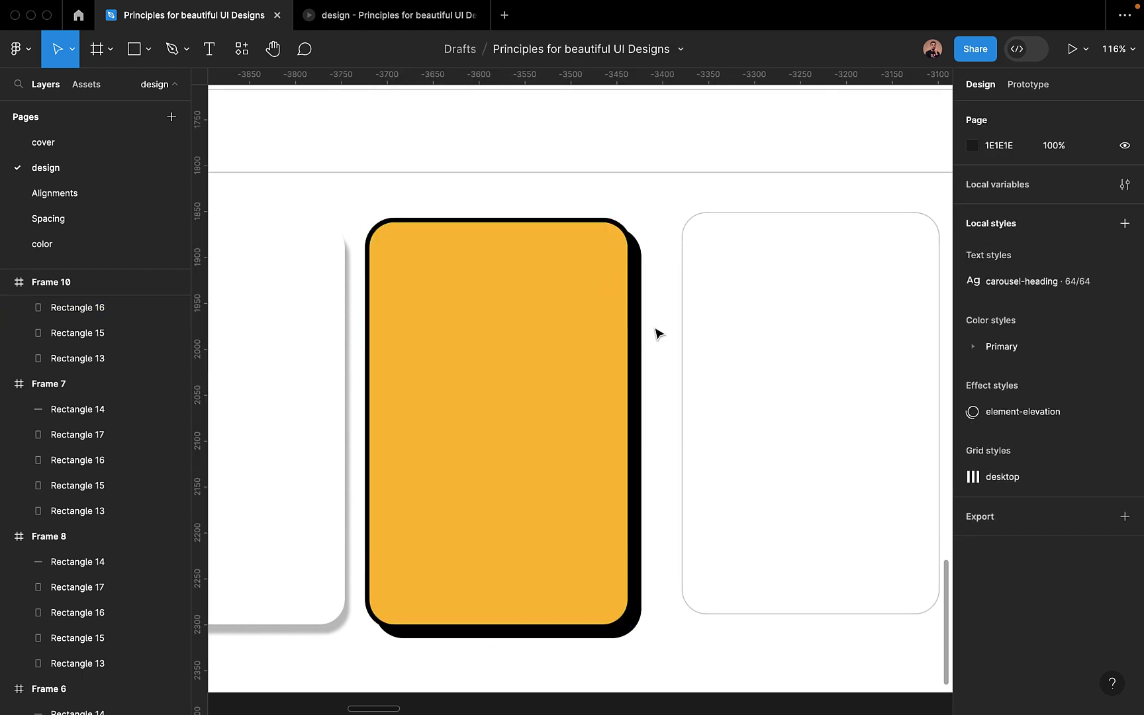
Try shortening the yellow card in Frame 10 to a height of 306.
click(593, 522)
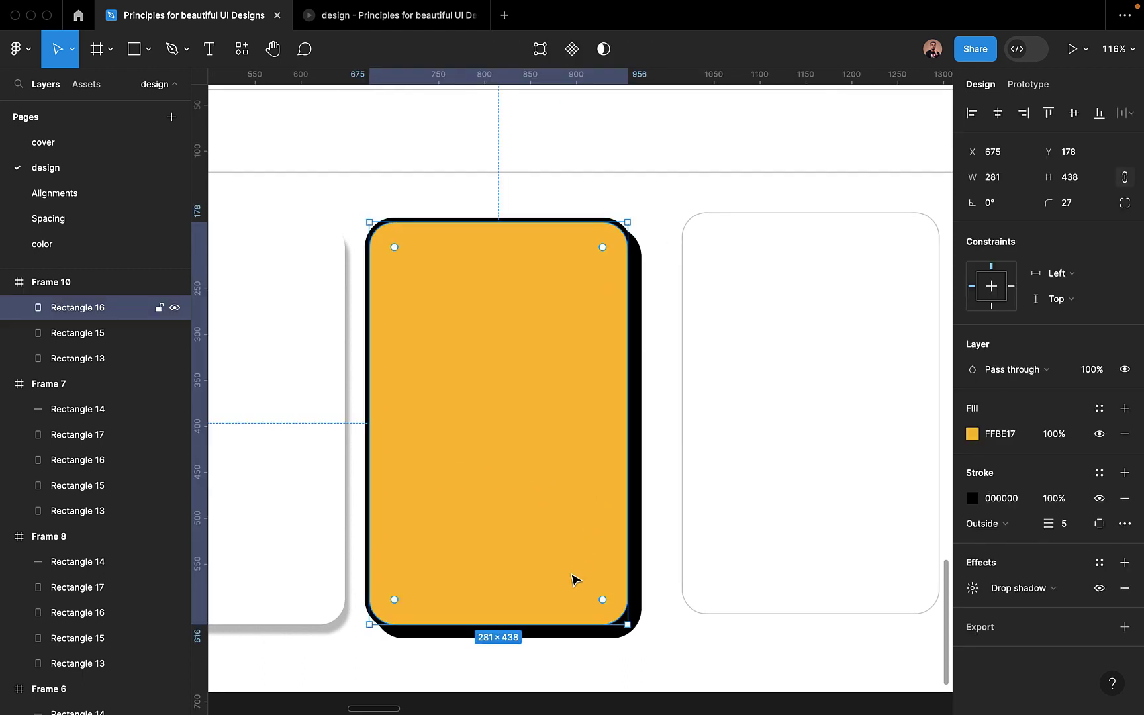
drag(556, 603, 553, 505)
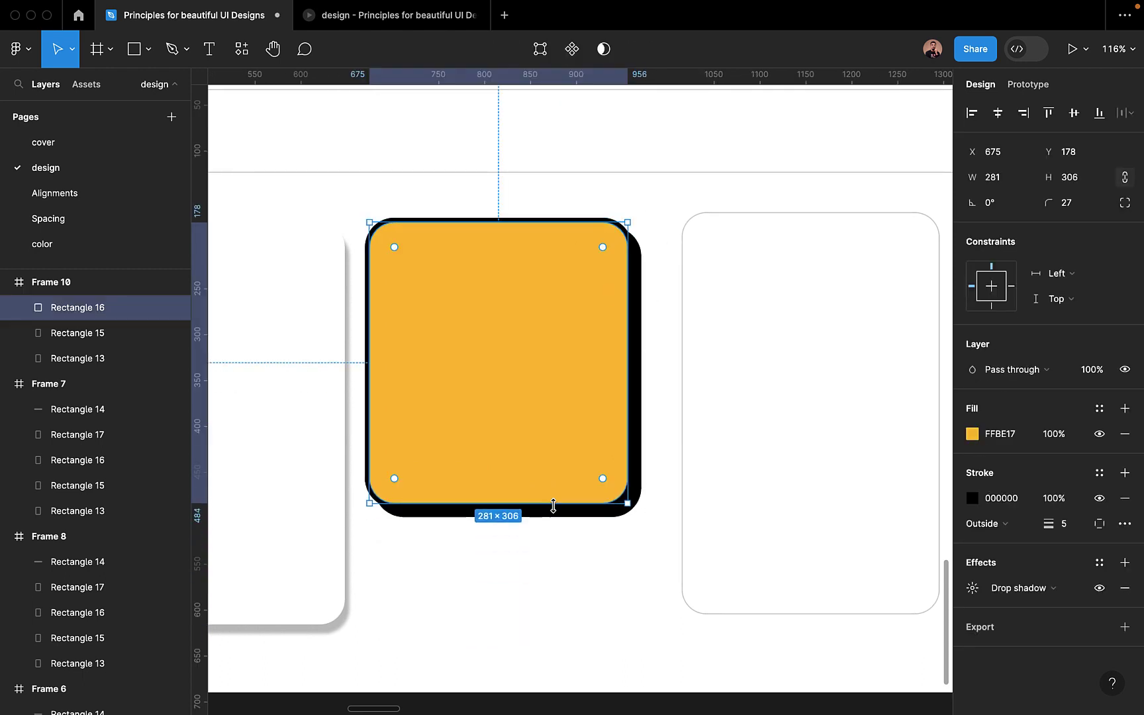
key(ctrl+z)
click(664, 595)
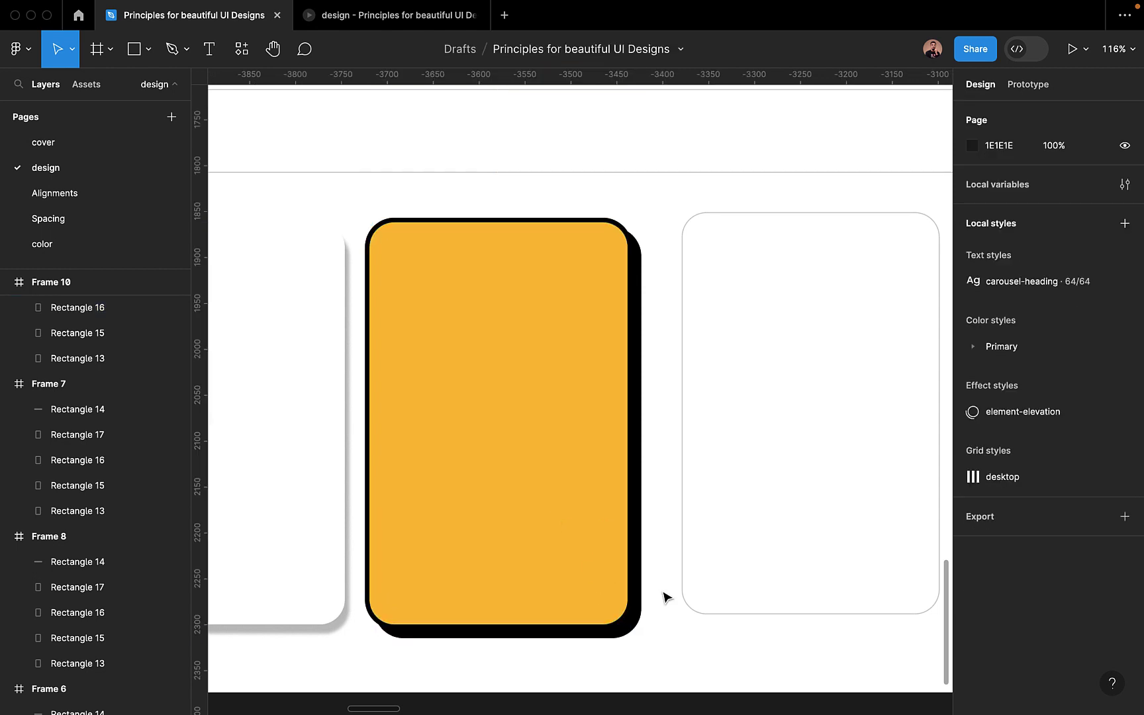
Examine the Home design alongside the card frames, including its "We Took Miles So You Can Take Steps" section up close.
ctrl+scroll(664, 595, down, 5)
scroll(617, 531, down, 5)
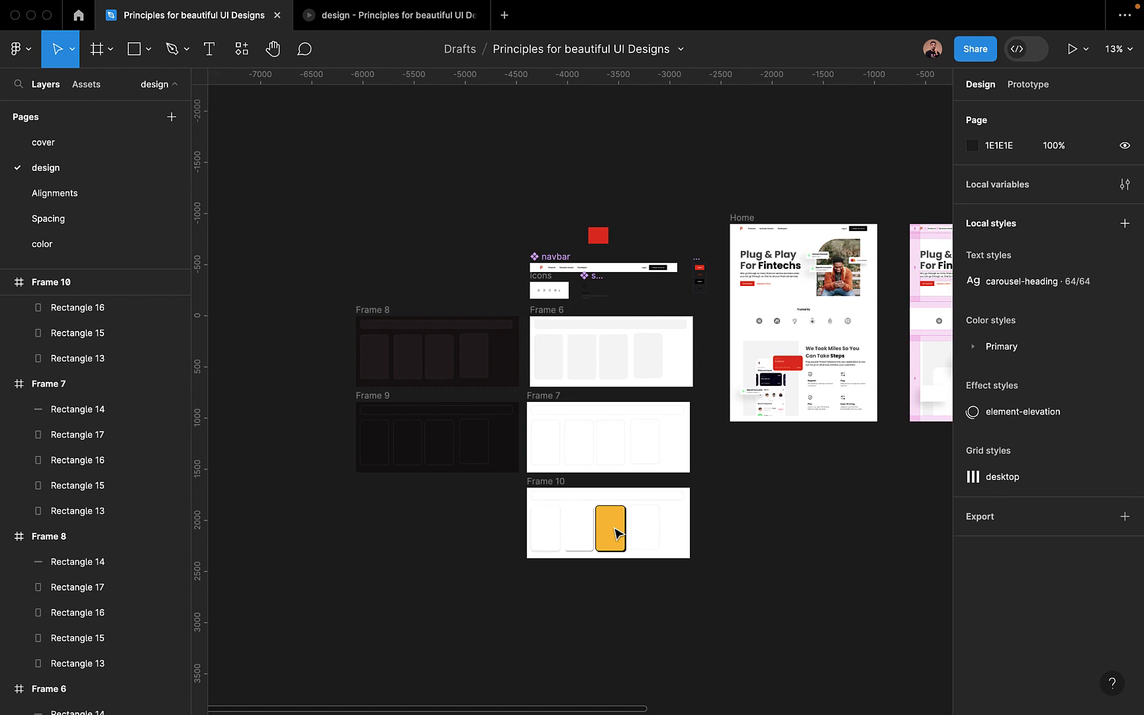
scroll(616, 532, right, 5)
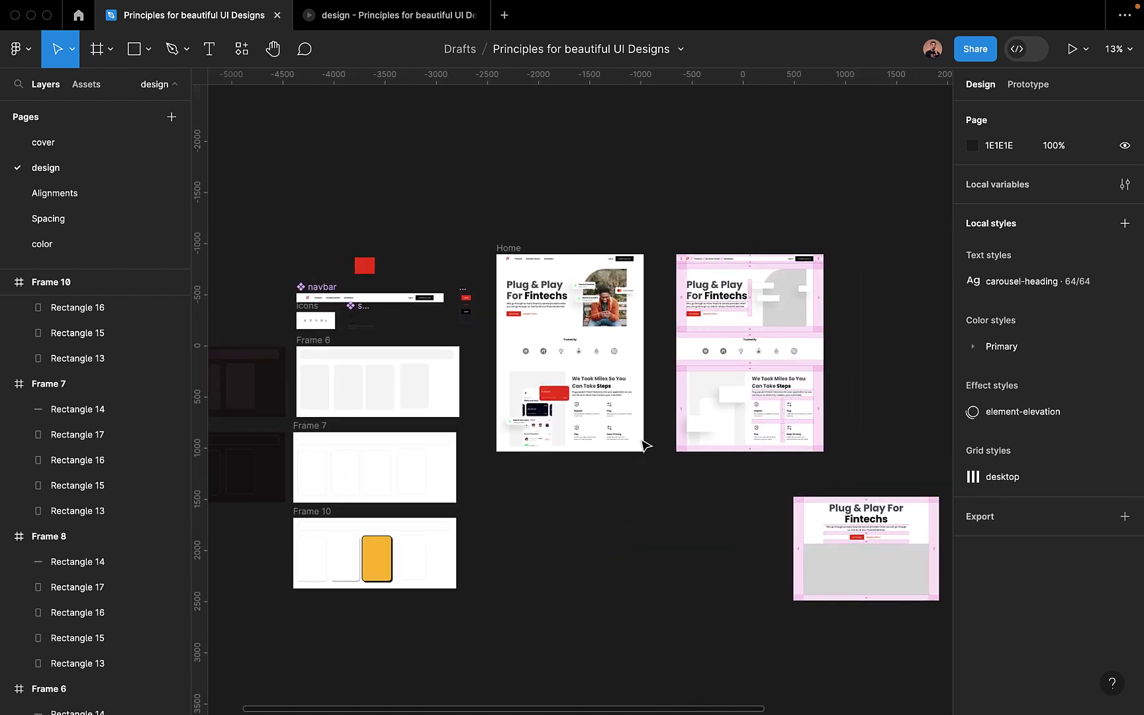
scroll(616, 397, up, 3)
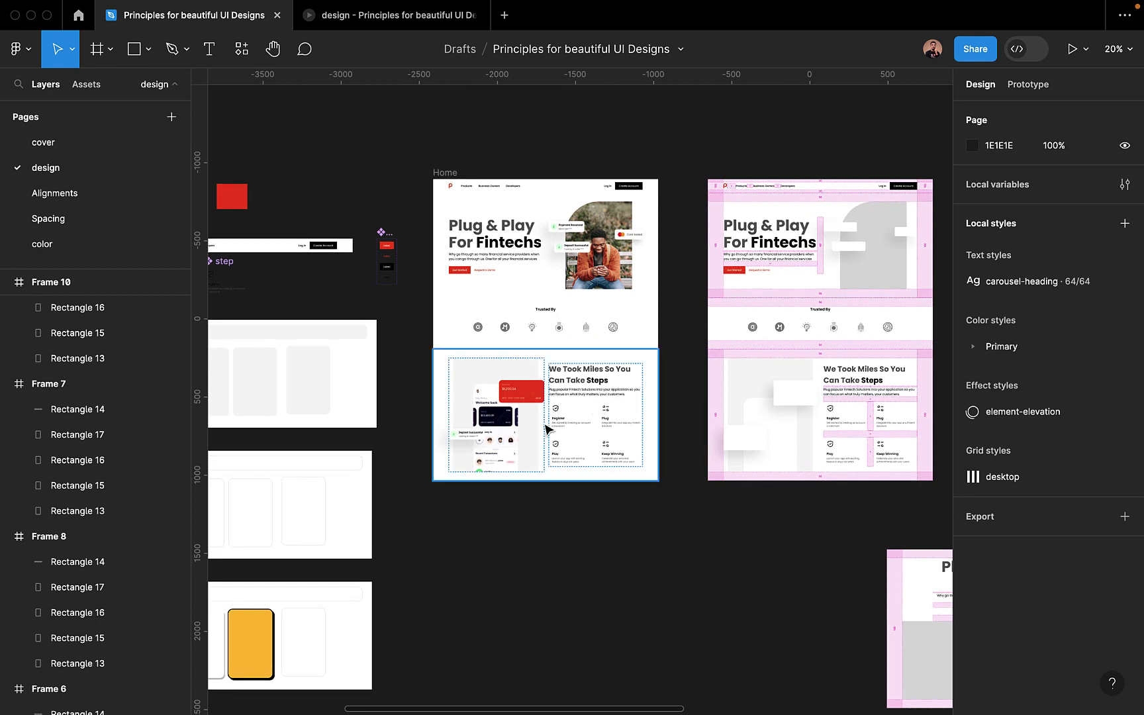
scroll(547, 429, up, 5)
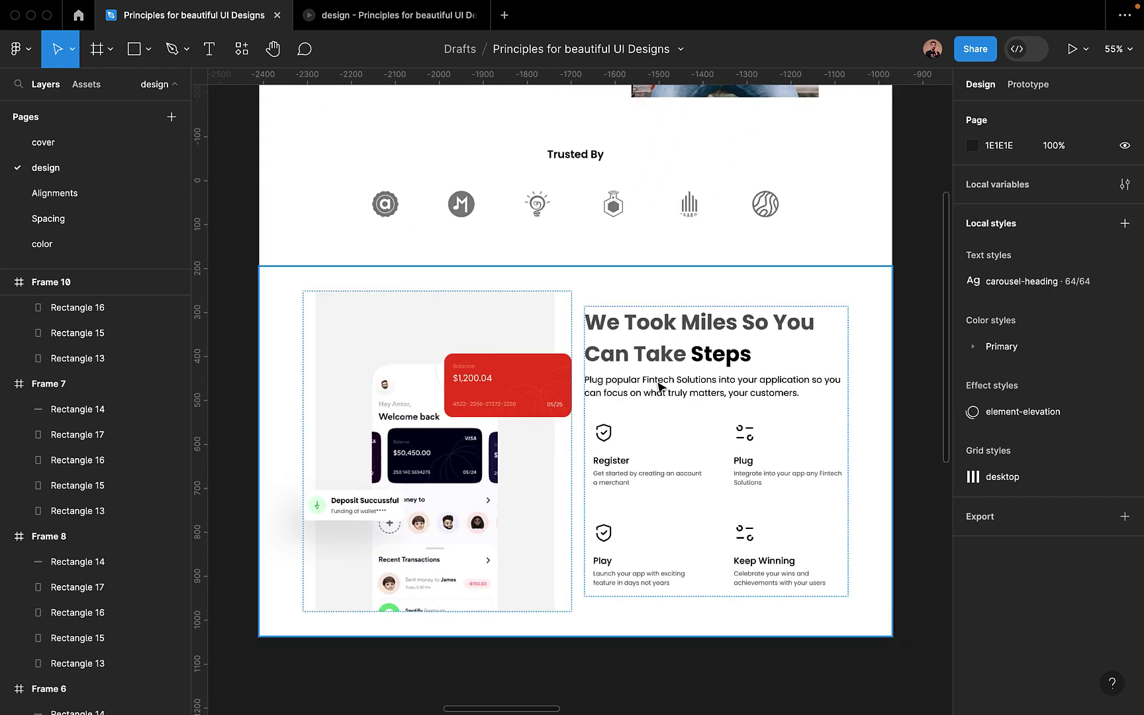
scroll(626, 443, down, 5)
scroll(622, 424, down, 1)
scroll(606, 344, up, 5)
scroll(612, 354, down, 5)
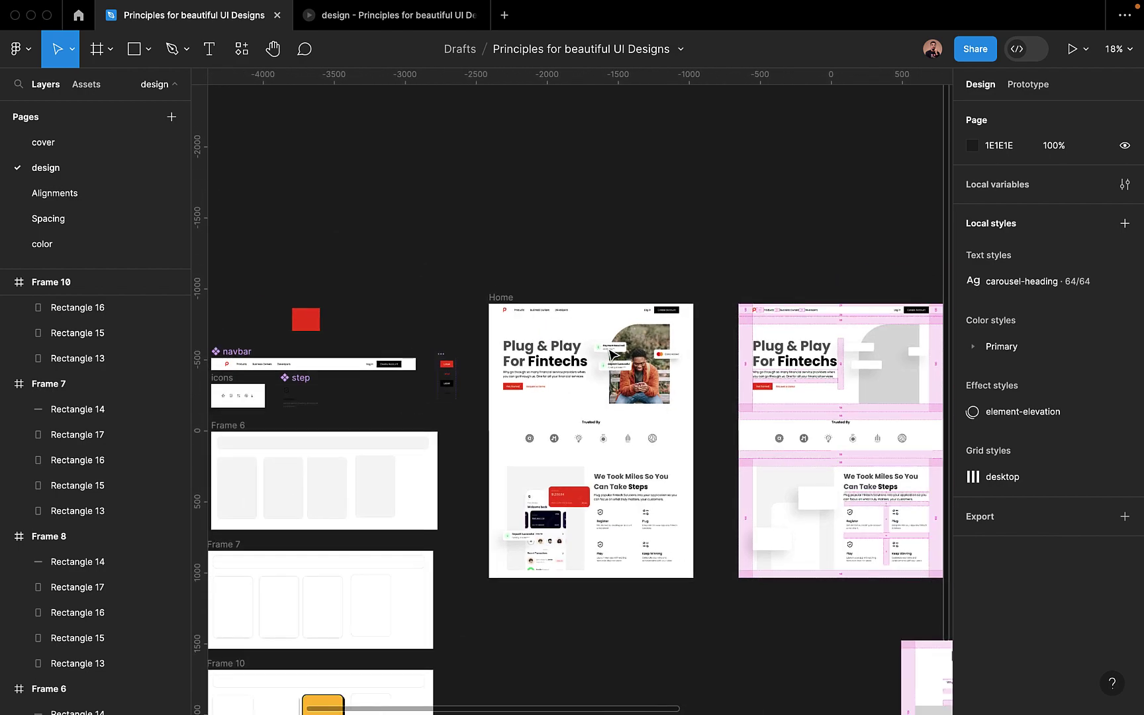
scroll(612, 371, up, 6)
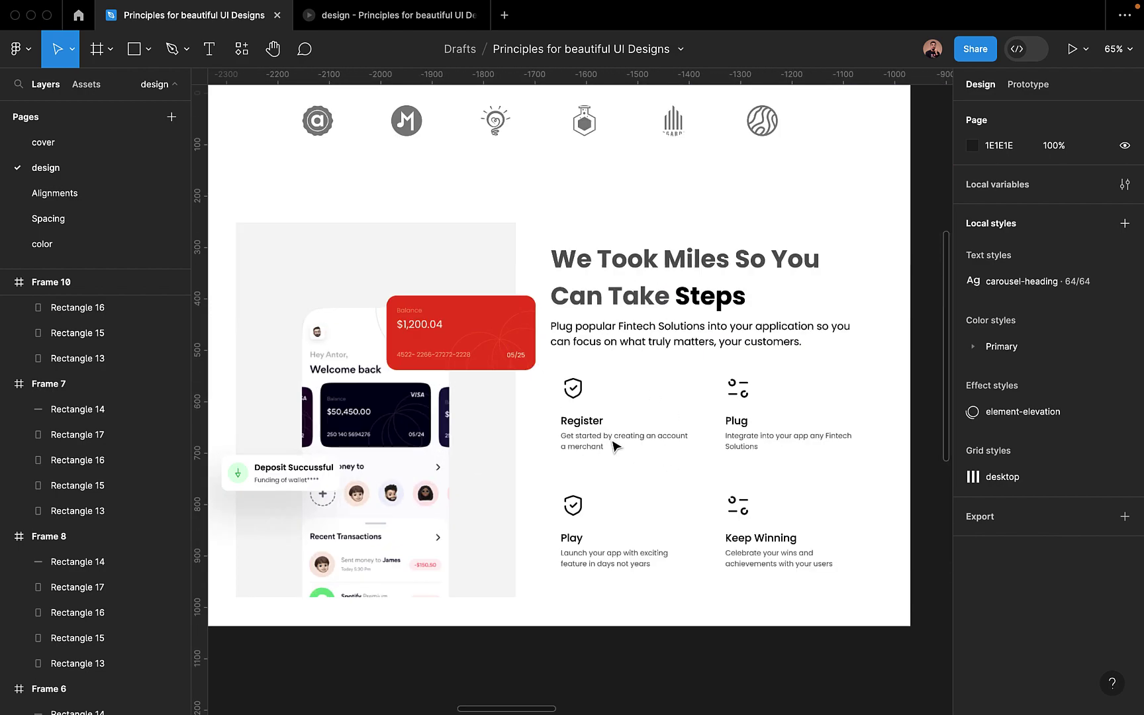
scroll(744, 439, left, 2)
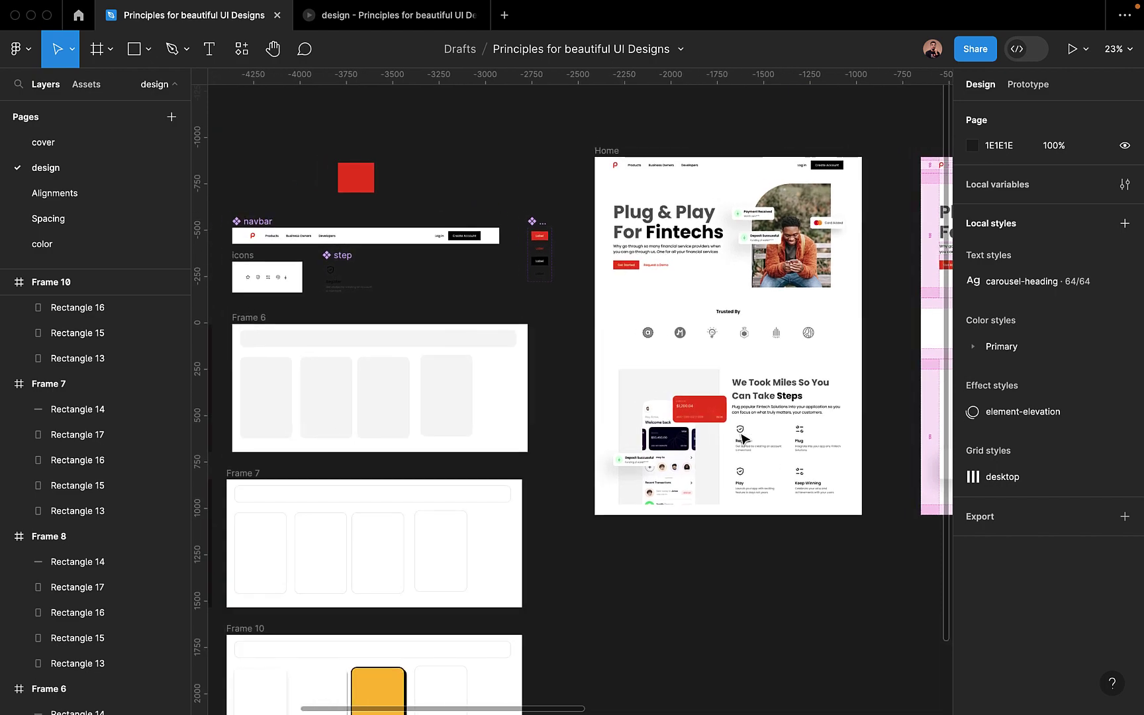
ctrl+scroll(821, 451, up, 5)
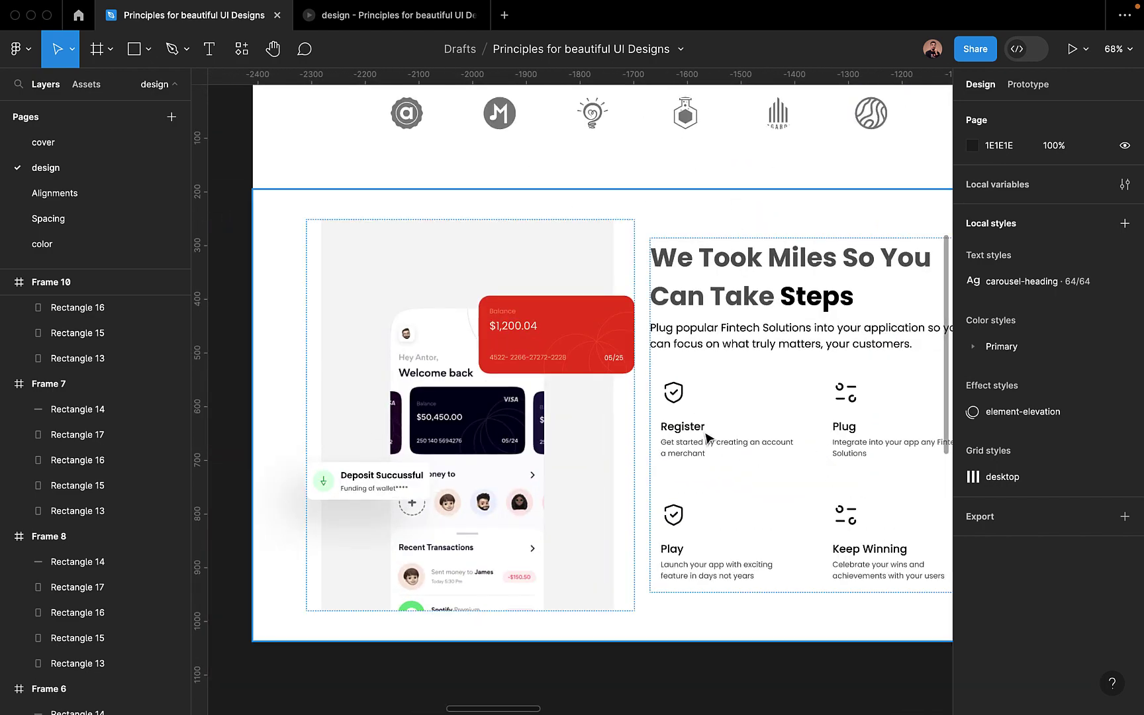
scroll(704, 431, up, 4)
scroll(709, 429, down, 10)
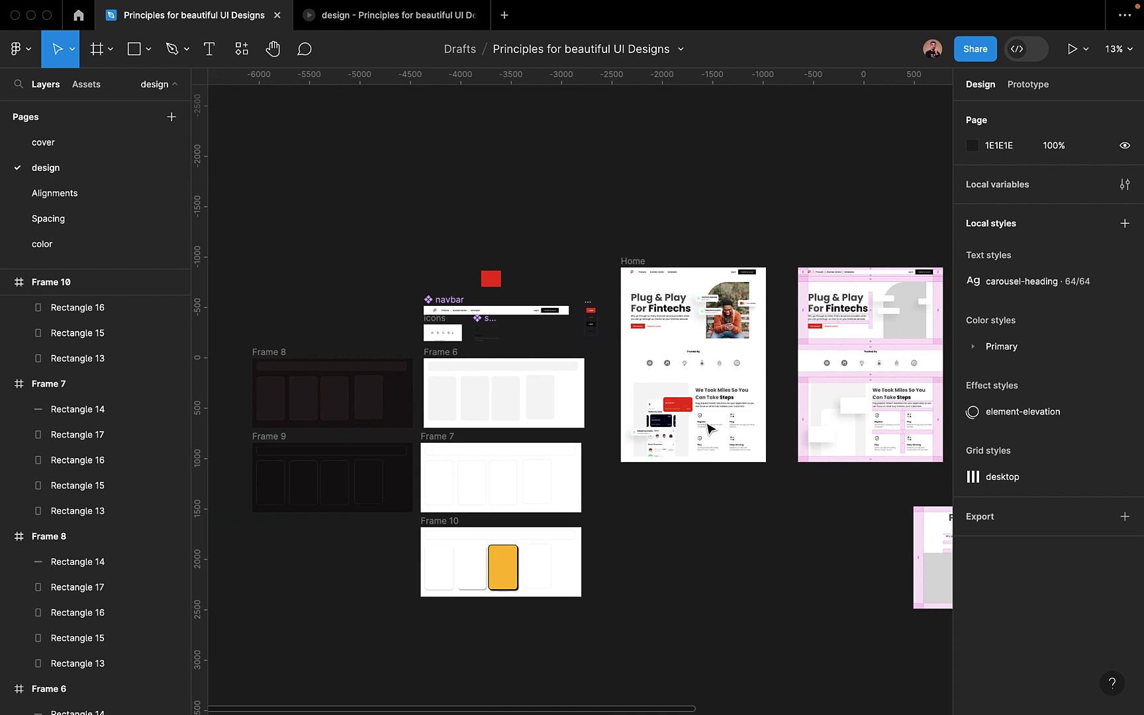
click(429, 353)
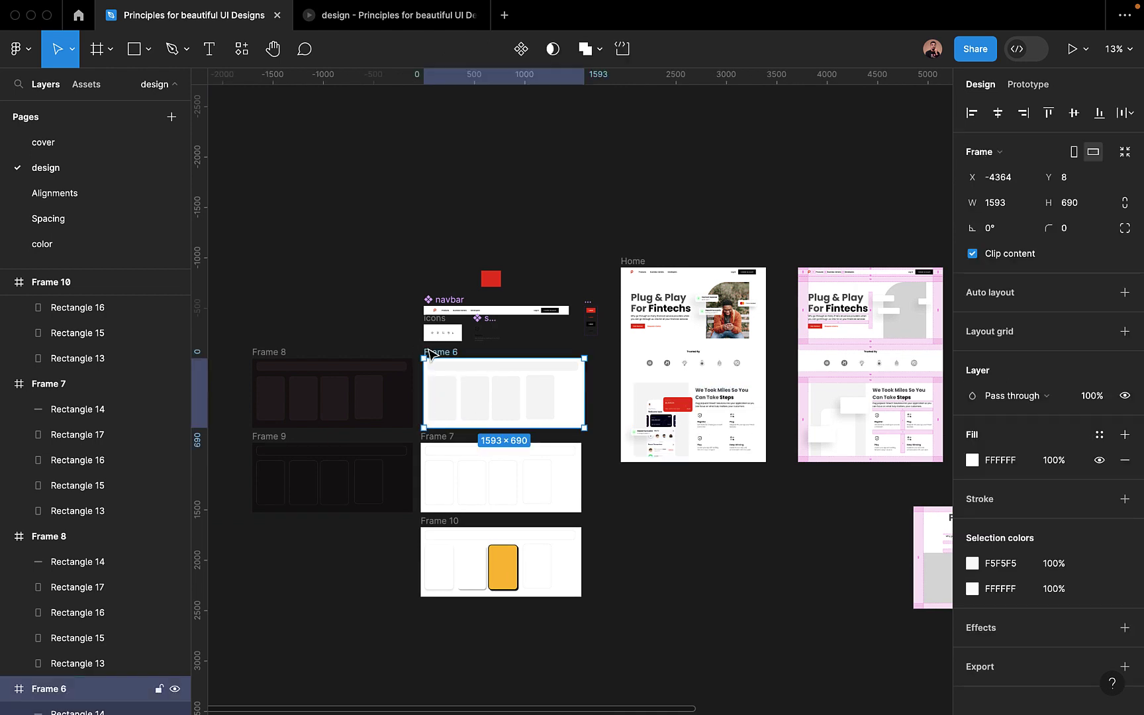
click(633, 653)
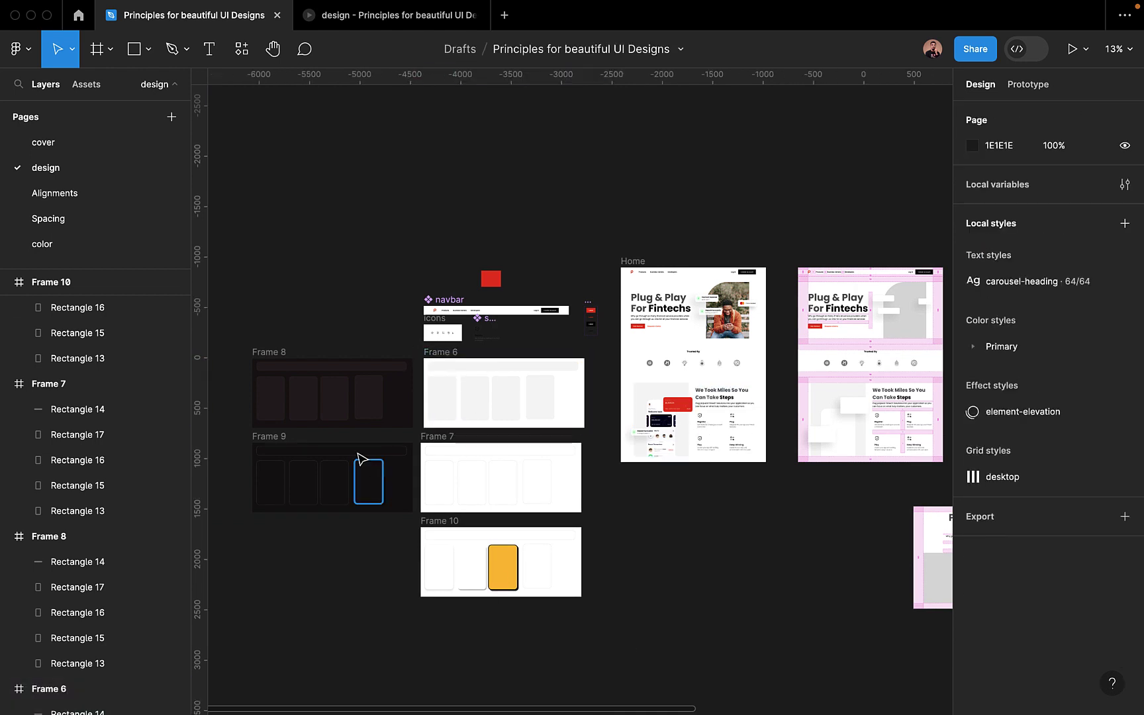
drag(236, 331, 465, 544)
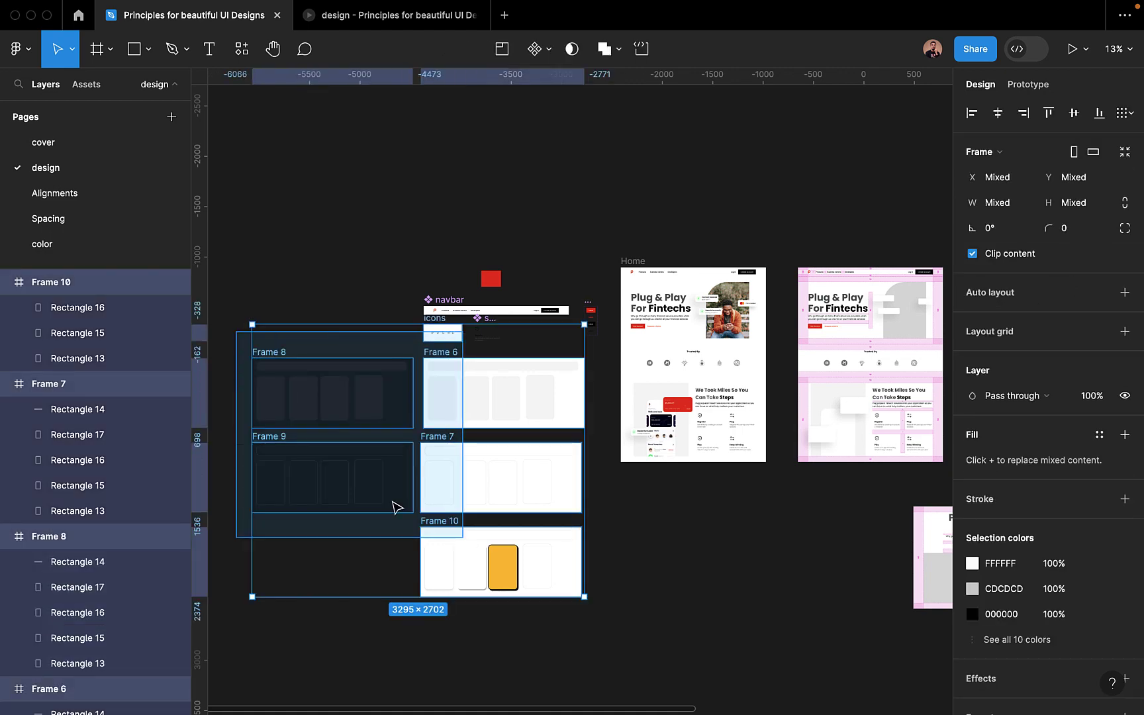
click(335, 480)
click(612, 629)
drag(647, 636, 424, 457)
click(602, 636)
Select Frames 6, 7, 8, 9 and 10 together and move them left on the canvas, clear of the navbar and icons components.
drag(596, 615, 242, 353)
scroll(243, 354, down, 3)
scroll(244, 356, left, 5)
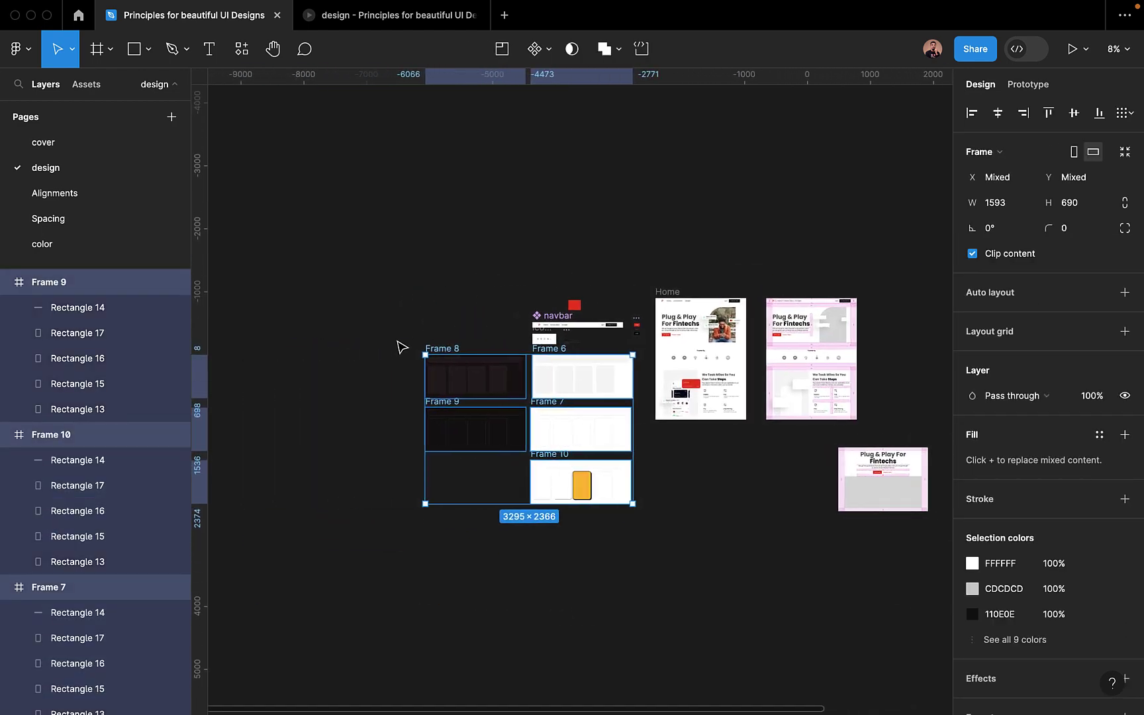
drag(437, 353, 260, 314)
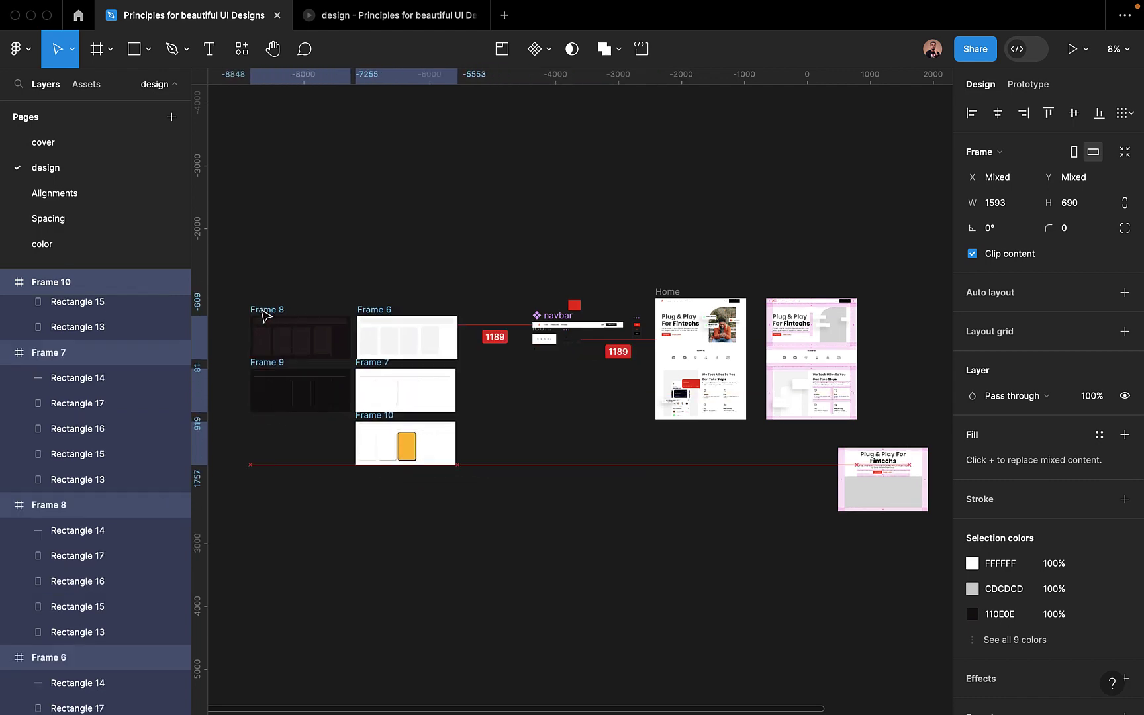
Add a solid white FFFFFF fill to the step component.
scroll(583, 345, up, 10)
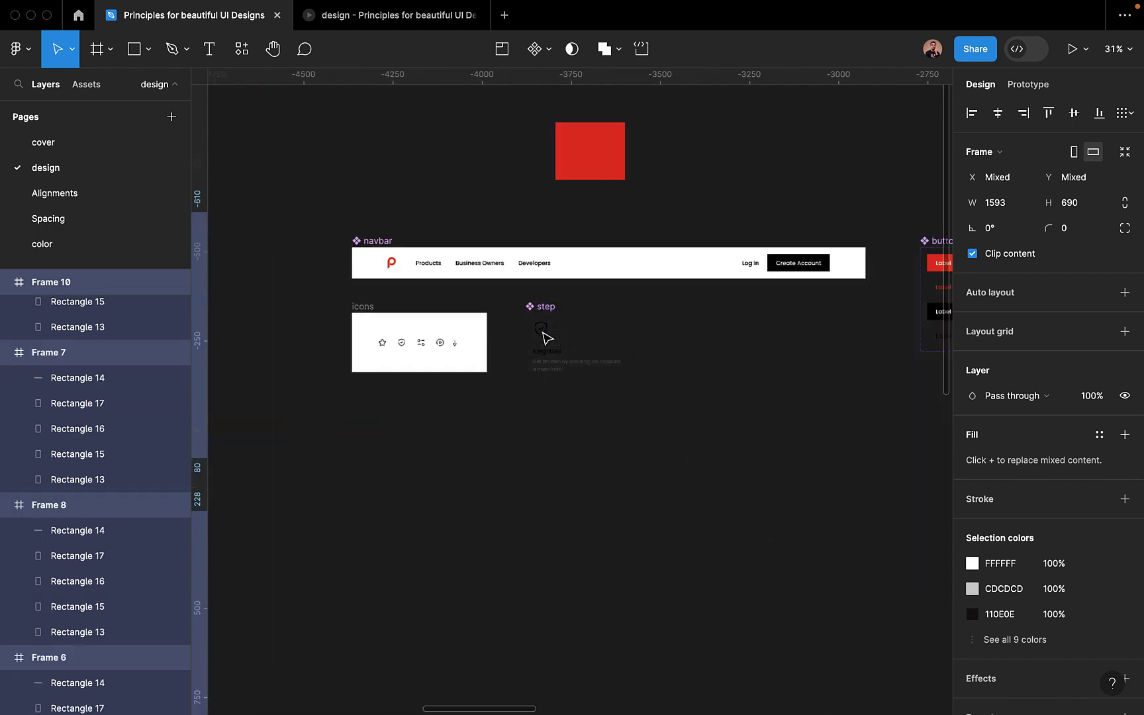
click(523, 286)
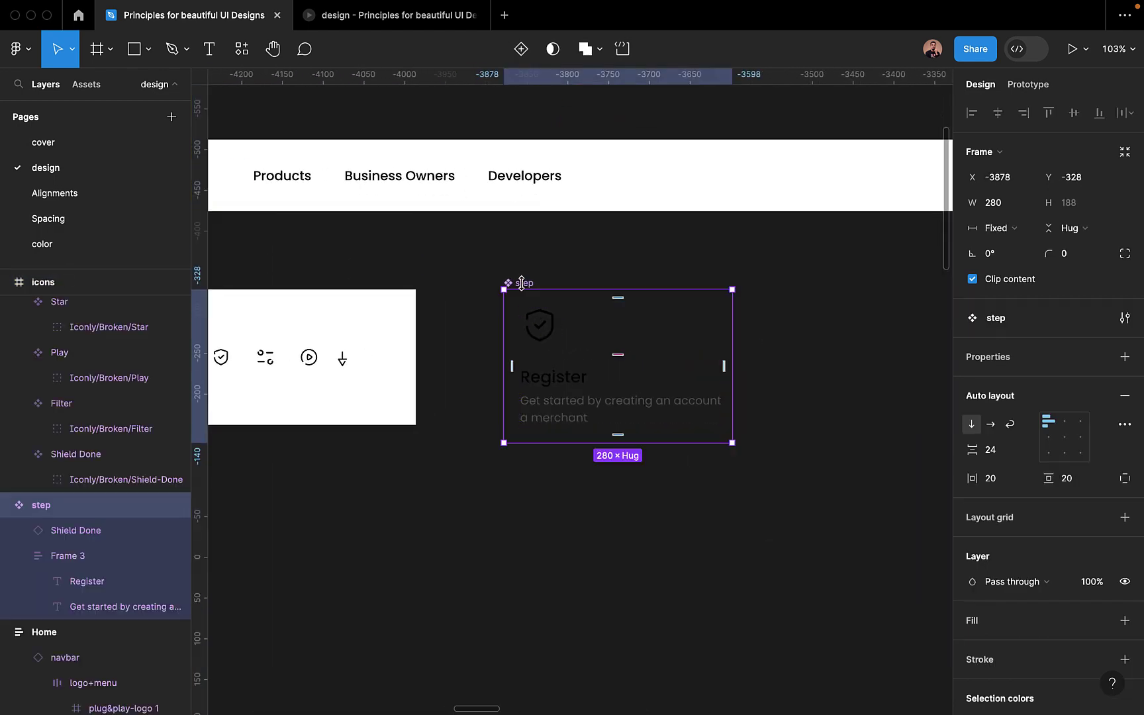
scroll(523, 286, down, 8)
scroll(769, 450, right, 5)
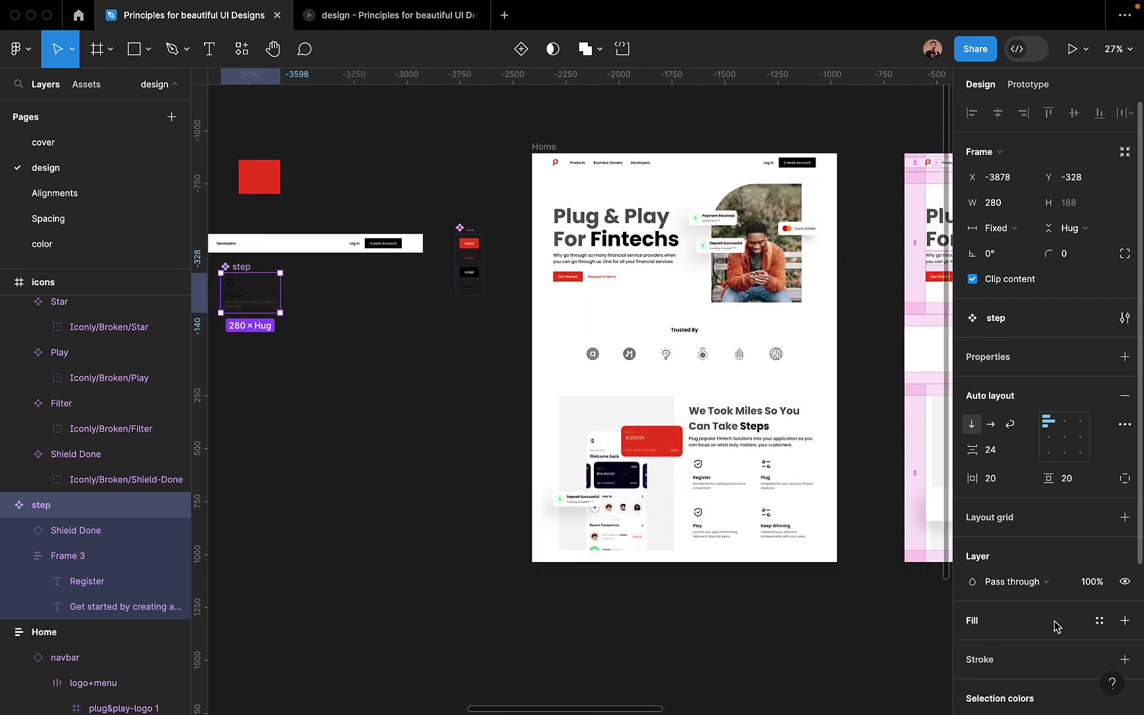
click(1125, 621)
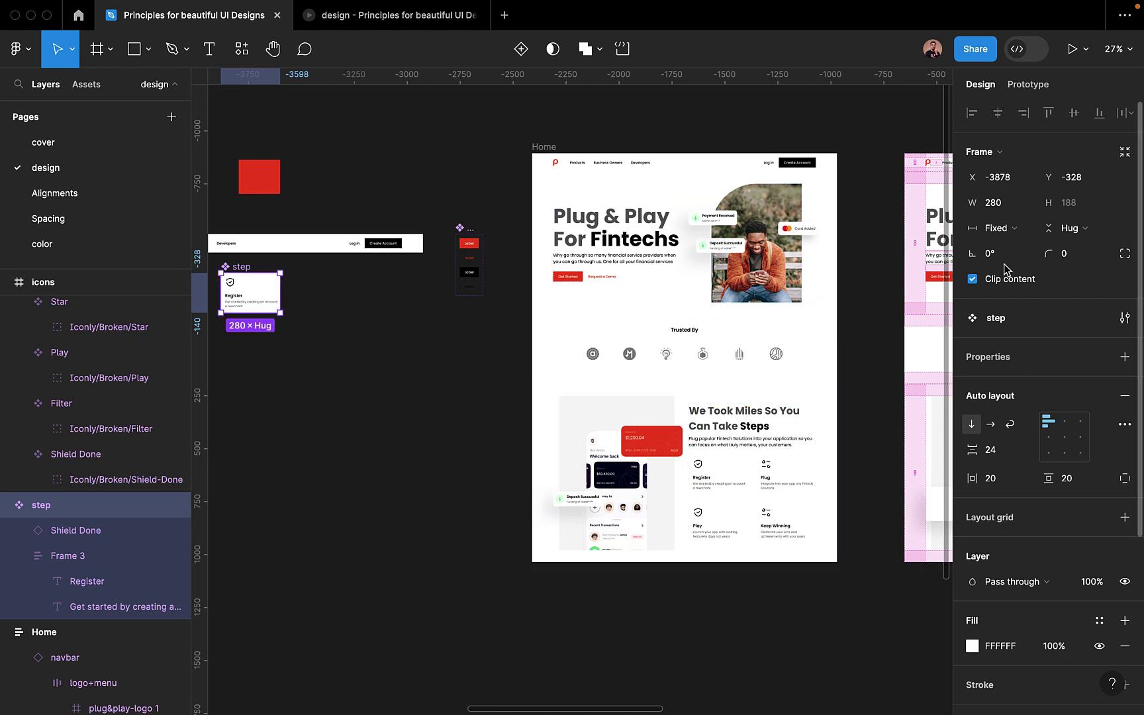
Add a second variant to the step component, name it hover, and rename the variant property to state.
click(522, 55)
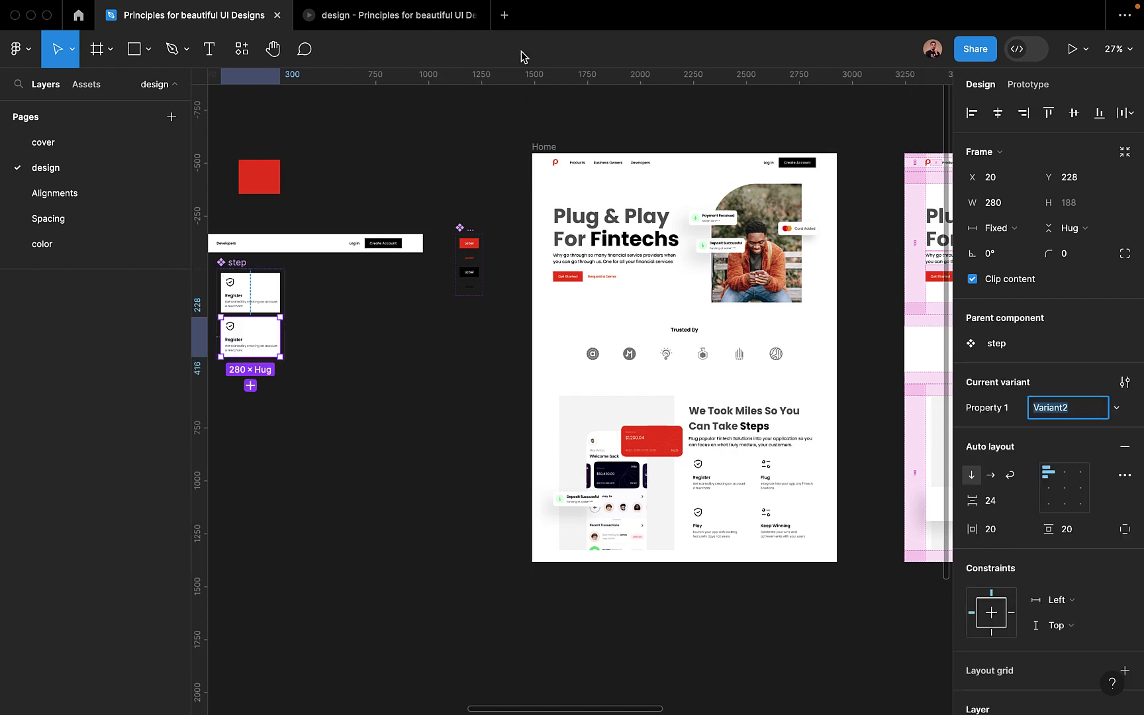
text(hover)
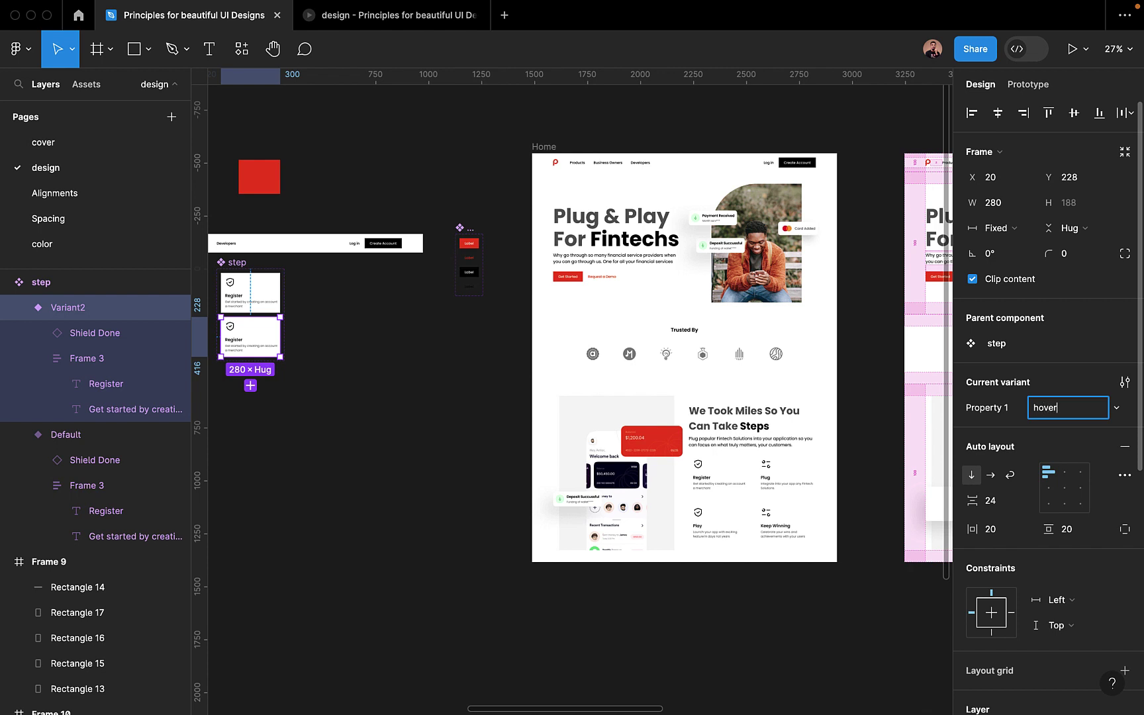
key(Return)
double_click(994, 408)
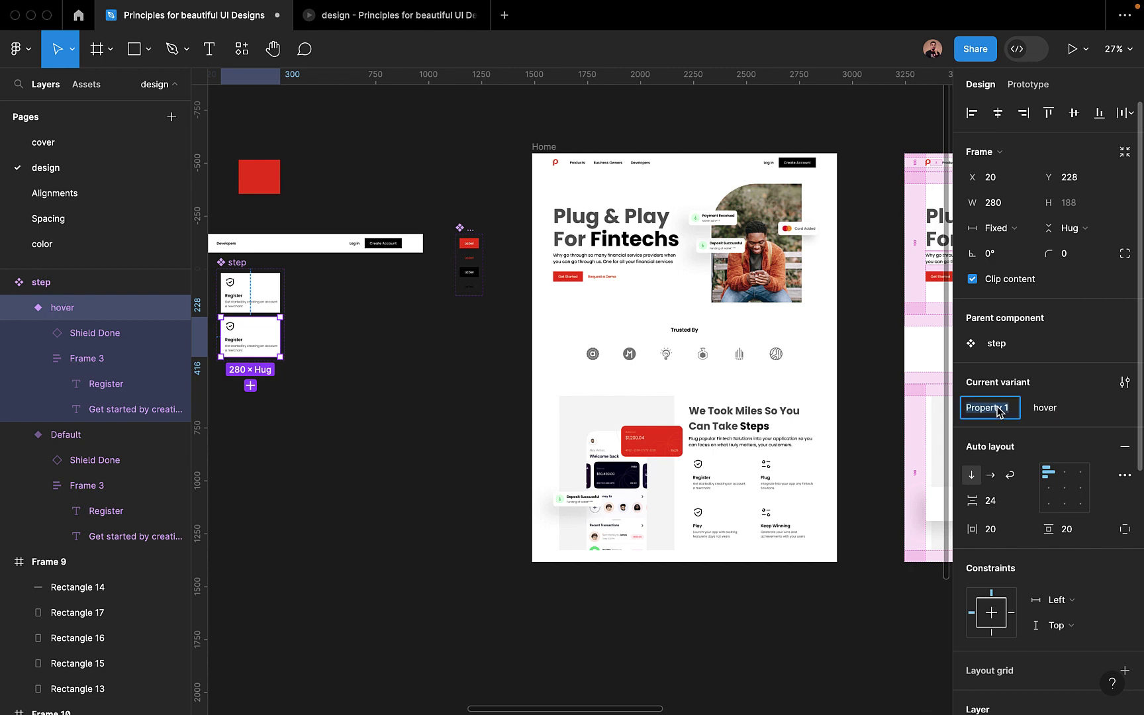
text(state)
key(Return)
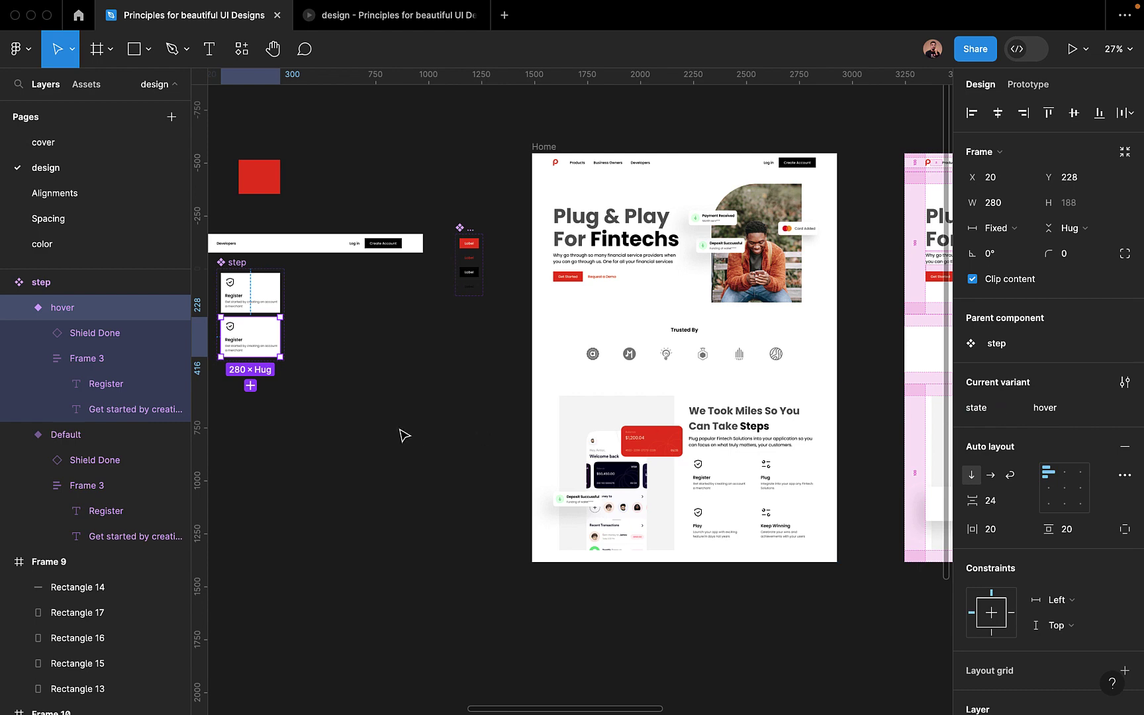
Switch the Register step instance in the Home design's "We Took Miles So You Can Take Steps" section to the hover state.
scroll(268, 352, up, 5)
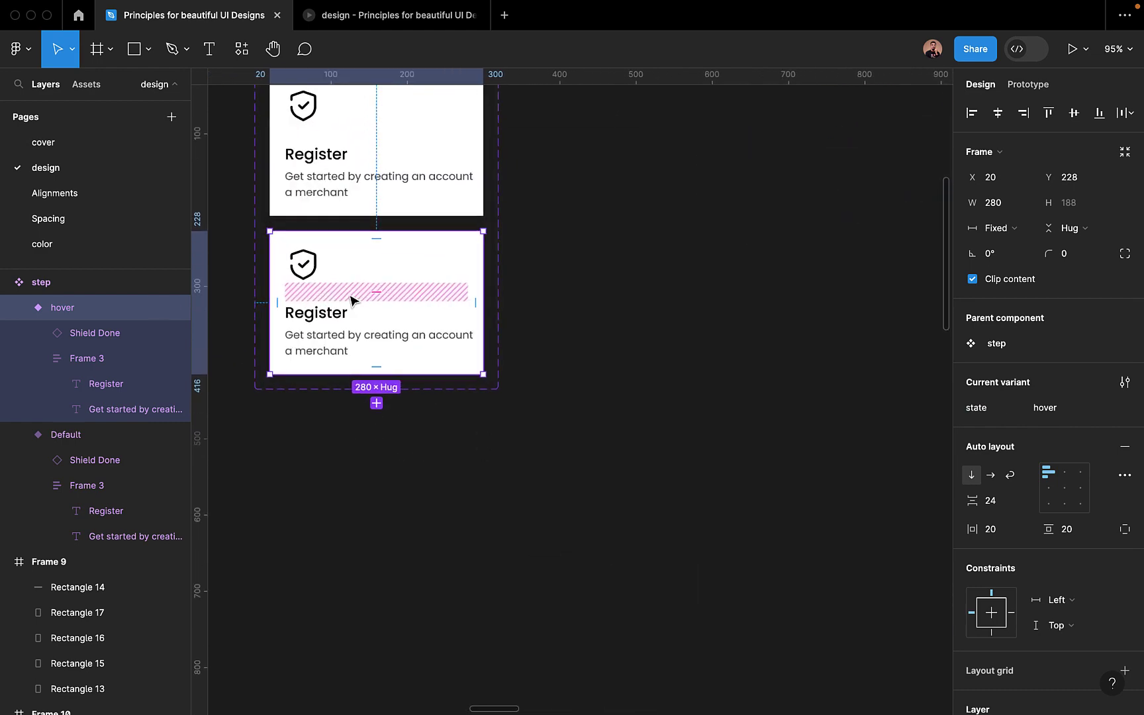
scroll(351, 300, down, 5)
scroll(662, 397, up, 2)
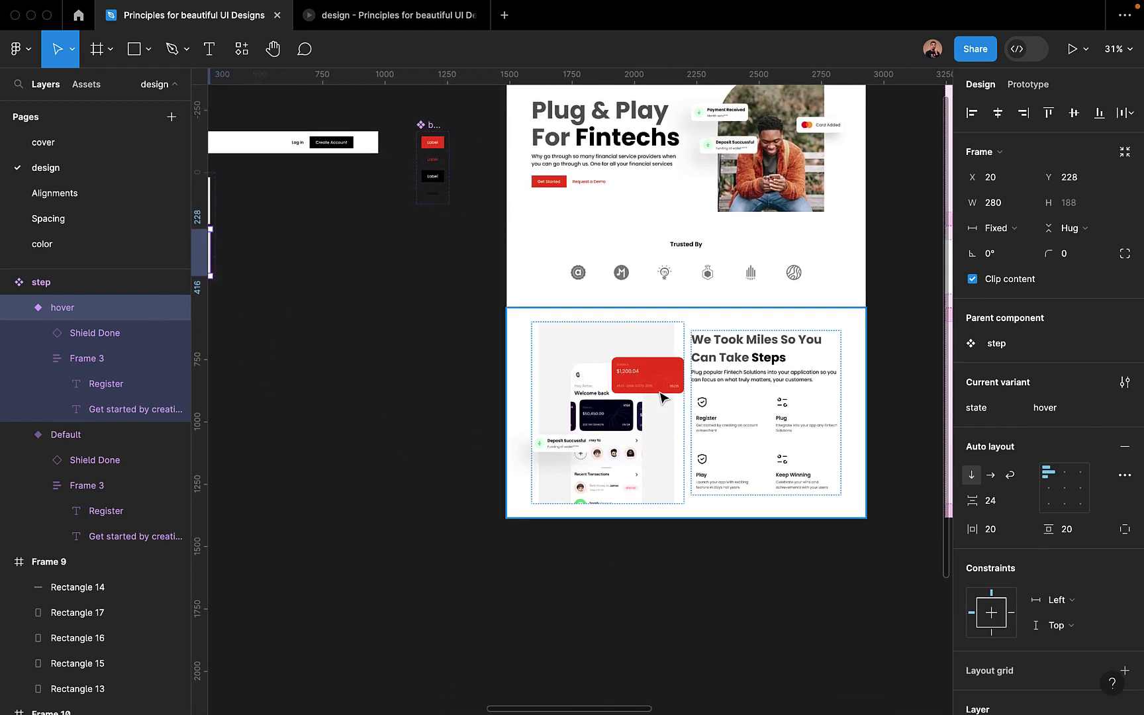
click(727, 407)
double_click(727, 407)
double_click(727, 407)
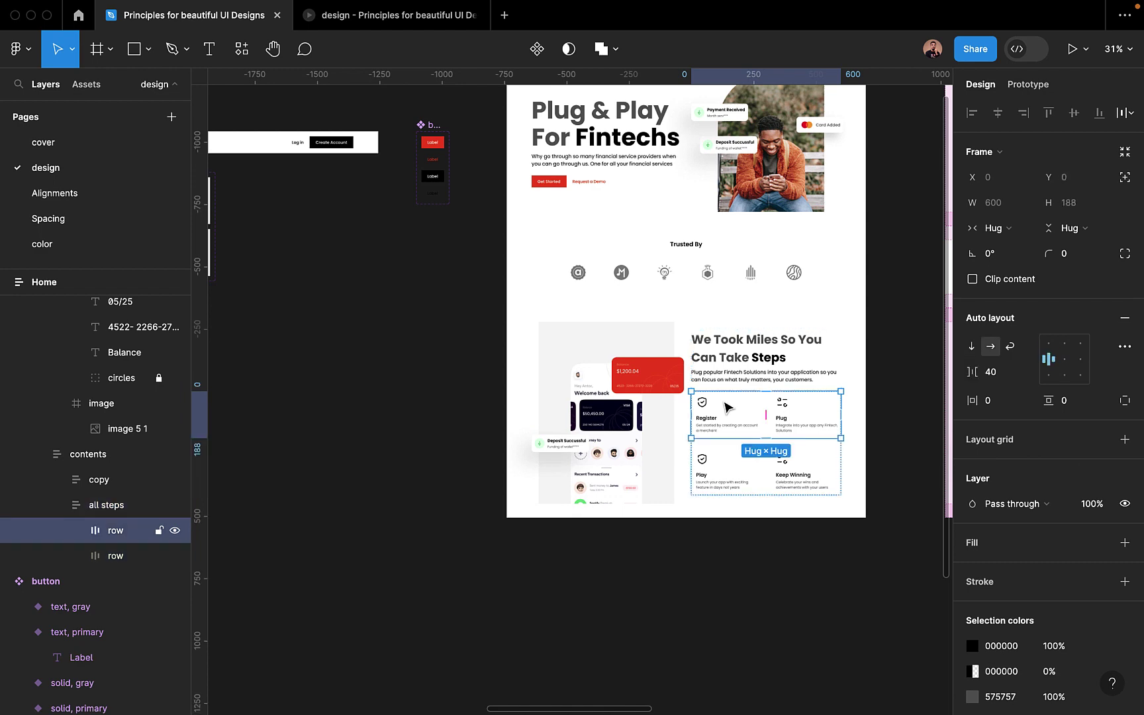
double_click(727, 406)
click(1069, 344)
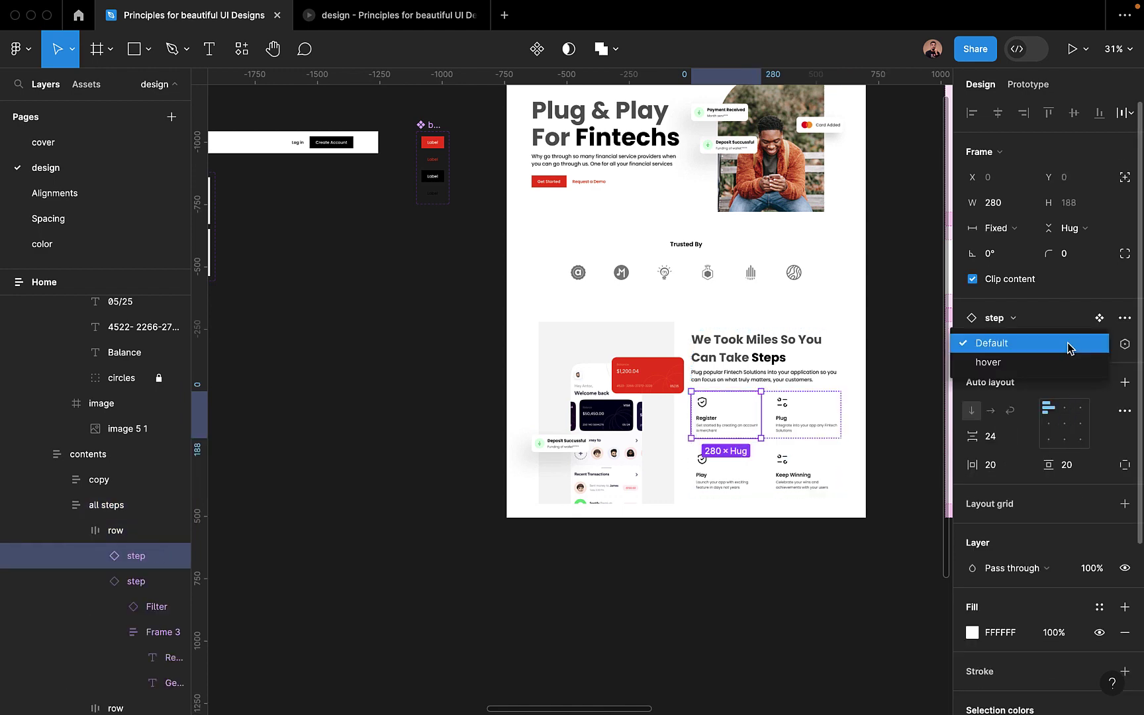
click(1062, 363)
Move the step component set beside the Home frame, level with its steps section.
scroll(384, 376, down, 3)
scroll(384, 375, left, 2)
drag(337, 242, 497, 351)
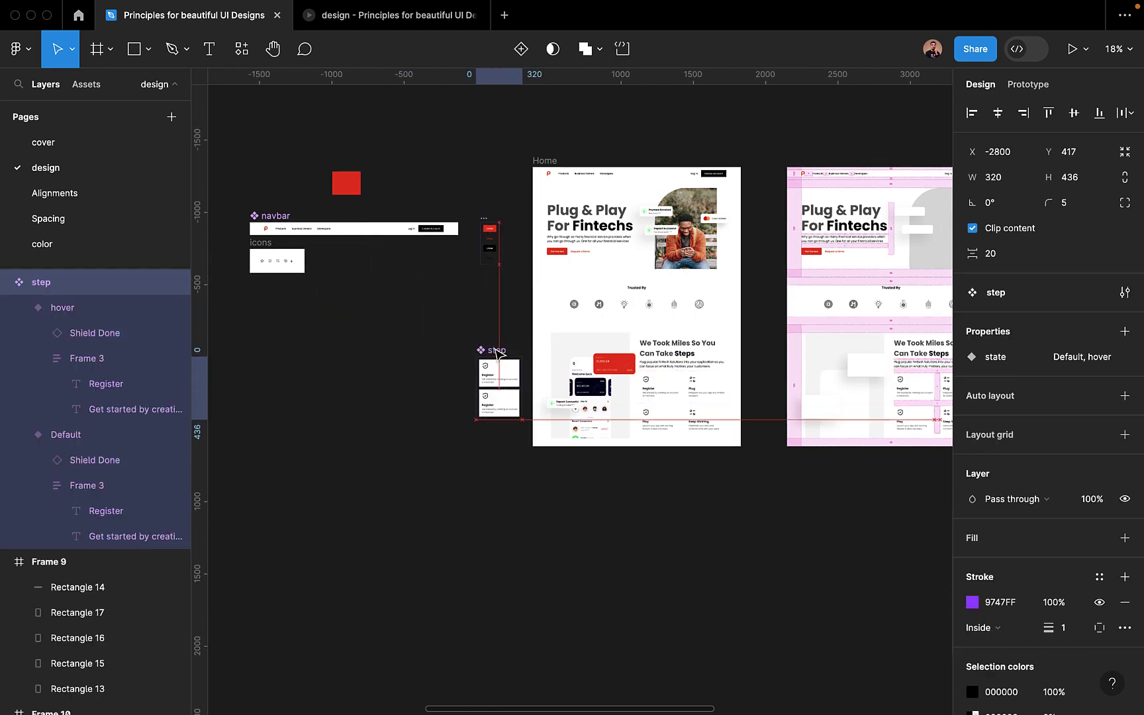
Apply the element-elevation effect style to the hover variant of the step component.
scroll(496, 418, up, 5)
scroll(668, 398, right, 2)
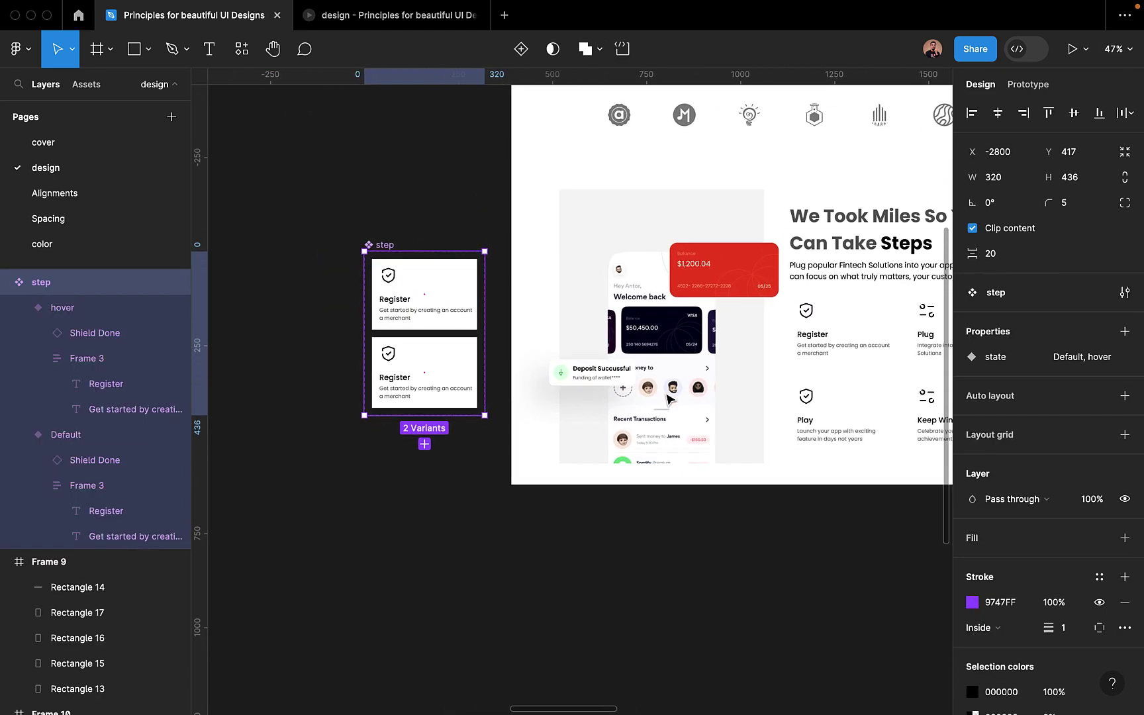
scroll(669, 398, right, 2)
scroll(668, 398, down, 1)
click(437, 363)
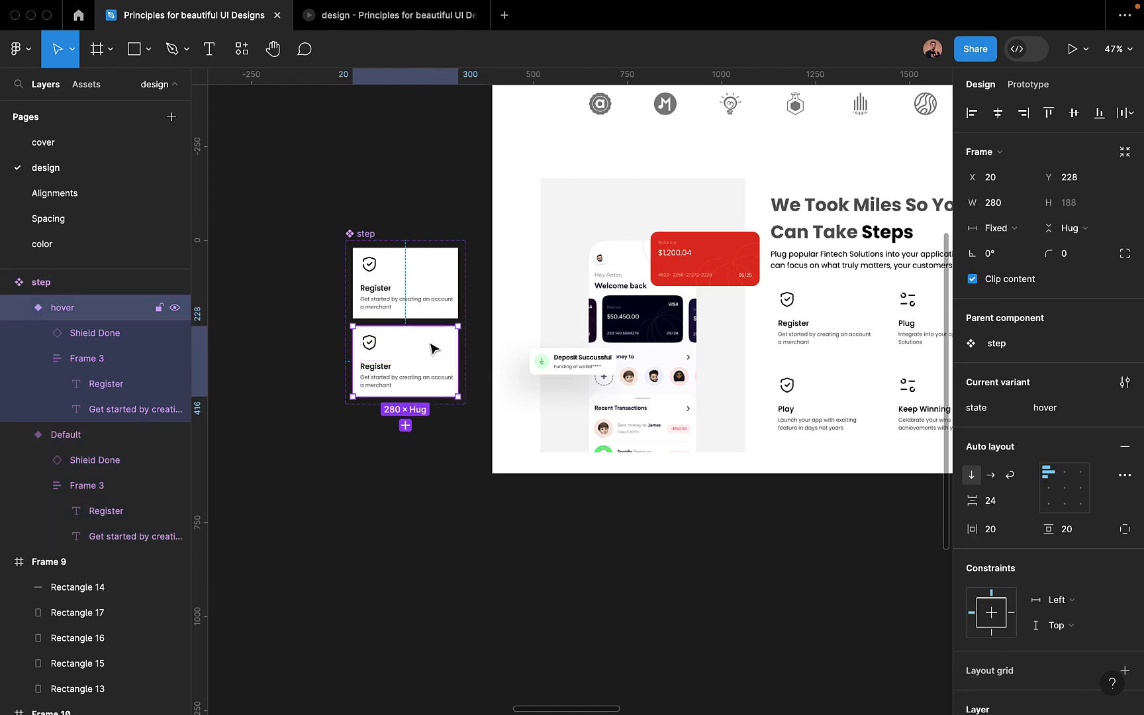
scroll(1019, 636, down, 5)
scroll(1042, 626, down, 3)
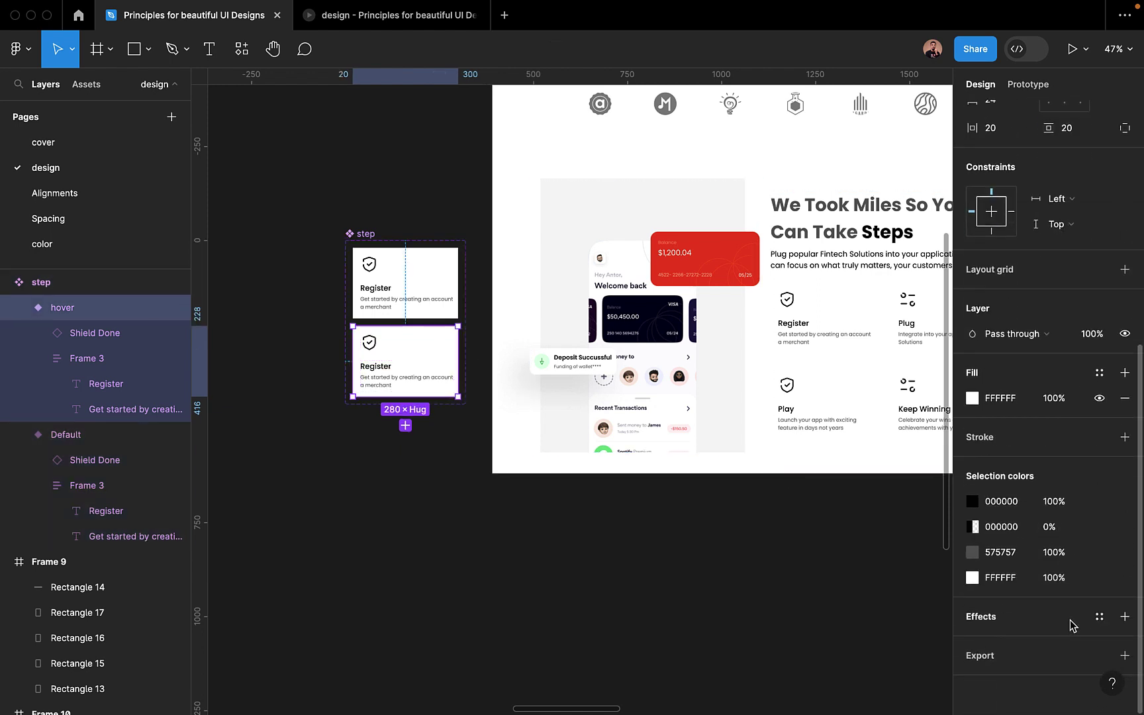
click(1099, 621)
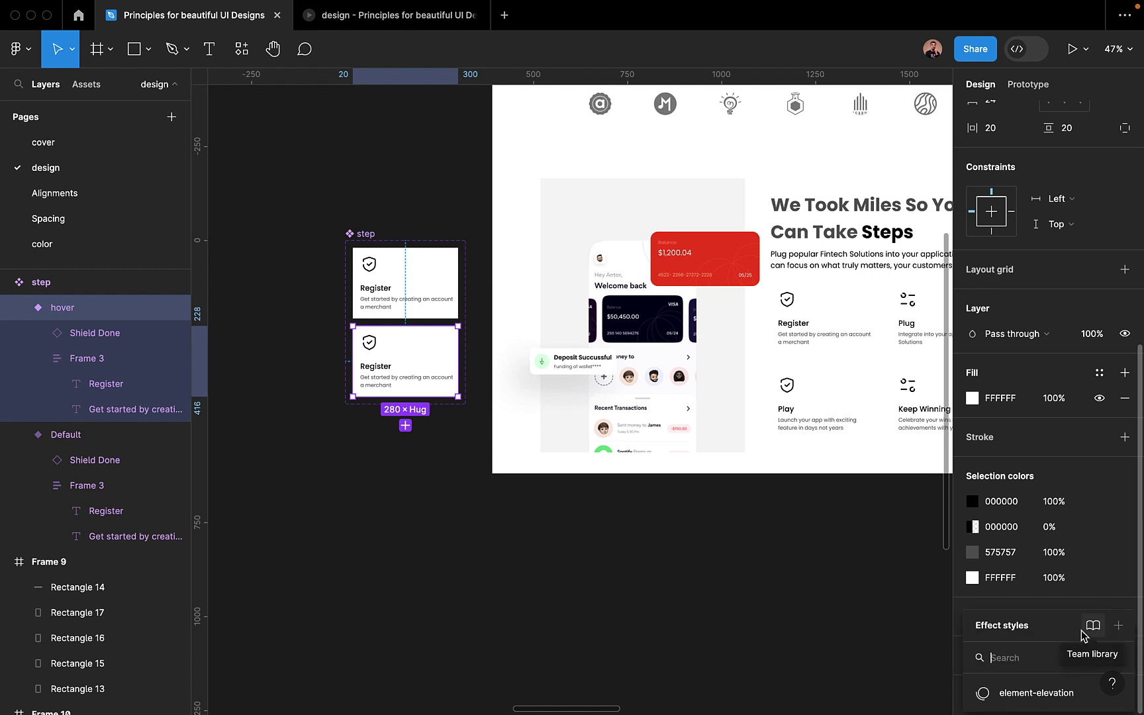
click(1037, 693)
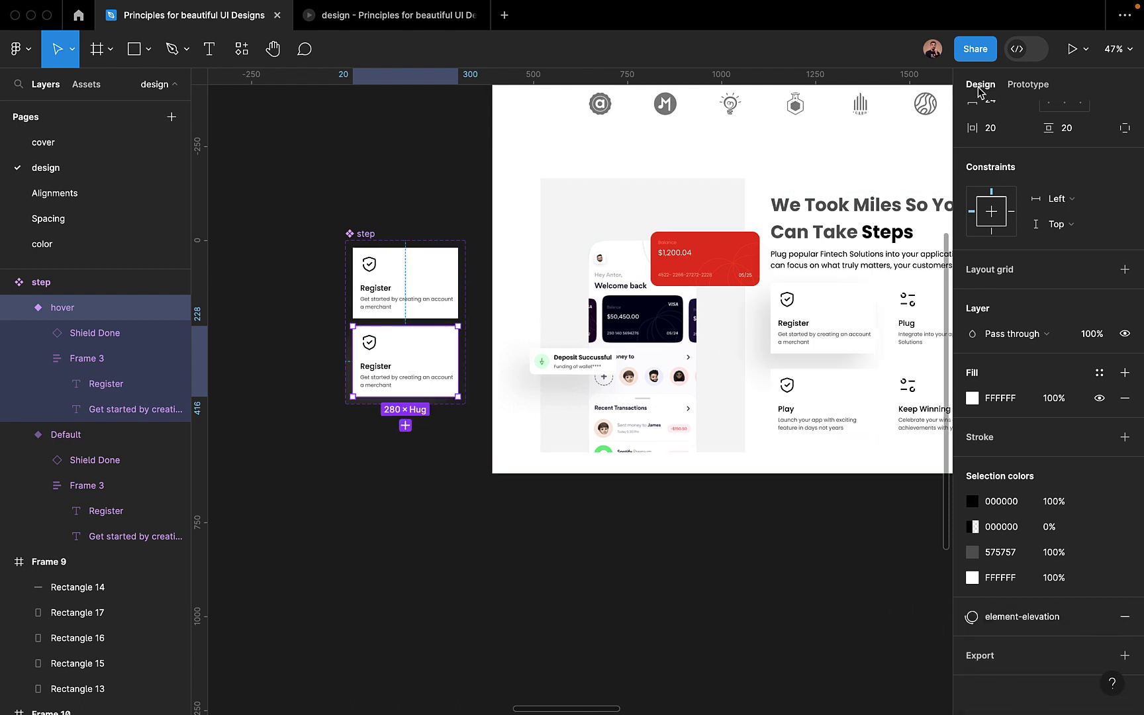
Connect the Default step variant to the hover variant with a While pressing interaction that changes state with Instant animation.
click(1027, 86)
scroll(338, 298, up, 5)
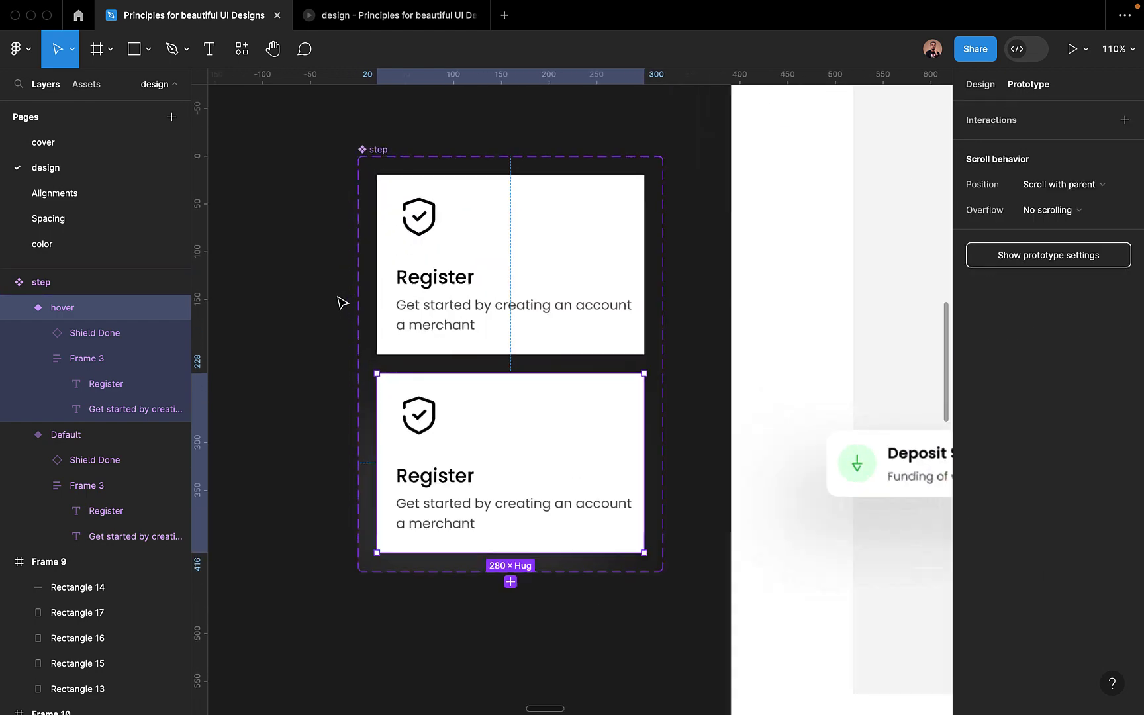
click(568, 212)
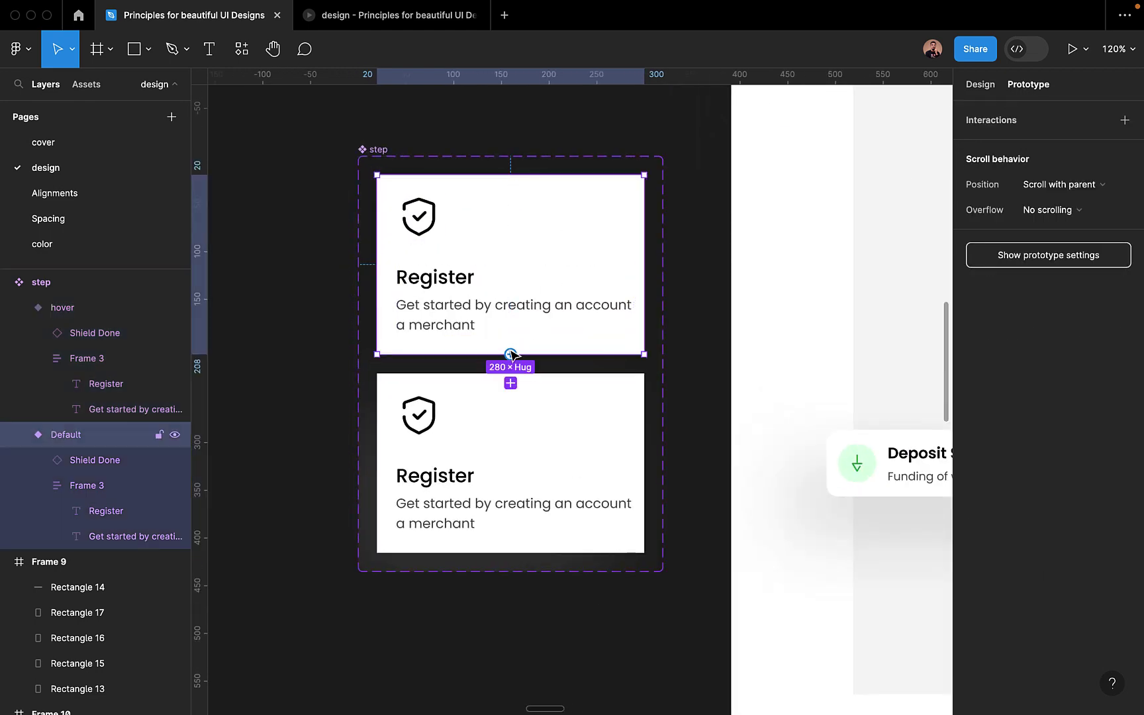
click(553, 424)
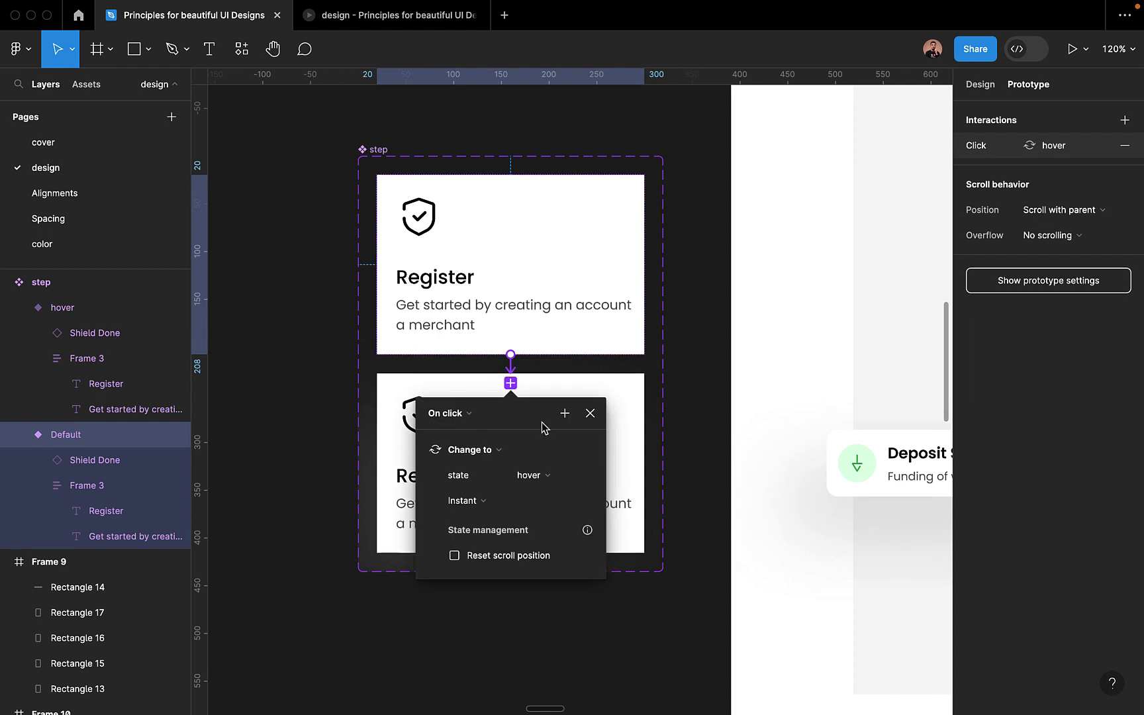
click(467, 415)
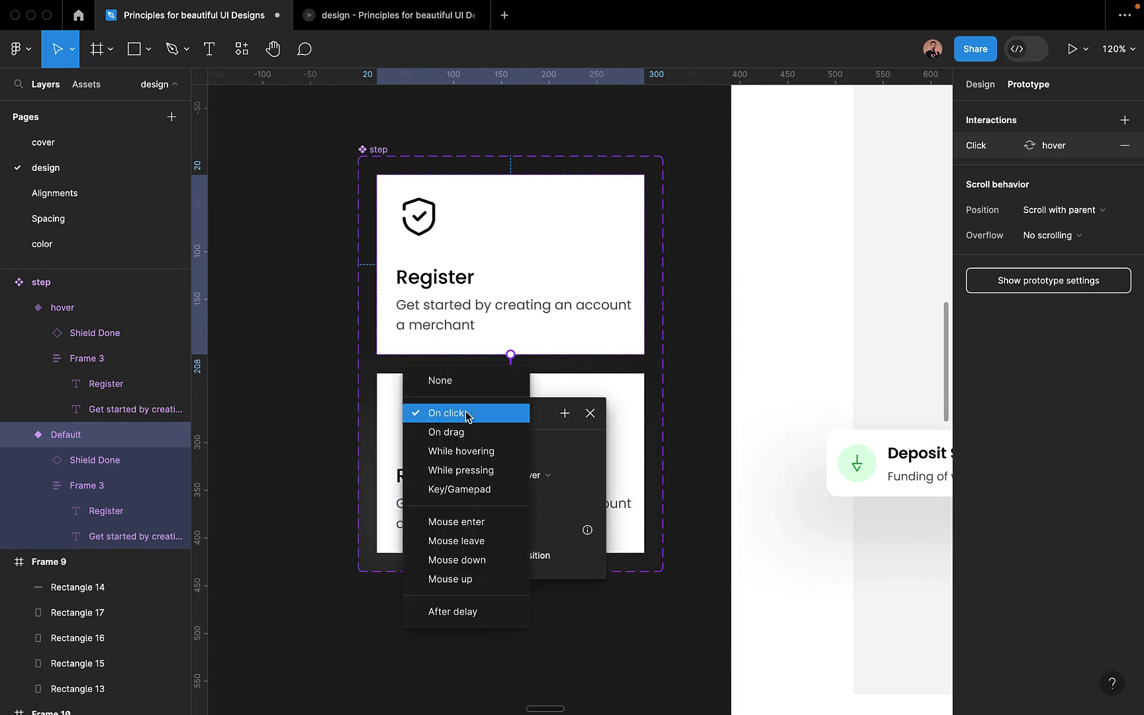
click(463, 471)
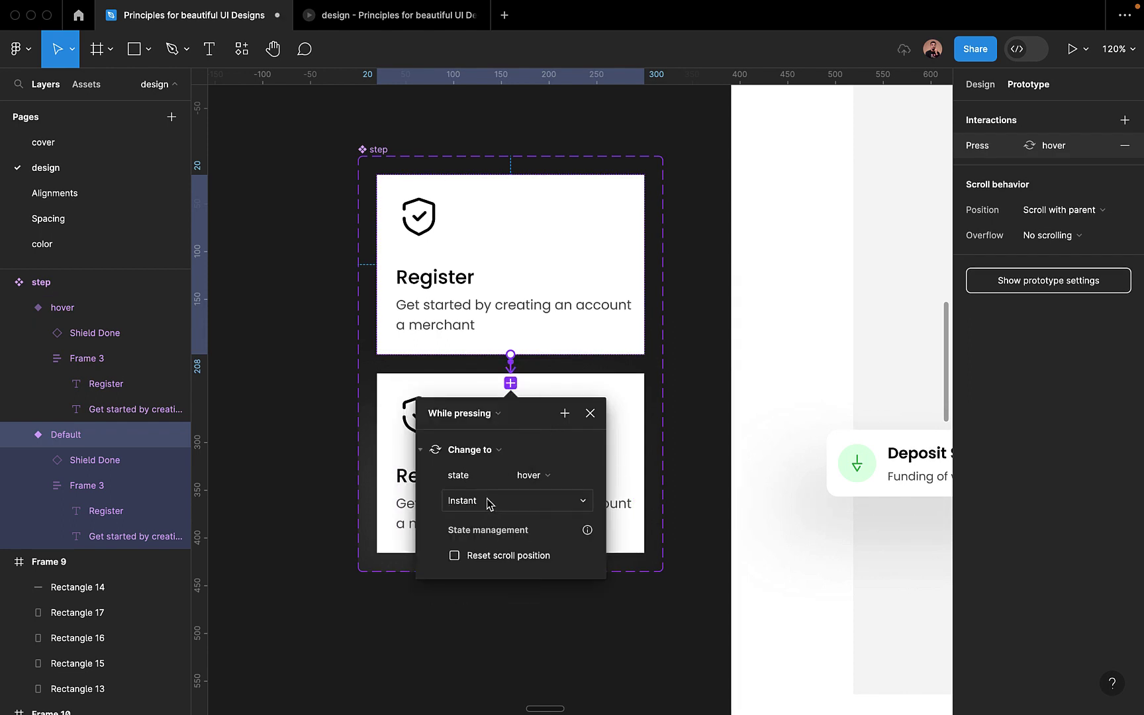
click(507, 503)
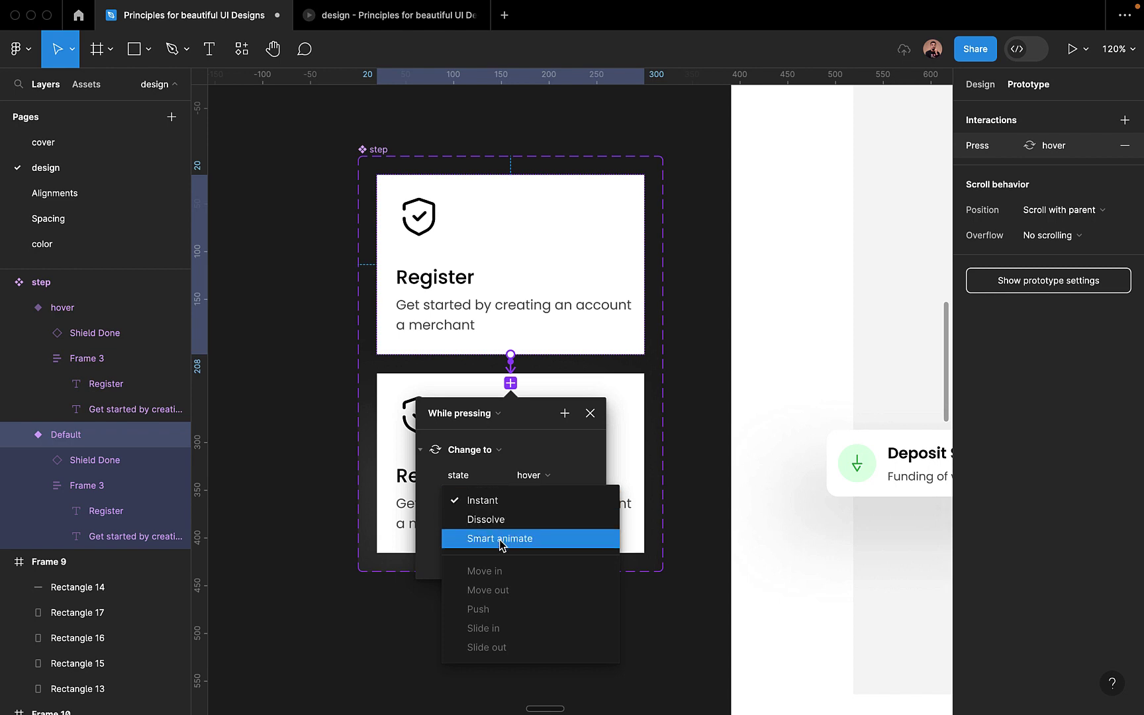
click(484, 501)
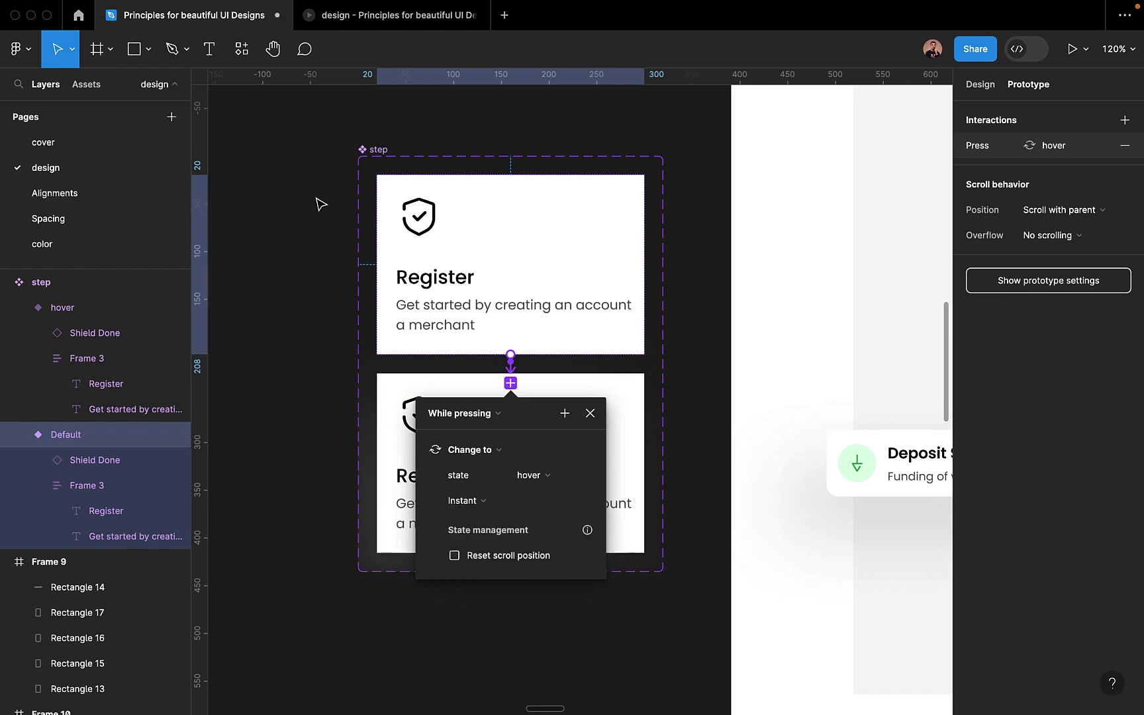
Check the running prototype, return to the design file, and present the Home frame as a prototype.
click(379, 24)
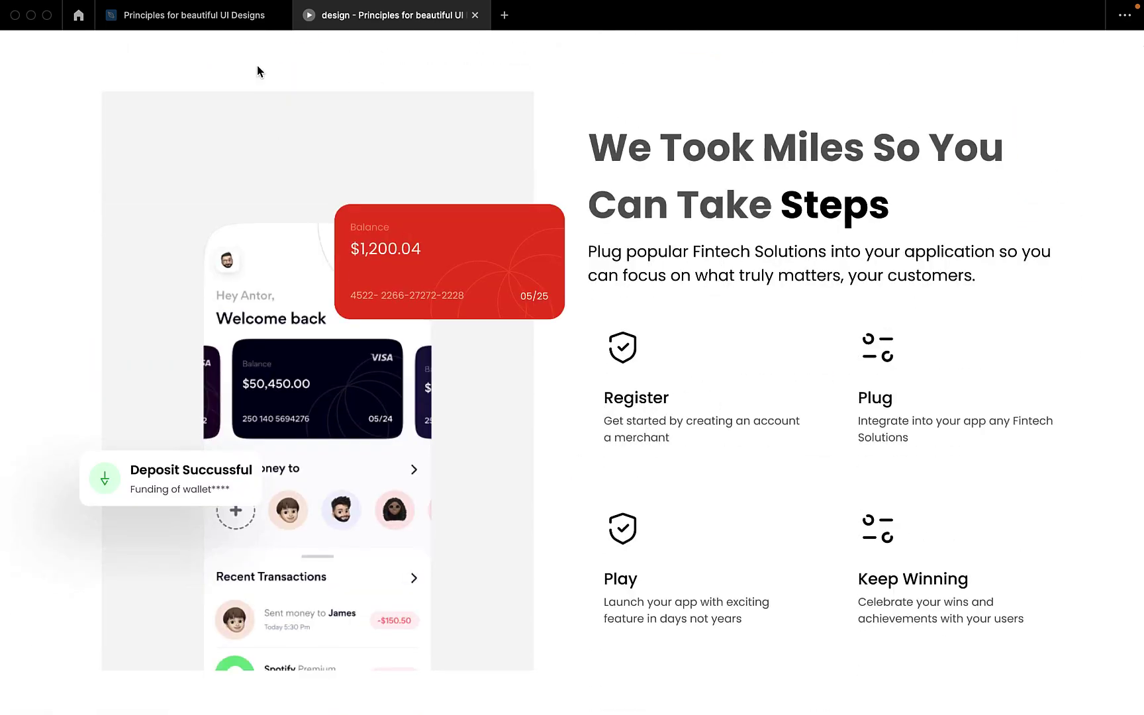
click(184, 16)
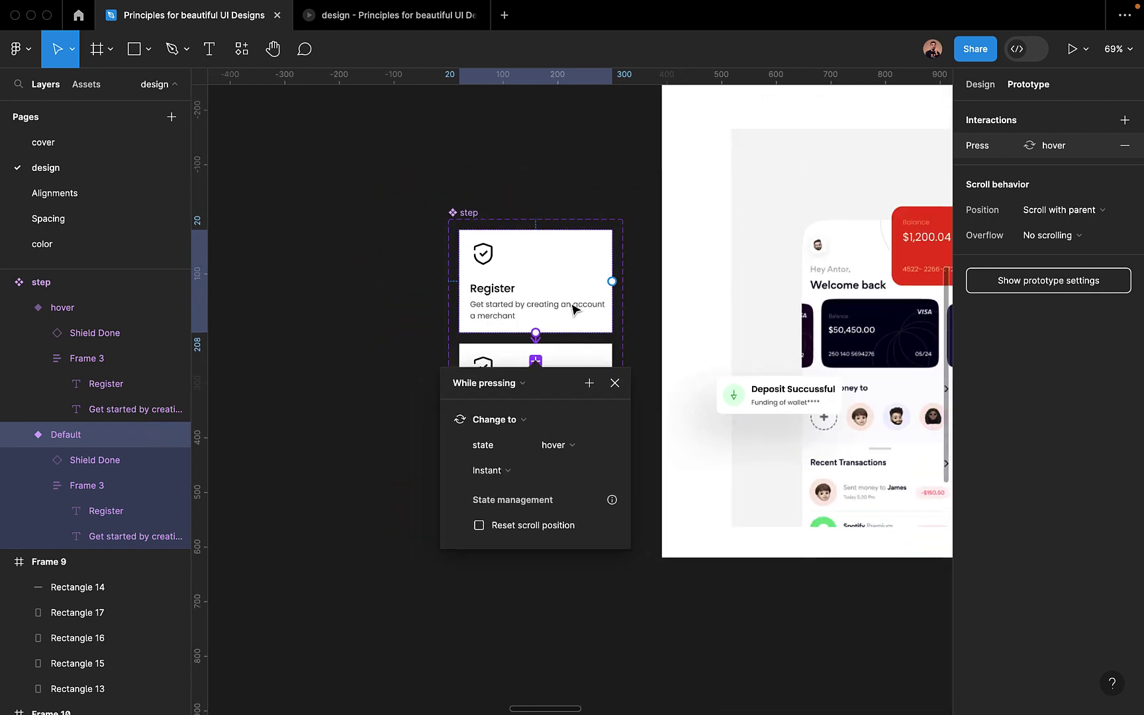
scroll(574, 308, down, 6)
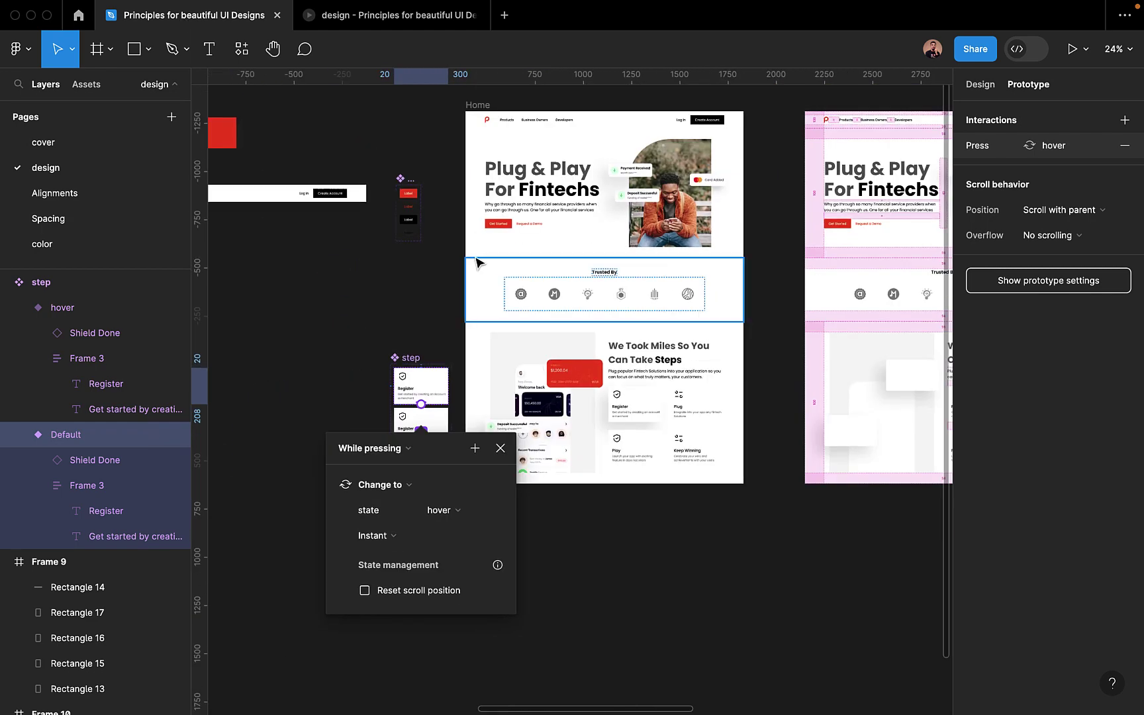
click(445, 229)
click(477, 106)
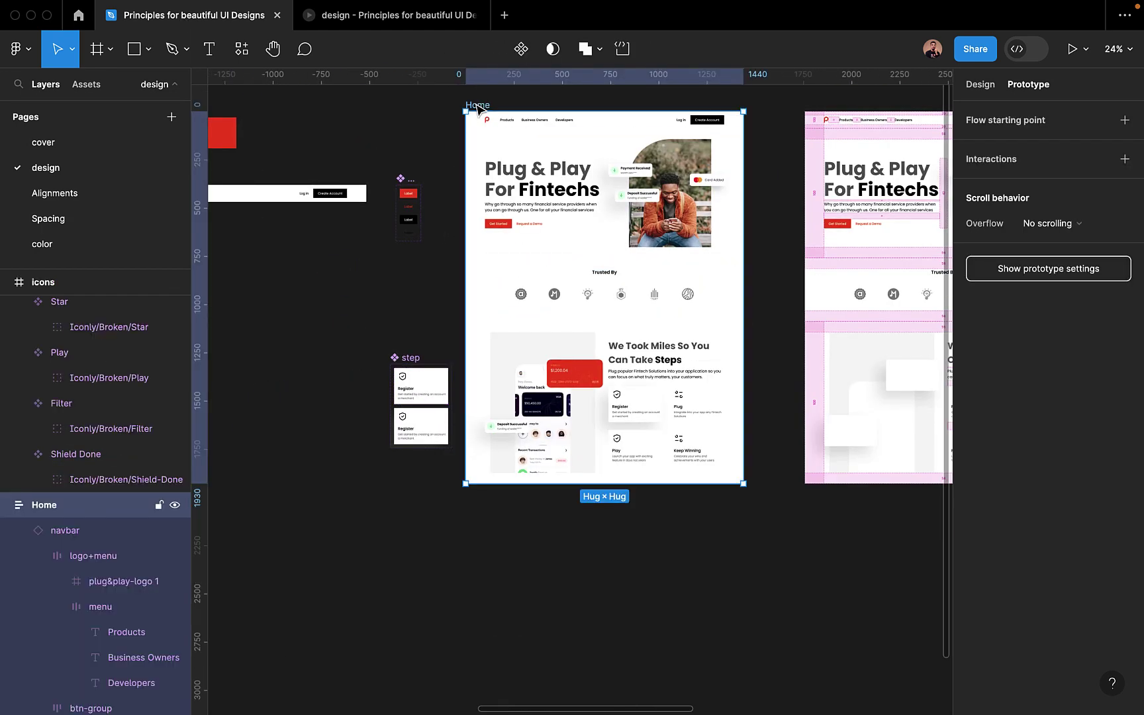
click(1072, 49)
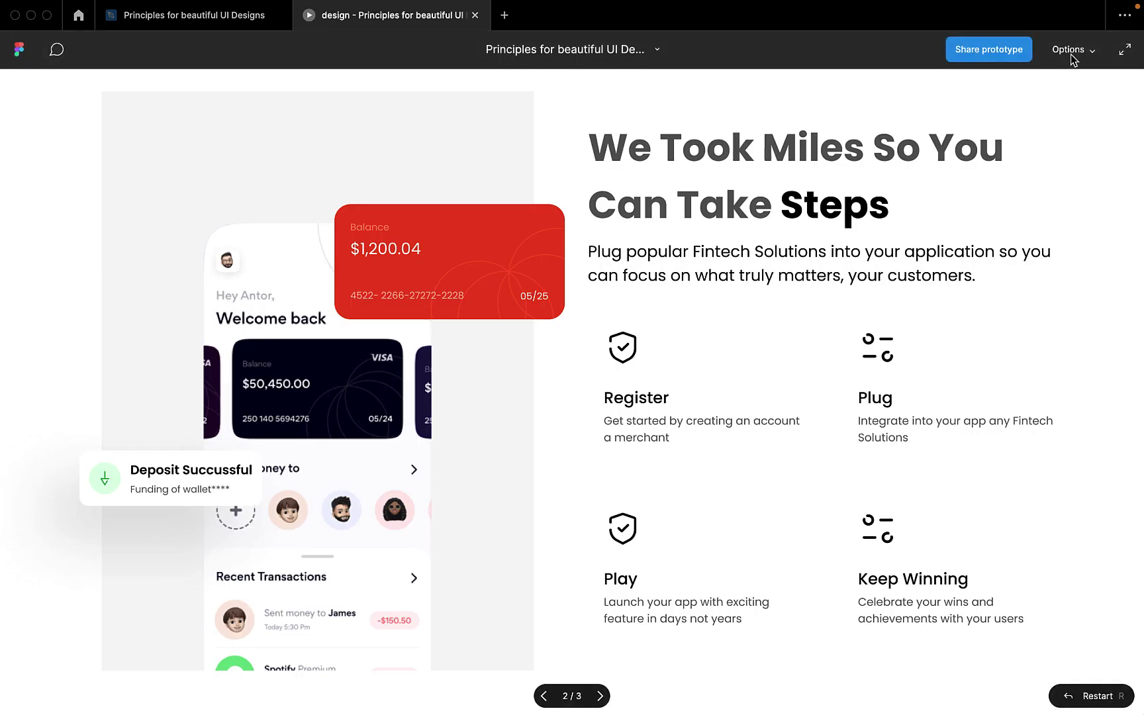
Compare the design file with the step cards in the running prototype and return to the design file.
click(177, 26)
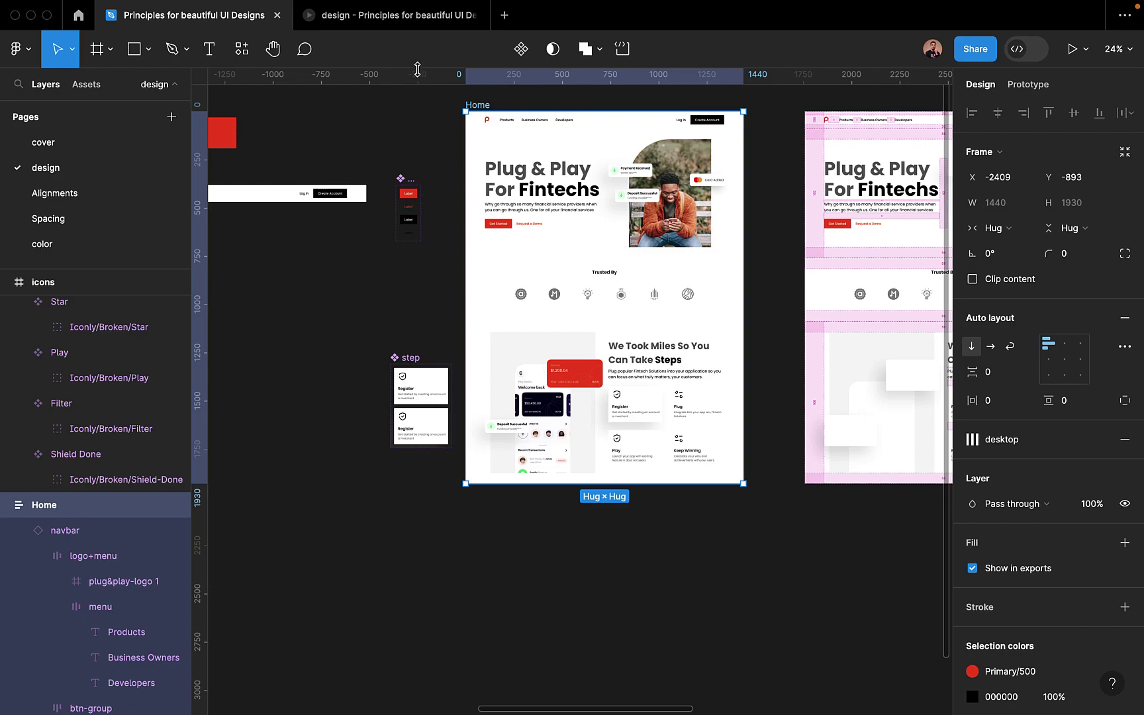
click(384, 15)
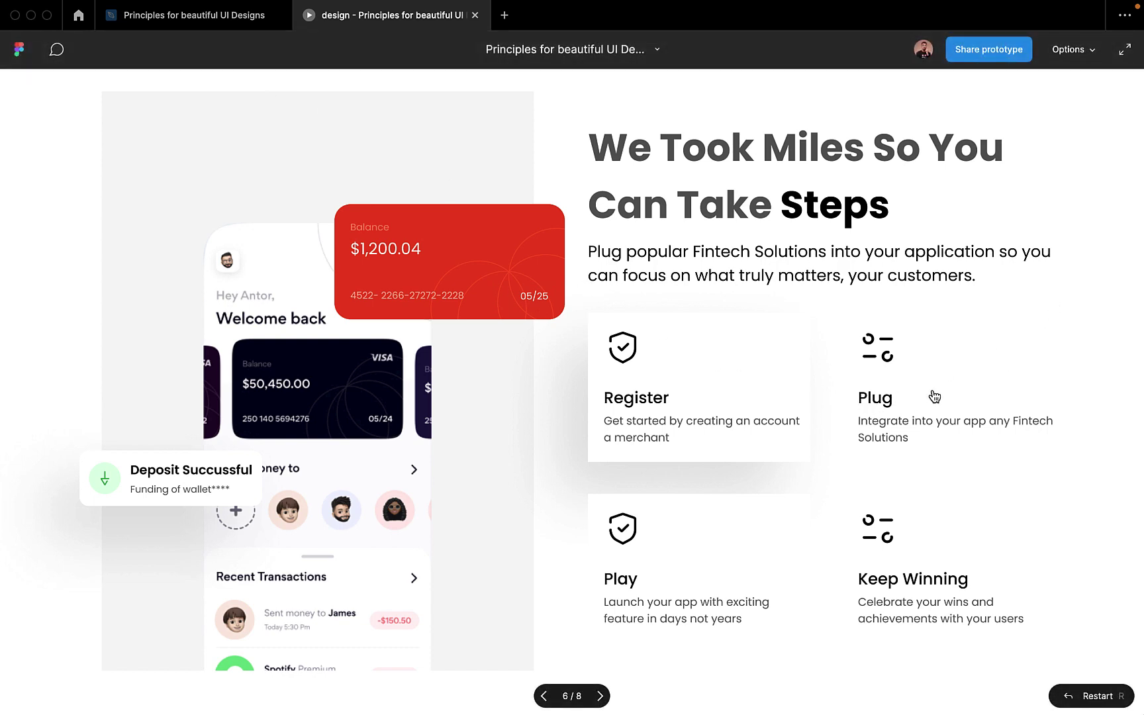
click(198, 20)
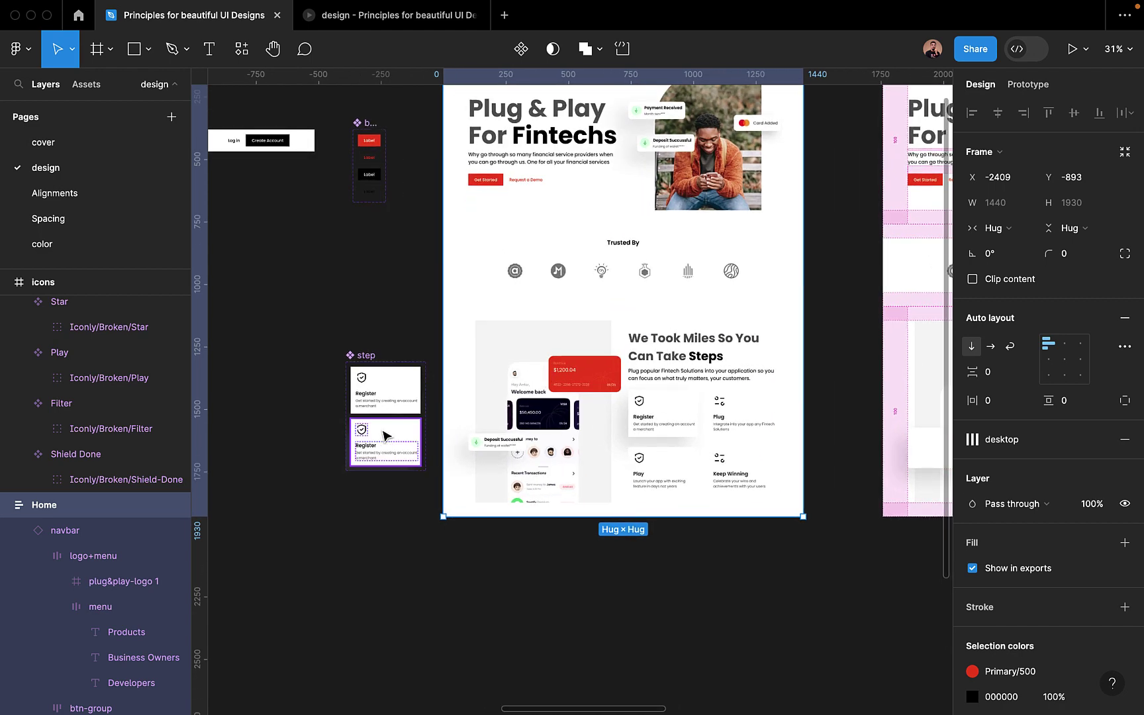
Detach the element-elevation style from the step component's hover variant and set its drop shadow's X offset to 40.
scroll(386, 435, up, 5)
click(387, 434)
scroll(931, 464, right, 2)
scroll(932, 464, right, 5)
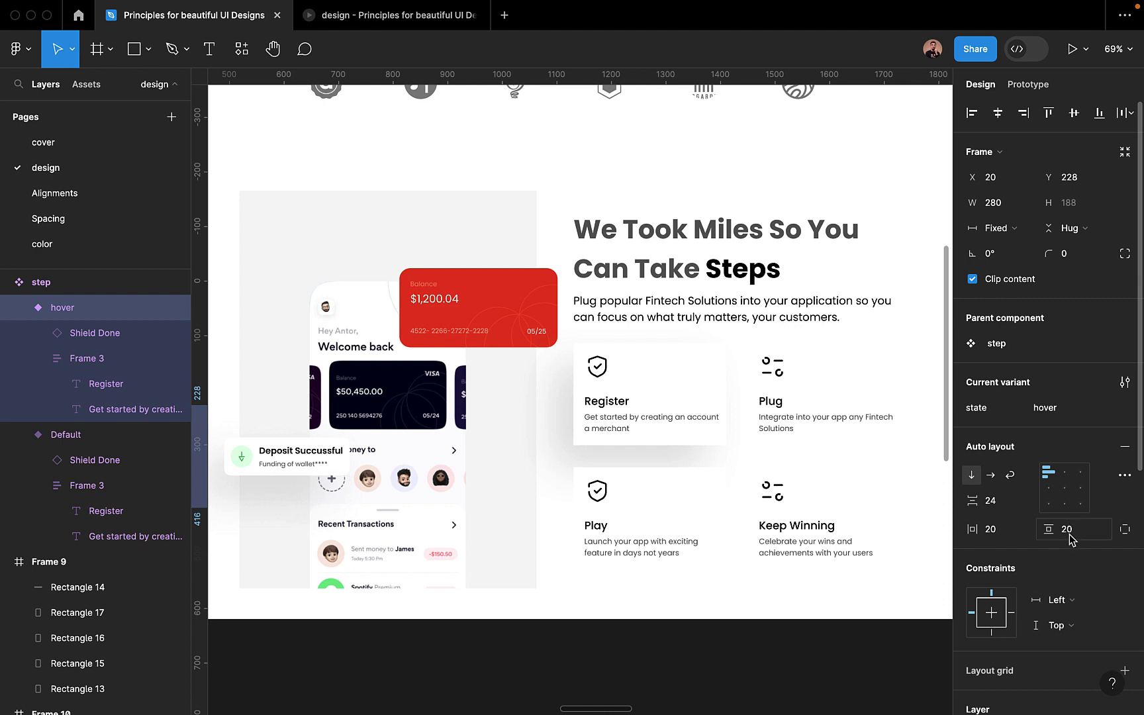
scroll(1073, 569, down, 6)
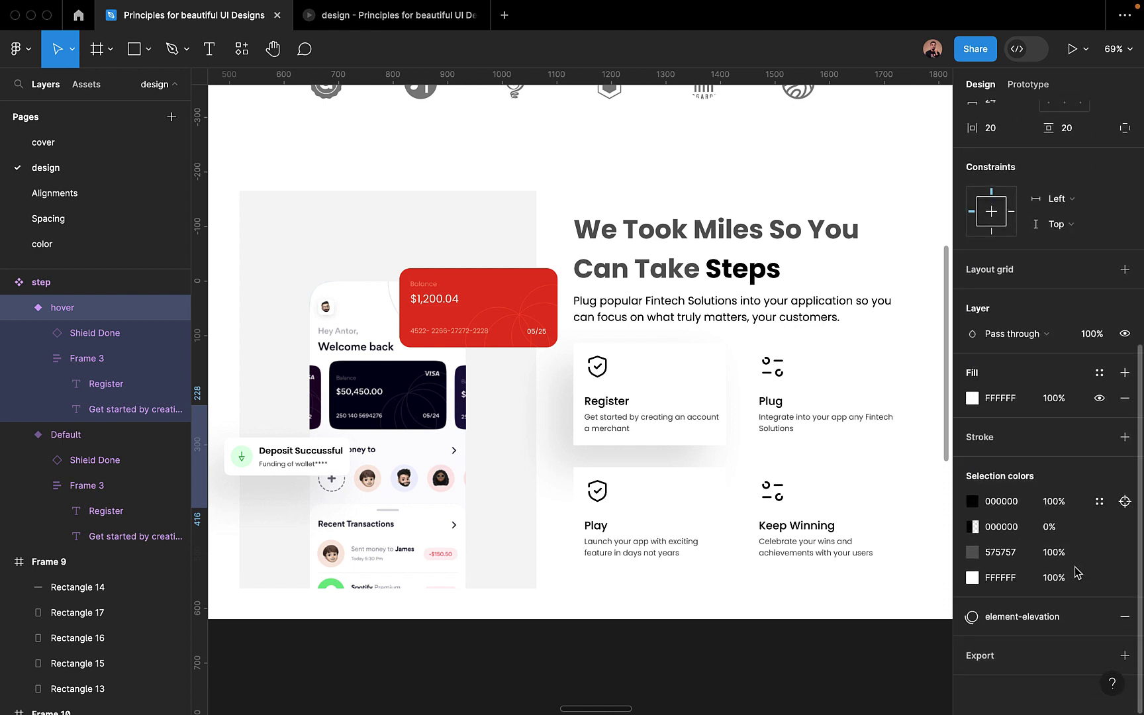
click(1098, 616)
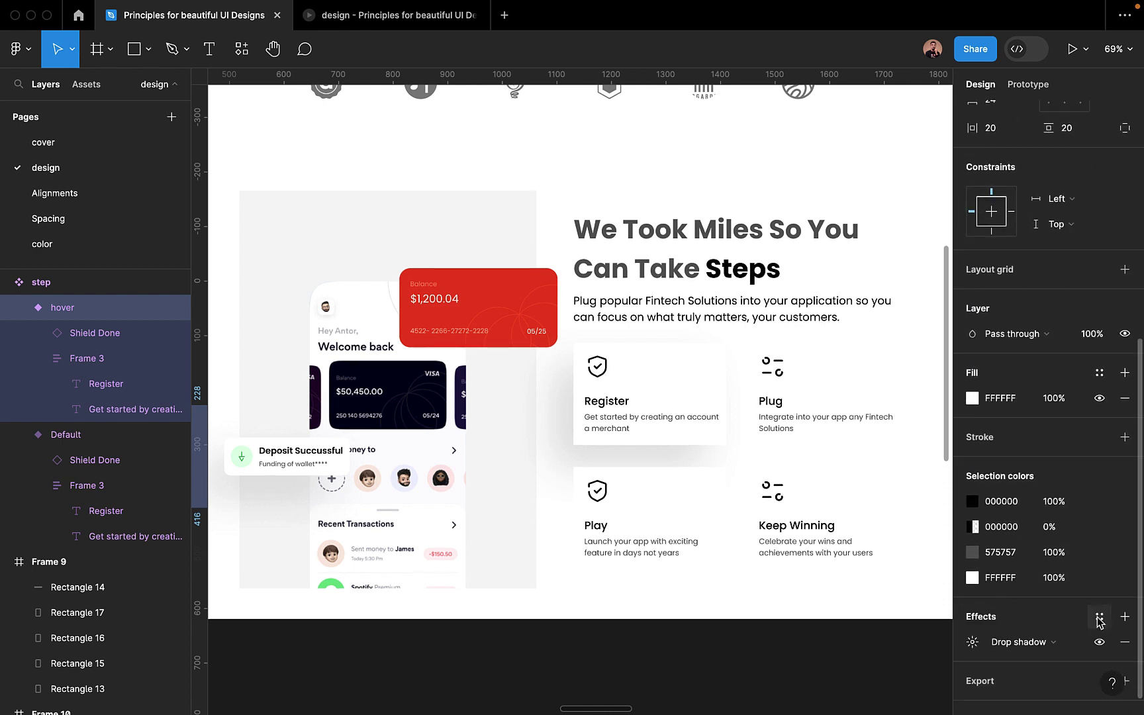
click(973, 641)
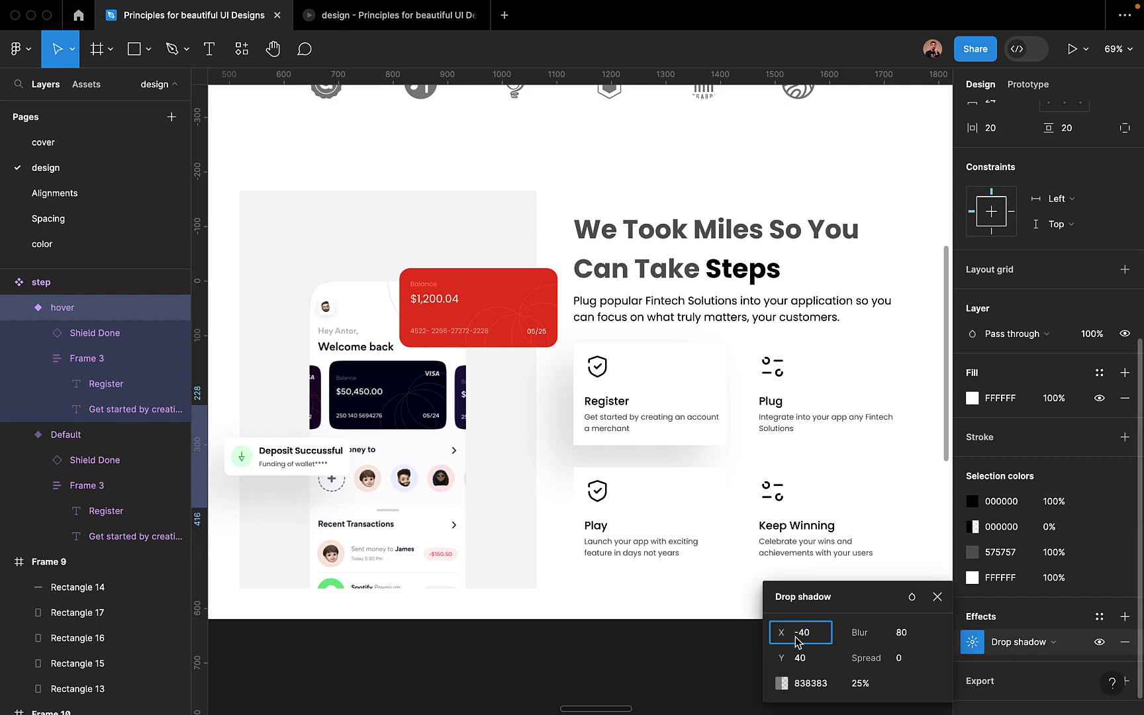
key(Return)
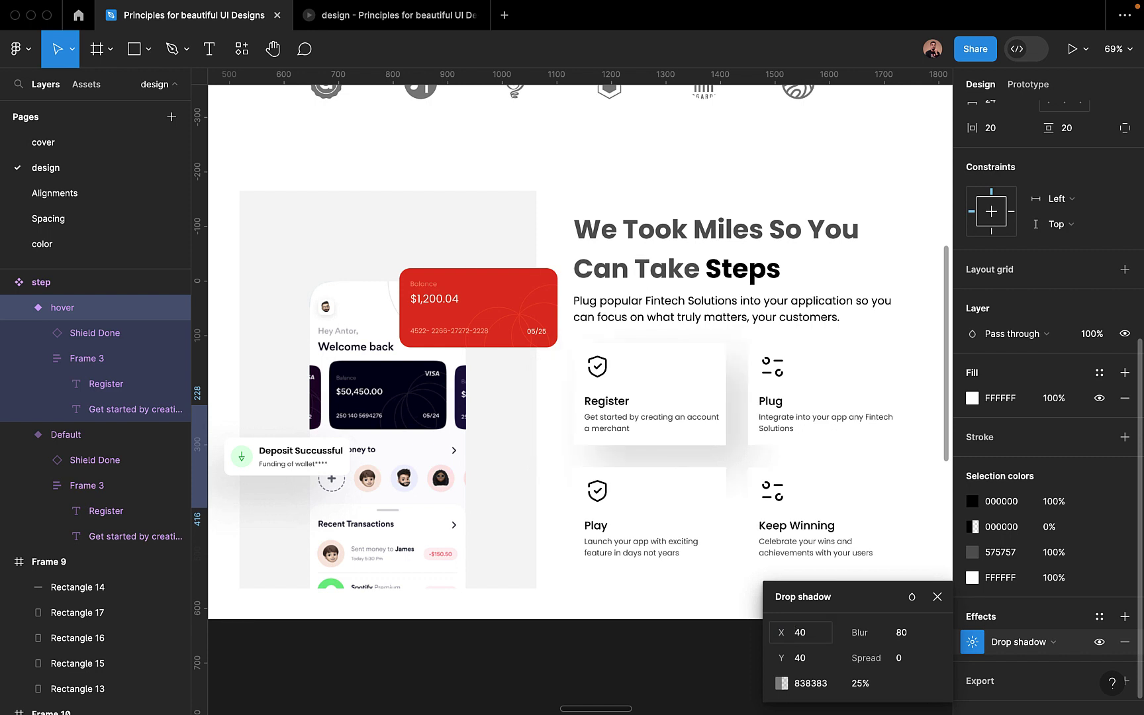
click(937, 597)
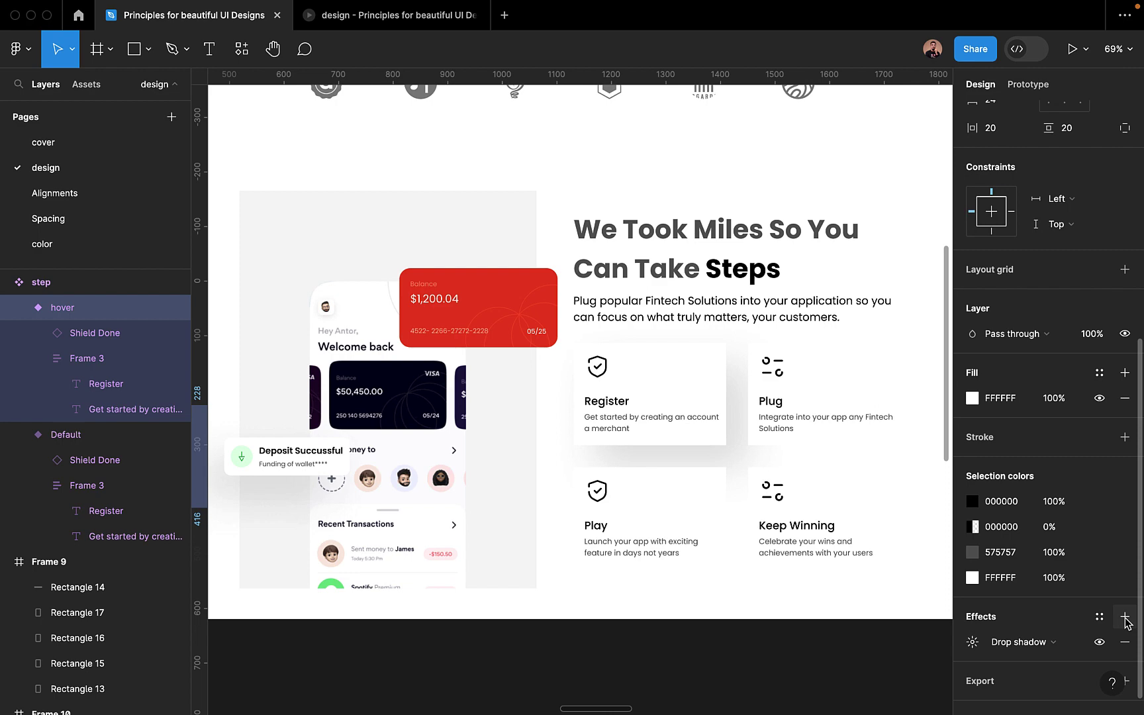
Add a second drop shadow to the hover variant and place it below the existing shadow in the effects order.
scroll(560, 347, up, 10)
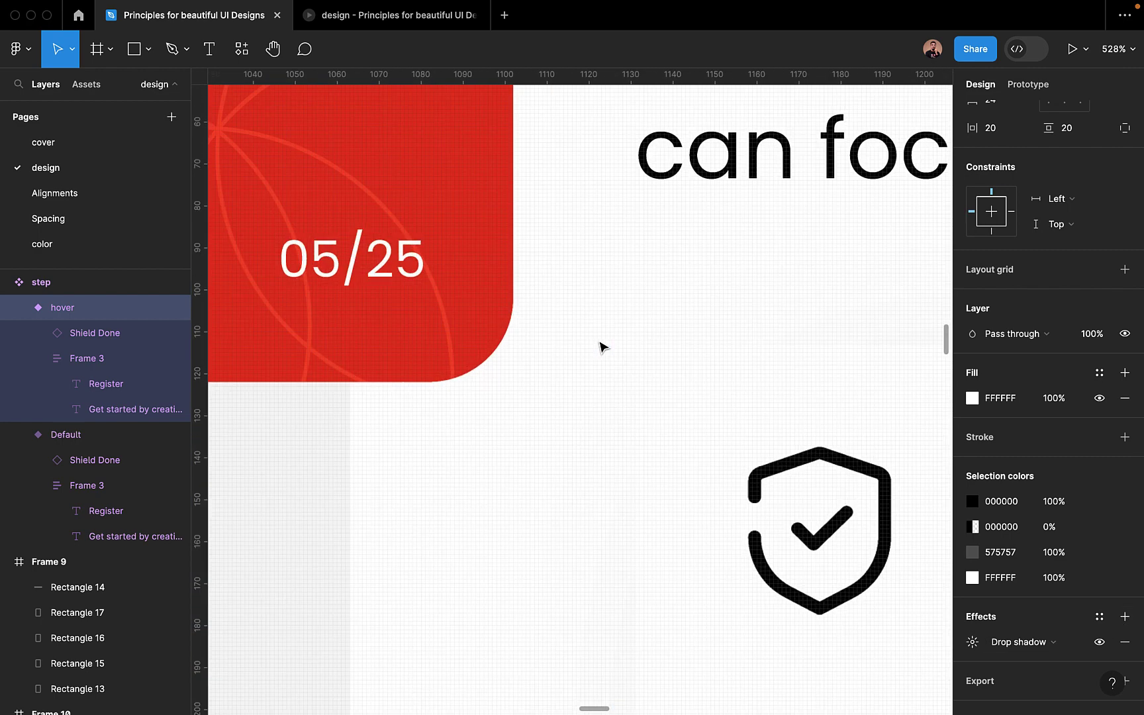
scroll(739, 469, down, 10)
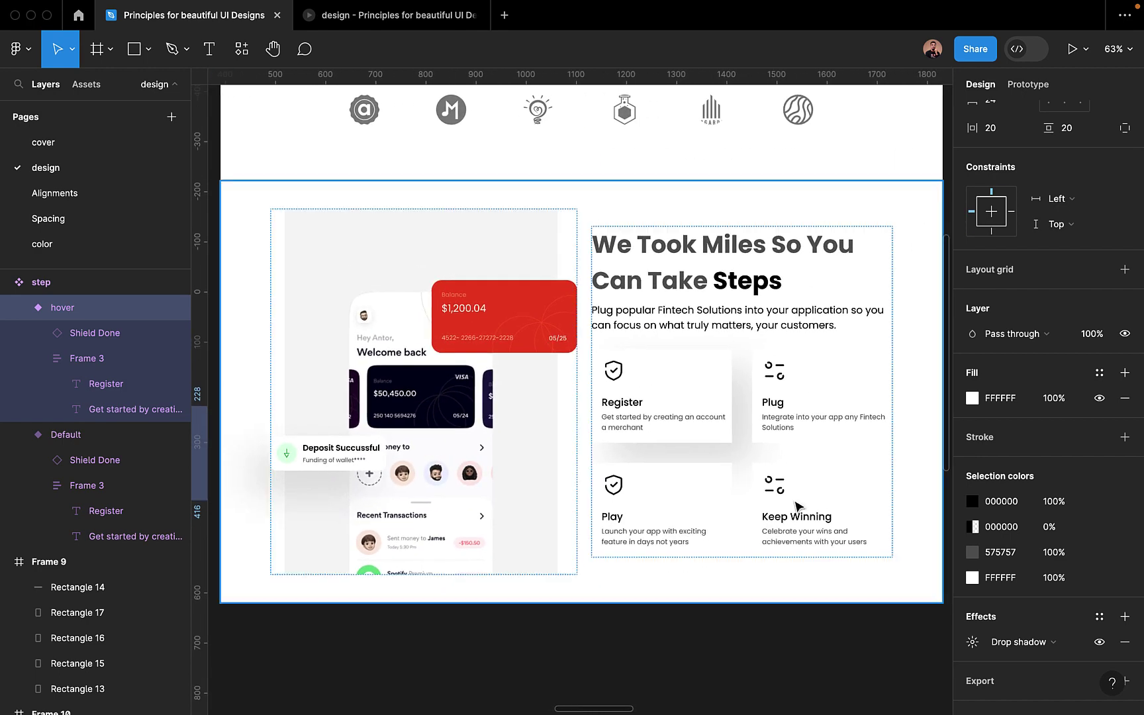
click(1127, 617)
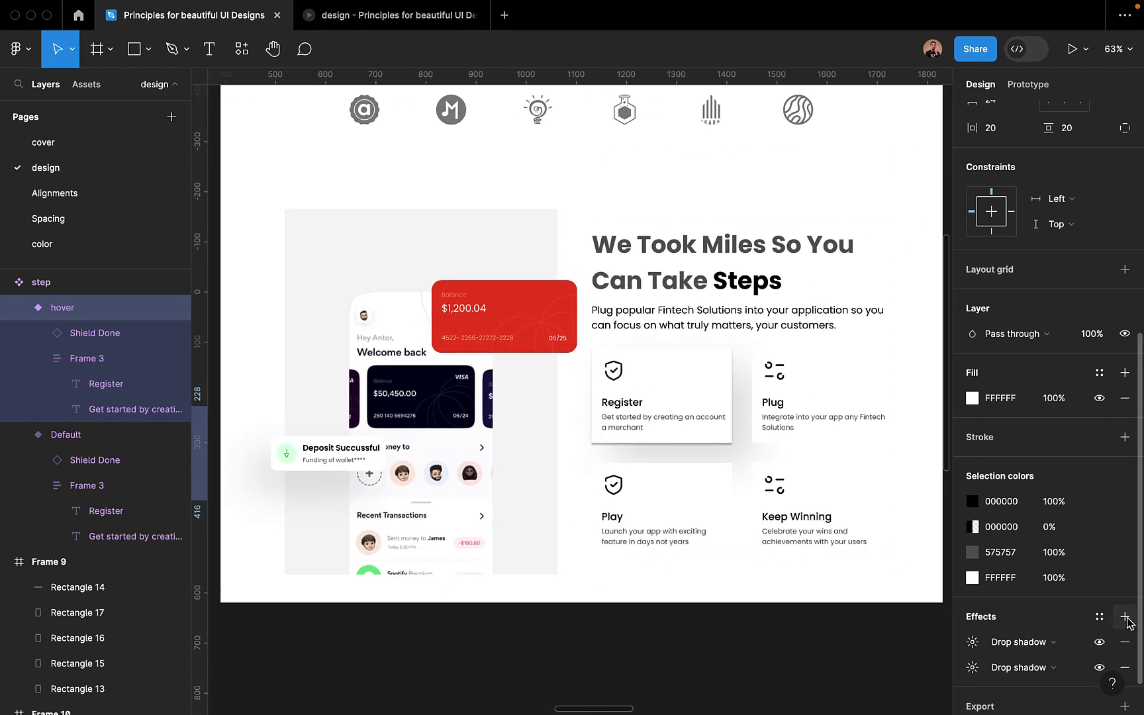
click(1101, 668)
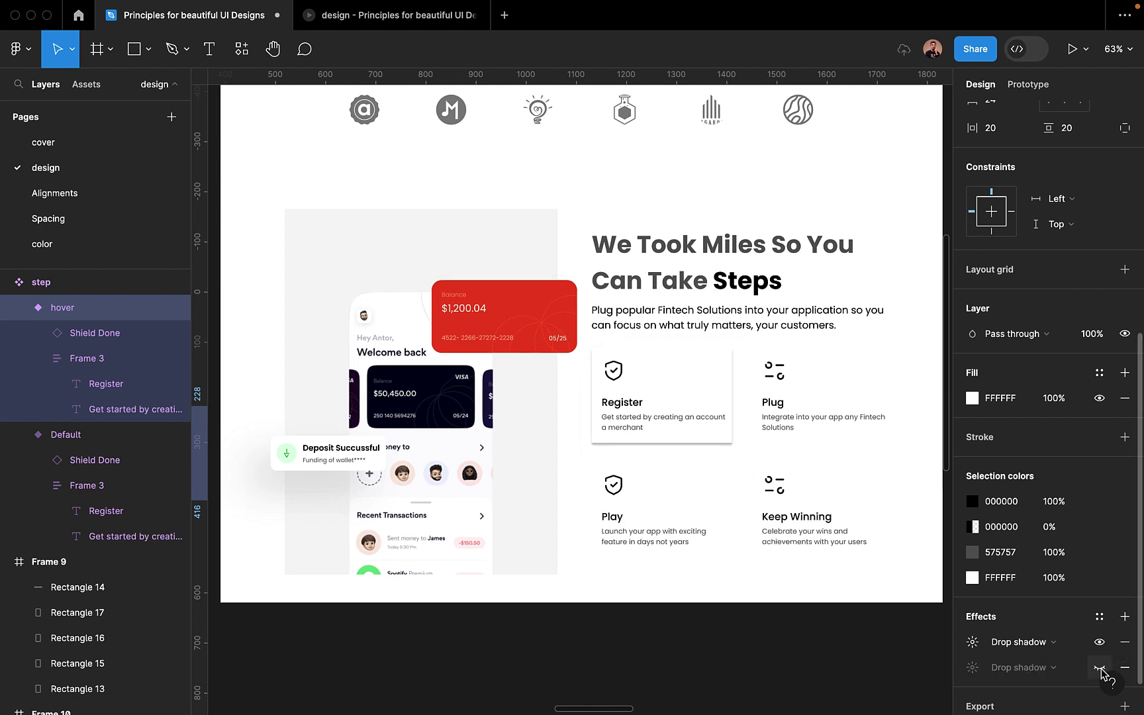
click(1101, 668)
click(1020, 642)
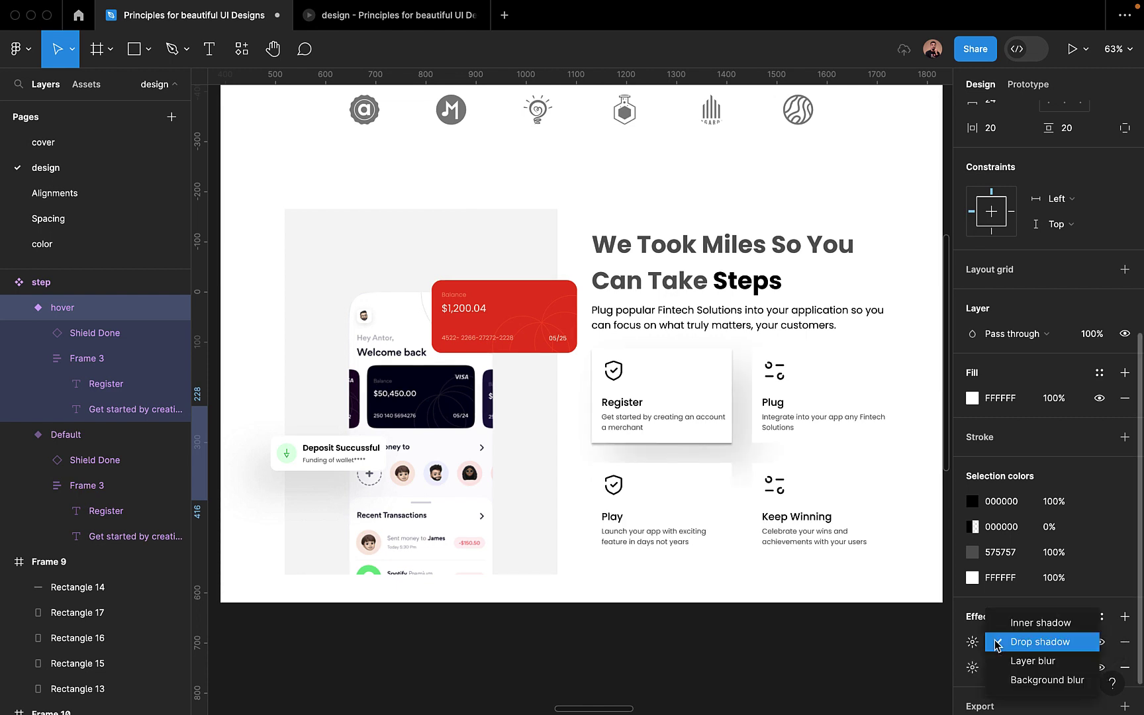
click(962, 642)
drag(964, 642, 964, 669)
click(1098, 667)
click(1098, 668)
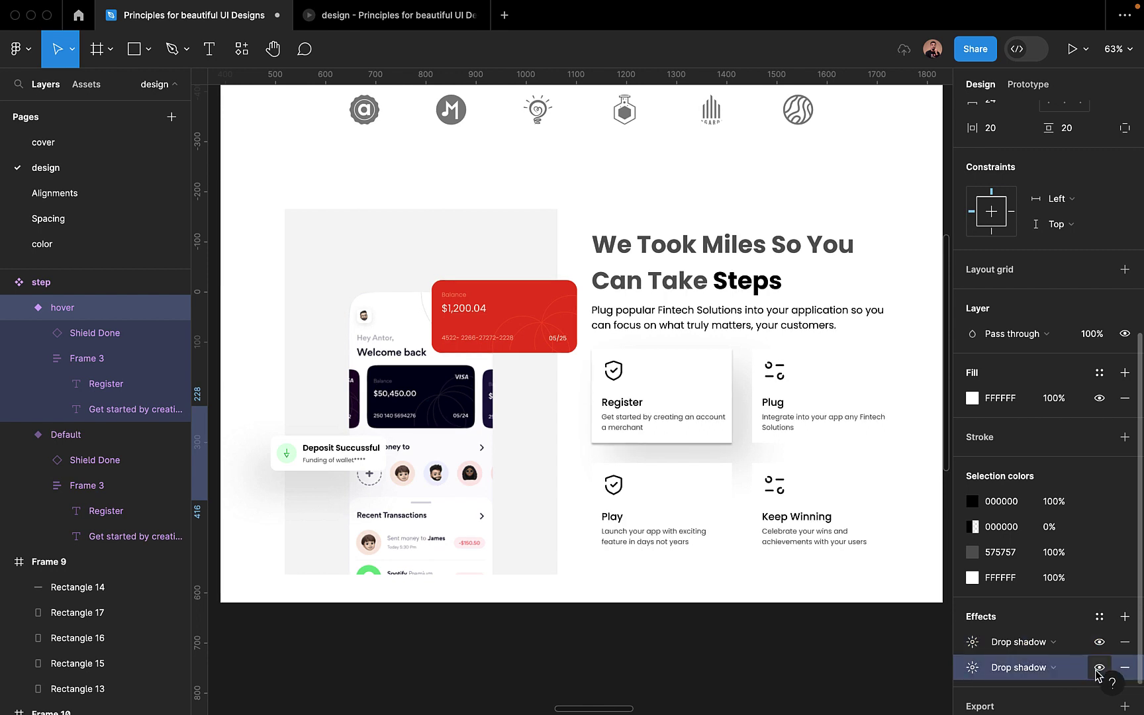
Set the second drop shadow's X and Y offsets to -4 and its blur to 8.
click(971, 675)
click(806, 635)
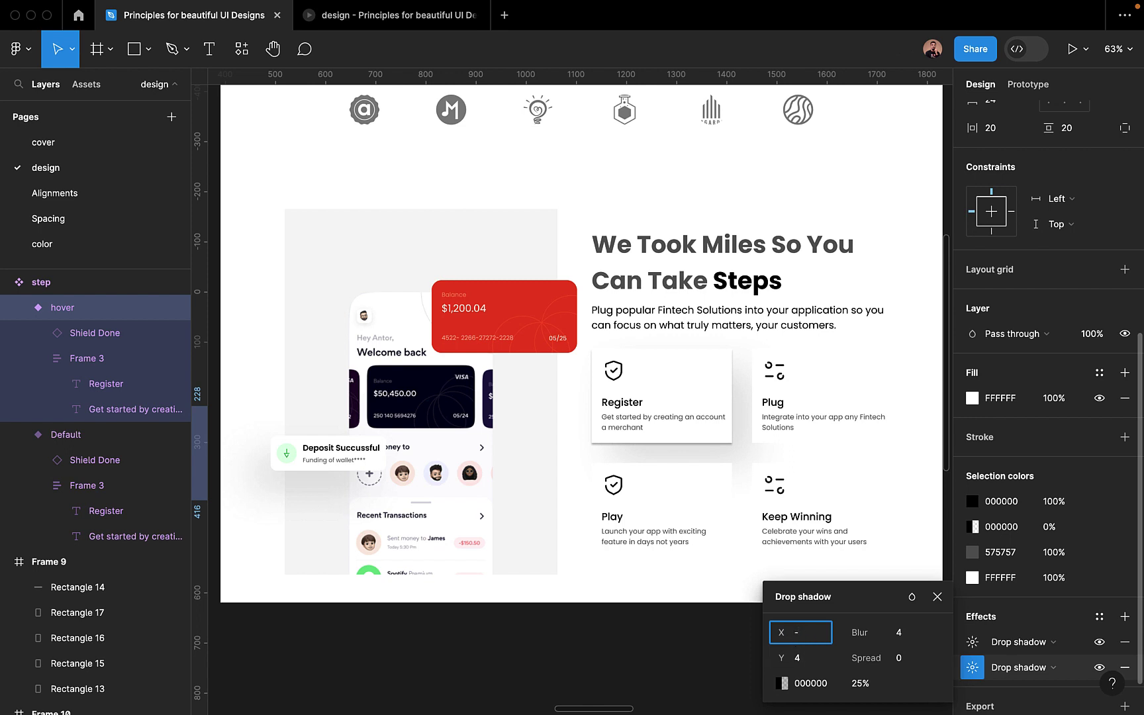
key(Return)
click(807, 659)
text(-4)
key(Return)
click(901, 633)
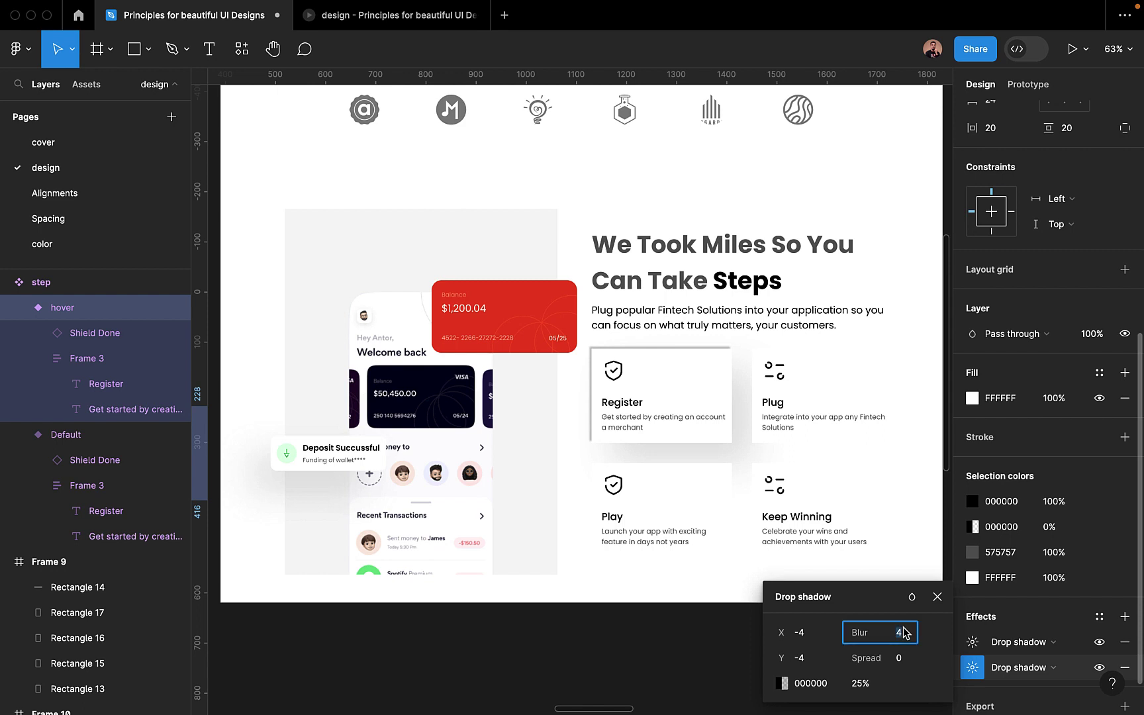
text(8)
key(Return)
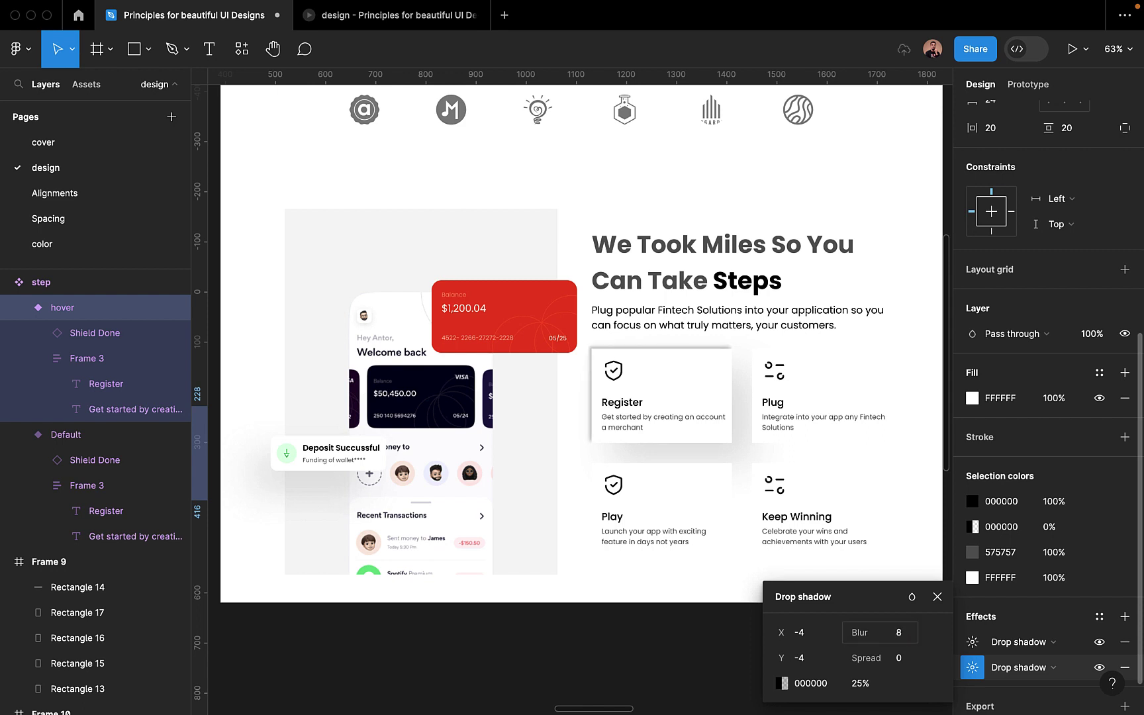
Change the second drop shadow's color to light grey E2E2E2 and close its settings.
click(783, 684)
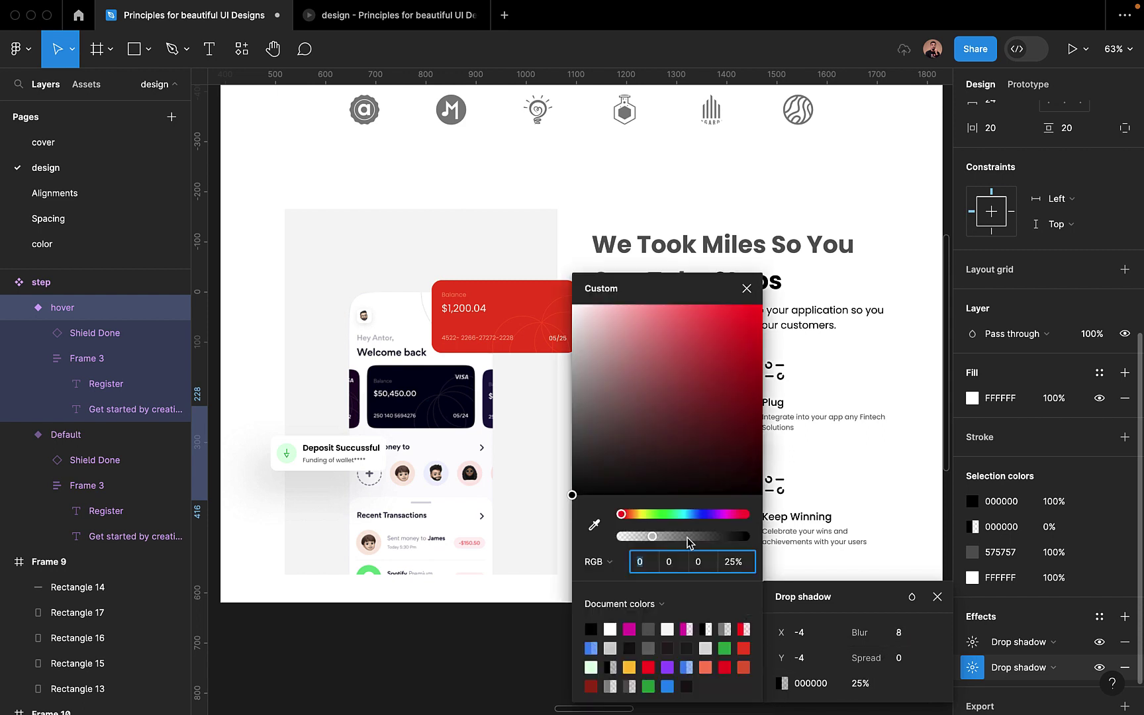
scroll(523, 537, right, 10)
drag(584, 480, 548, 369)
drag(544, 357, 535, 332)
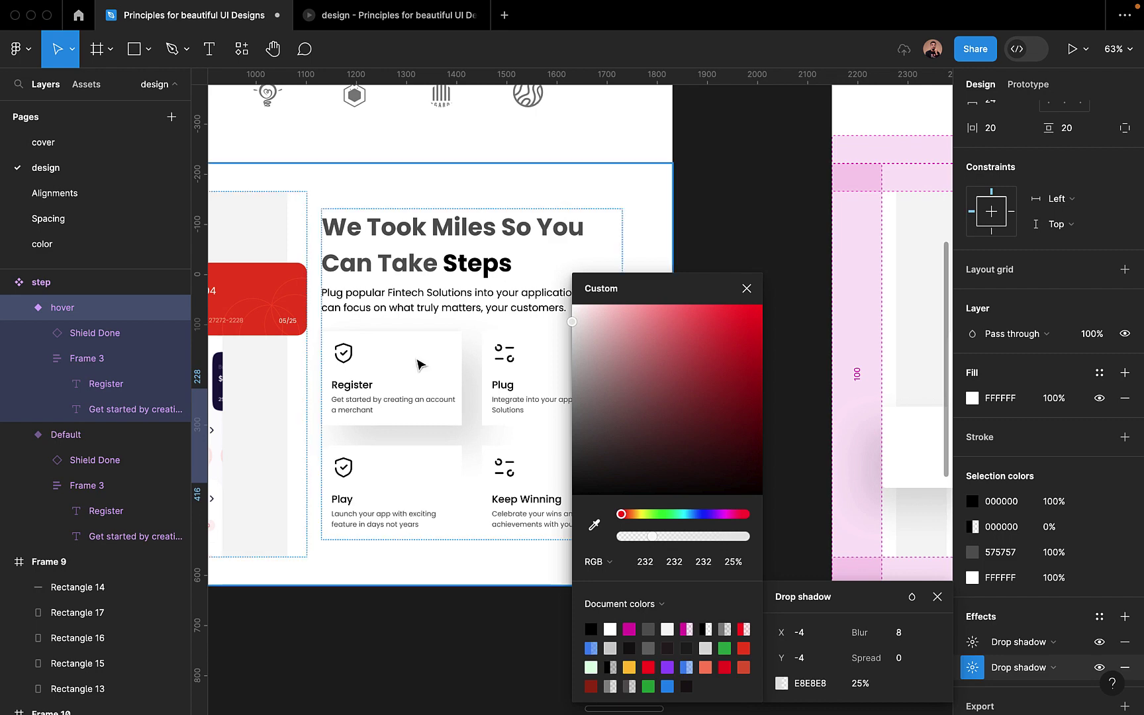
scroll(315, 352, up, 5)
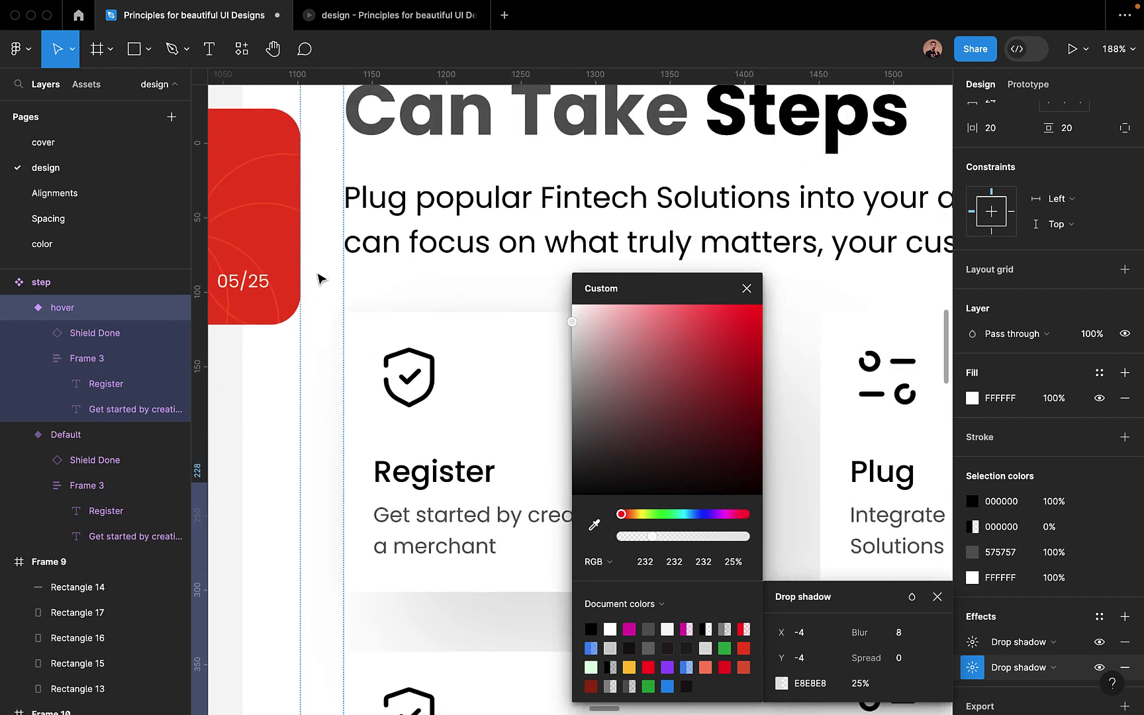
drag(569, 325, 568, 325)
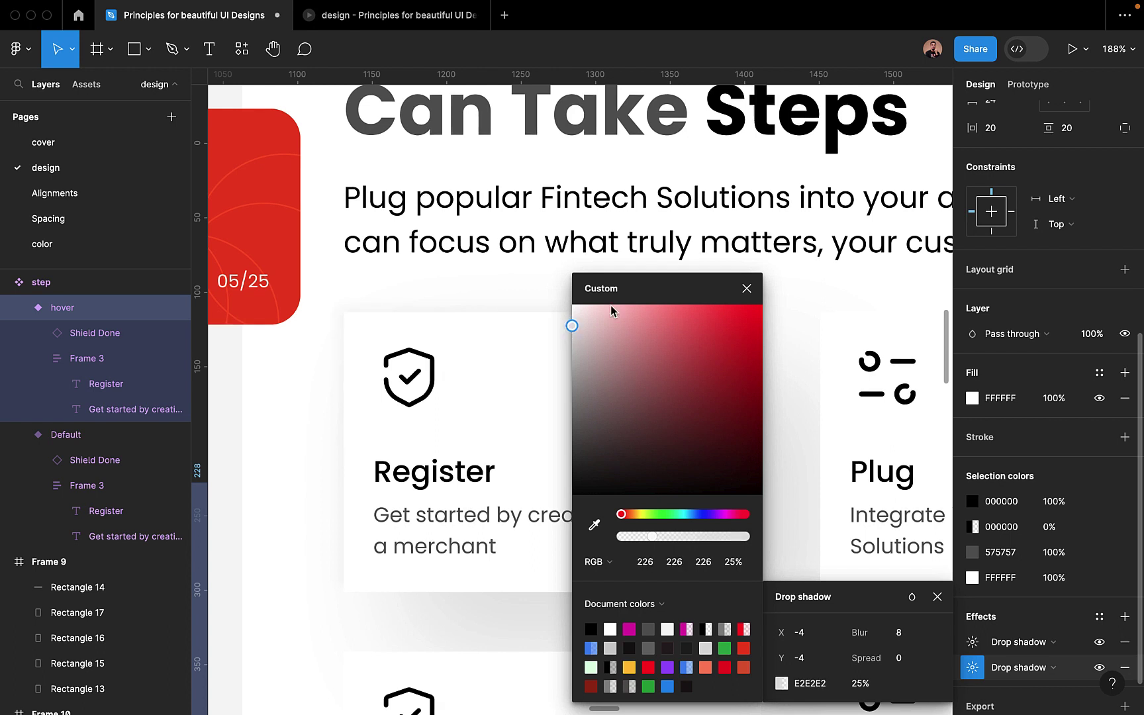
click(746, 288)
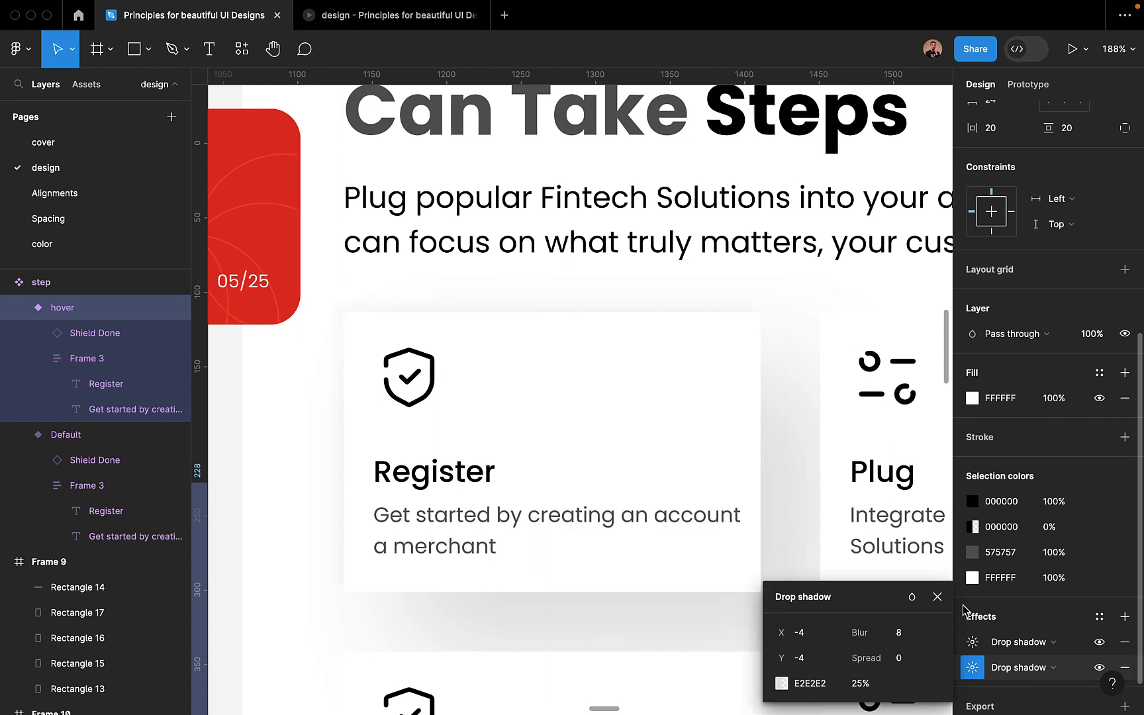
click(937, 599)
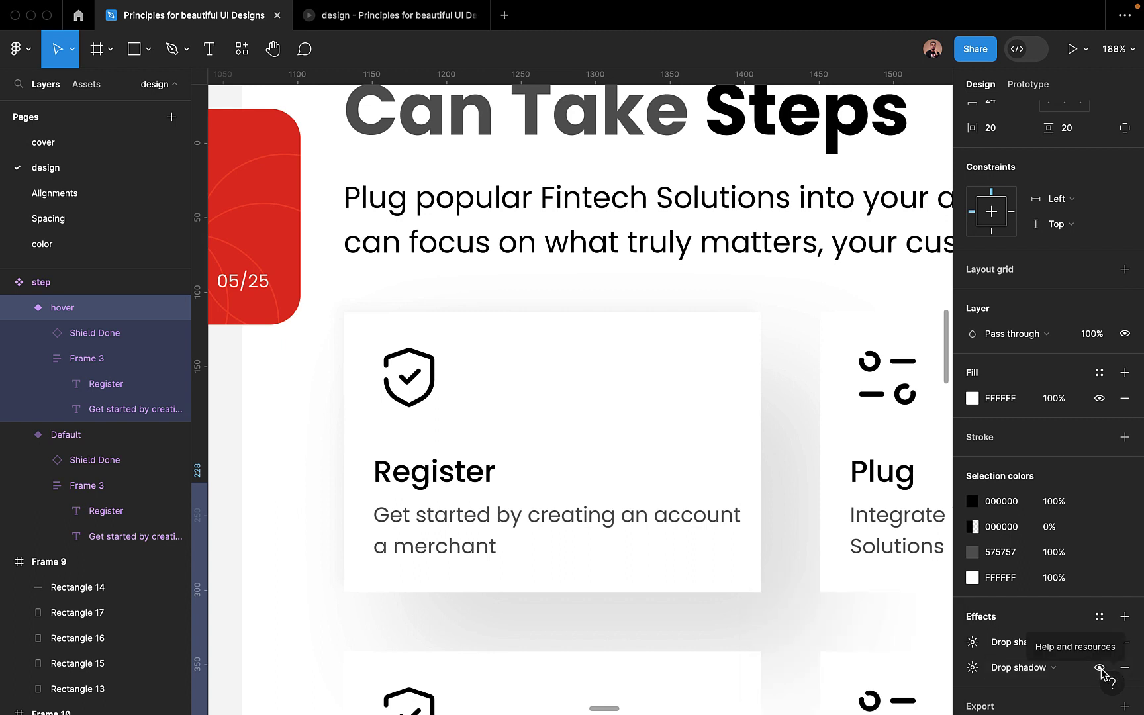
Toggle the second drop shadow's visibility off and on to compare the Register card with and without it.
click(1099, 667)
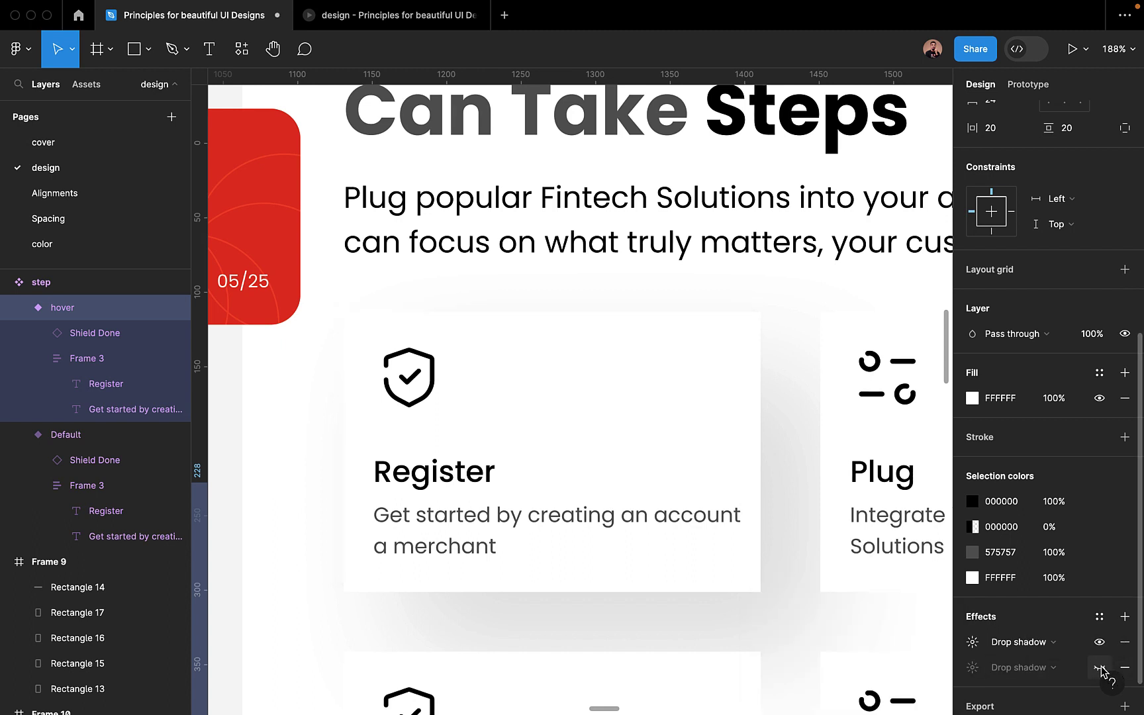
click(1100, 667)
click(1099, 667)
click(1099, 668)
click(1099, 668)
click(1100, 667)
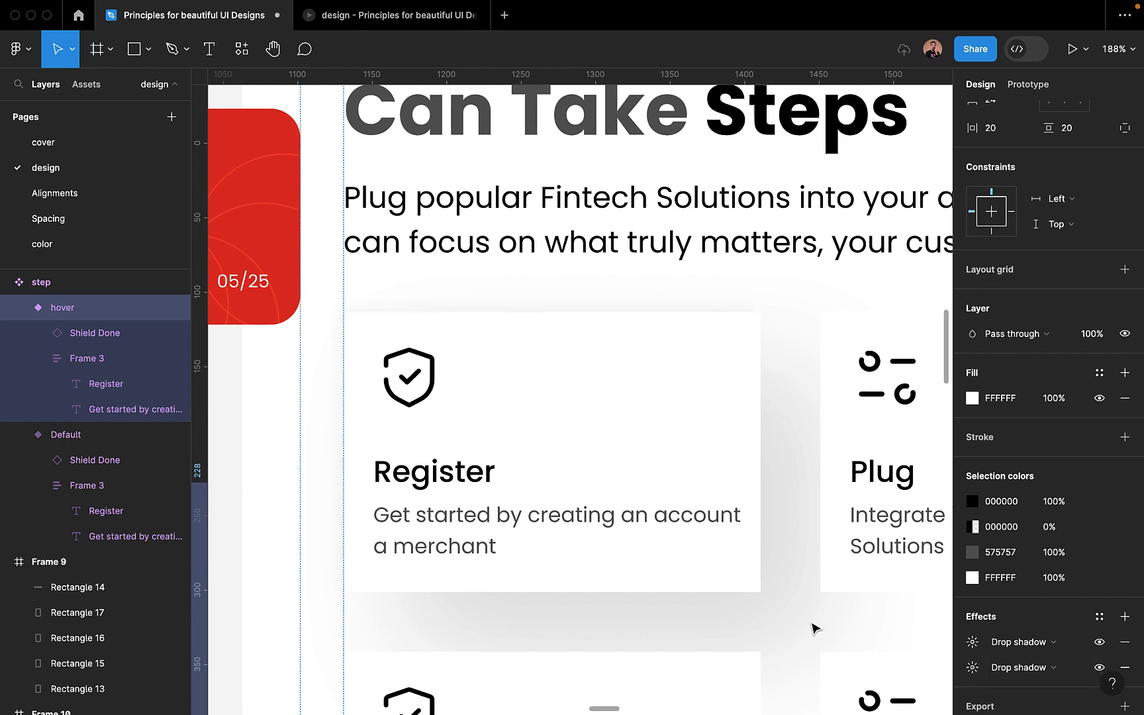
Check the two-shadow elevation on the step cards in the running prototype and return to the design file.
scroll(814, 625, down, 10)
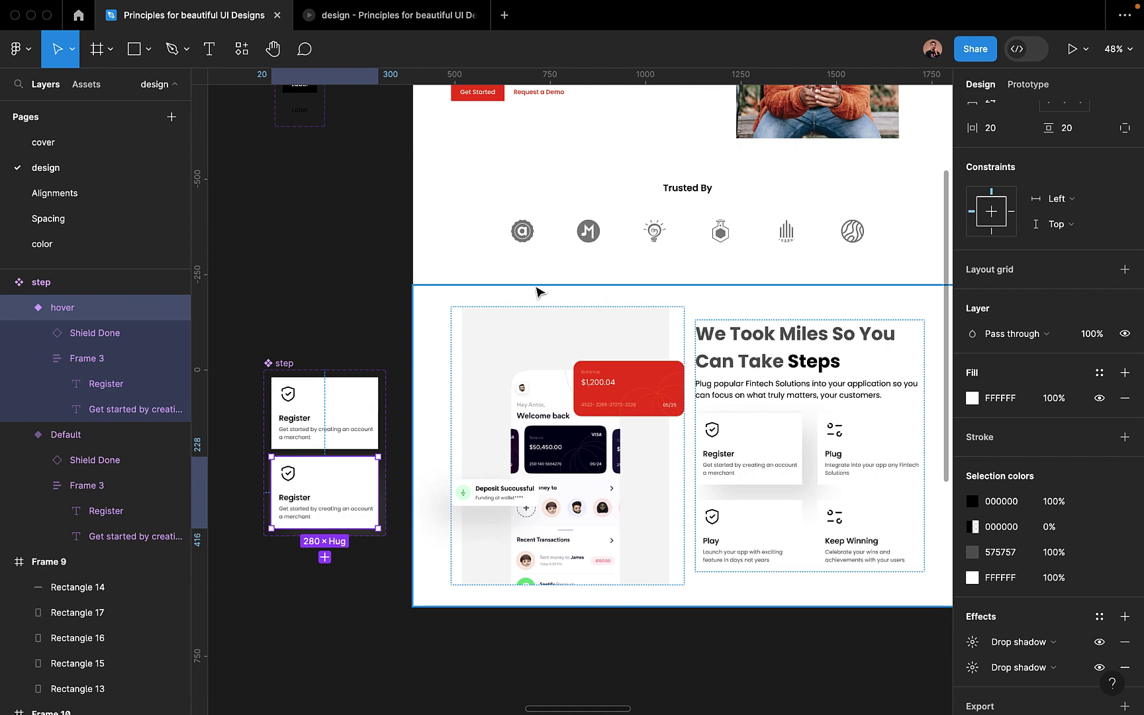
click(389, 20)
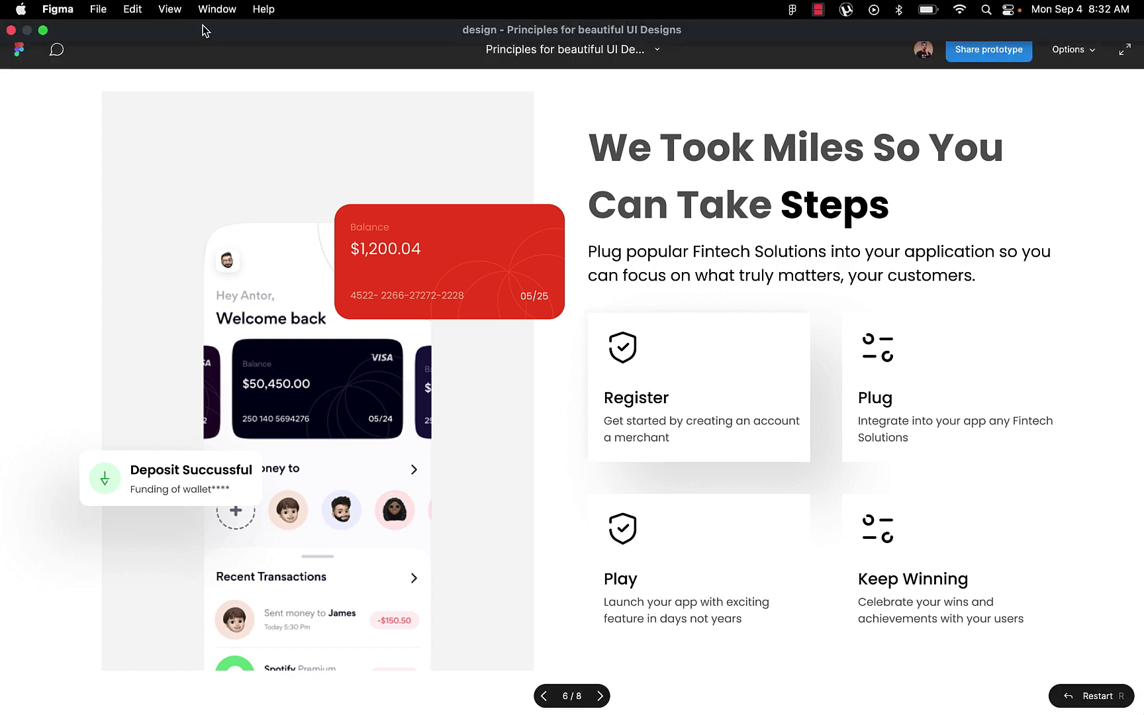
click(194, 17)
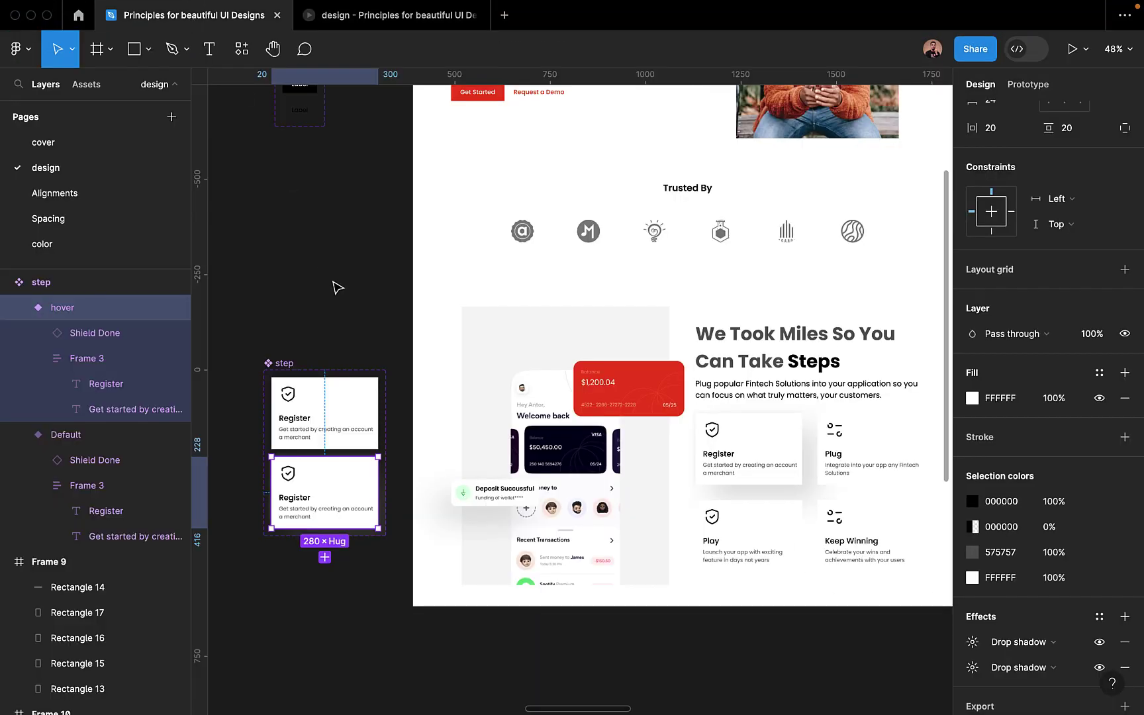
Switch the Register step instance in the Home frame from the hover state to Default.
click(742, 449)
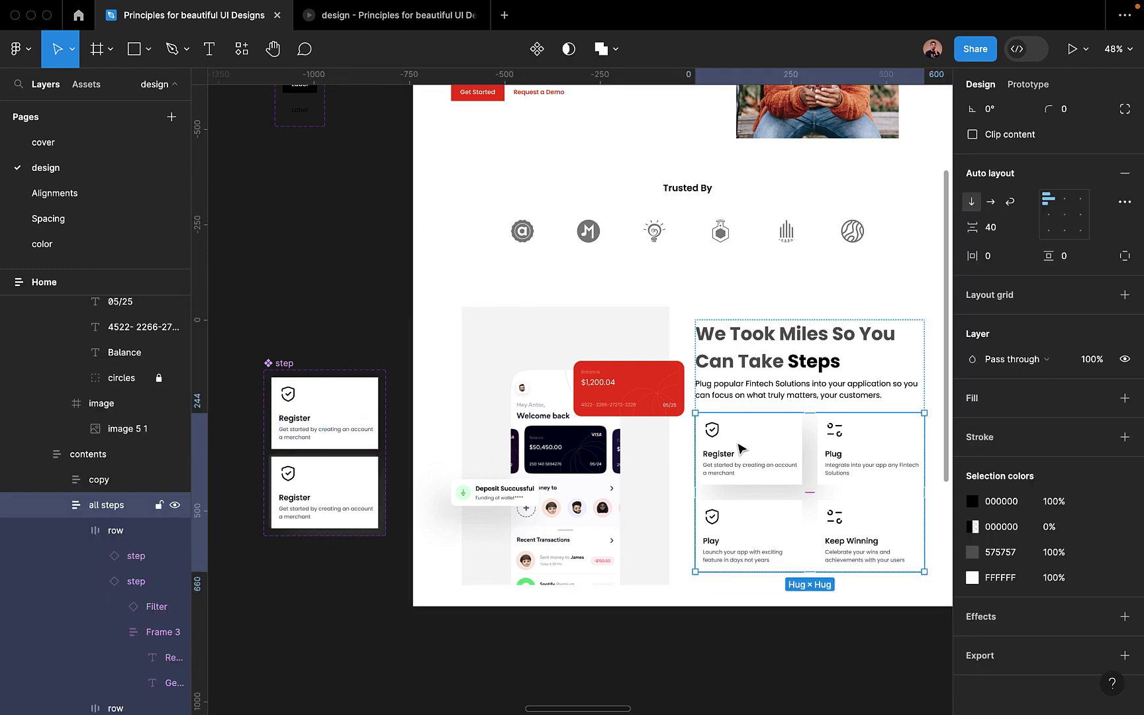
click(742, 449)
click(742, 449)
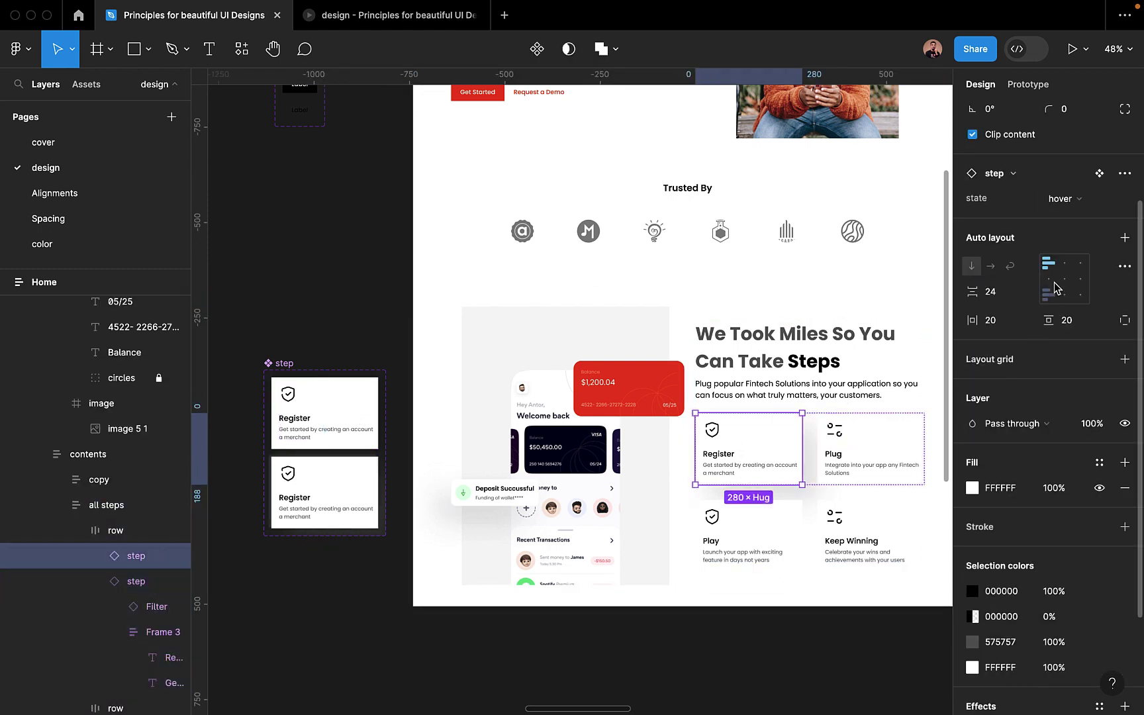
click(1059, 199)
click(1050, 177)
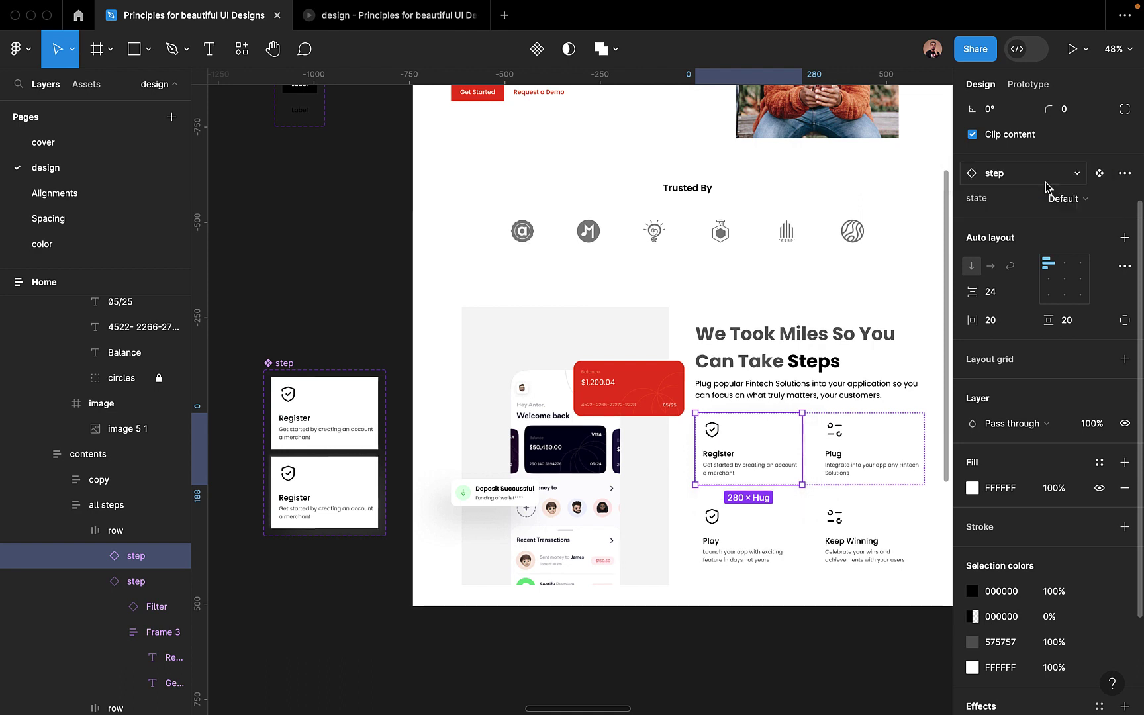
Change the Default step variant's interaction trigger to While hovering and check the Register card's hover effect in the running prototype.
click(884, 437)
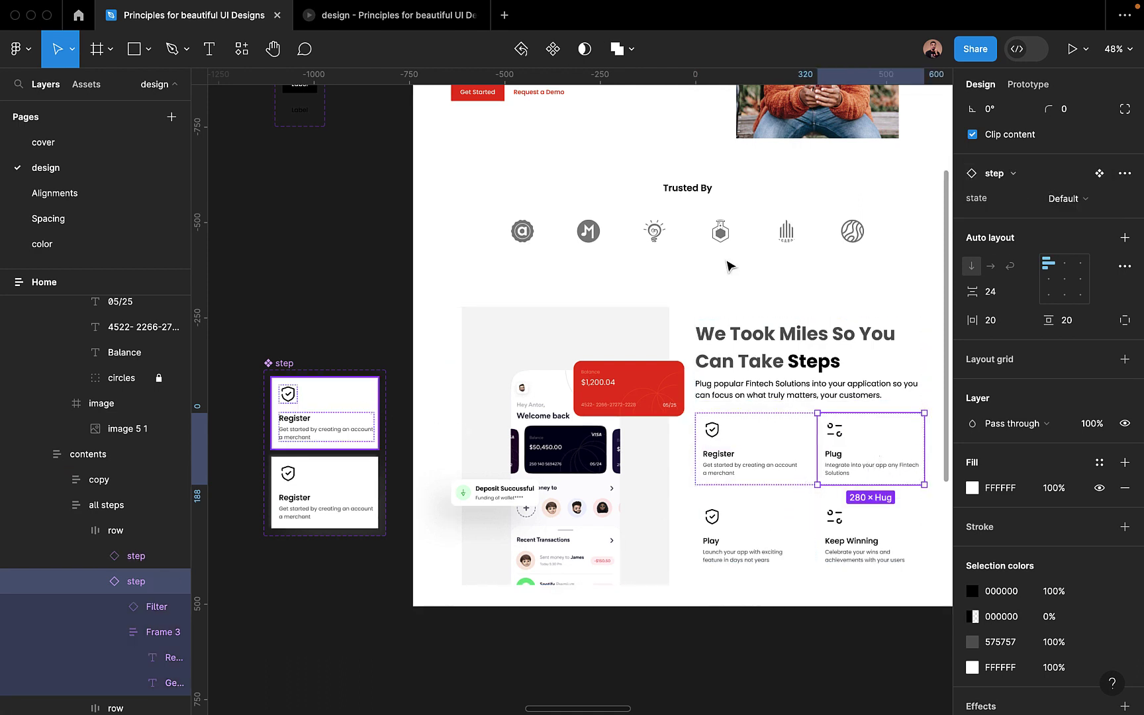
click(1028, 85)
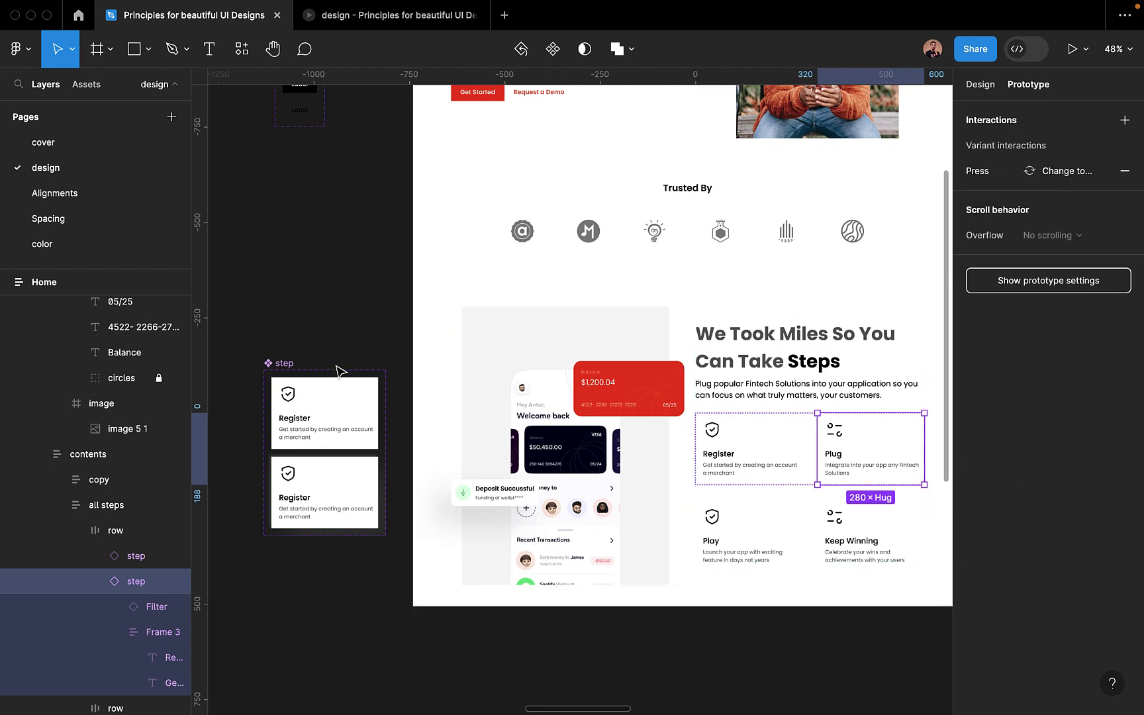
click(312, 397)
scroll(318, 444, up, 5)
scroll(344, 493, up, 5)
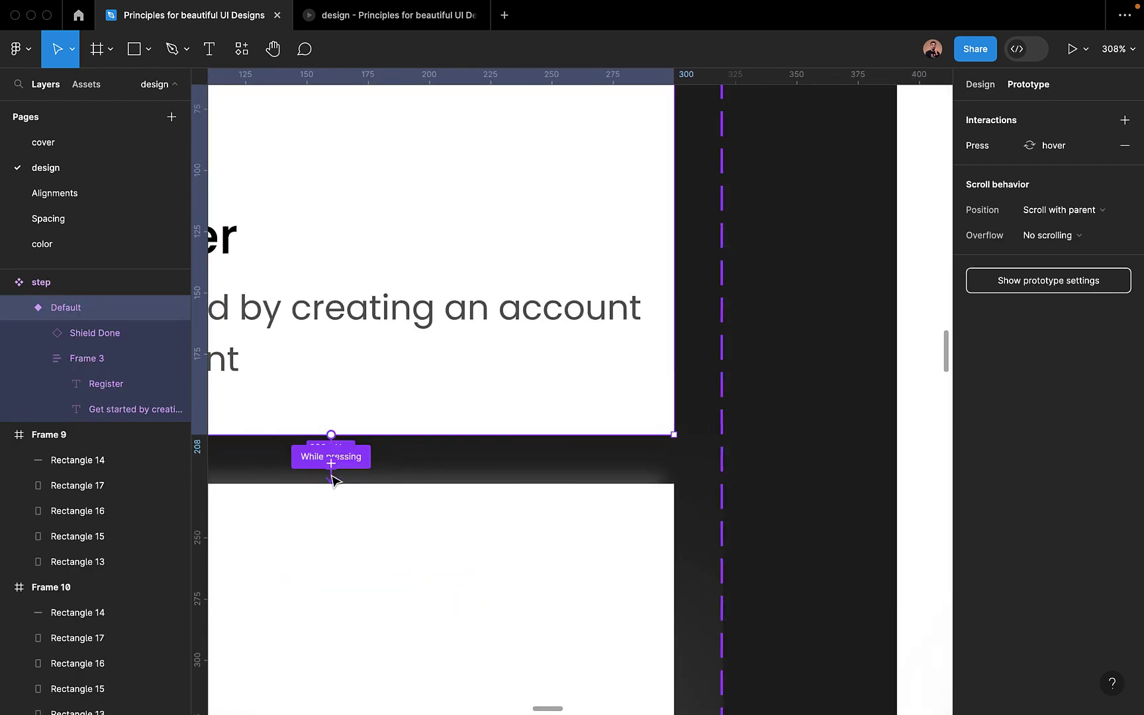
click(332, 478)
click(311, 515)
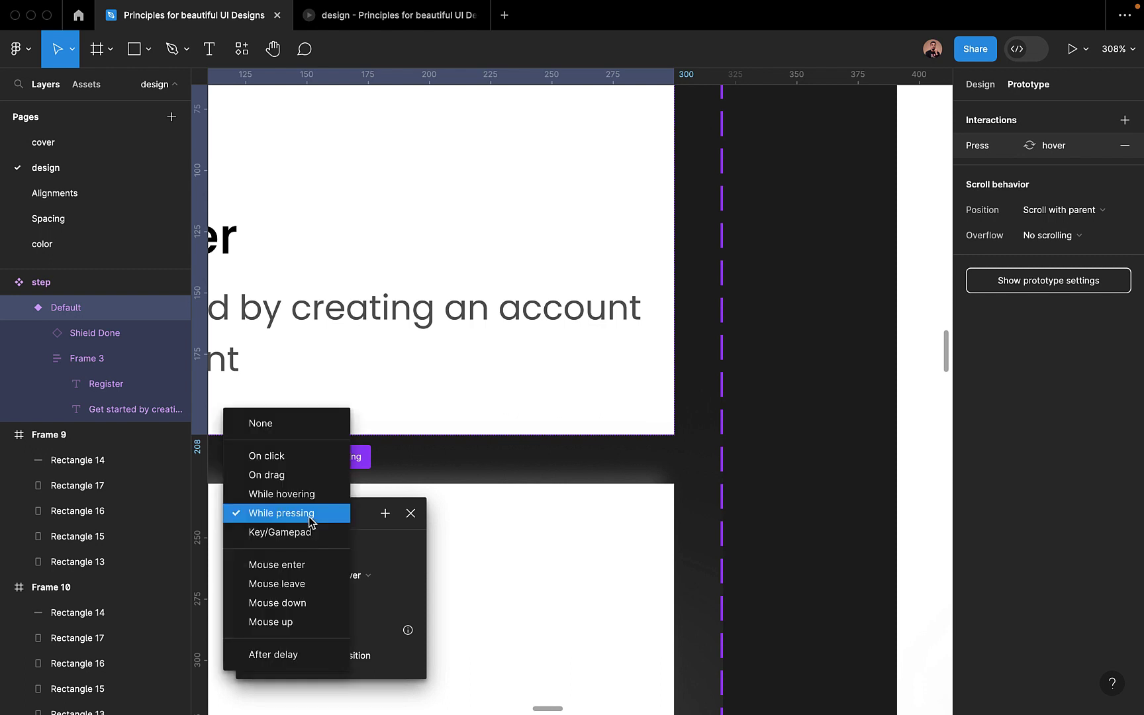
click(310, 495)
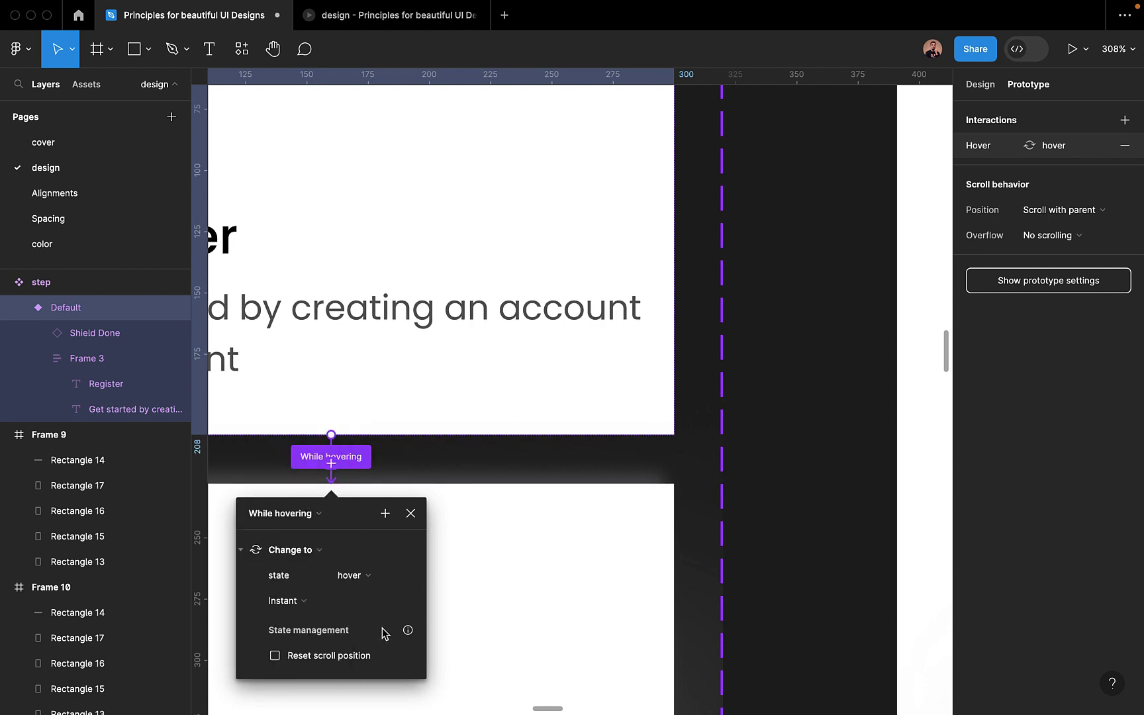
click(387, 12)
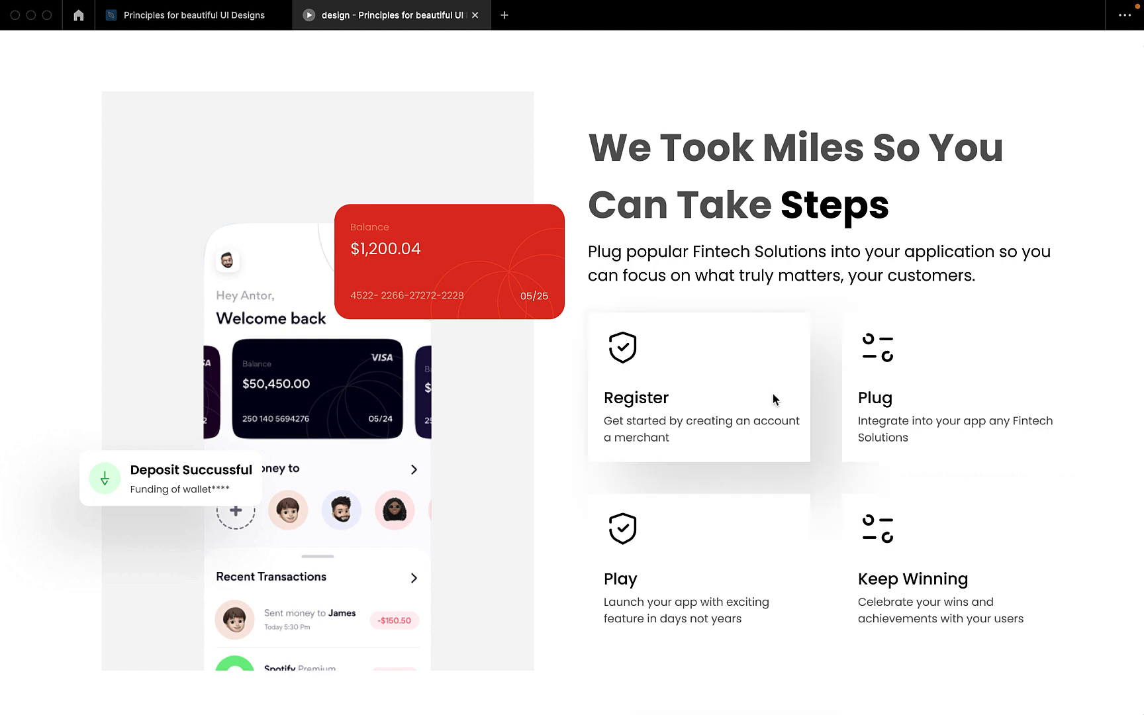
click(213, 16)
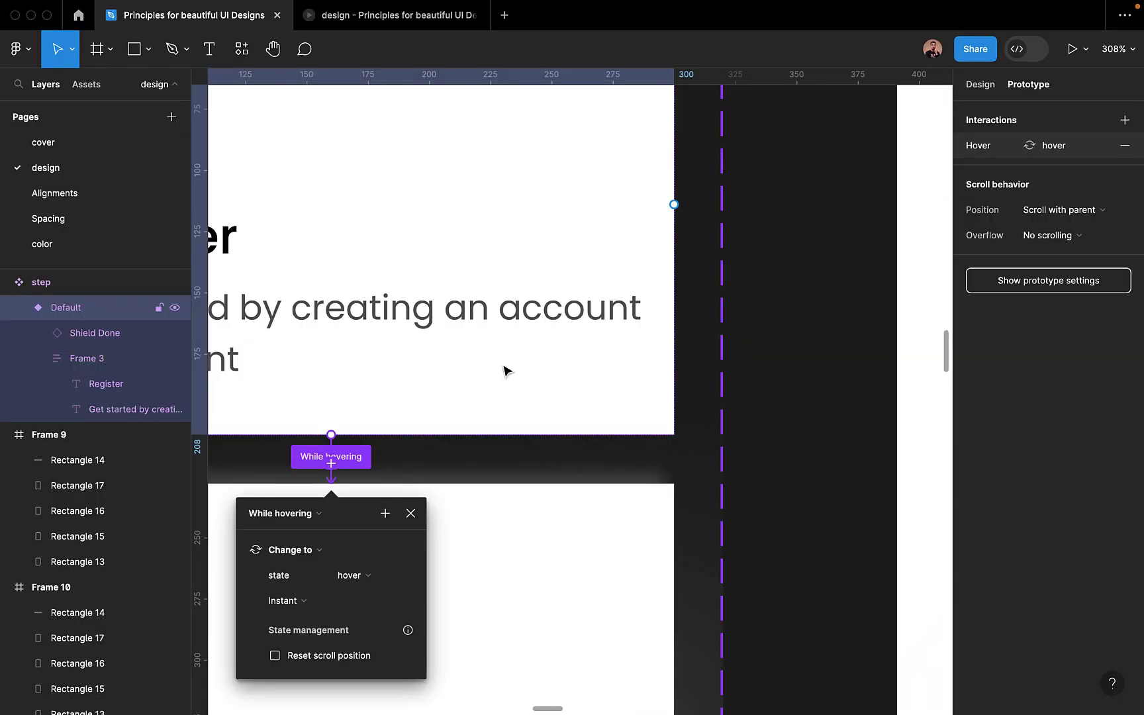
Set the X and Y offsets of the first drop shadow on the step component's hover variant to 20.
scroll(542, 463, down, 10)
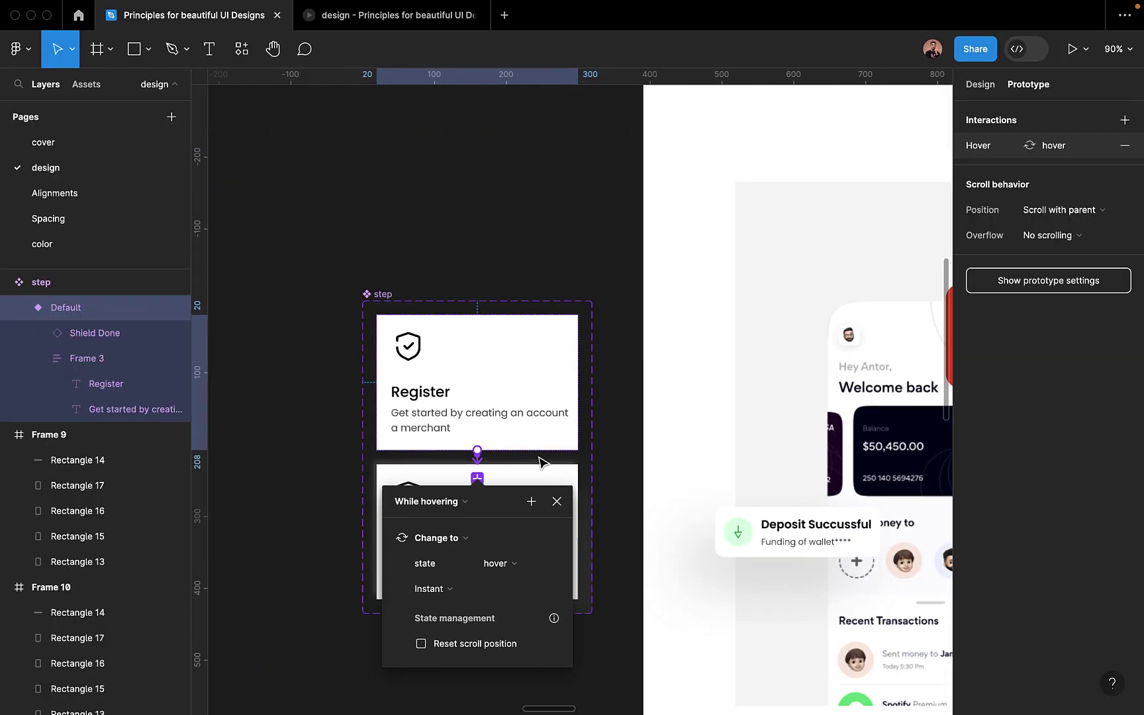
click(567, 482)
scroll(809, 549, down, 5)
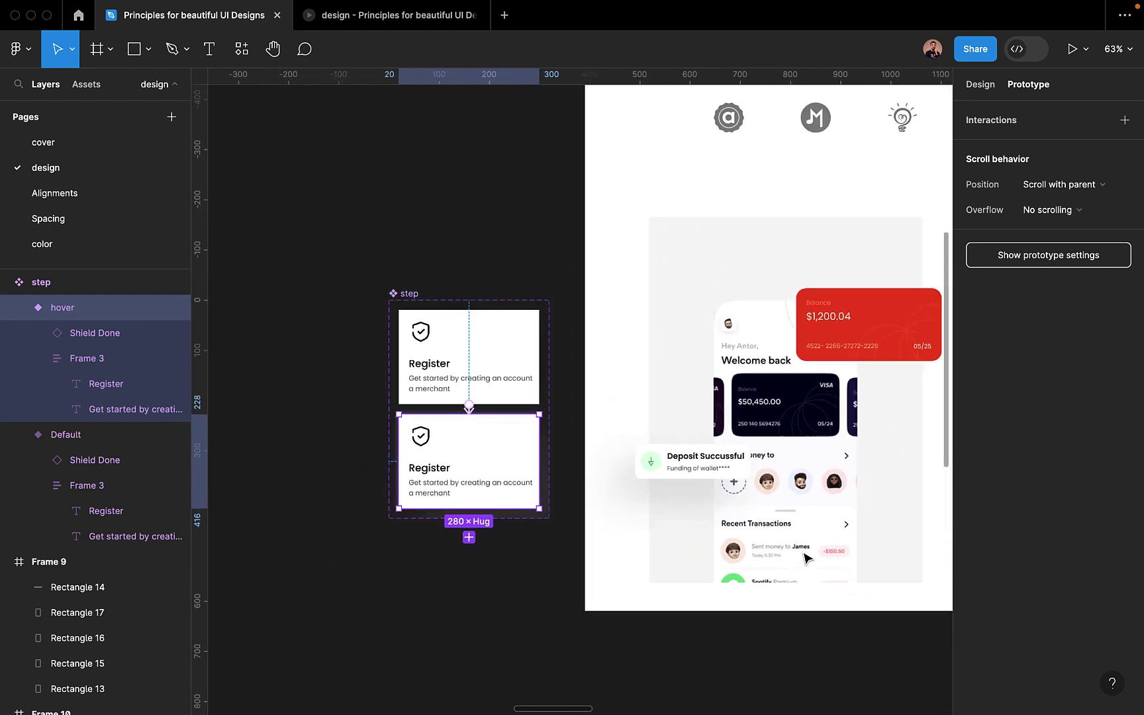
click(977, 87)
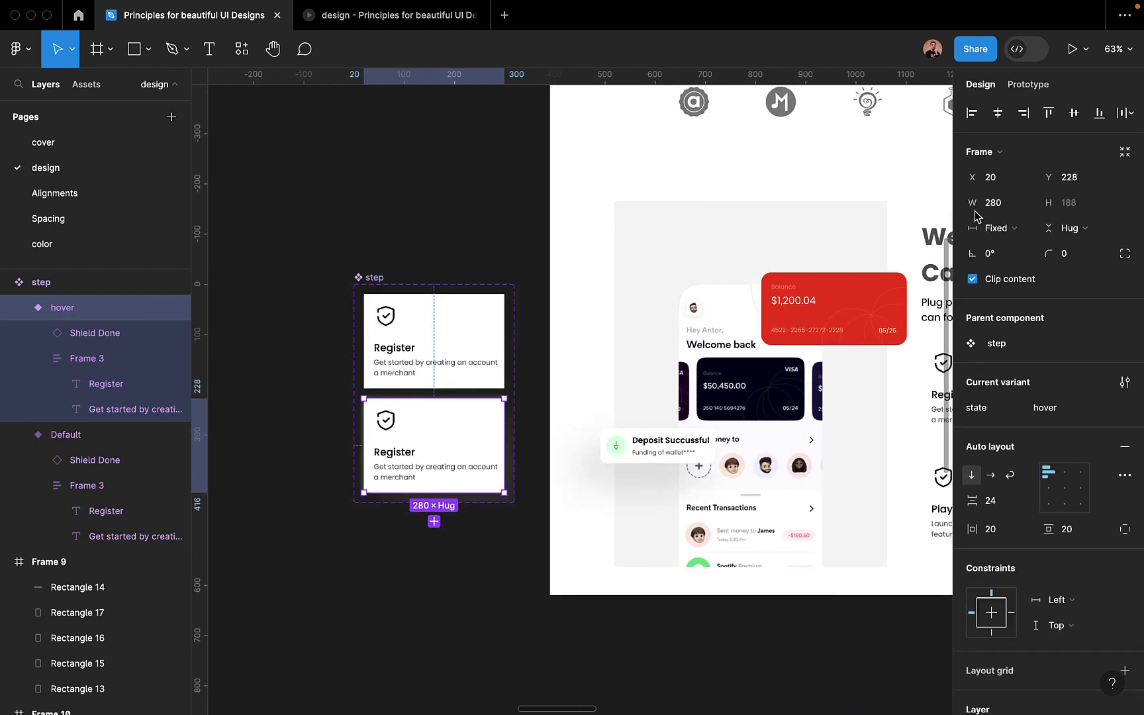
scroll(970, 652, down, 5)
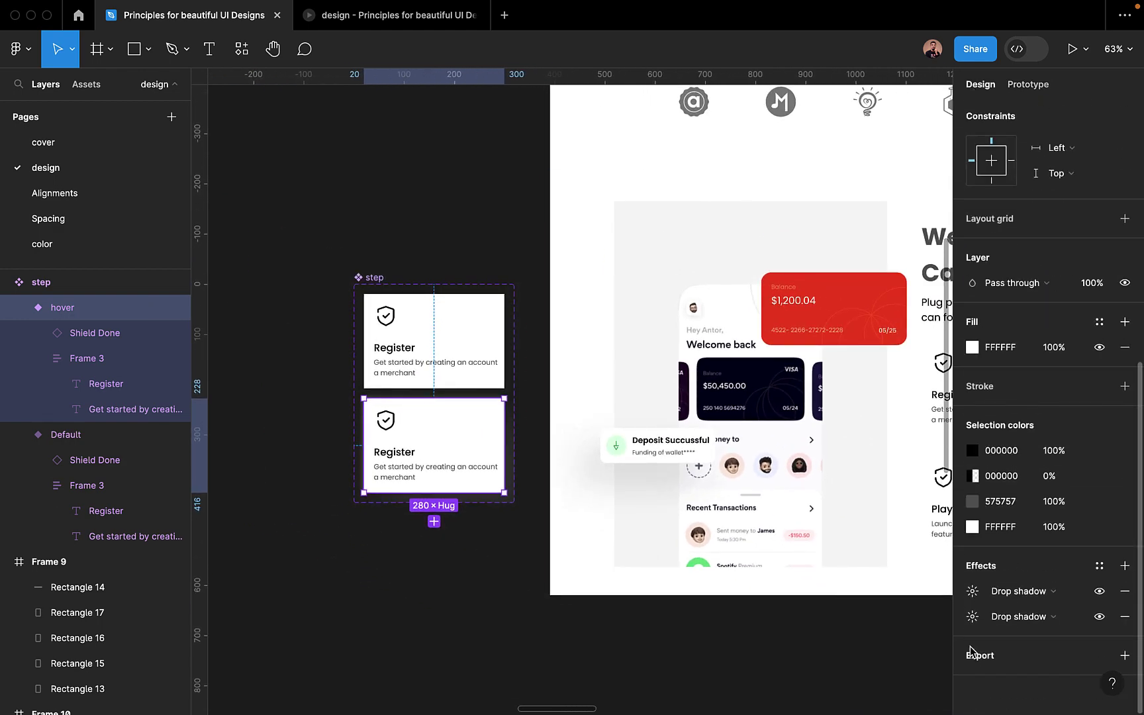
click(970, 593)
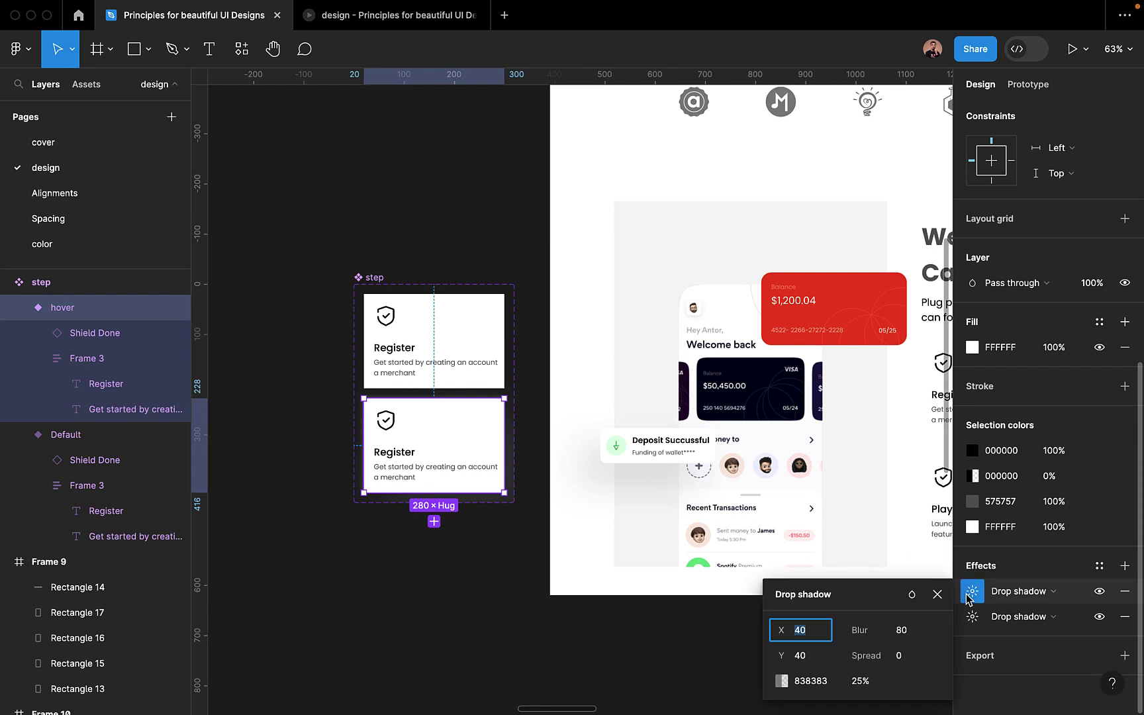
click(812, 656)
text(20)
key(Return)
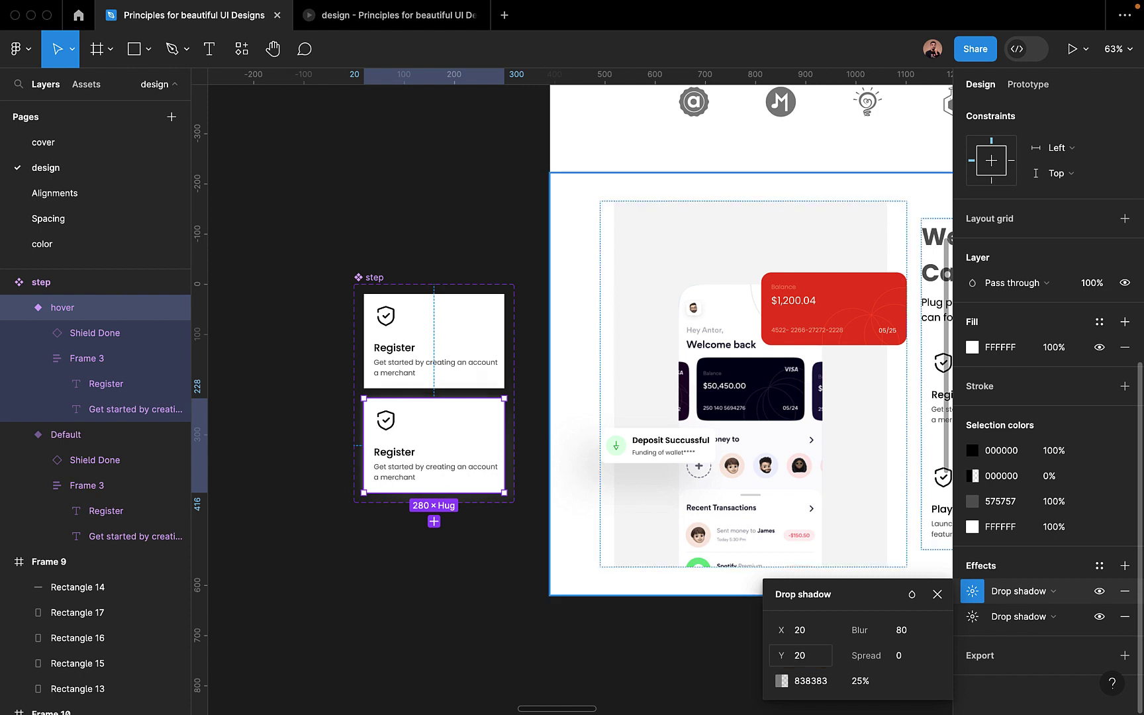
Set that drop shadow's blur to 40 and check the Register card's hover elevation in the running prototype.
click(893, 636)
text(40)
key(Return)
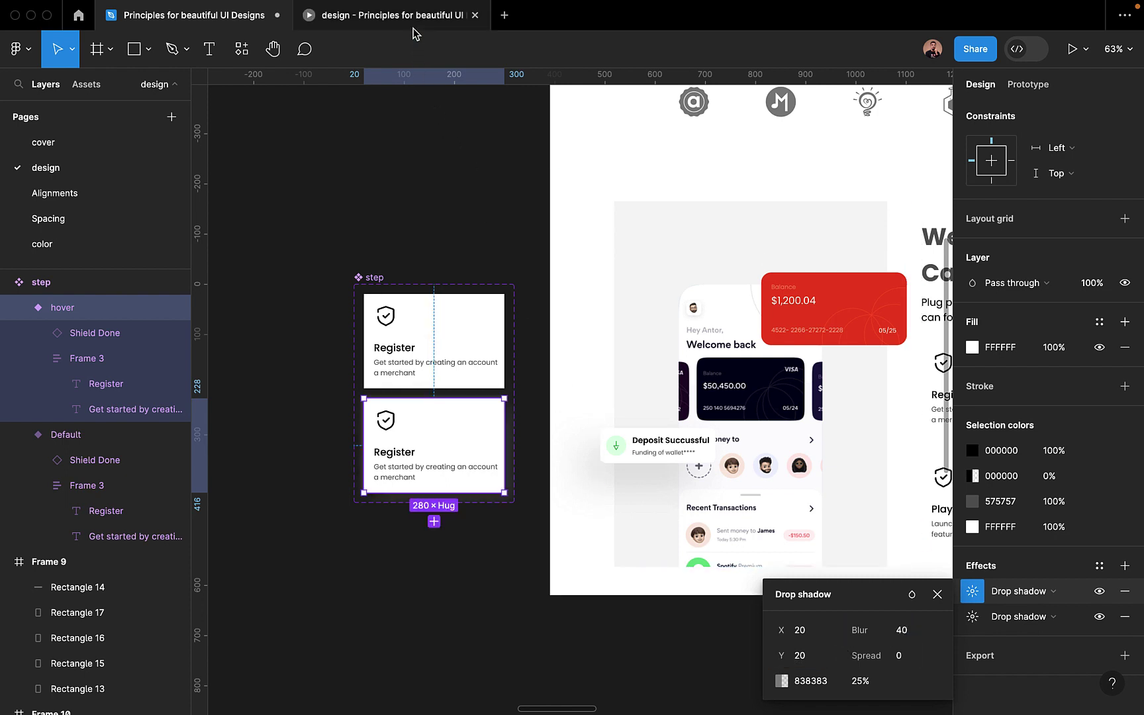
click(390, 24)
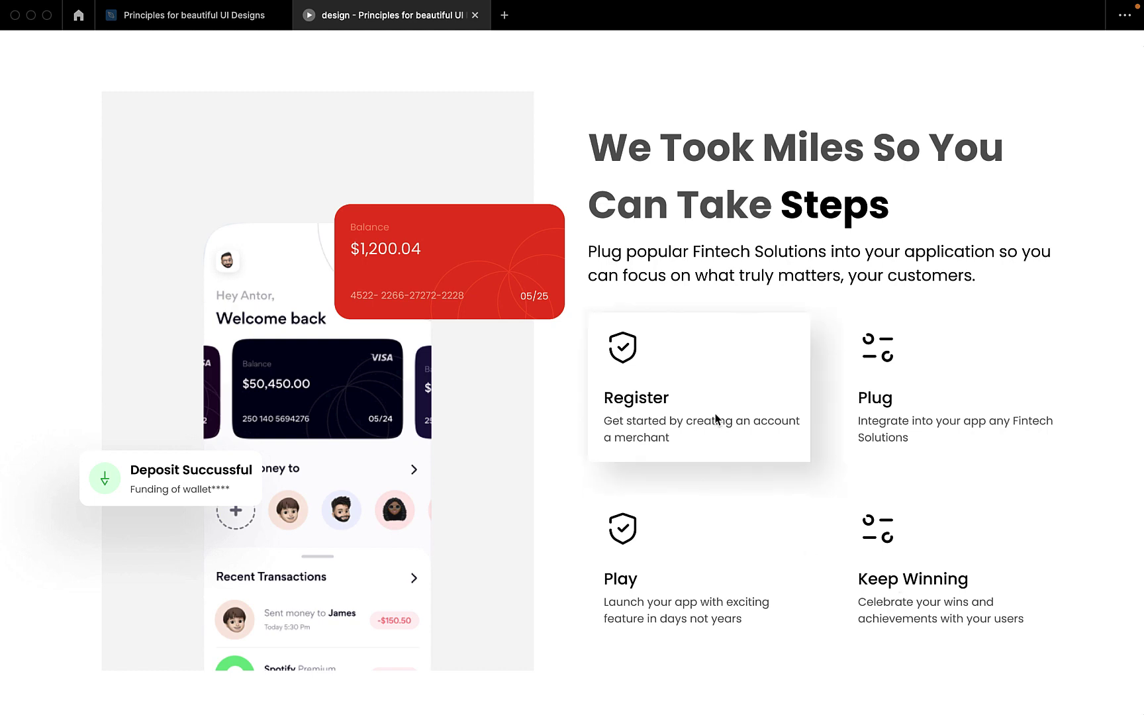
click(187, 22)
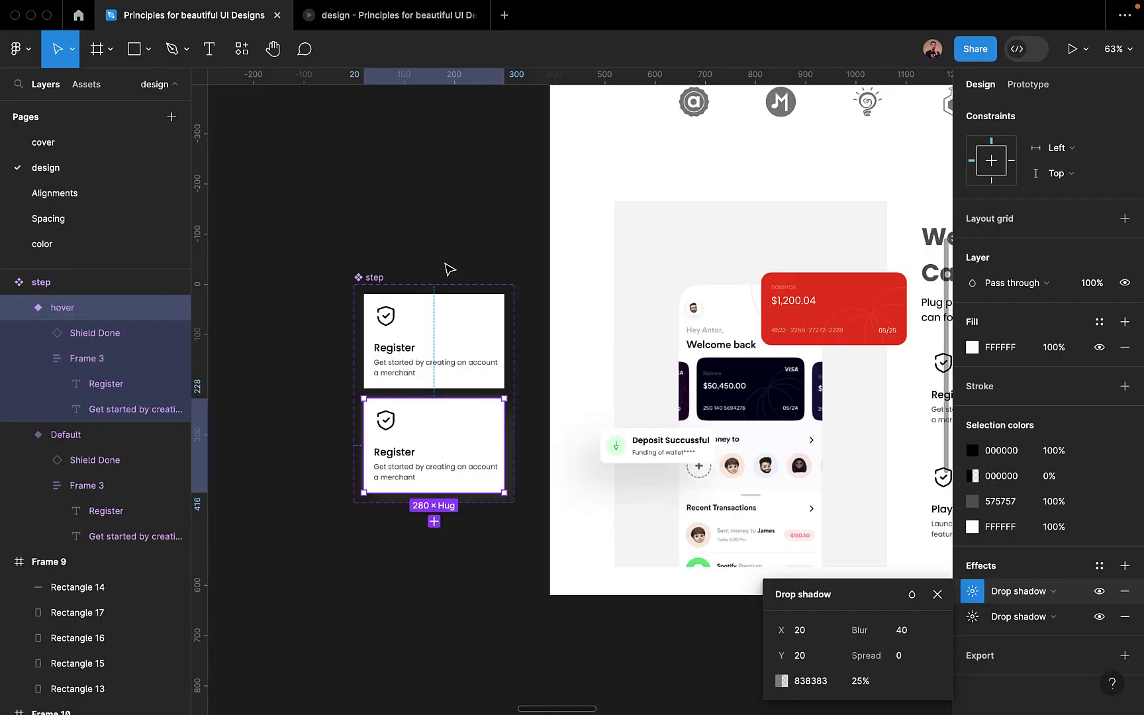
Save the hover variant's layered shadows as a new effect style named "card elevation".
click(1097, 567)
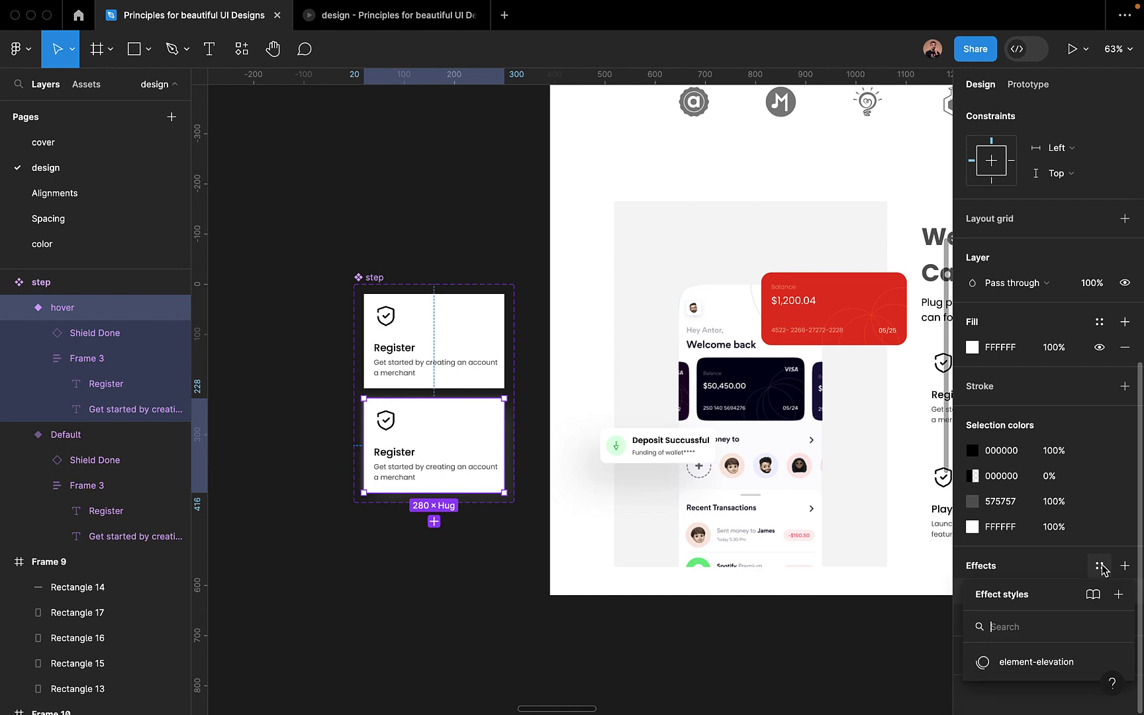
click(1120, 595)
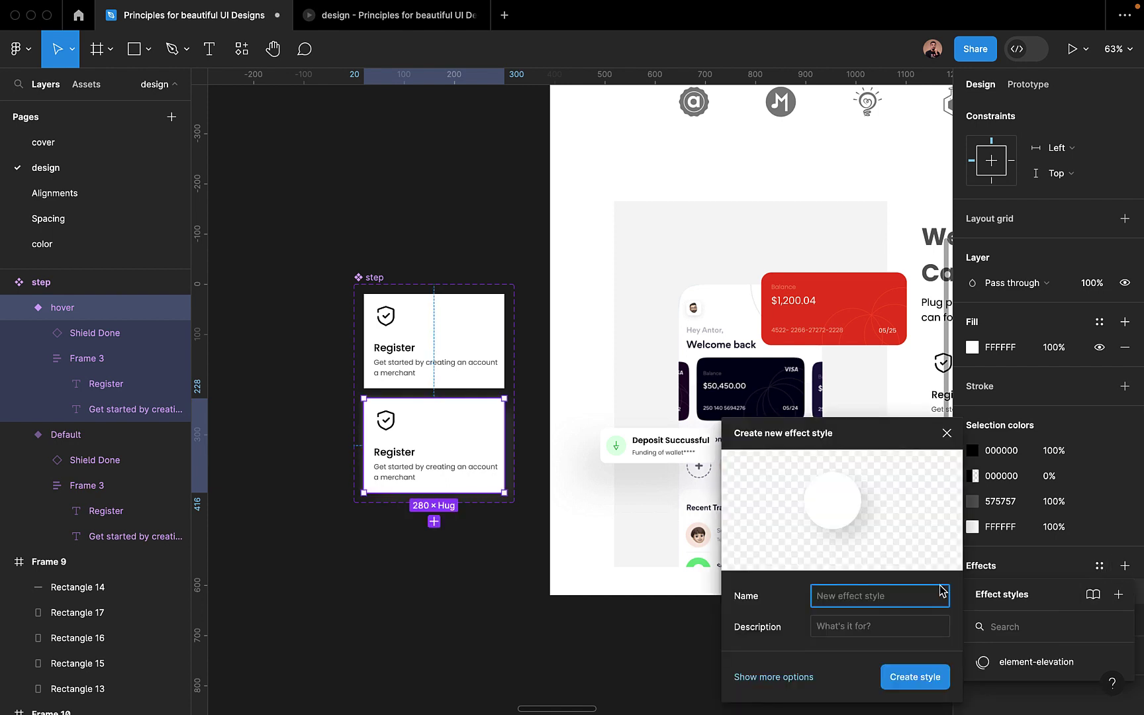
text(card elevation)
key(Return)
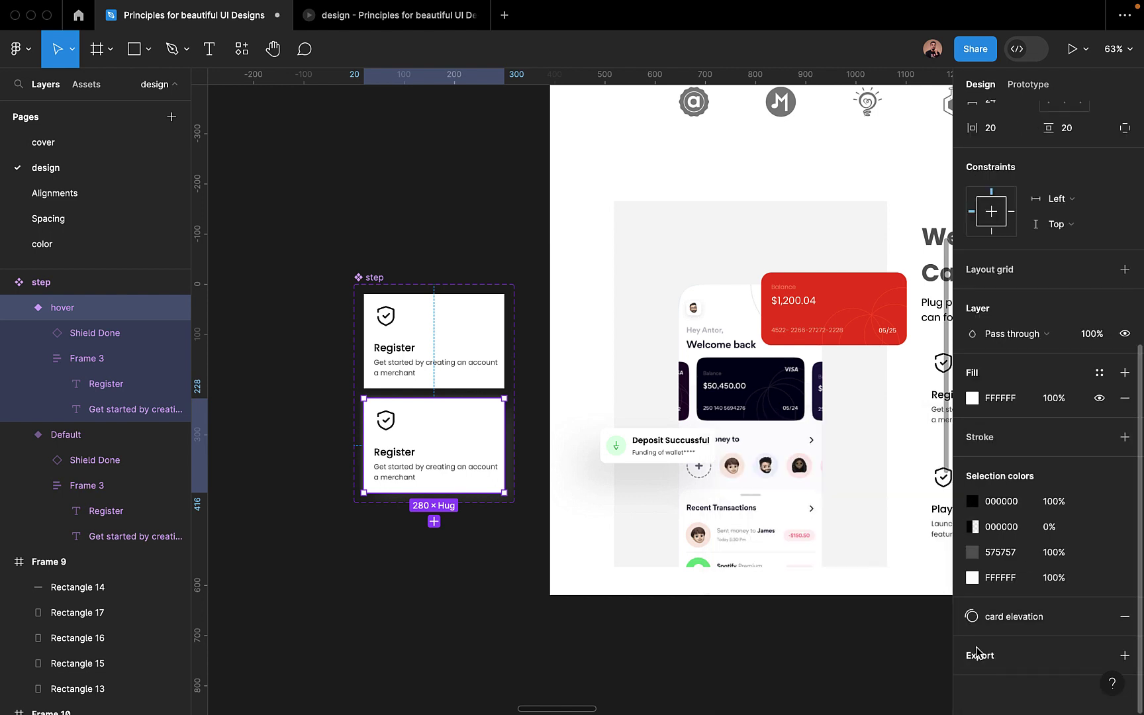
Move the step component set up beside the other components next to the Home frame.
click(884, 651)
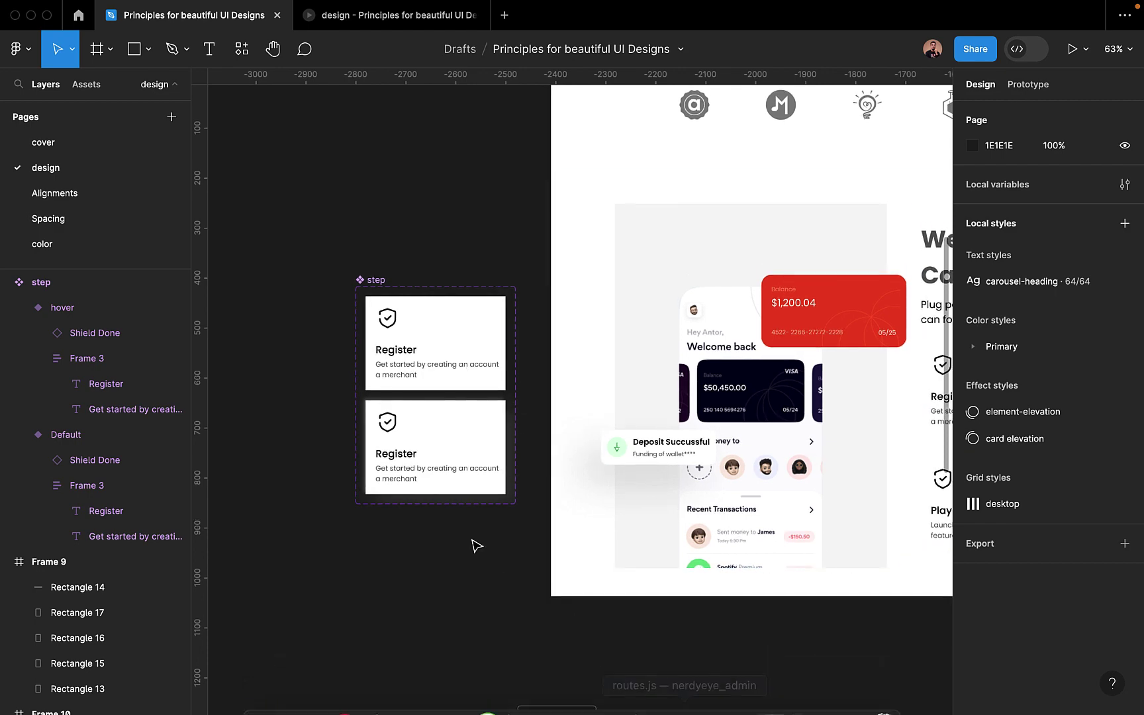
scroll(418, 318, down, 5)
drag(416, 311, 264, 195)
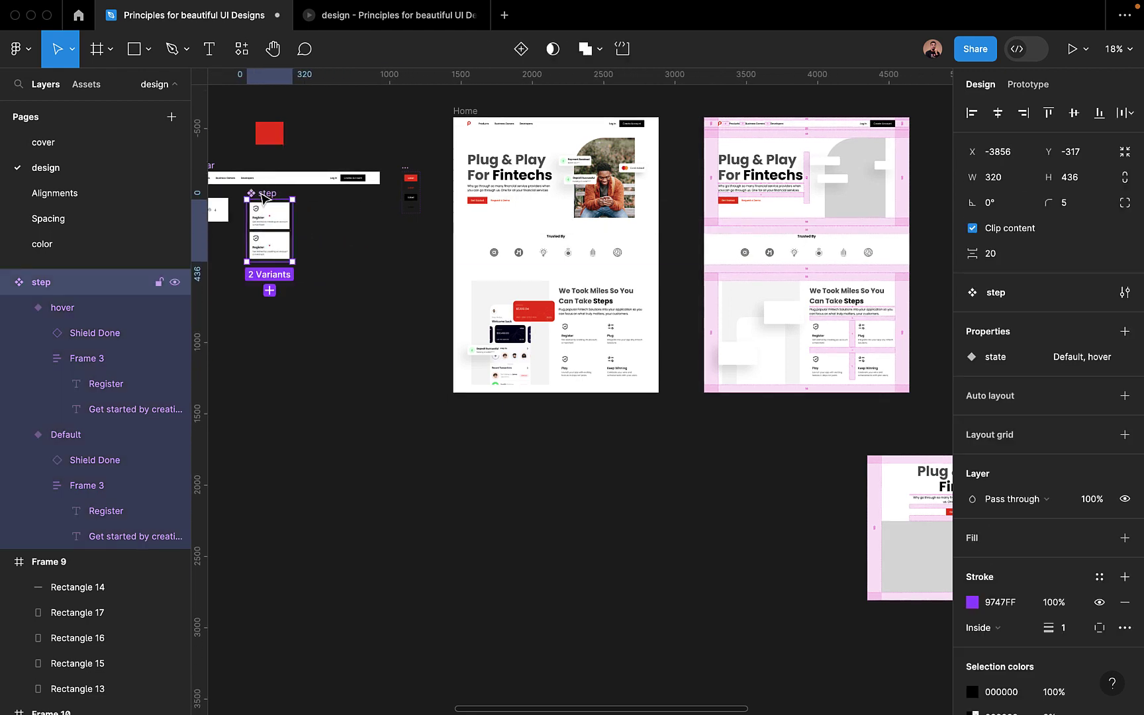
Review the step card hover state and the hero section of the Home page in the running prototype.
click(418, 19)
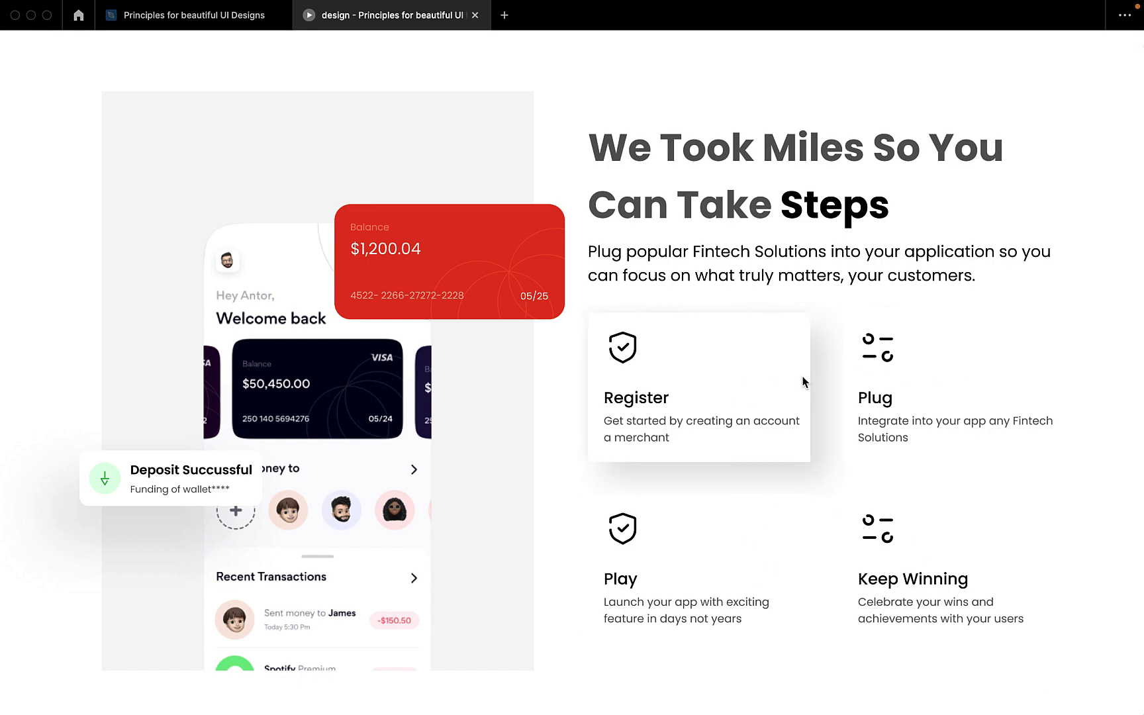
scroll(801, 378, up, 10)
scroll(803, 377, up, 3)
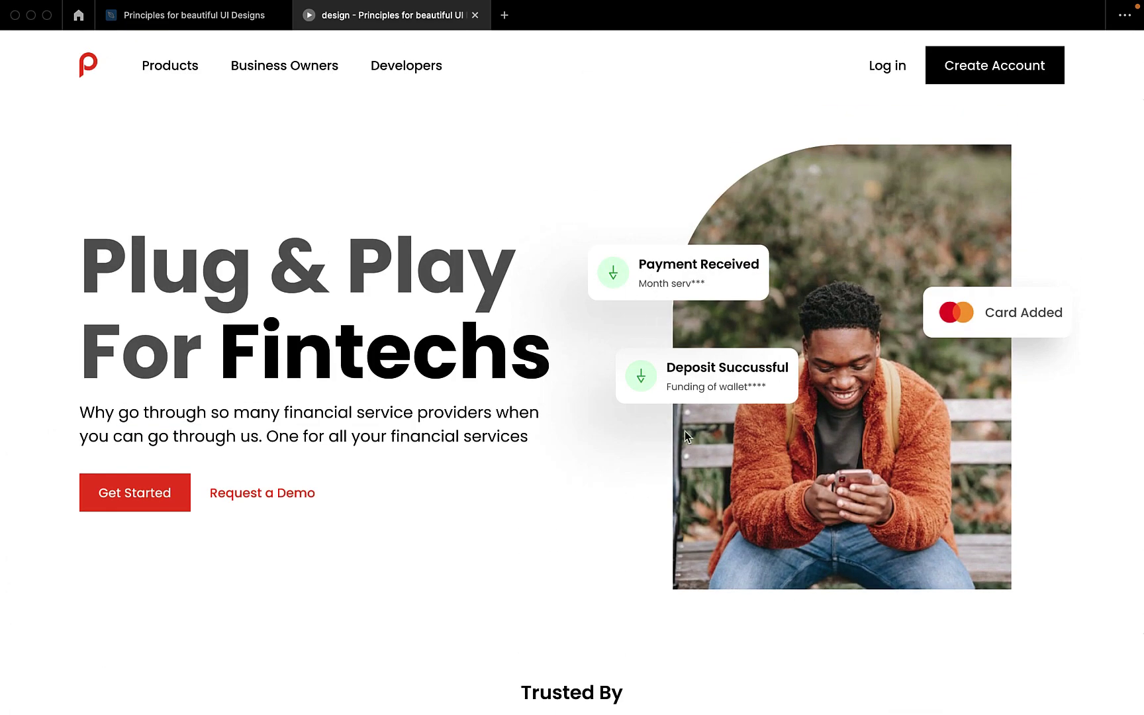
scroll(676, 392, down, 12)
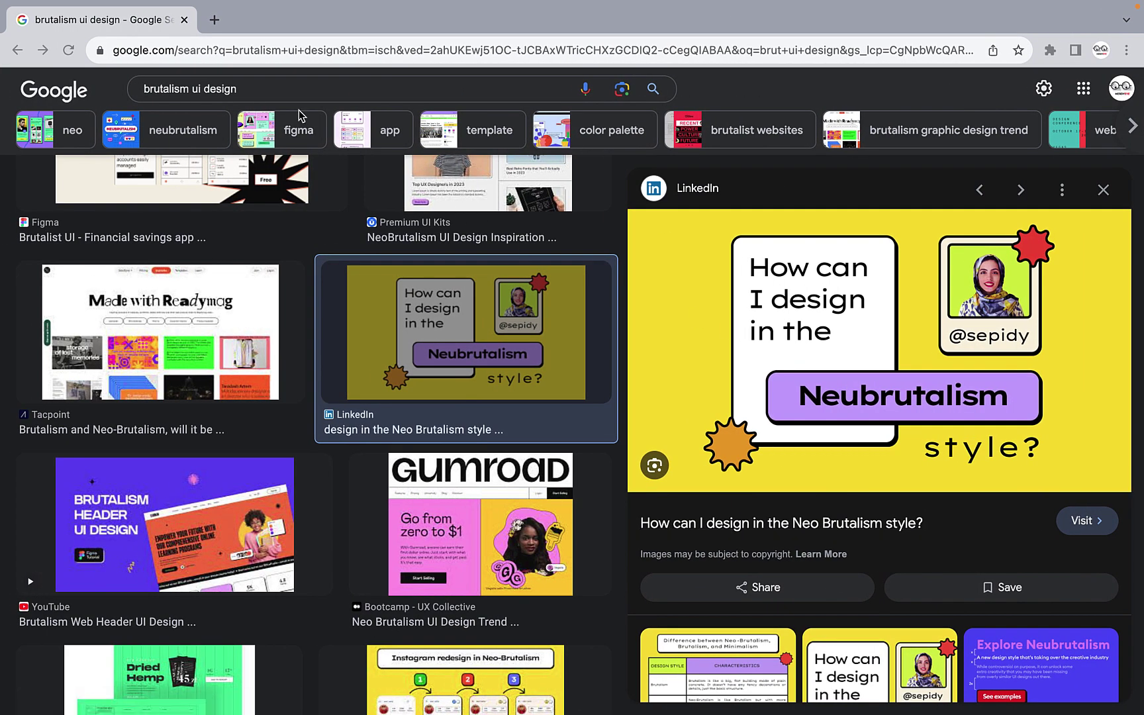
Open nerdyeye.com in a new tab of the Chrome browser.
click(213, 20)
text(nerdyeye.com)
key(Return)
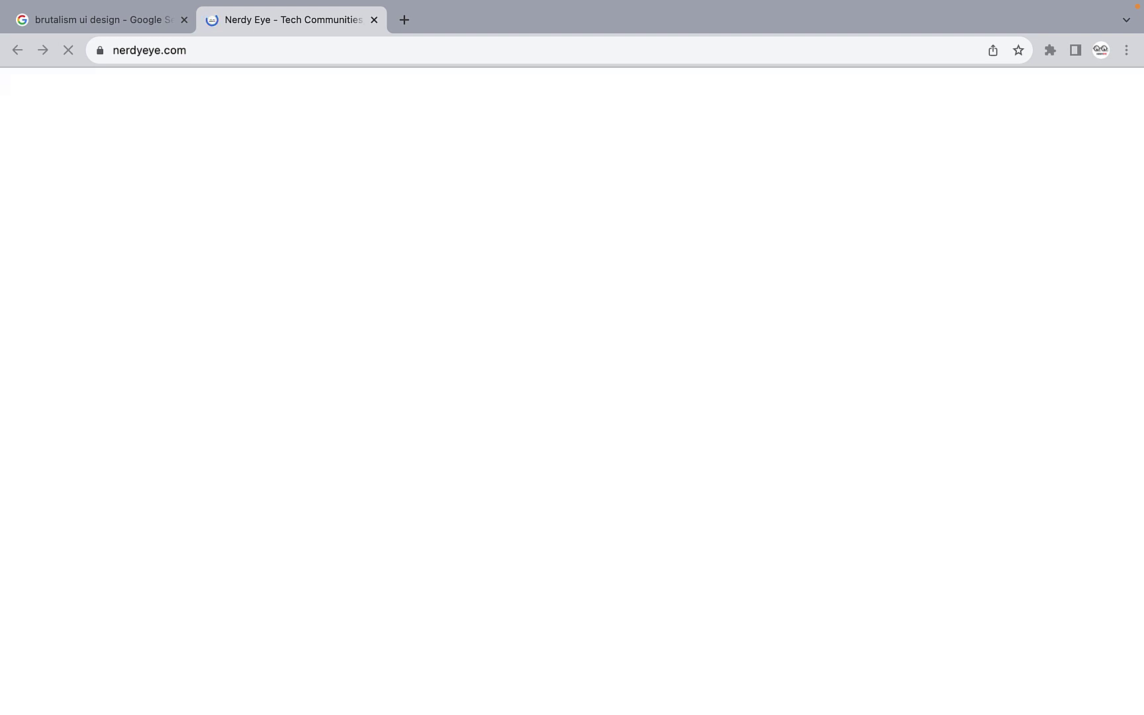
Open the Nerdy Eye profile page and examine its Career Roadmap cards for Learn, Portfolio Projects and Job Application.
drag(1126, 82, 486, 19)
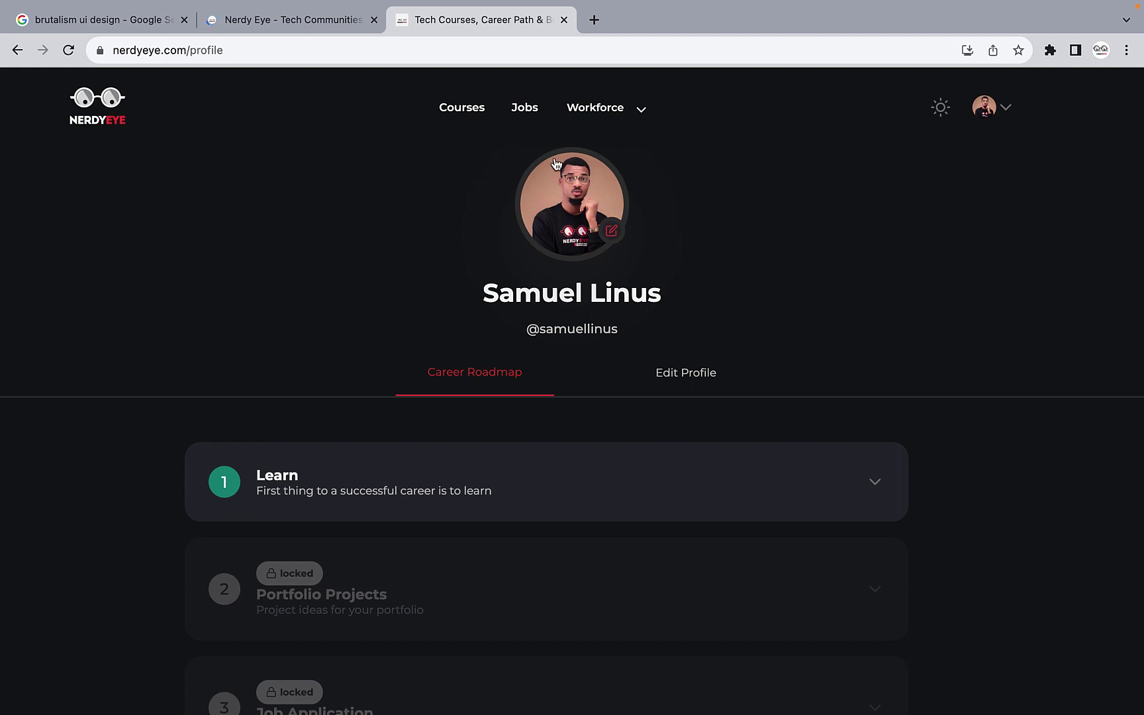
scroll(567, 370, down, 2)
scroll(567, 370, down, 1)
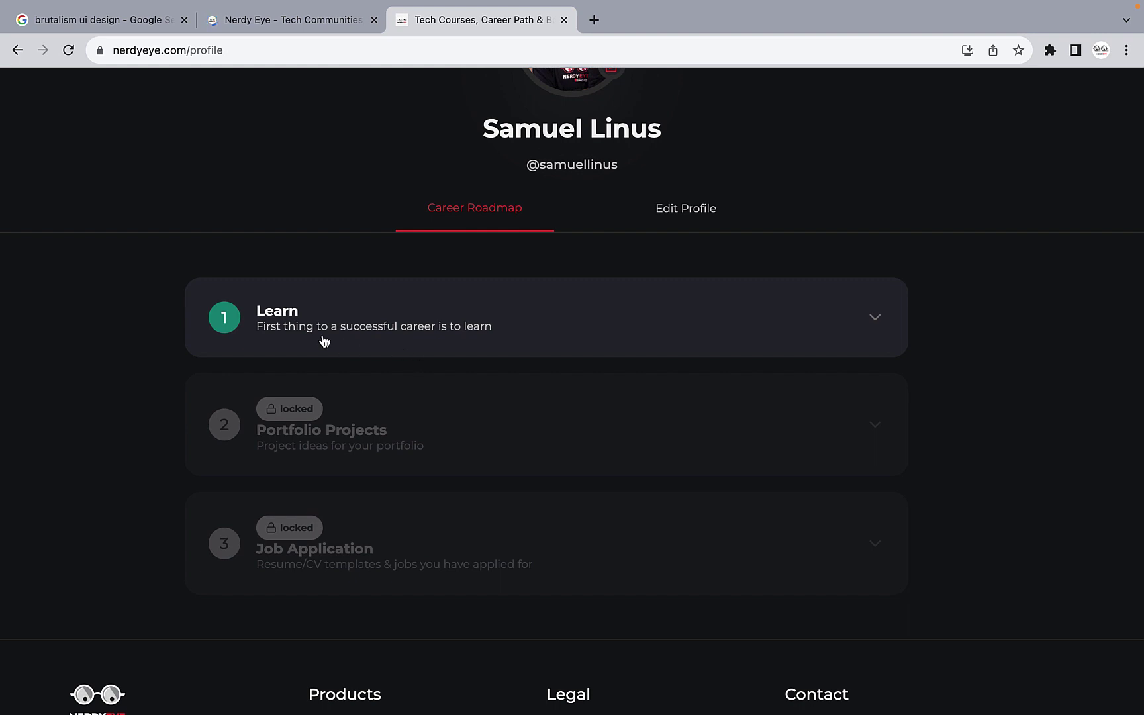
click(456, 334)
click(455, 334)
scroll(360, 562, down, 2)
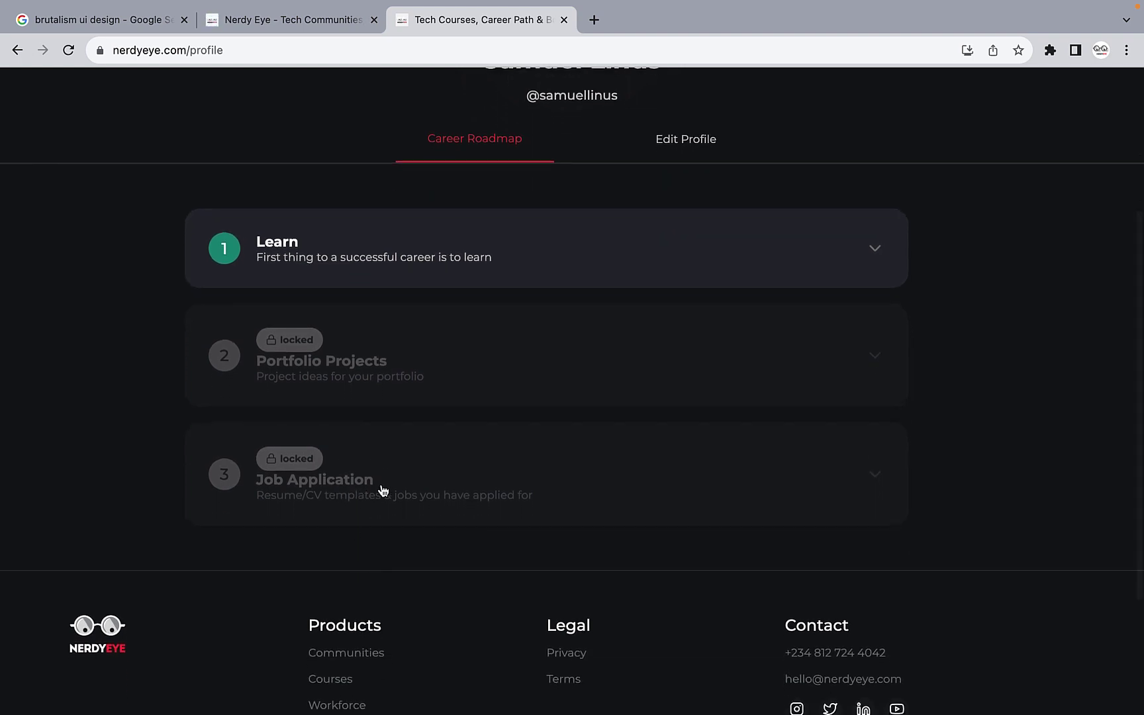
scroll(409, 498, up, 4)
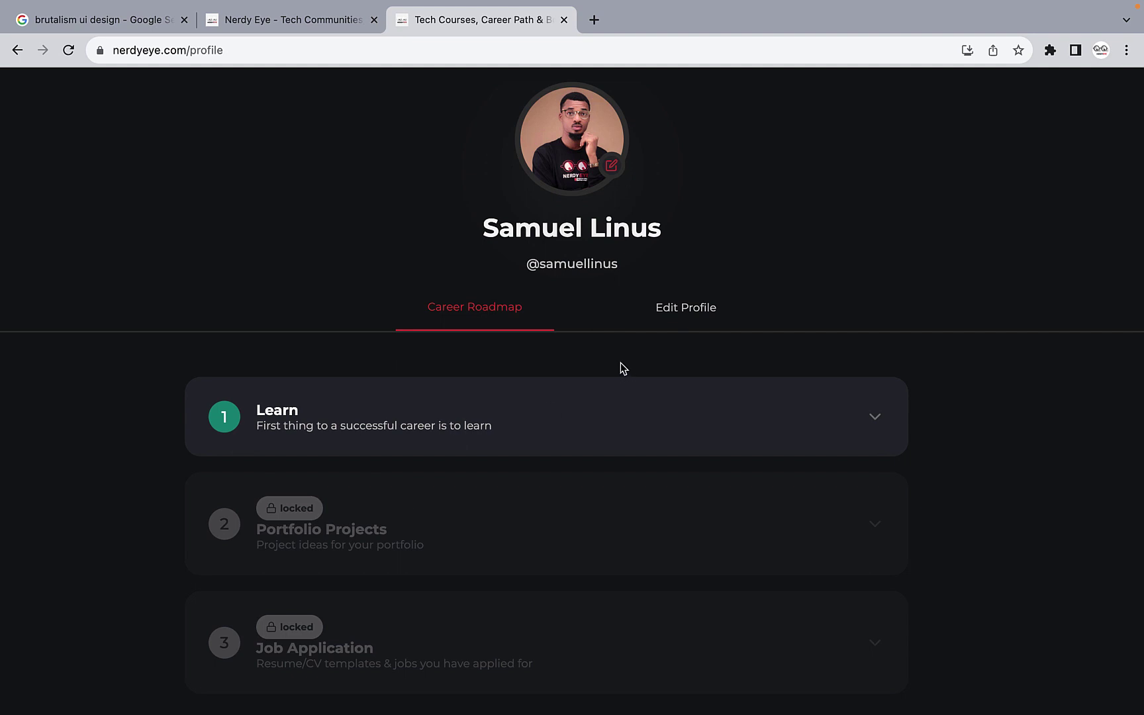
scroll(490, 371, up, 2)
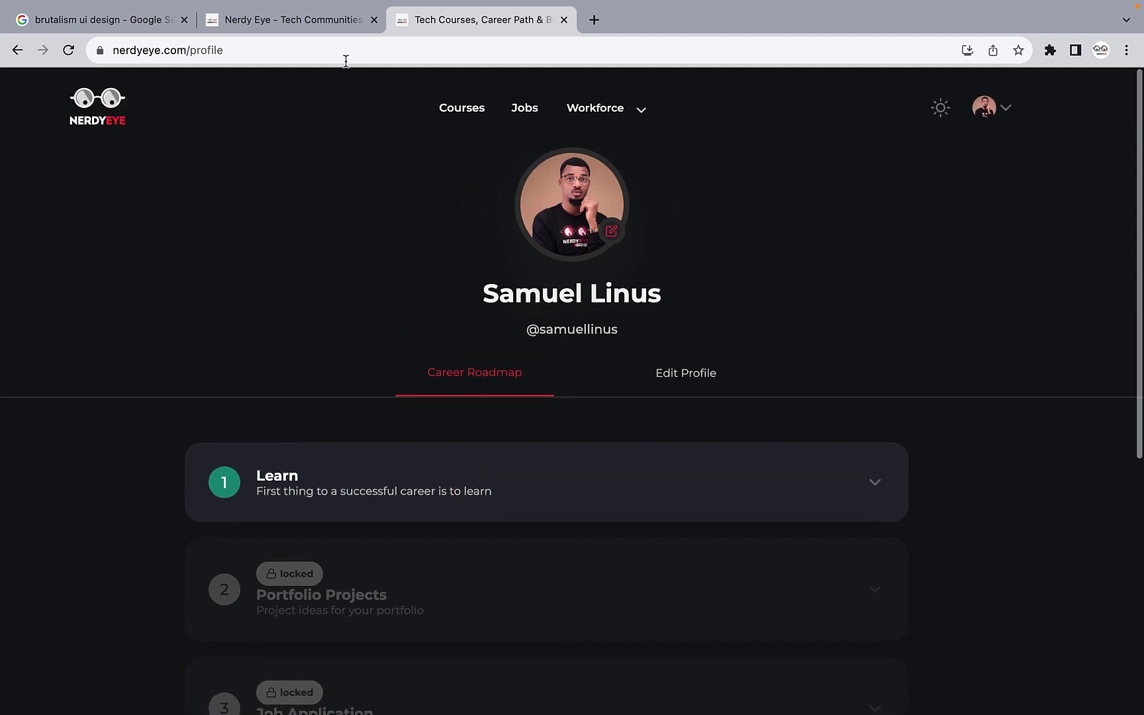
Return to the Nerdy Eye home page and toggle its colour theme twice to compare the appearance.
click(332, 20)
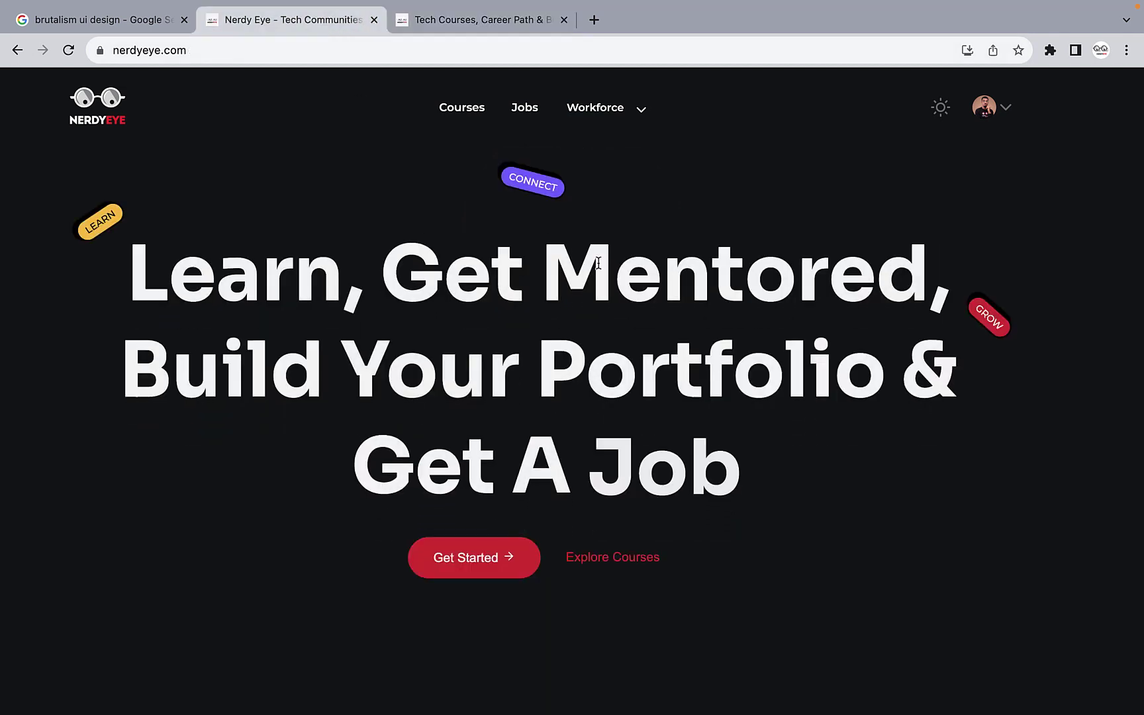
click(940, 111)
click(938, 114)
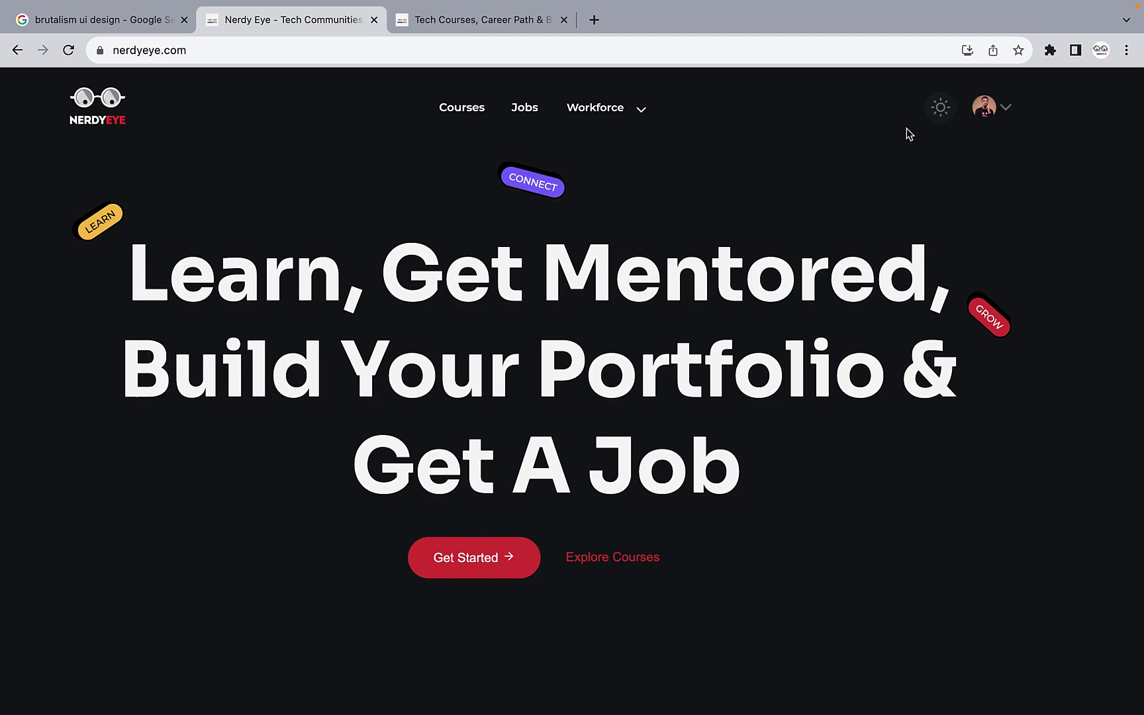
Look over the home page's hero and coloured category cards and open the course search through Explore Courses.
scroll(719, 270, down, 10)
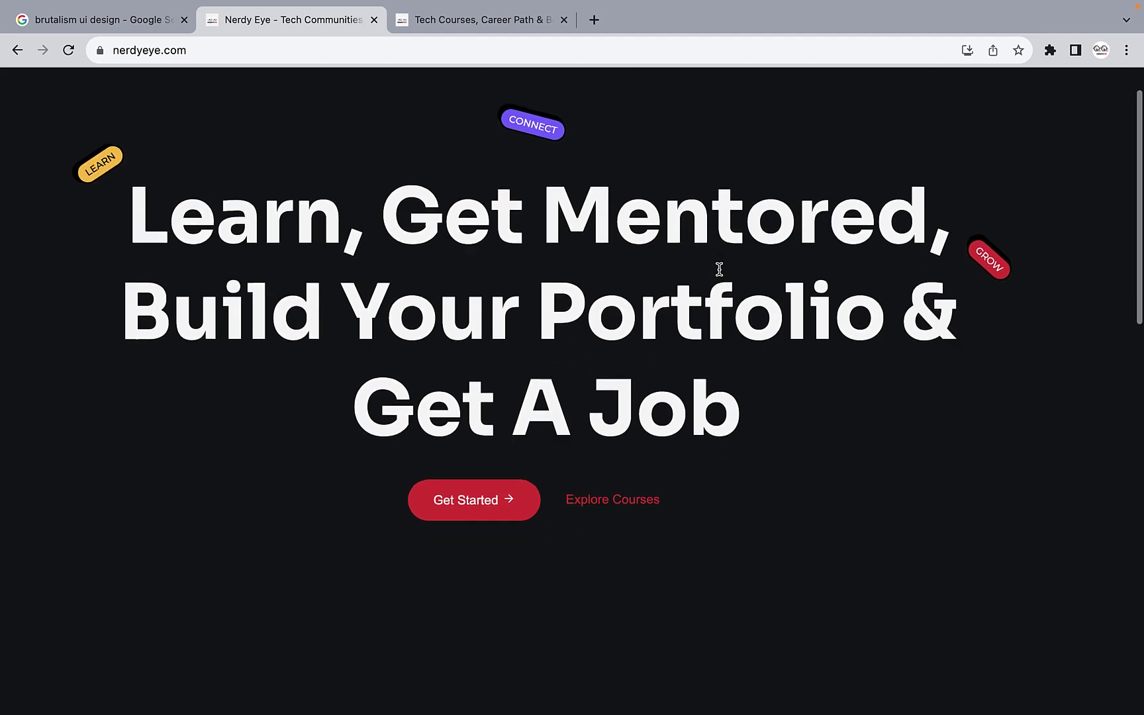
scroll(720, 272, up, 10)
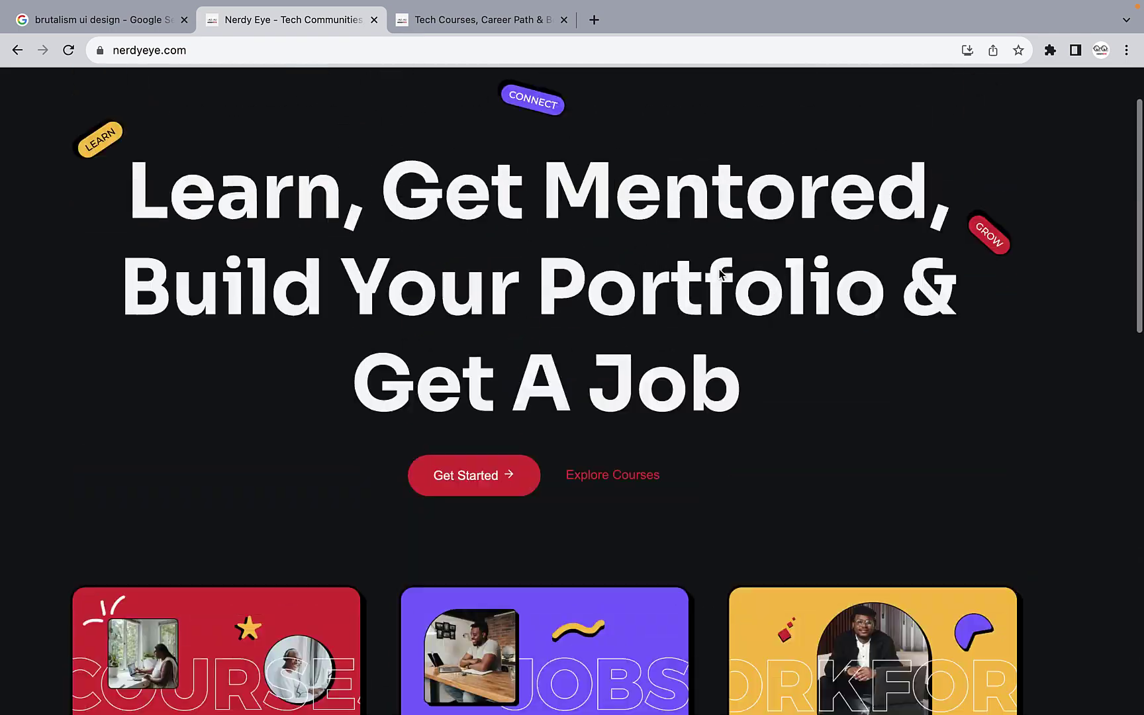
click(614, 554)
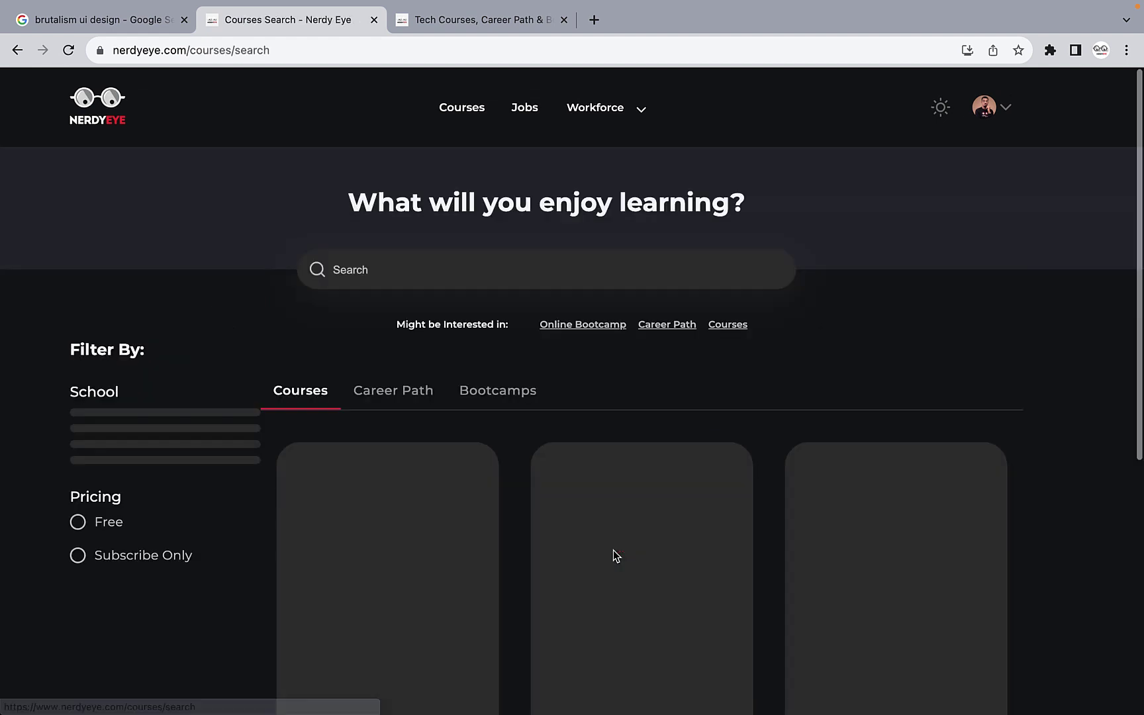
Show the bootcamps in the course search and open the Product Design bootcamp's page.
click(484, 398)
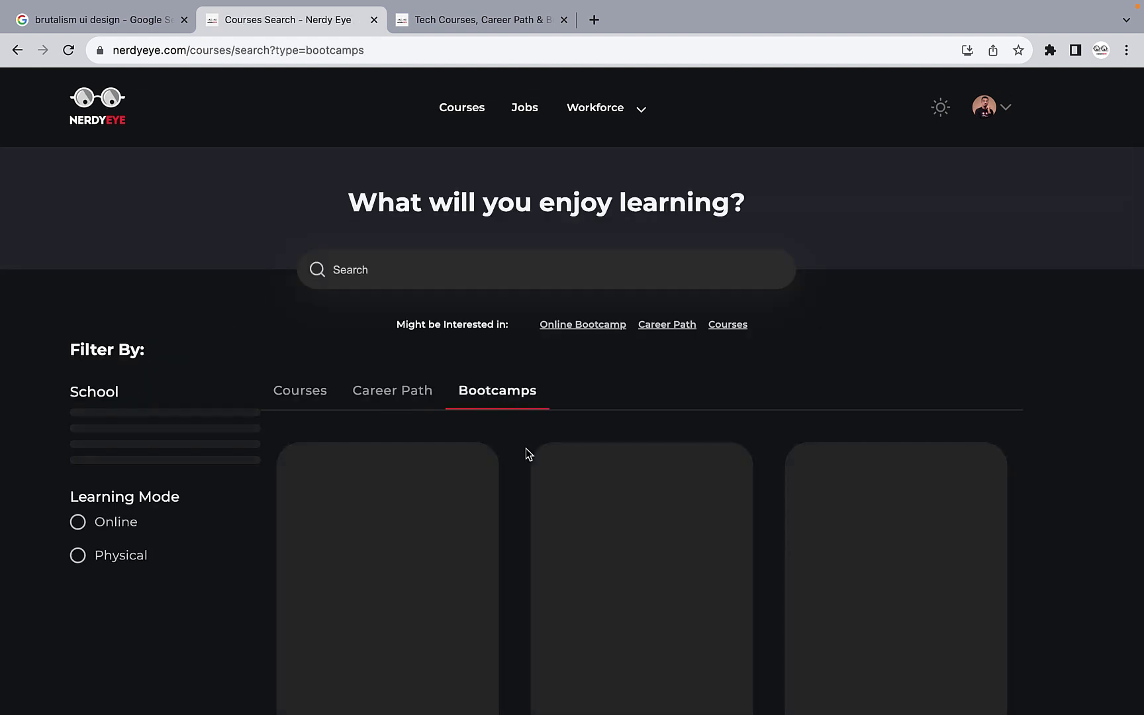
scroll(526, 450, down, 3)
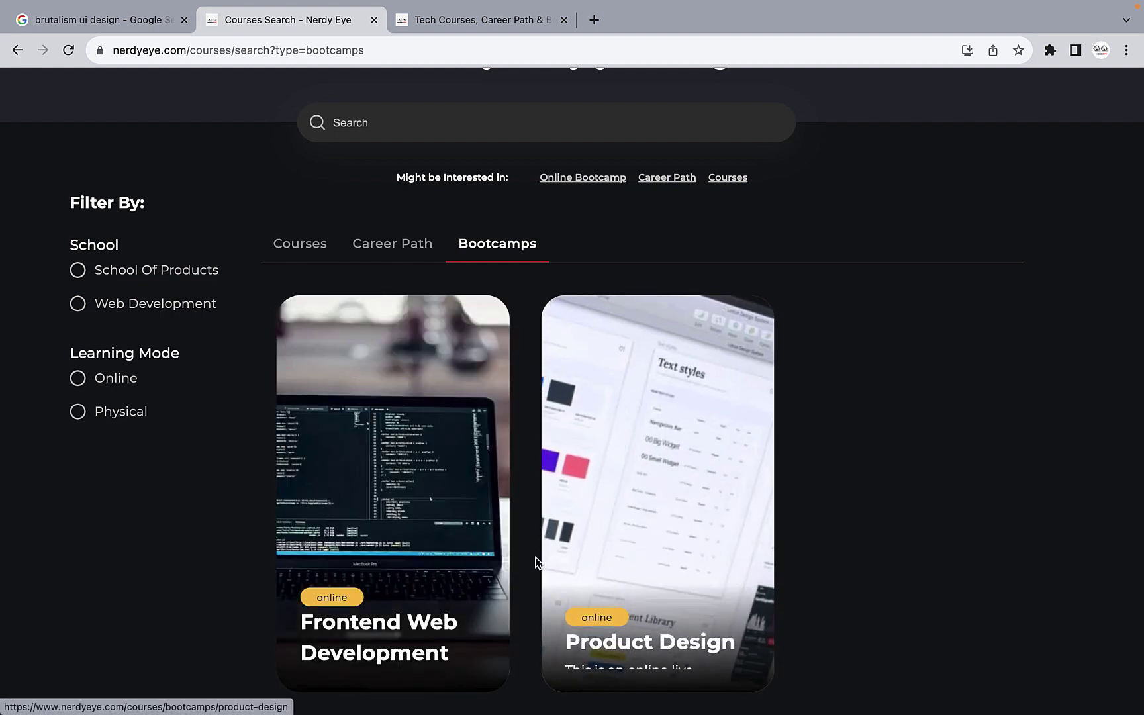
click(664, 417)
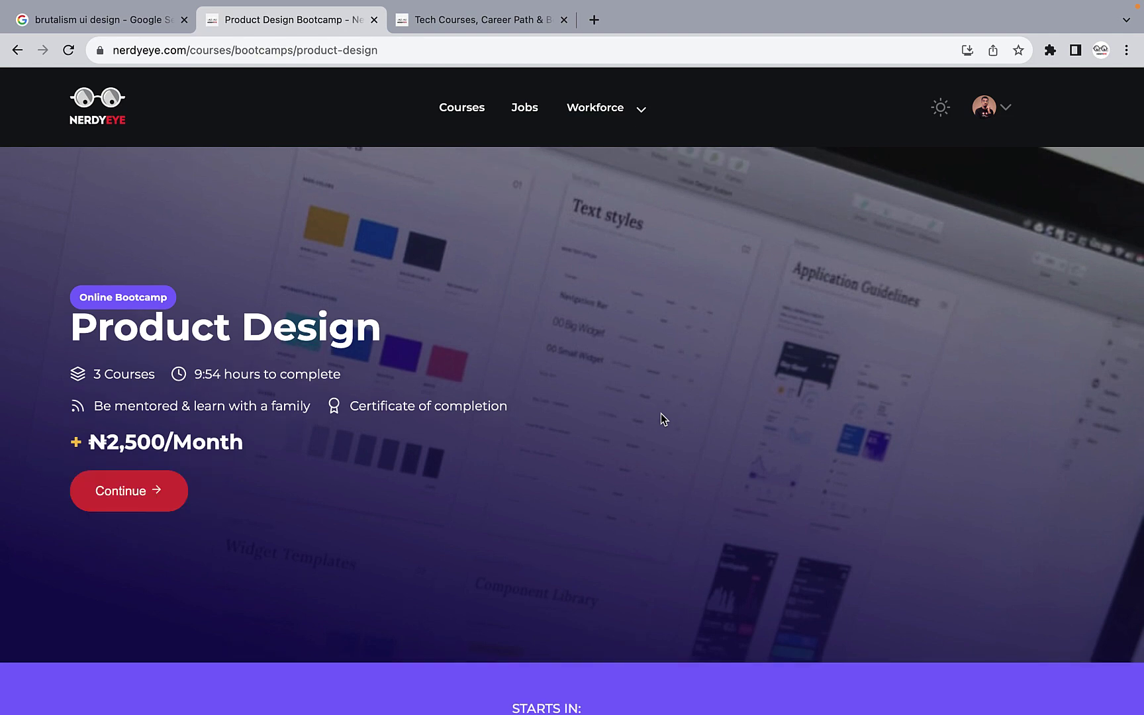
Examine the Product Design page's hero, Bootcamp Overview, Schedule and outlined course cards, and return towards its beginning.
scroll(661, 413, down, 3)
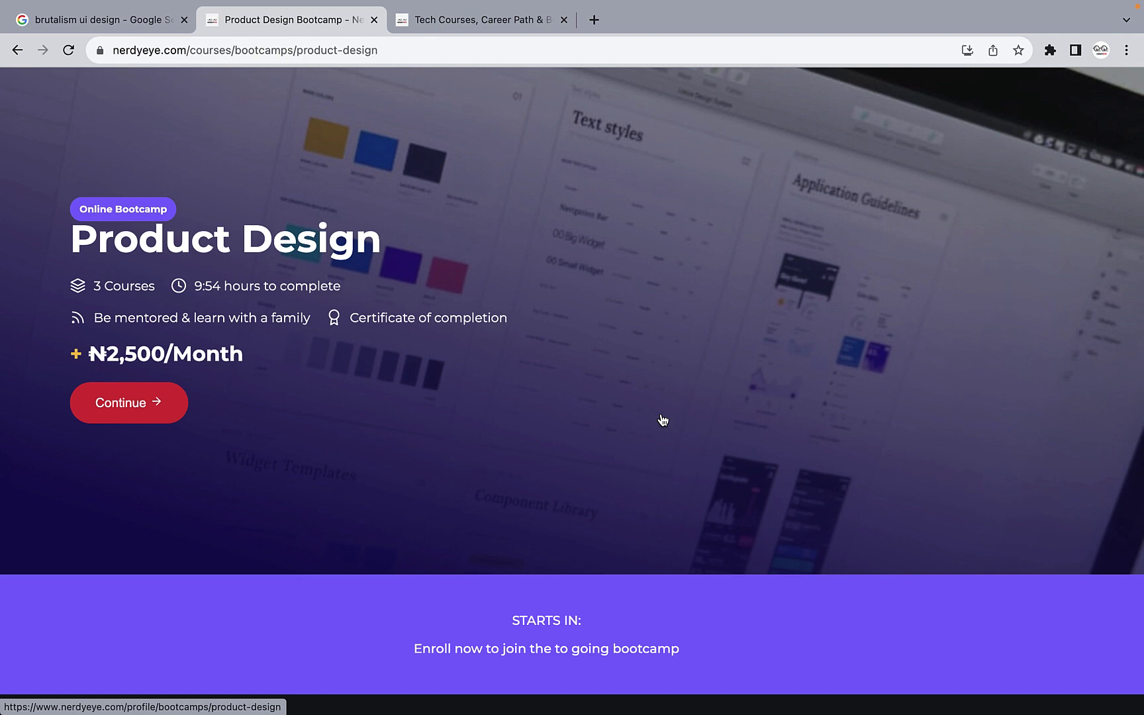
scroll(662, 419, down, 6)
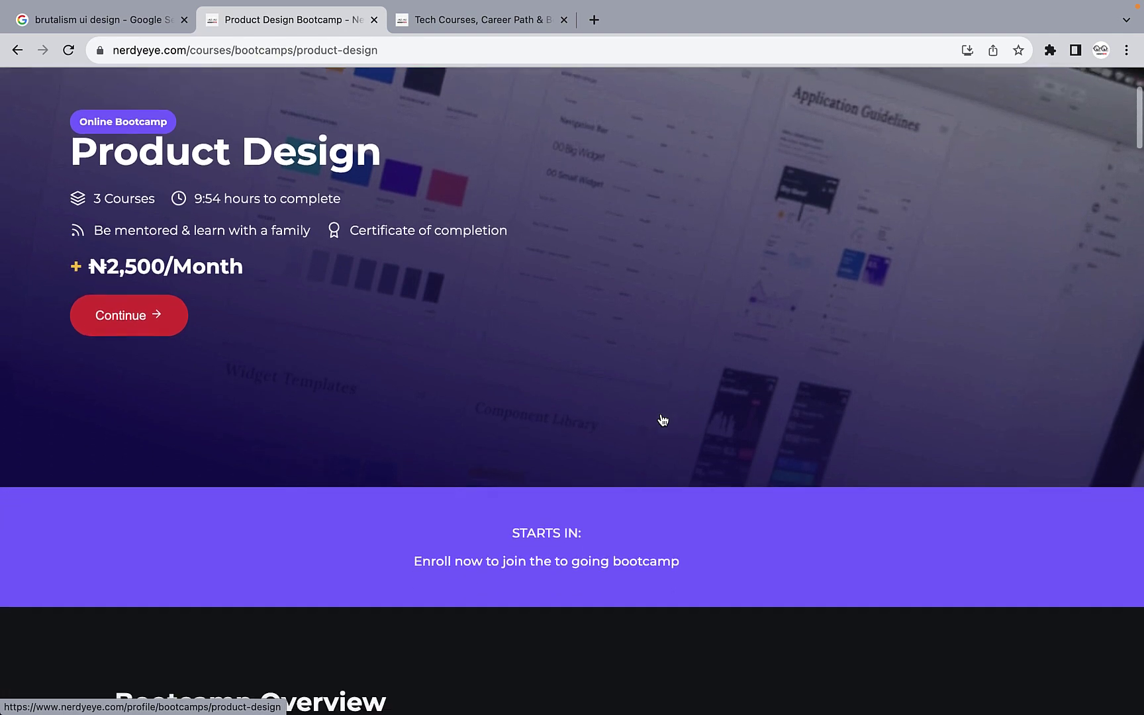
scroll(661, 413, down, 2)
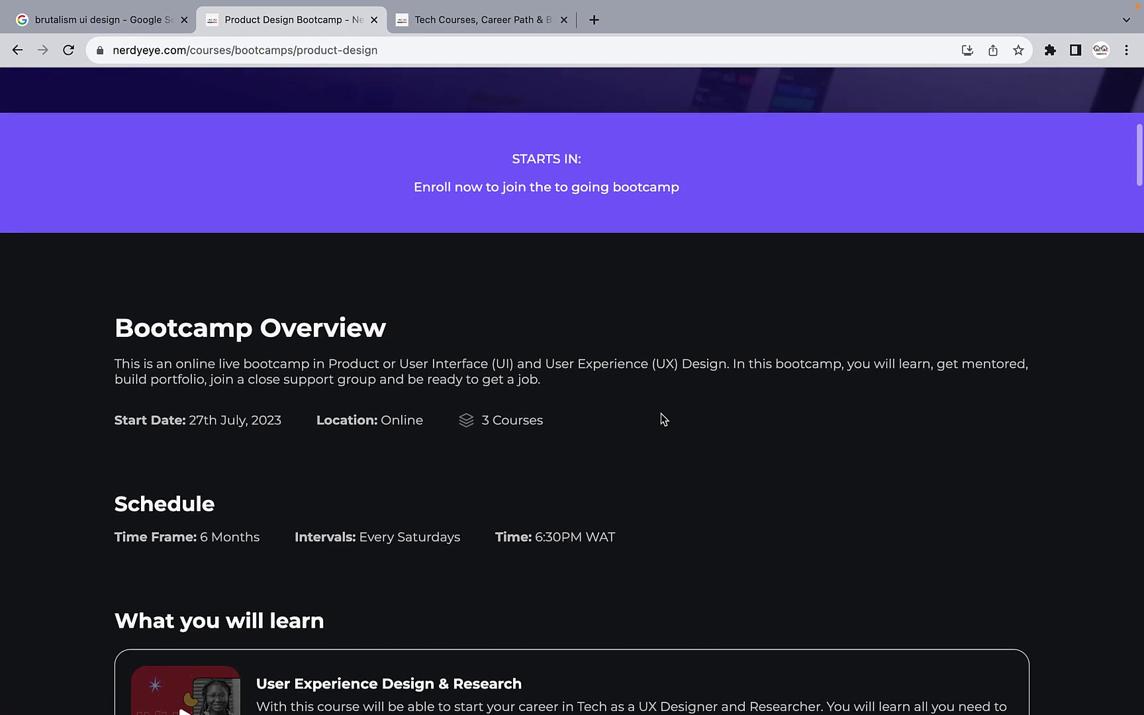
scroll(661, 413, down, 1)
scroll(660, 413, down, 5)
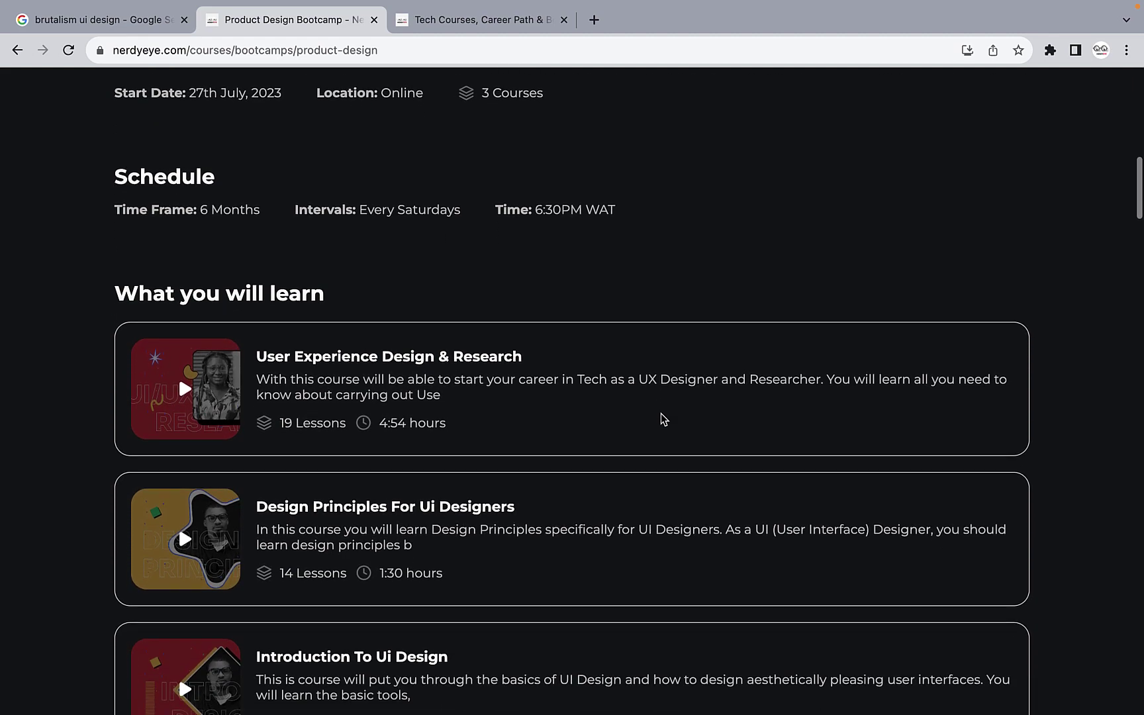
scroll(661, 413, up, 15)
scroll(660, 413, up, 1)
Review the full bootcamp page, including the What you will learn and Why learn with us cards, and return to the hero.
scroll(661, 413, down, 6)
scroll(660, 413, down, 2)
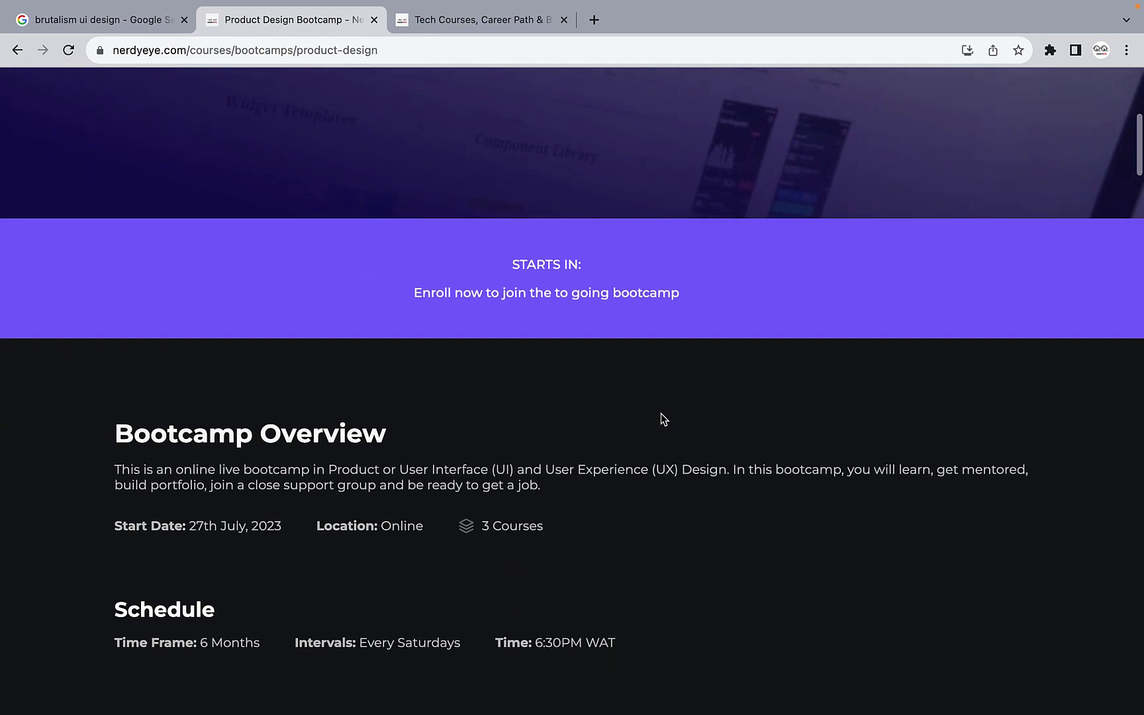
scroll(661, 413, down, 5)
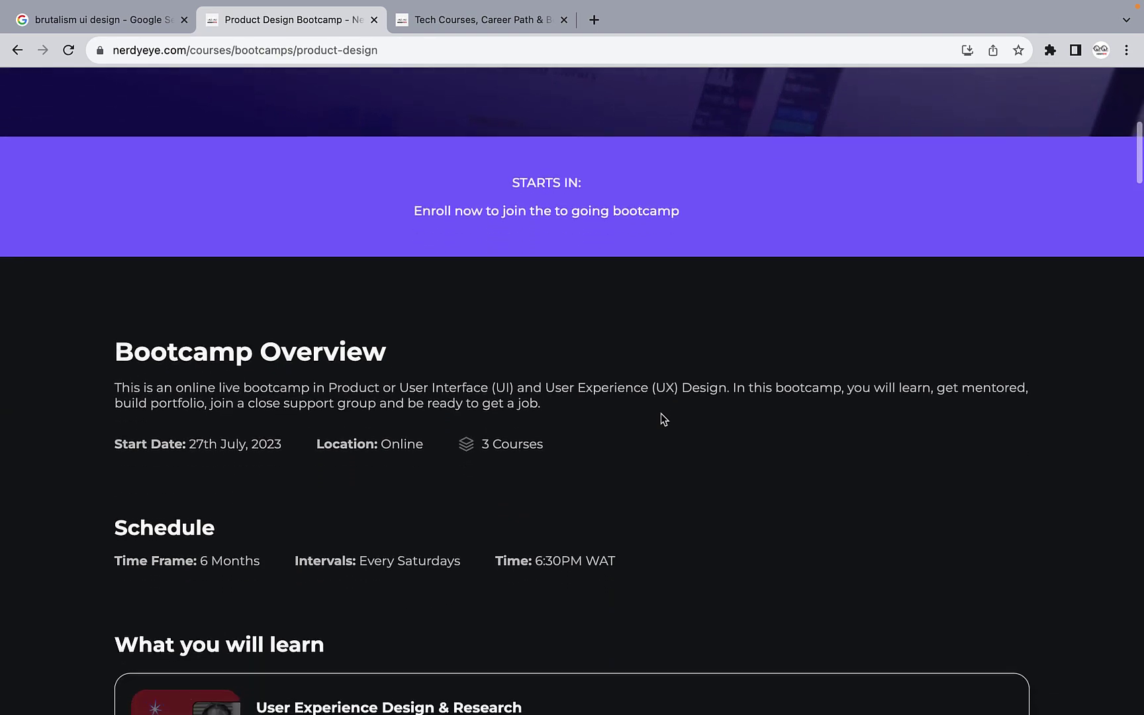
scroll(661, 413, down, 7)
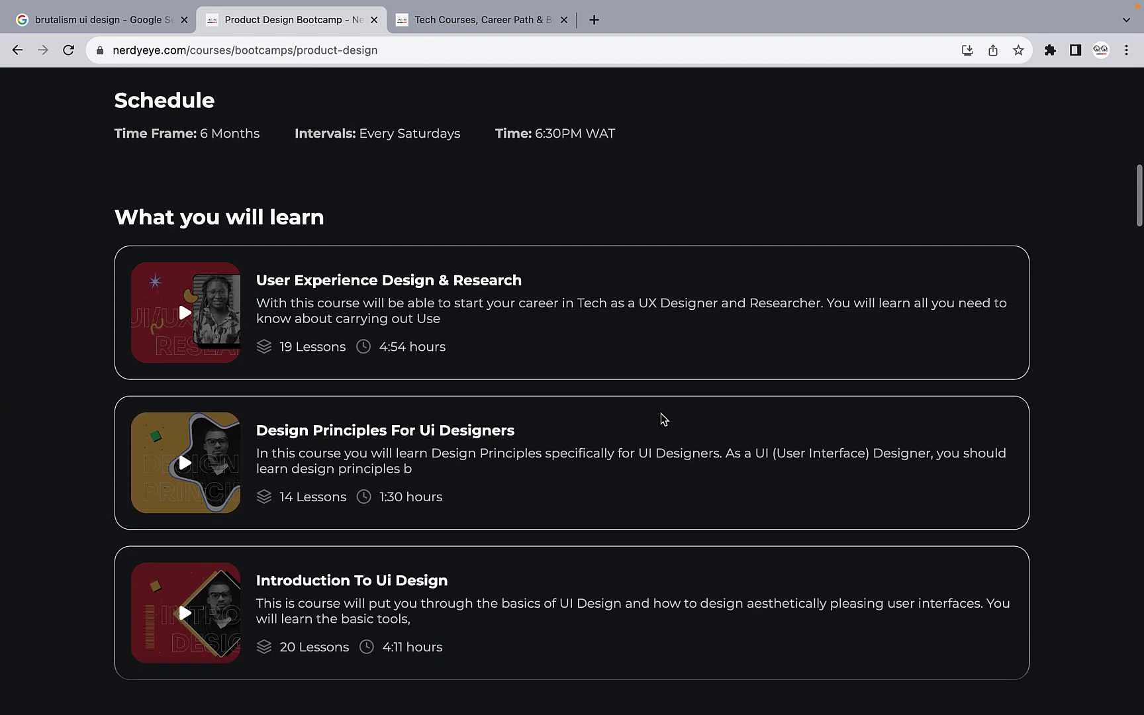
scroll(660, 413, down, 2)
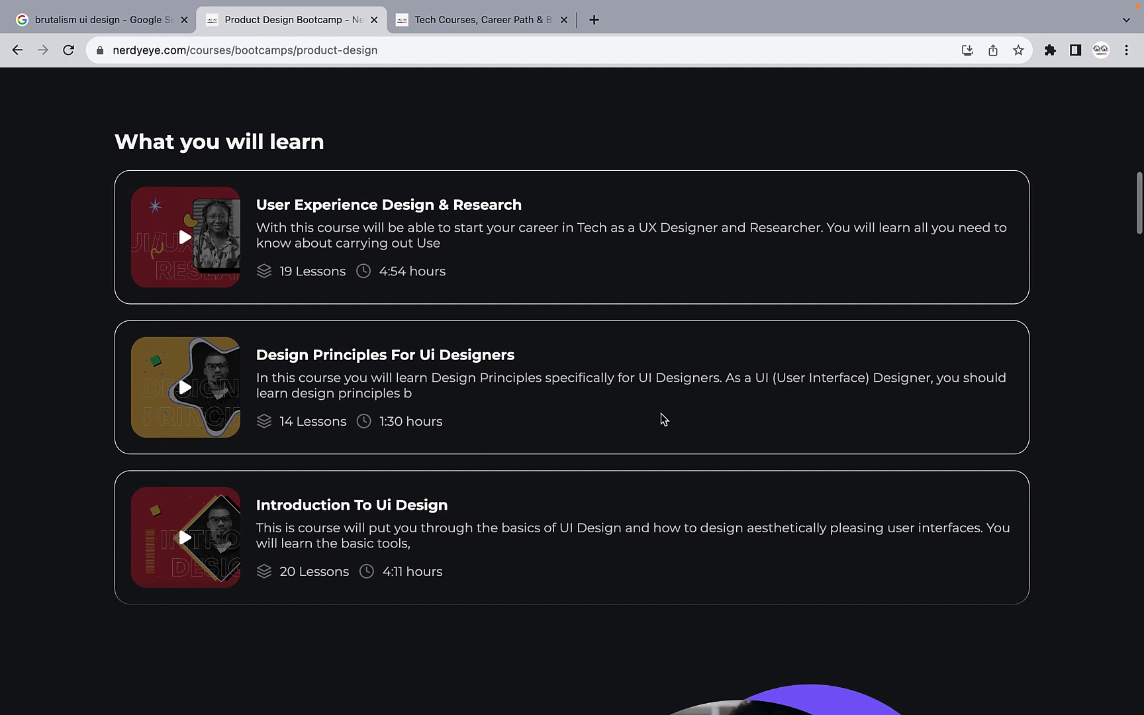
scroll(661, 413, down, 4)
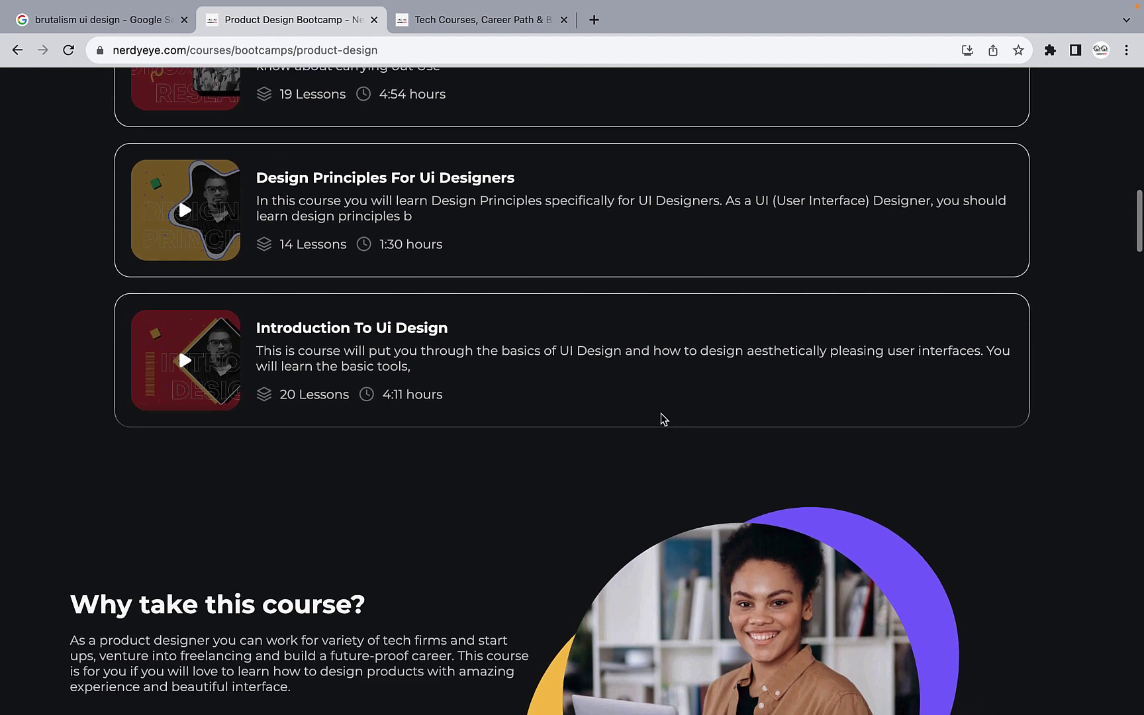
scroll(661, 413, down, 13)
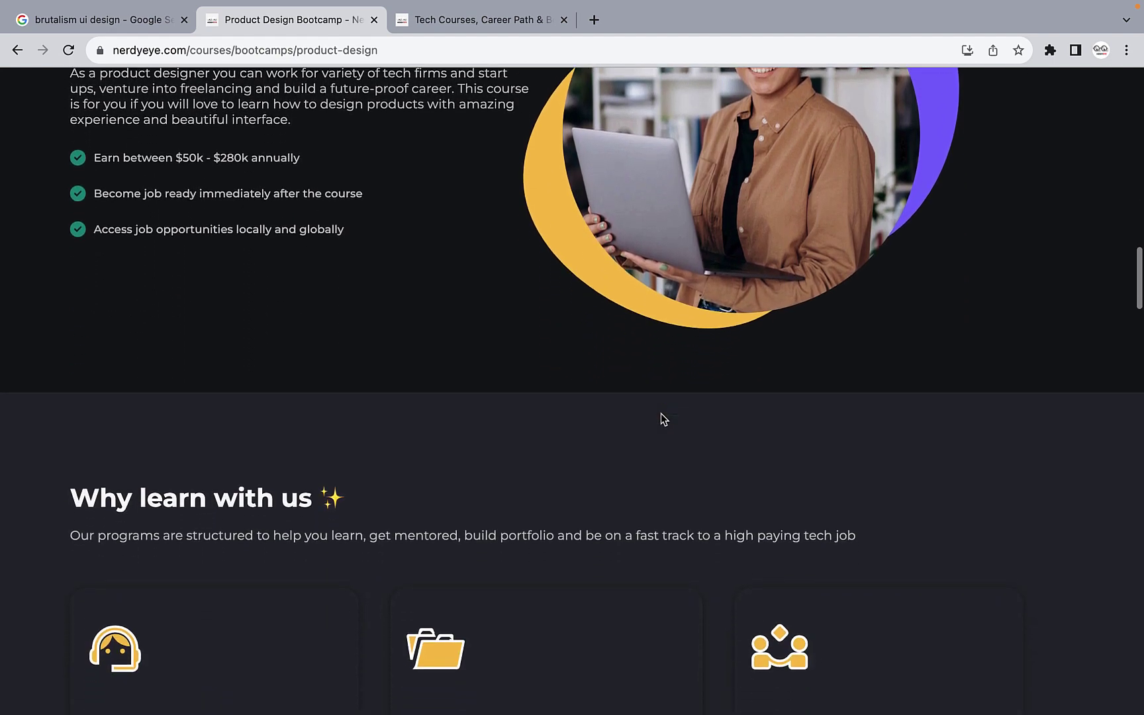
scroll(661, 413, down, 15)
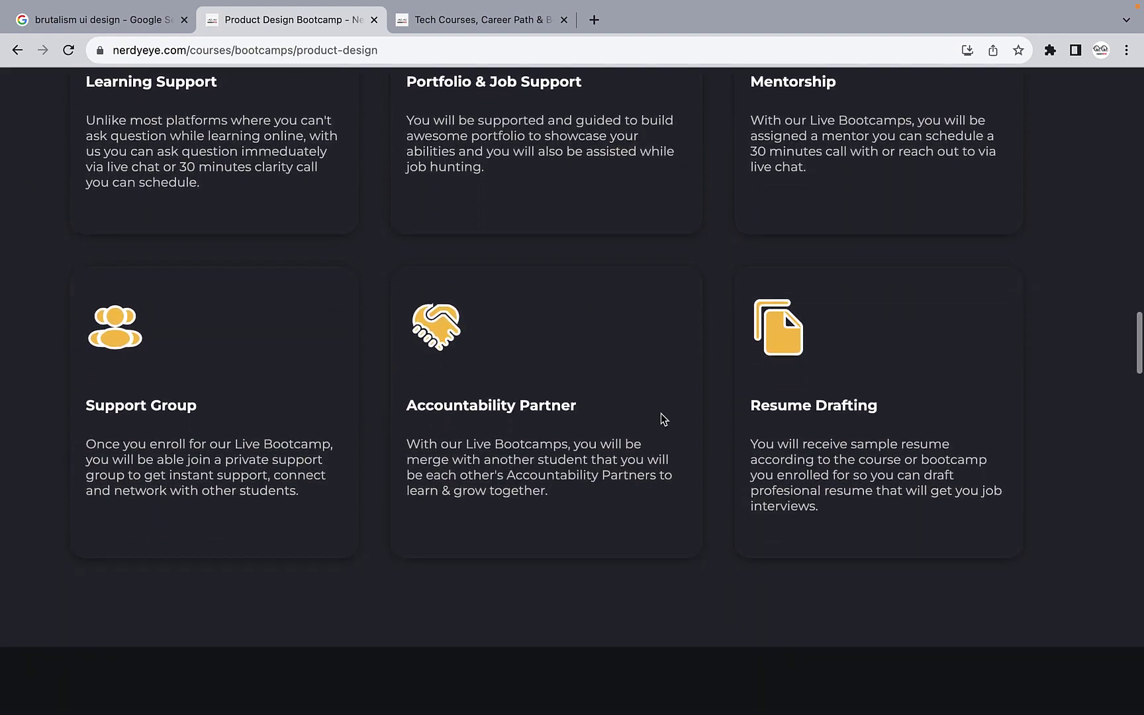
scroll(660, 414, down, 17)
scroll(661, 413, down, 4)
scroll(661, 413, up, 20)
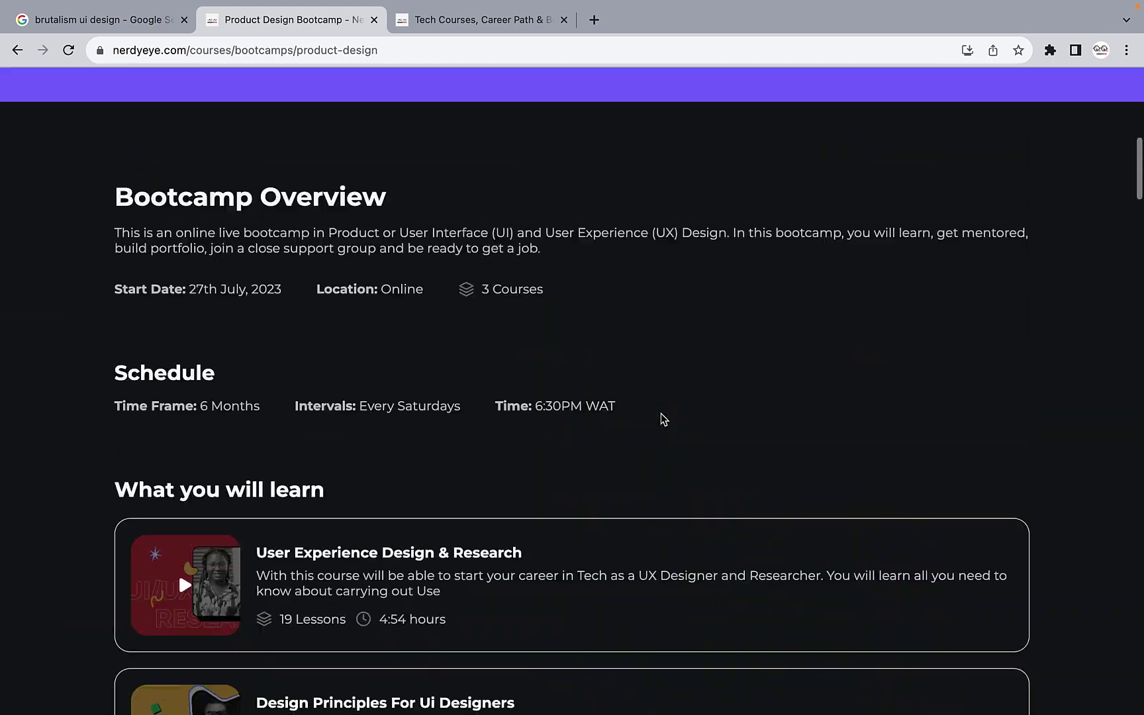
scroll(661, 413, up, 15)
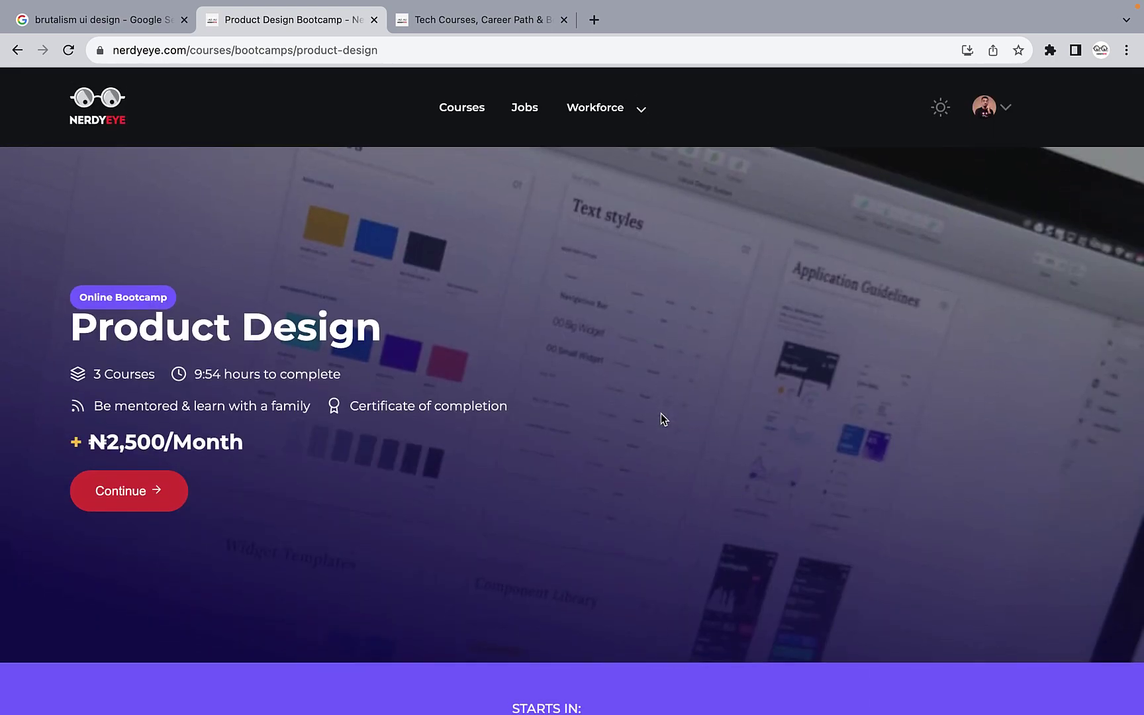